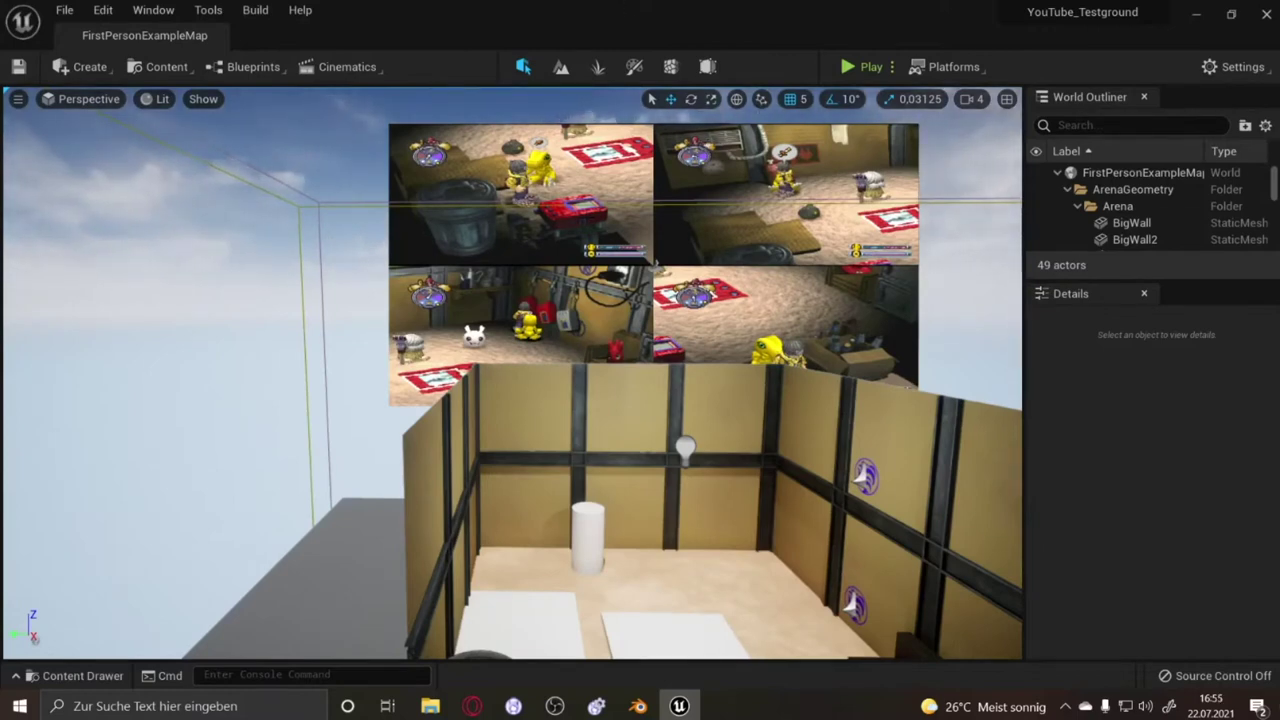
# Scale Cube9 to 0.25 × 2.2 × 0.9 and raise it up the wall to Z 354.9
pyautogui.scroll(3, 512, 373)
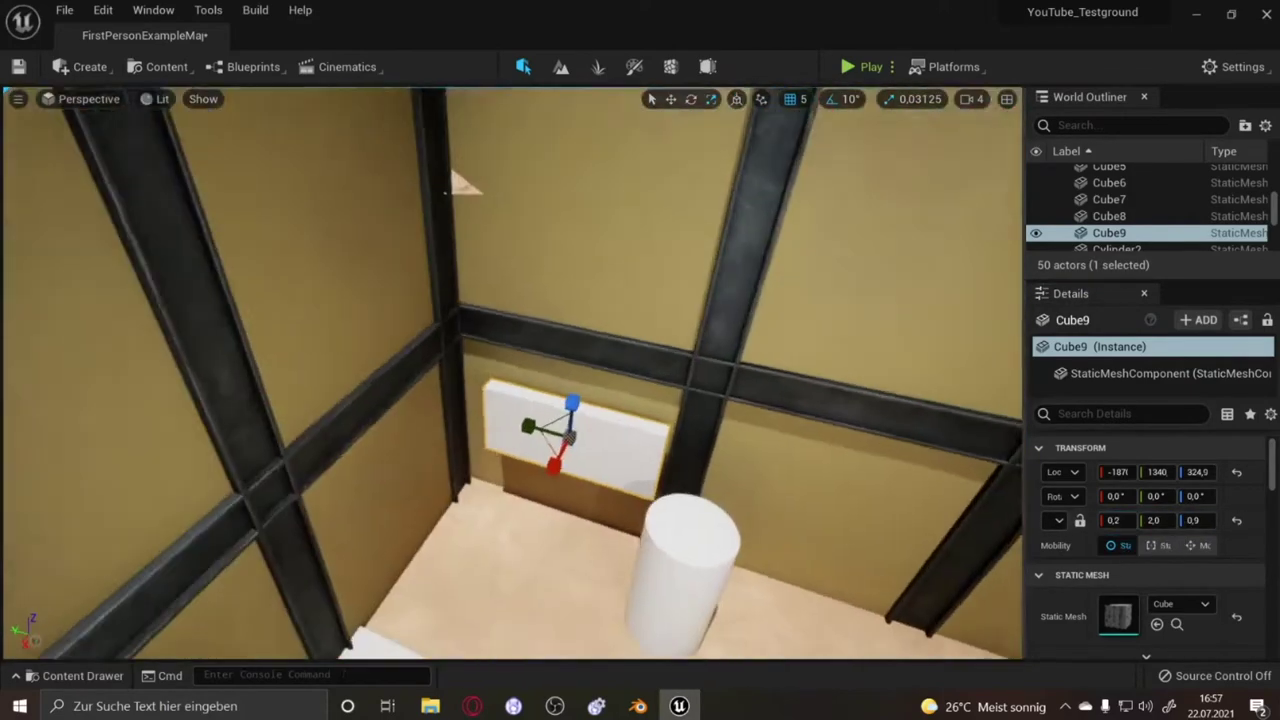
pyautogui.click(1115, 520)
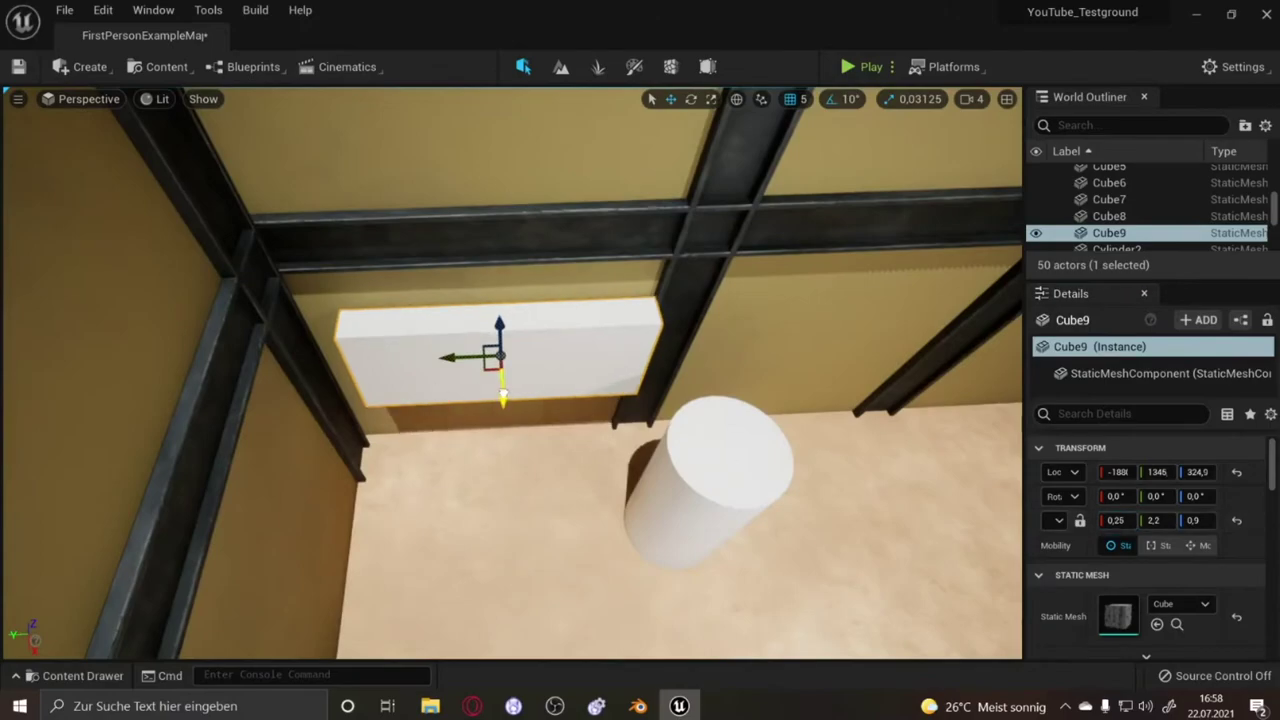
pyautogui.moveTo(502, 395); pyautogui.dragTo(502, 362)
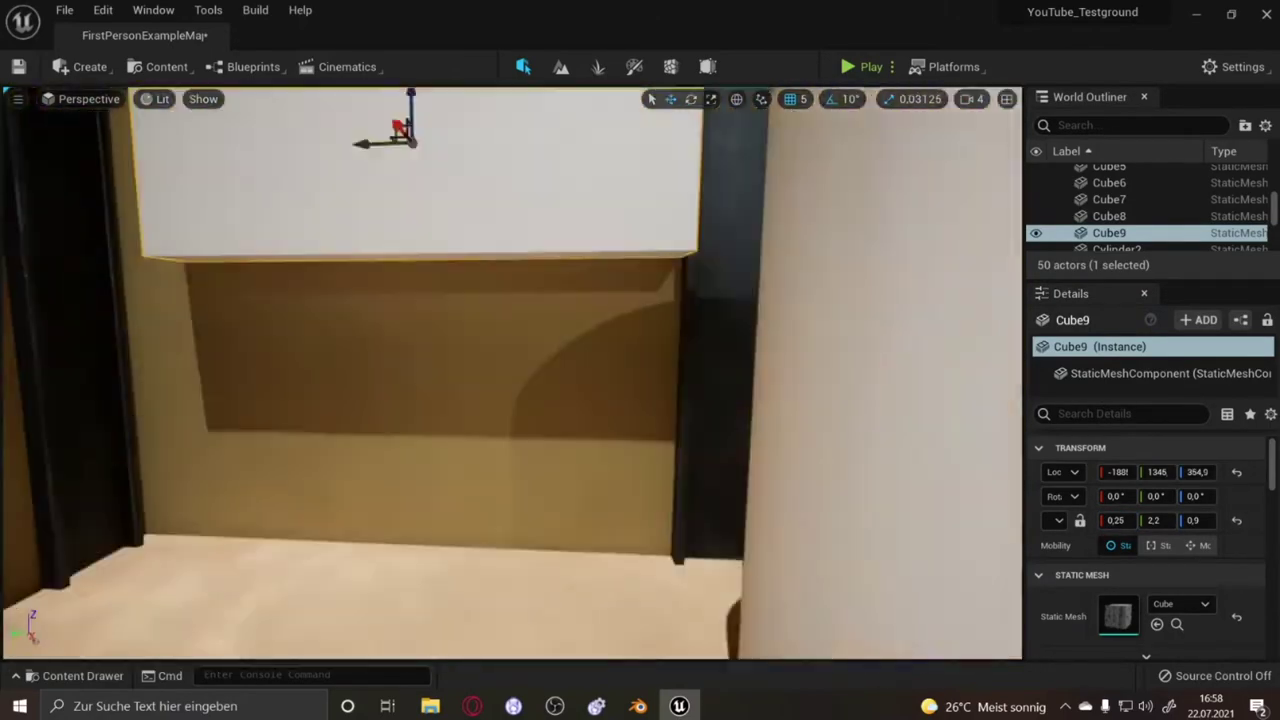
# Merge the panel and Träger beam into a Klimaanlage mesh saved in Geometry/Digimon
pyautogui.keyDown('ctrl'); pyautogui.click(591, 342); pyautogui.keyUp('ctrl')
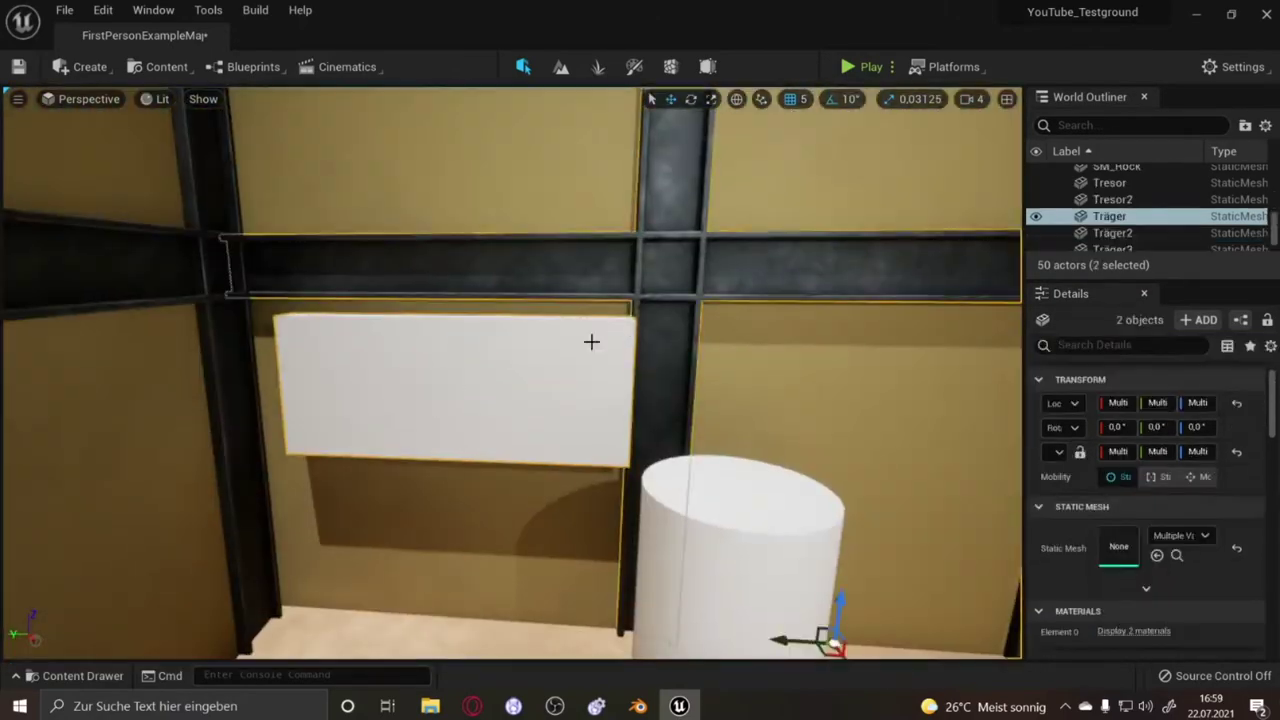
pyautogui.rightClick(683, 392)
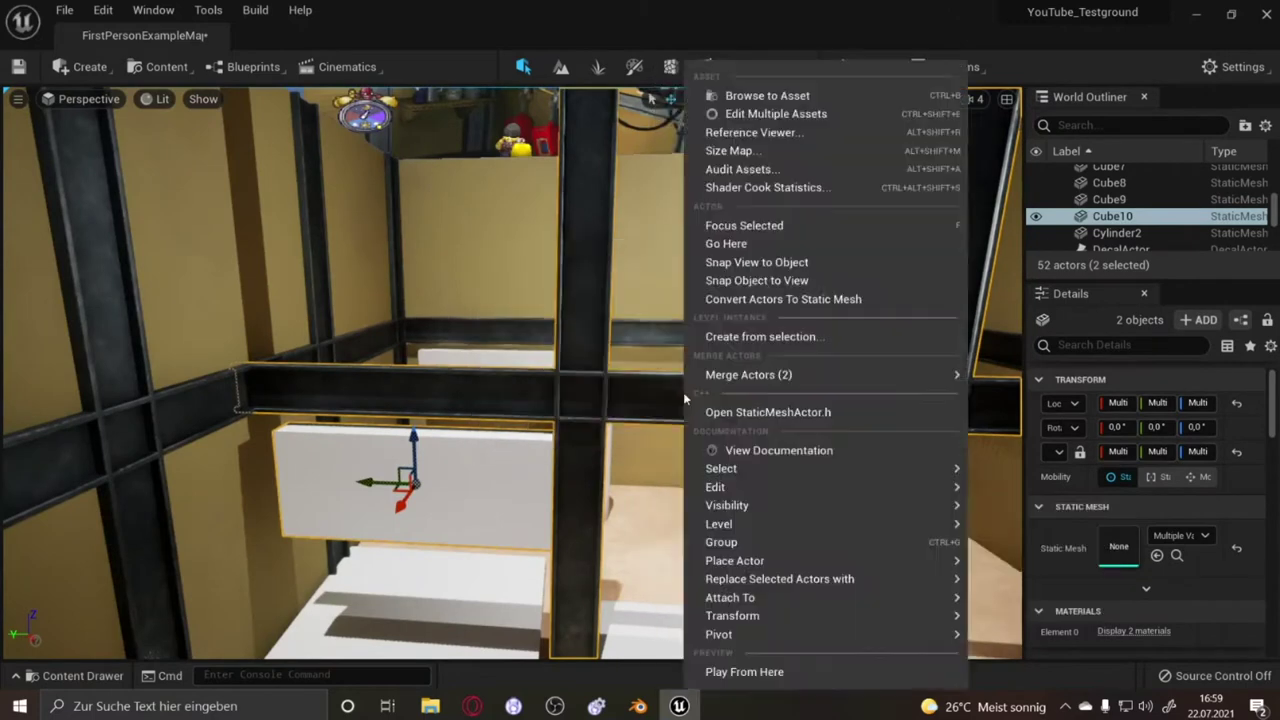
pyautogui.click(520, 378)
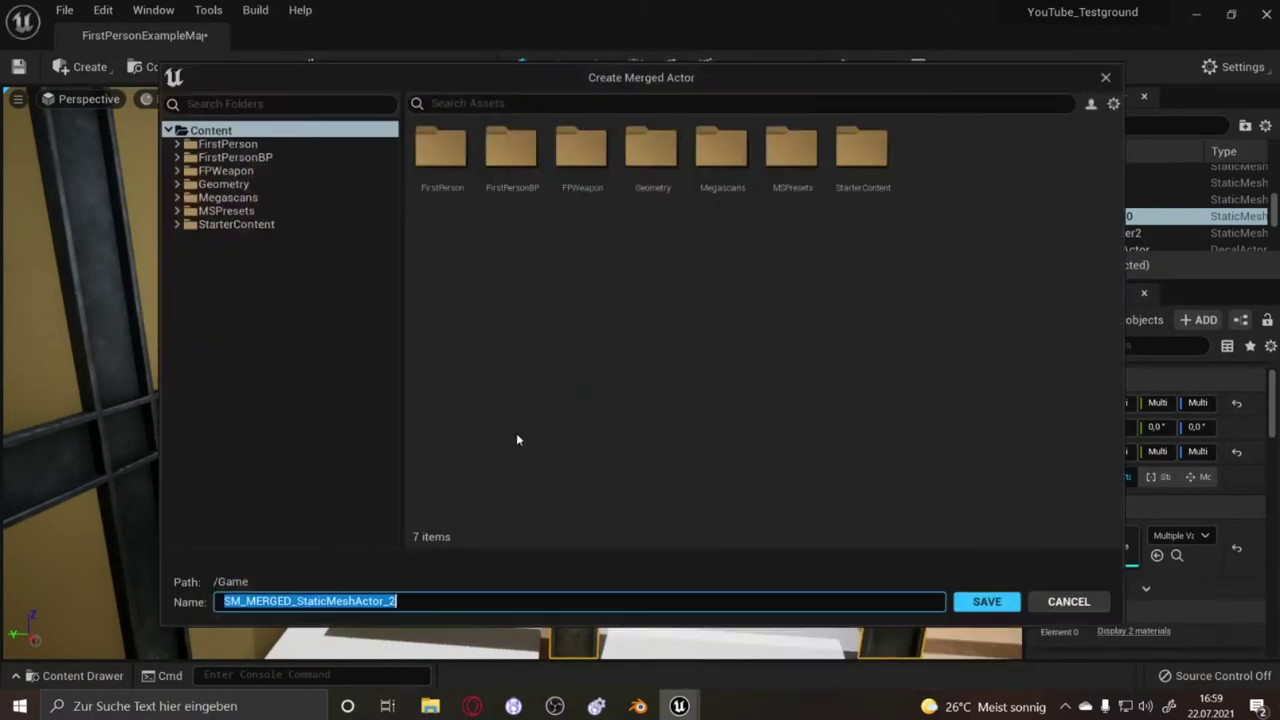
pyautogui.hotkey('ctrl', 'v')
pyautogui.click(223, 184)
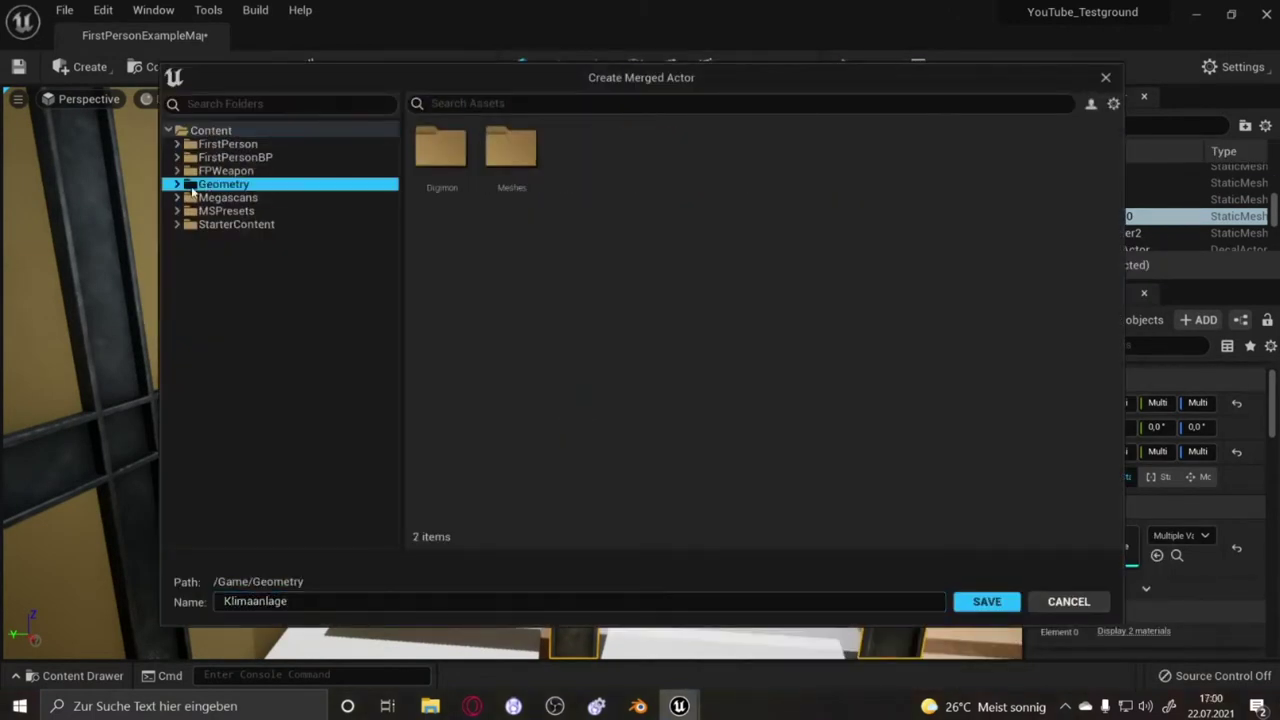
pyautogui.click(228, 197)
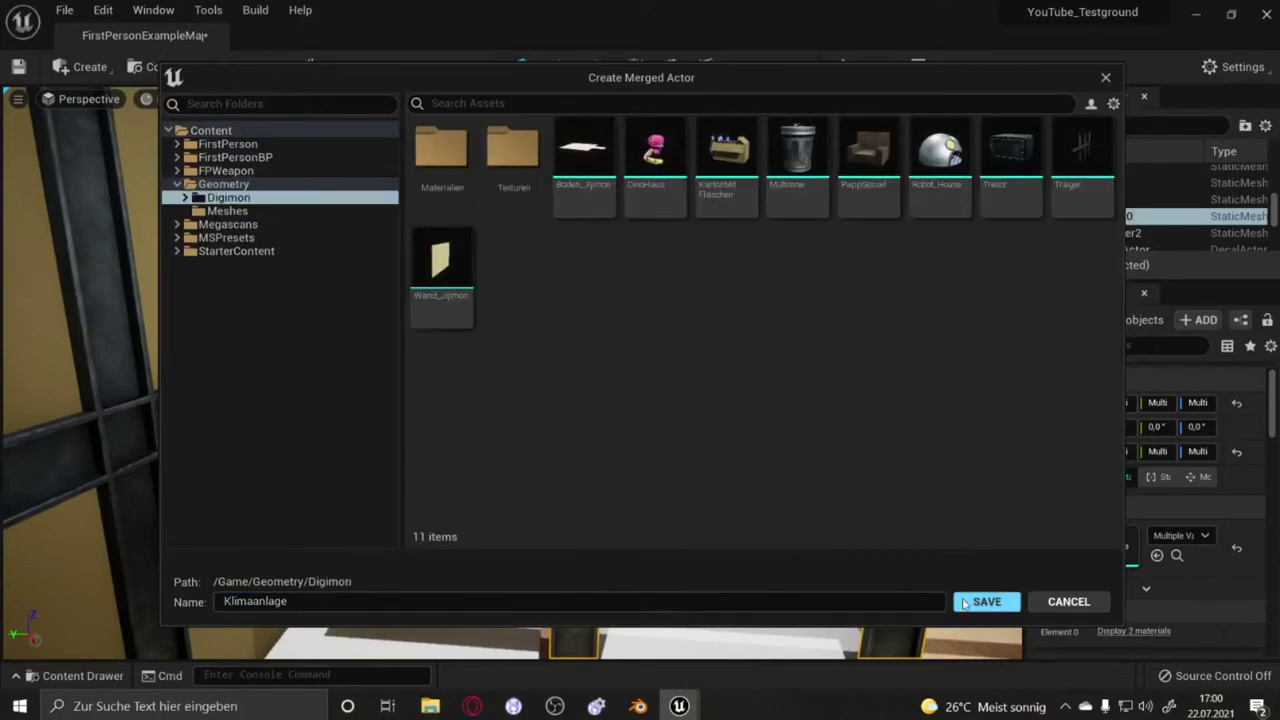
pyautogui.click(965, 603)
# Export the Klimaanlage asset as an FBX file
pyautogui.click(75, 675)
pyautogui.rightClick(672, 540)
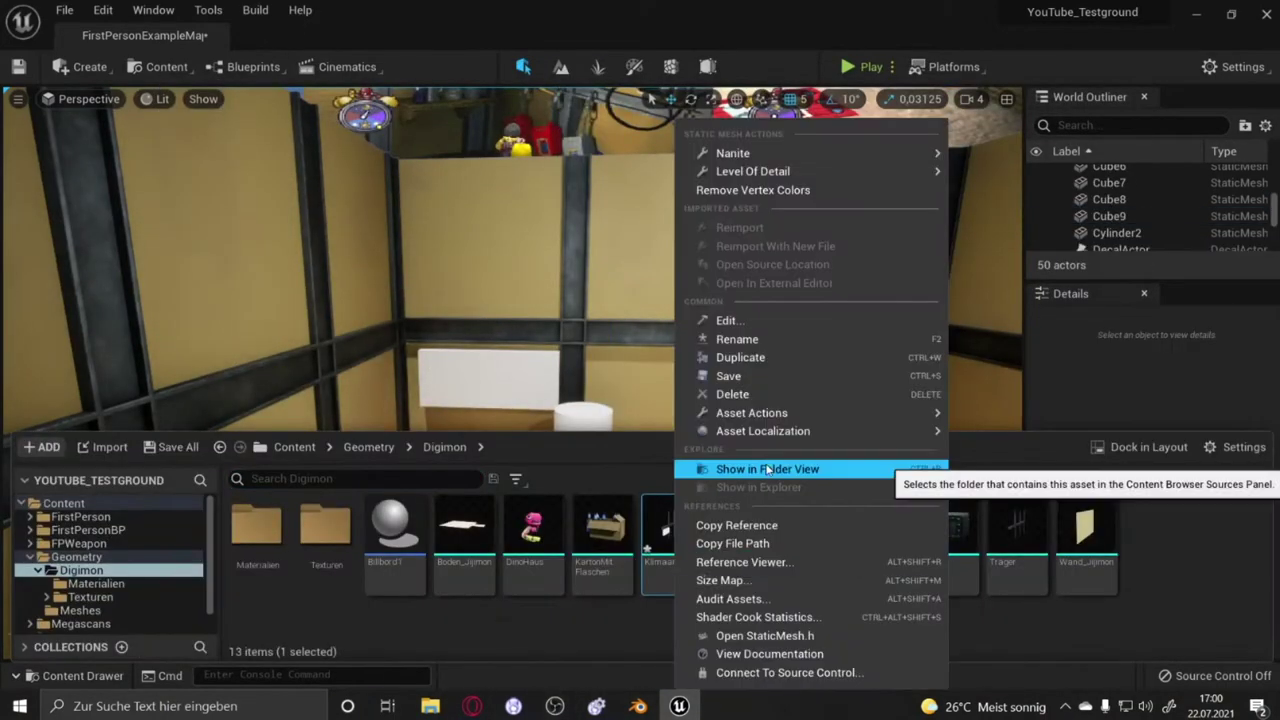
pyautogui.click(988, 491)
pyautogui.click(506, 531)
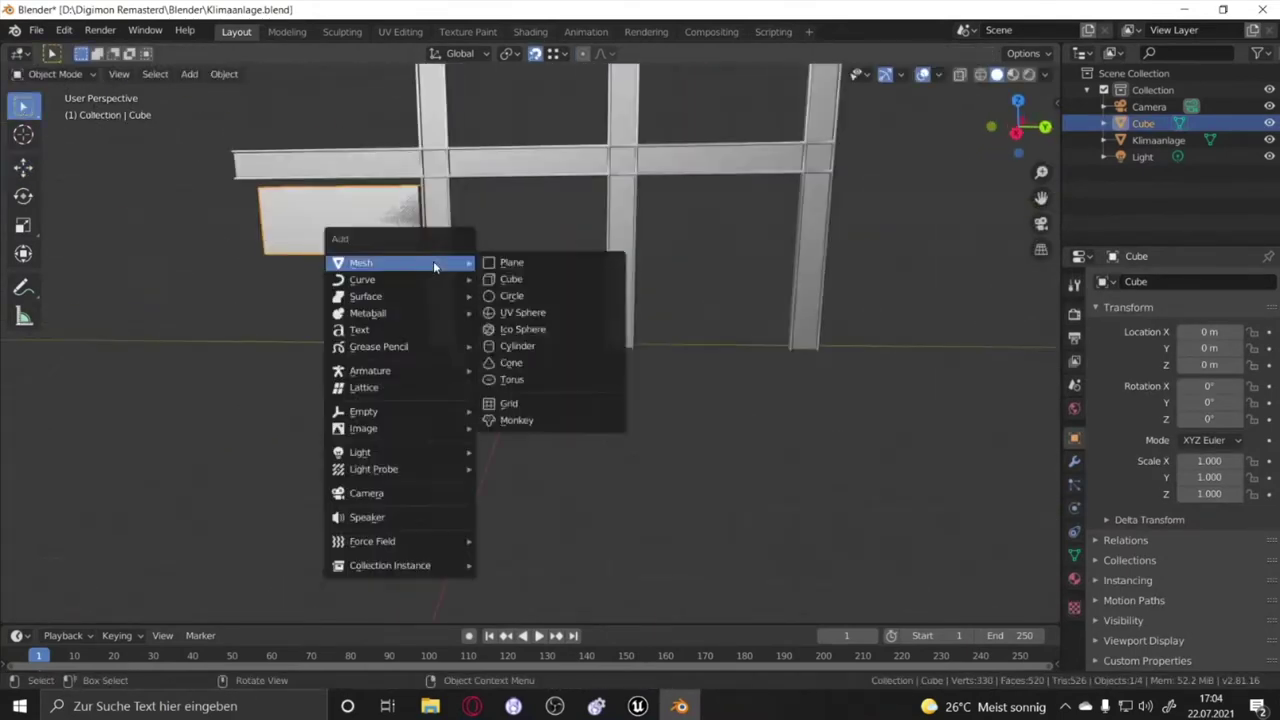
# Show the sidebar's Item tab with the Cube's transform values in Blender
pyautogui.press('n')
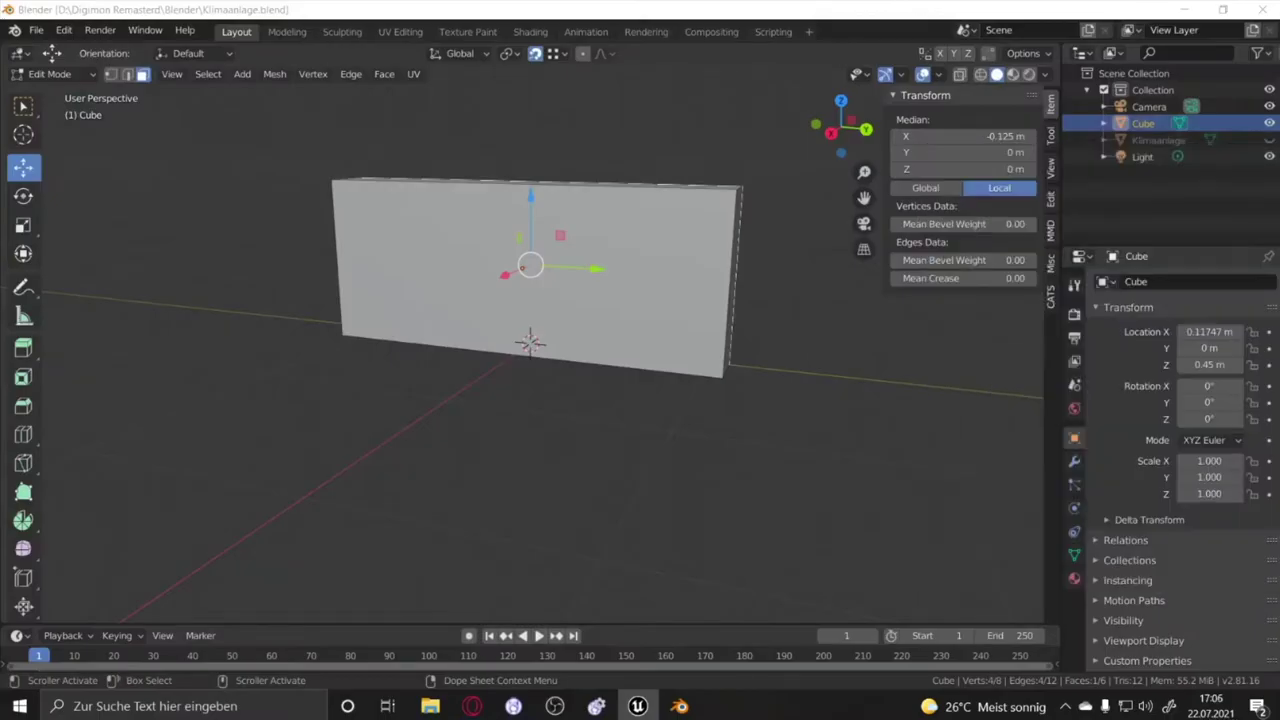
# Add a loop cut across the panel and spread the new edges apart along Y
pyautogui.click(210, 289)
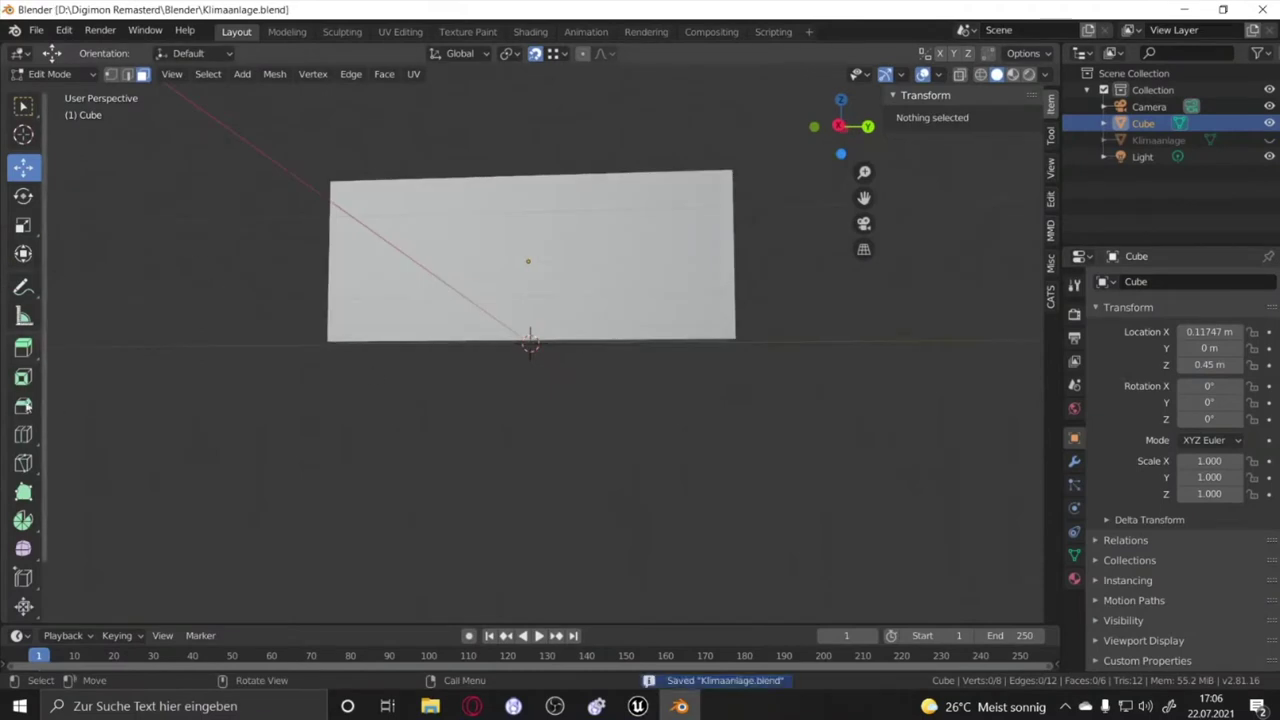
pyautogui.click(23, 434)
pyautogui.click(430, 262)
pyautogui.click(60, 608)
pyautogui.click(23, 225)
pyautogui.moveTo(594, 261); pyautogui.dragTo(718, 259)
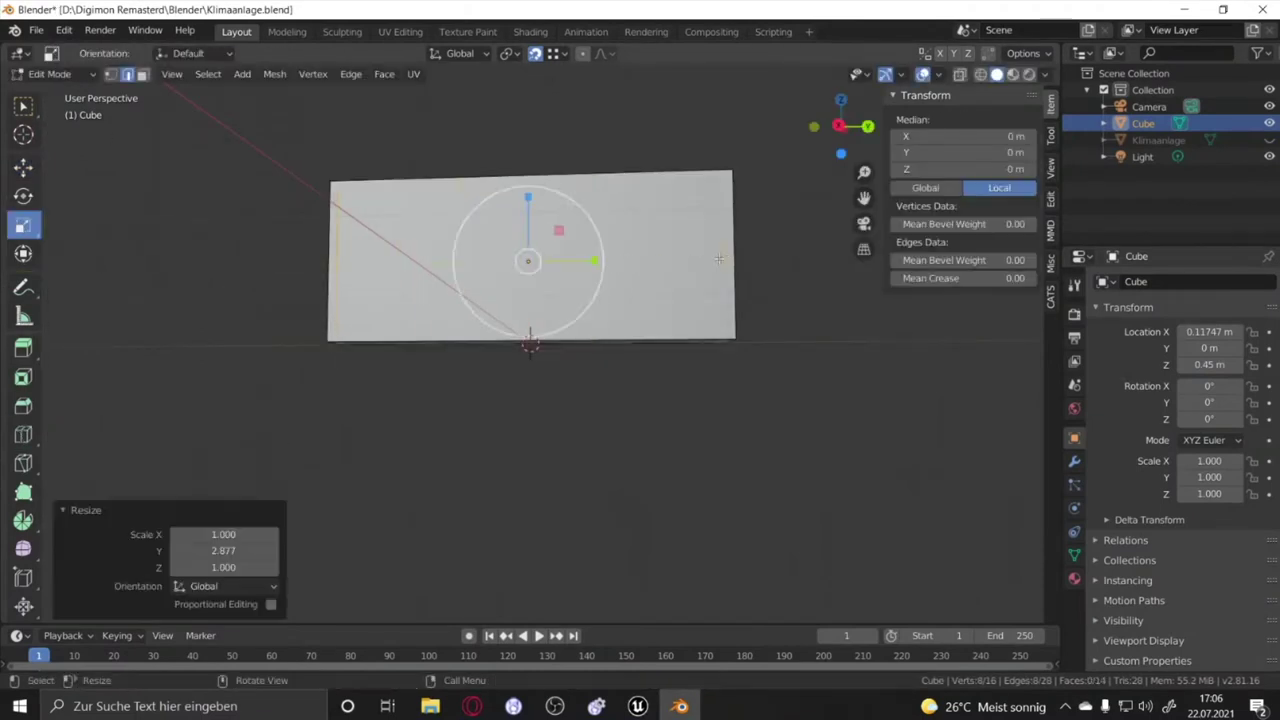
# From the side view, slide a new loop along the panel, then undo the trial cut and bevel
pyautogui.hotkey('ctrl', 'r')
pyautogui.press('KP_3')
pyautogui.moveTo(367, 300); pyautogui.dragTo(367, 281)
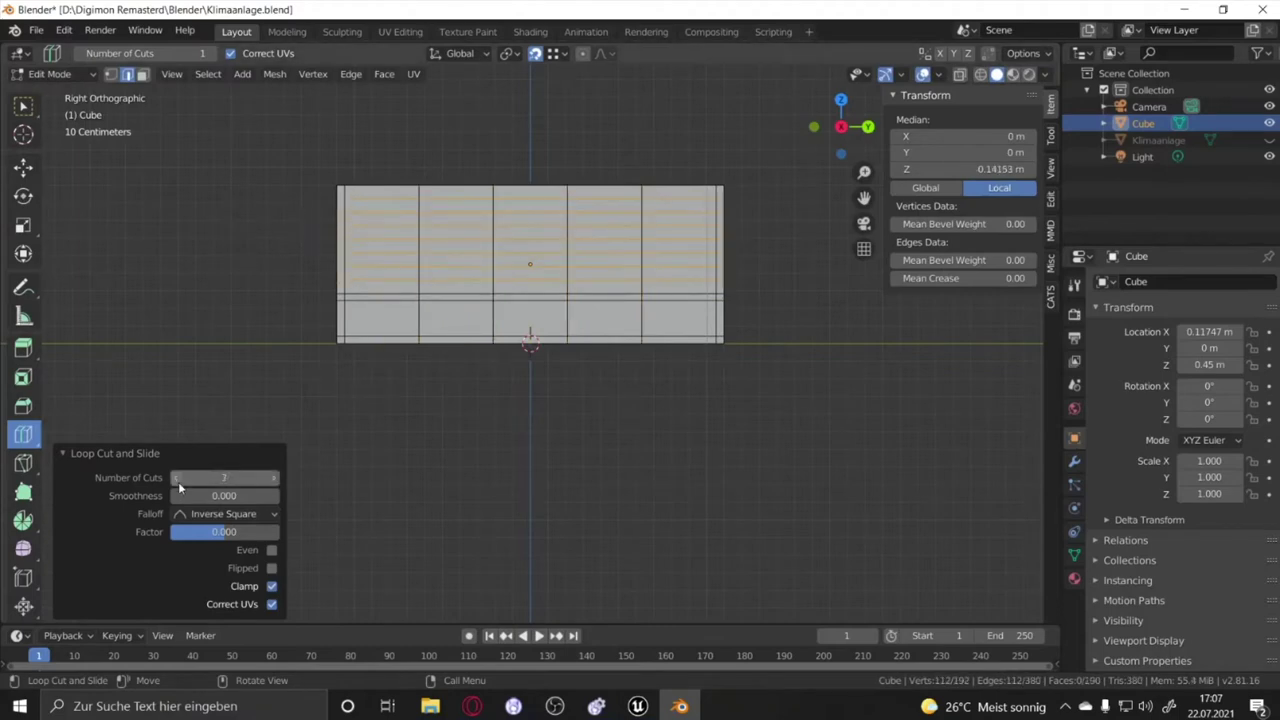
pyautogui.hotkey('ctrl', 'z')
pyautogui.hotkey('ctrl', 'z')
pyautogui.hotkey('ctrl', 'z')
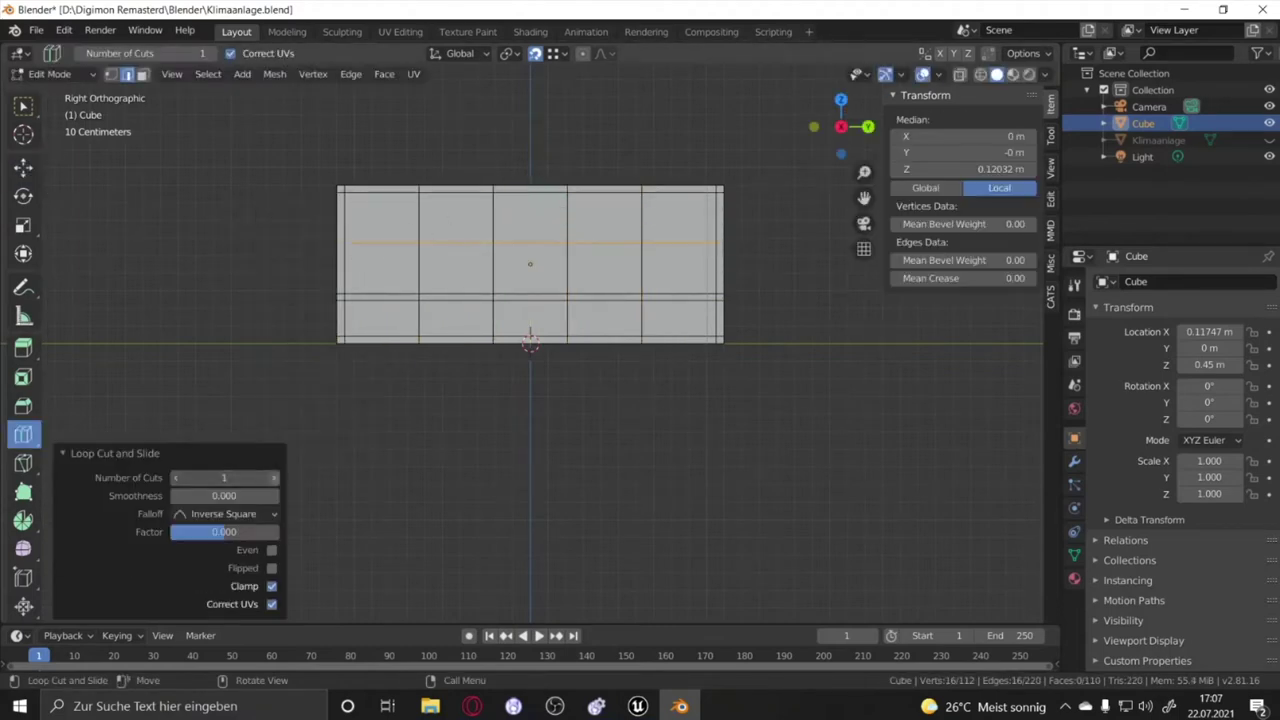
pyautogui.click(342, 249)
pyautogui.scroll(2, 481, 175)
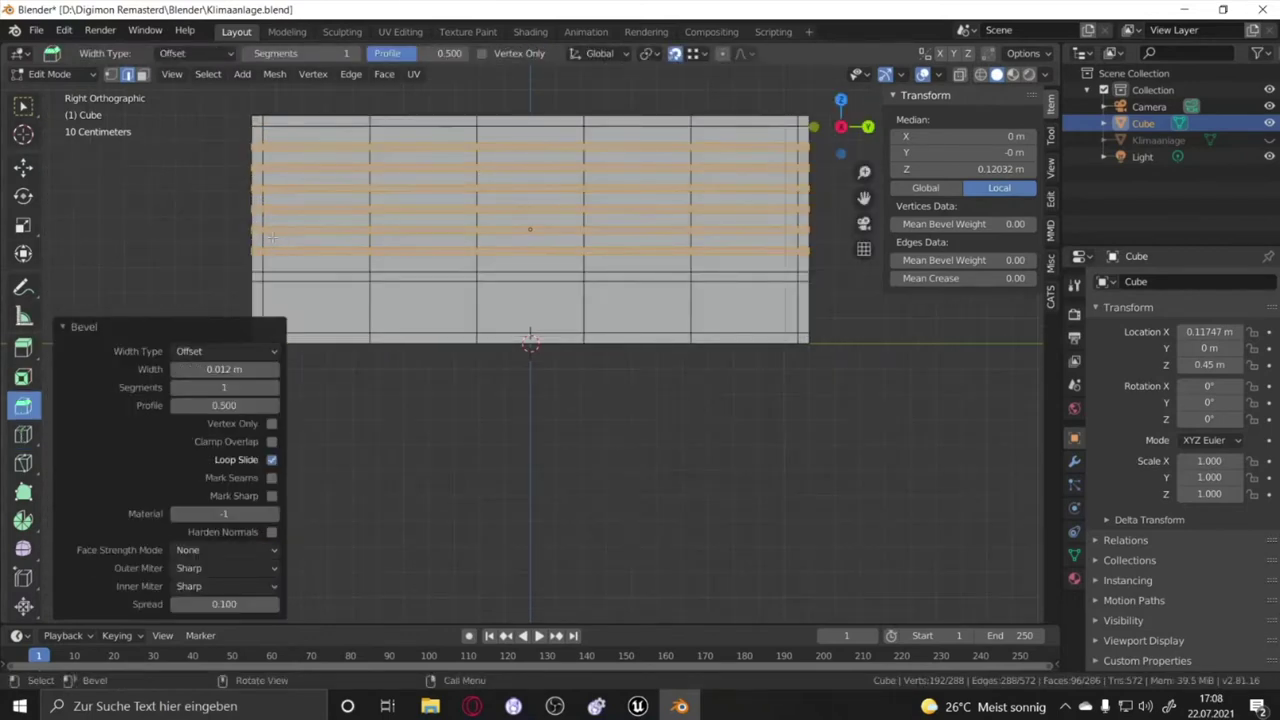
pyautogui.hotkey('ctrl', 'z')
# Set the loop cut to 8 cuts and bevel the horizontal slat and vertical loops
pyautogui.click(23, 433)
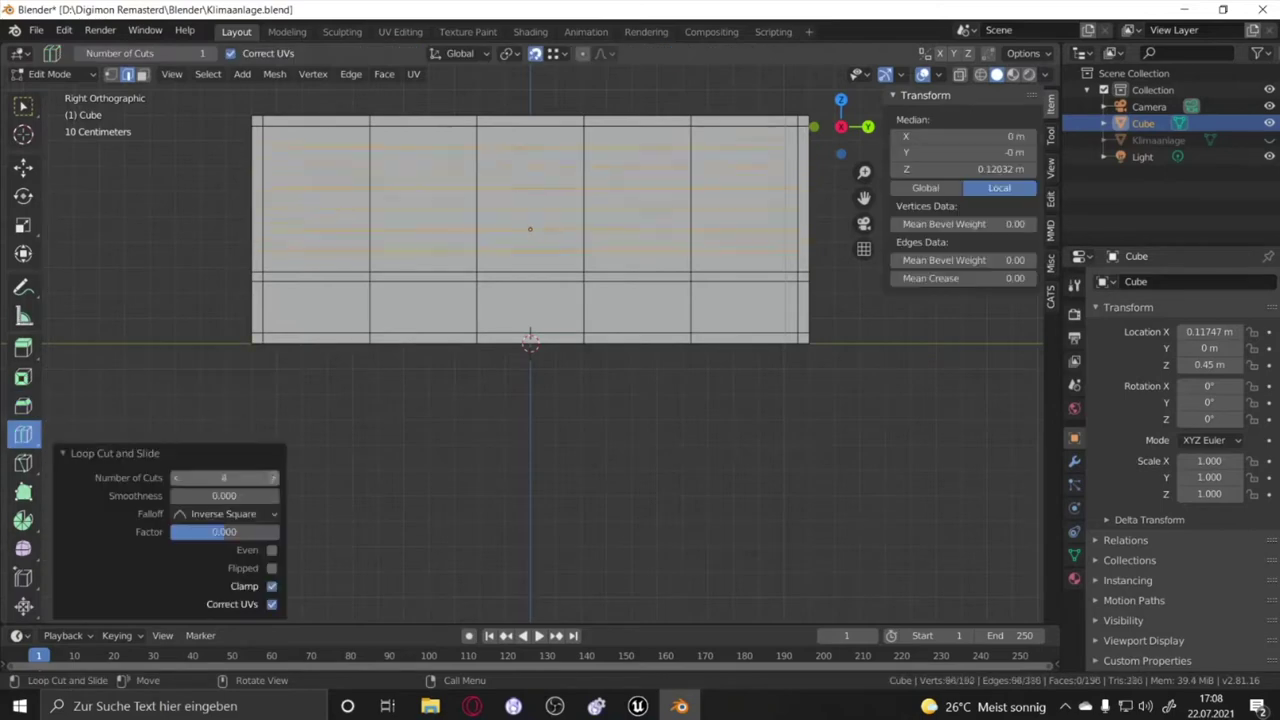
pyautogui.click(23, 405)
pyautogui.hotkey('ctrl', 'b')
pyautogui.click(336, 166)
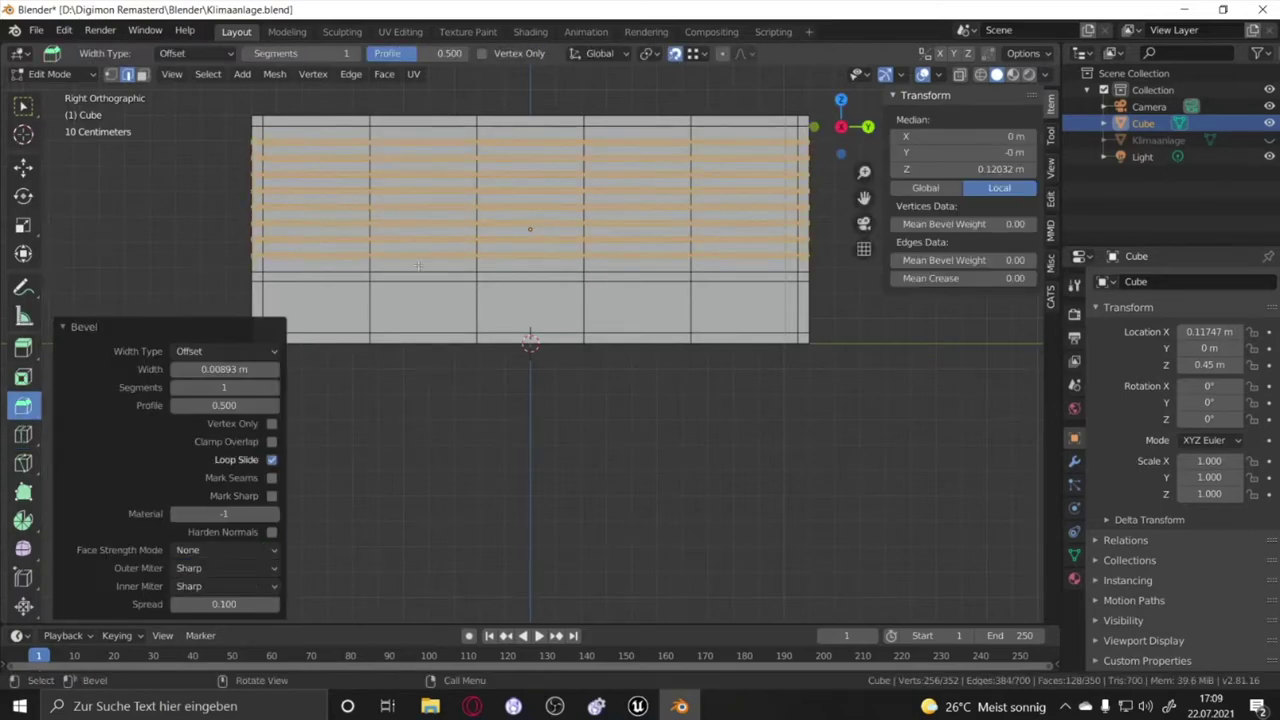
pyautogui.keyDown('alt'); pyautogui.click(372, 165); pyautogui.keyUp('alt')
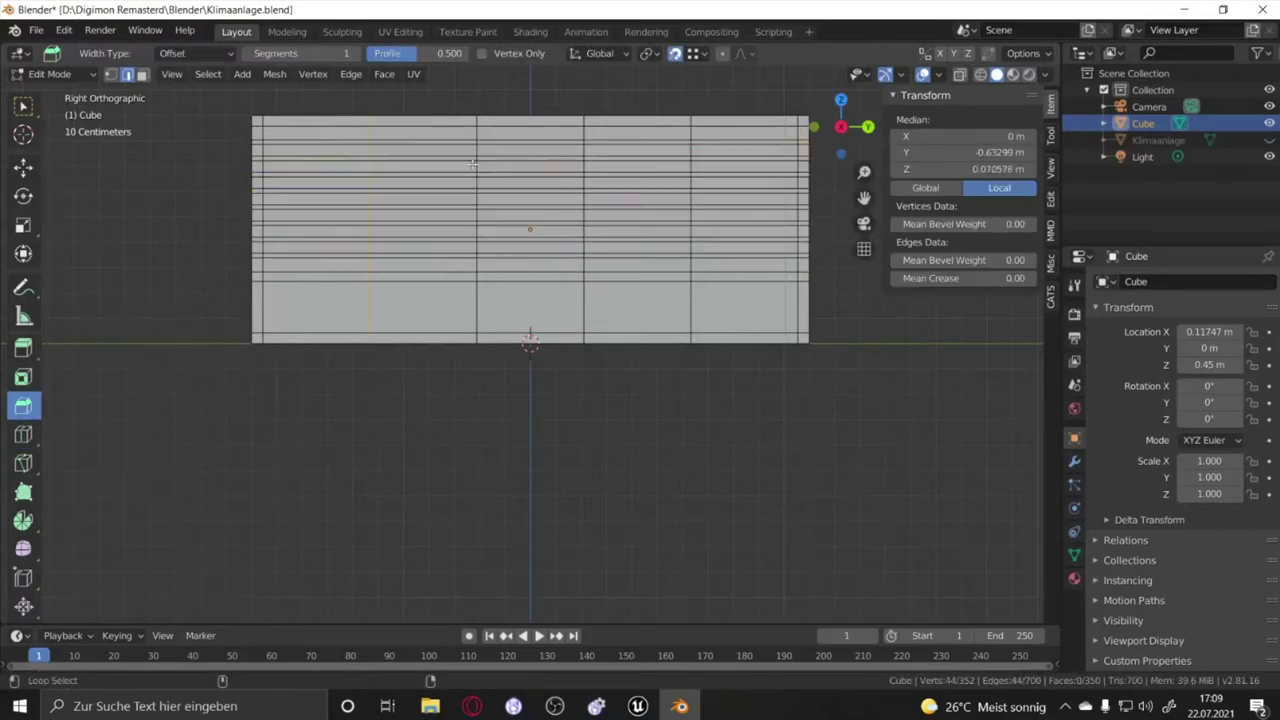
pyautogui.click(509, 128)
pyautogui.hotkey('shift', 'space')
# Select the slat and bottom faces and extrude them inward to recess the slots
pyautogui.press('g')
pyautogui.click(310, 310)
pyautogui.keyDown('shift'); pyautogui.click(420, 310); pyautogui.keyUp('shift')
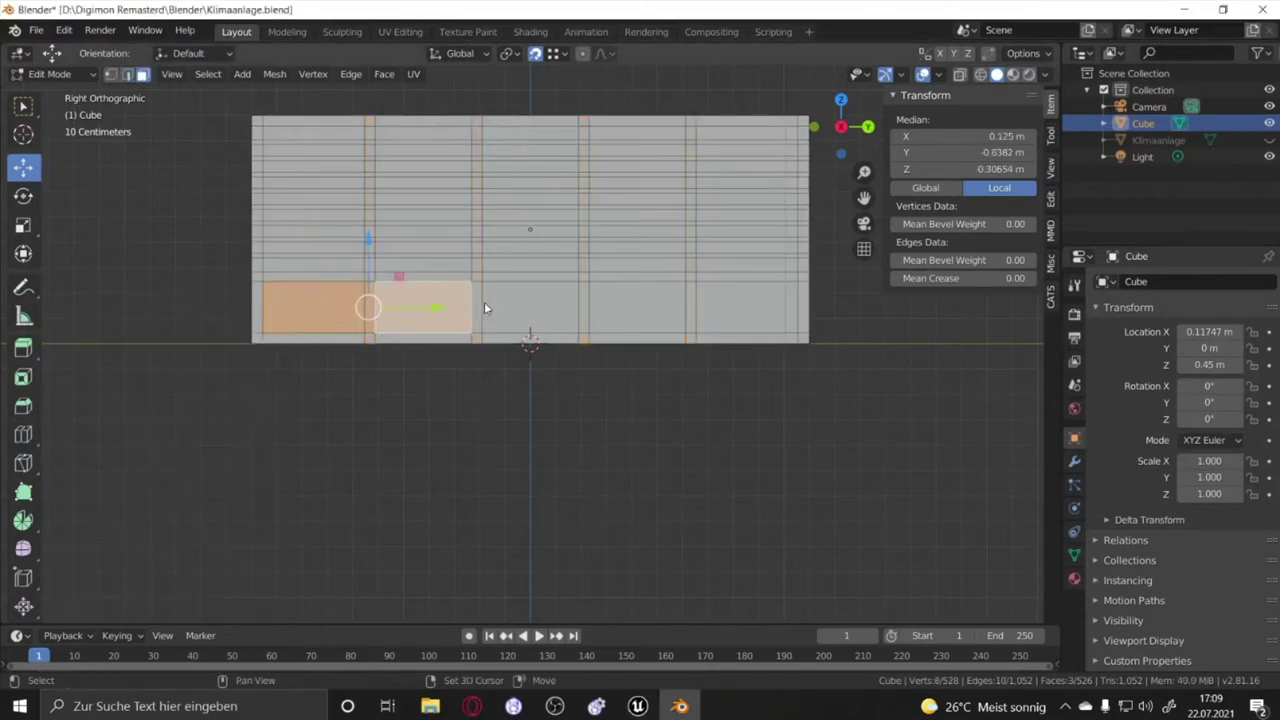
pyautogui.keyDown('shift'); pyautogui.click(638, 308); pyautogui.keyUp('shift')
pyautogui.keyDown('shift'); pyautogui.click(750, 308); pyautogui.keyUp('shift')
pyautogui.moveTo(750, 308)
pyautogui.mouseDown(button='middle')
pyautogui.moveTo(610, 330)
pyautogui.moveTo(509, 97)
pyautogui.mouseUp(button='middle')
pyautogui.press('e')
pyautogui.rightClick(615, 330)
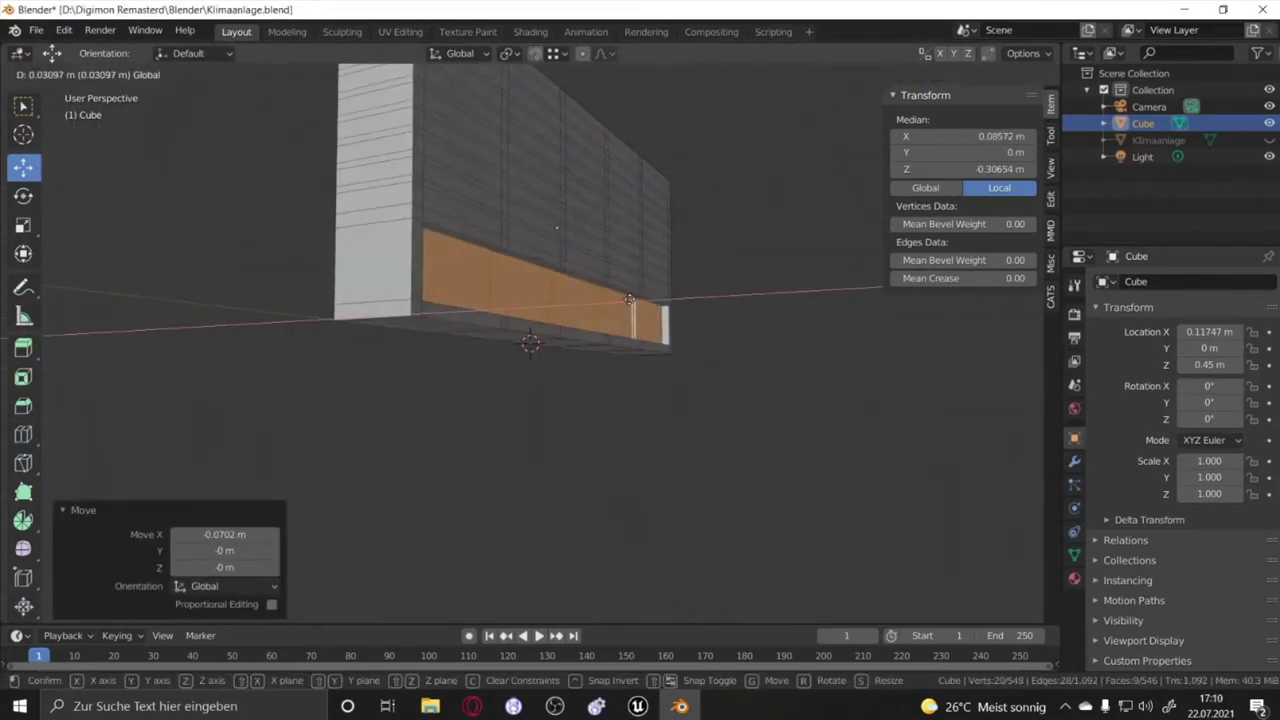
pyautogui.hotkey('ctrl', 'z')
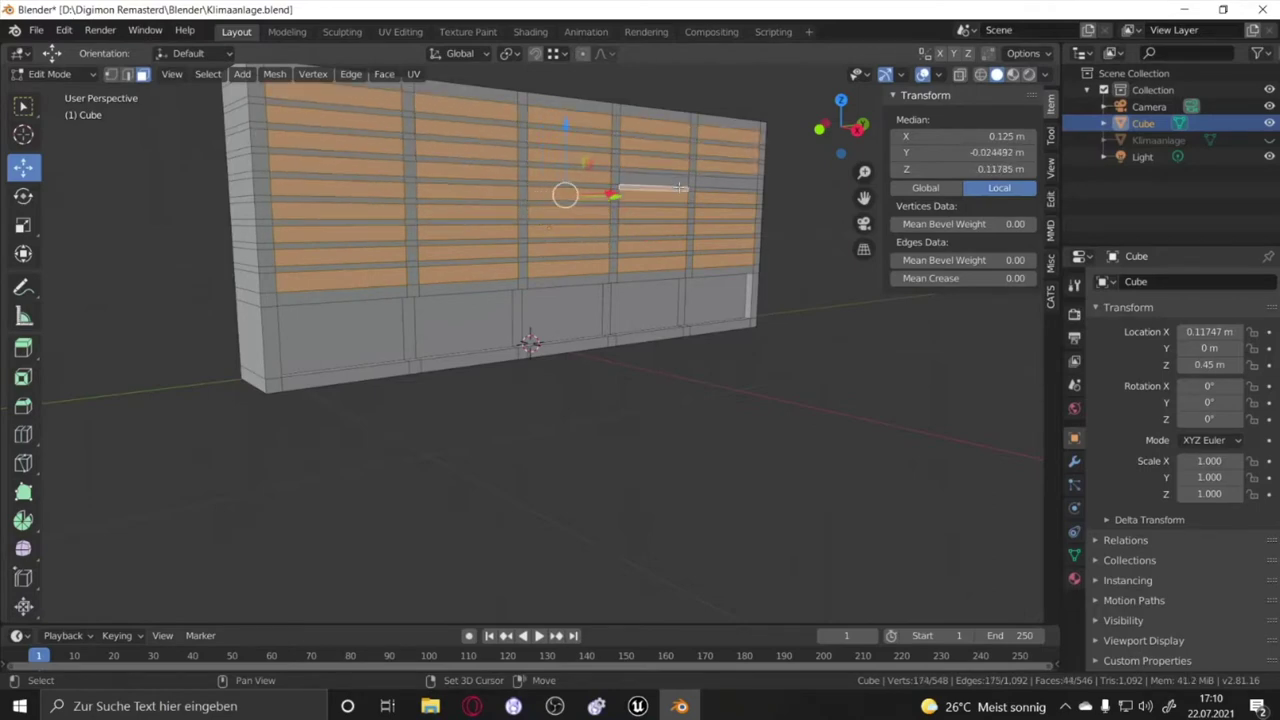
pyautogui.hotkey('ctrl', 'shift', 'z')
pyautogui.moveTo(679, 187)
pyautogui.mouseDown(button='middle')
pyautogui.moveTo(719, 238)
pyautogui.moveTo(560, 200)
pyautogui.moveTo(480, 330)
pyautogui.moveTo(418, 148)
pyautogui.moveTo(523, 206)
pyautogui.moveTo(509, 434)
pyautogui.mouseUp(button='middle')
# Deselect the faces, toggle see-through display, and return to Object Mode
pyautogui.hotkey('alt', 'a')
pyautogui.hotkey('alt', 'z')
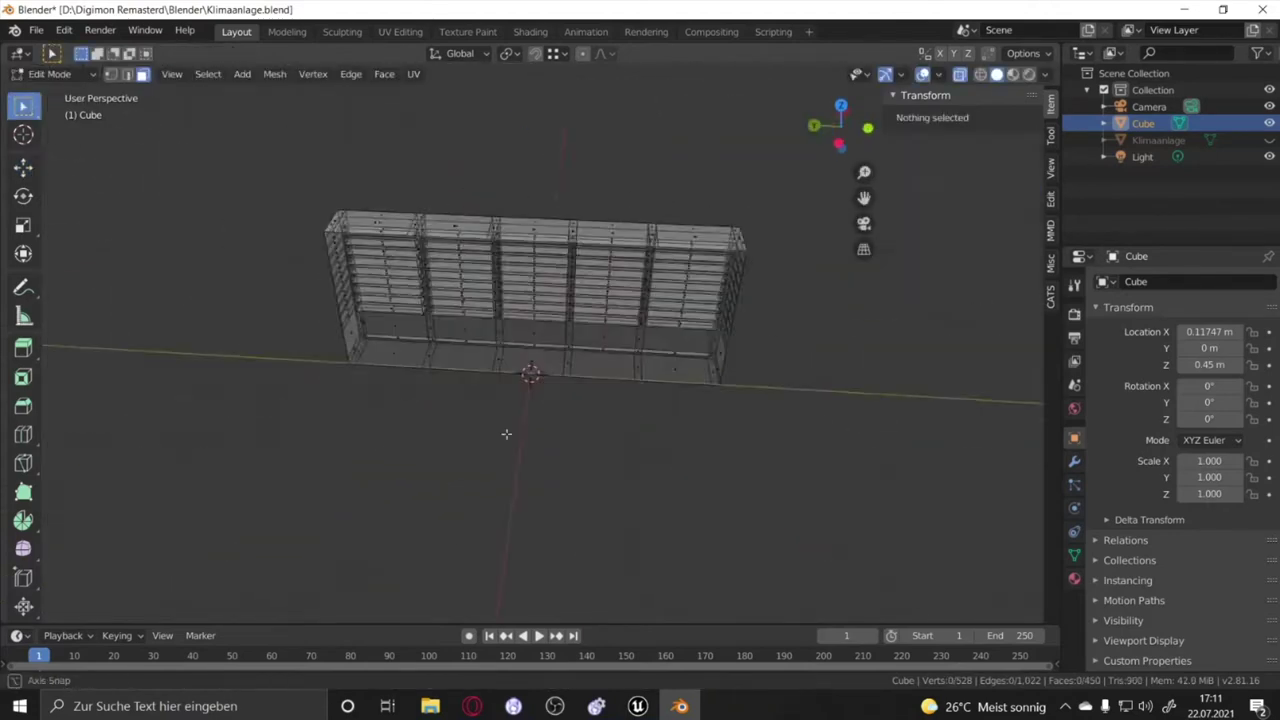
pyautogui.press('w')
pyautogui.press('Tab')
pyautogui.moveTo(842, 384); pyautogui.dragTo(700, 300, button='middle')
pyautogui.hotkey('shift', 'a')
# Add a 2 m plane and rotate it 90° on Y to stand upright
pyautogui.click(606, 337)
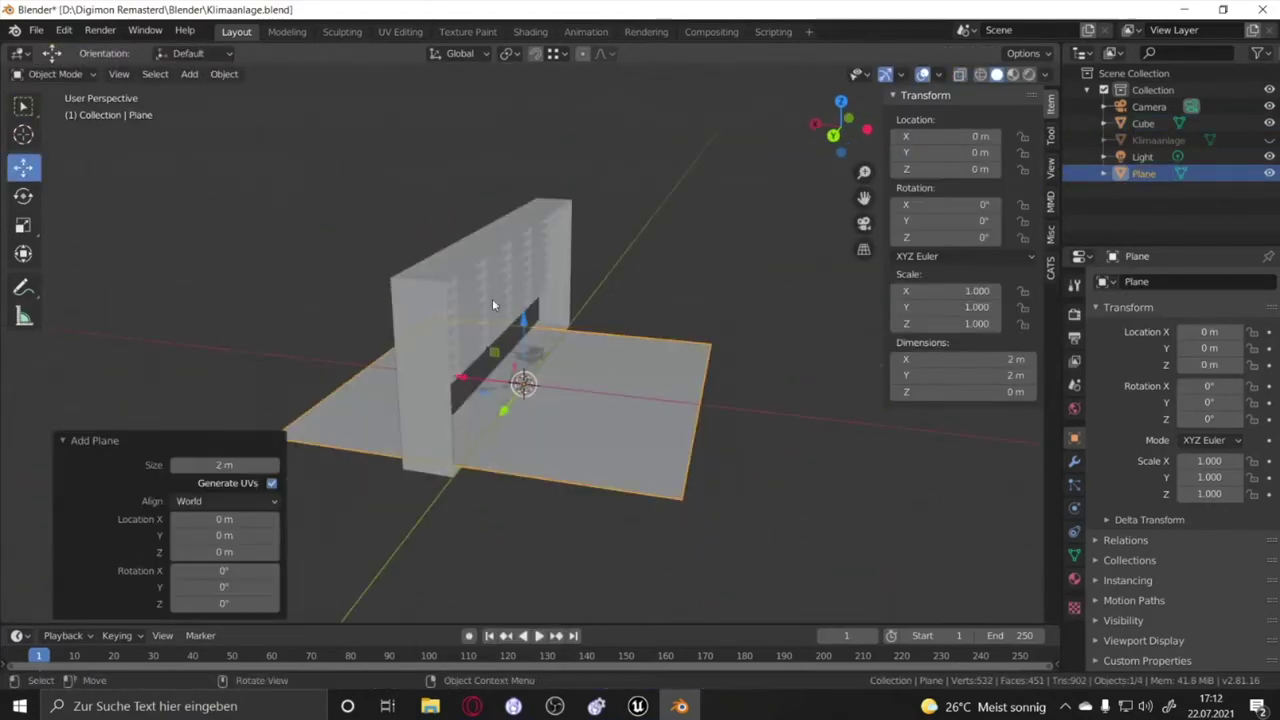
pyautogui.moveTo(492, 298); pyautogui.dragTo(530, 320, button='middle')
pyautogui.press('r')
pyautogui.click(540, 328)
pyautogui.press('KP_3')
pyautogui.scroll(3, 542, 325)
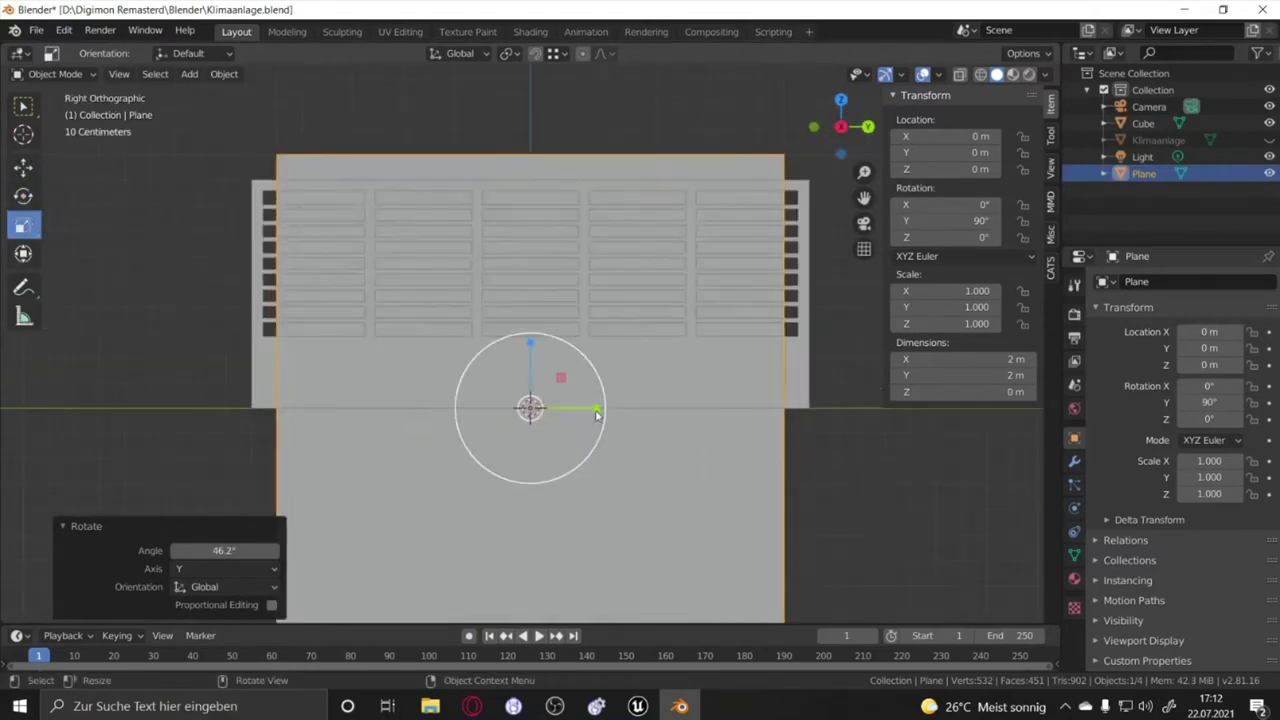
# Move the plane's edge up to fit the grille and rename it Fakehintergrund_high
pyautogui.press('Tab')
pyautogui.moveTo(528, 394); pyautogui.dragTo(528, 214)
pyautogui.moveTo(528, 280); pyautogui.dragTo(595, 342, button='middle')
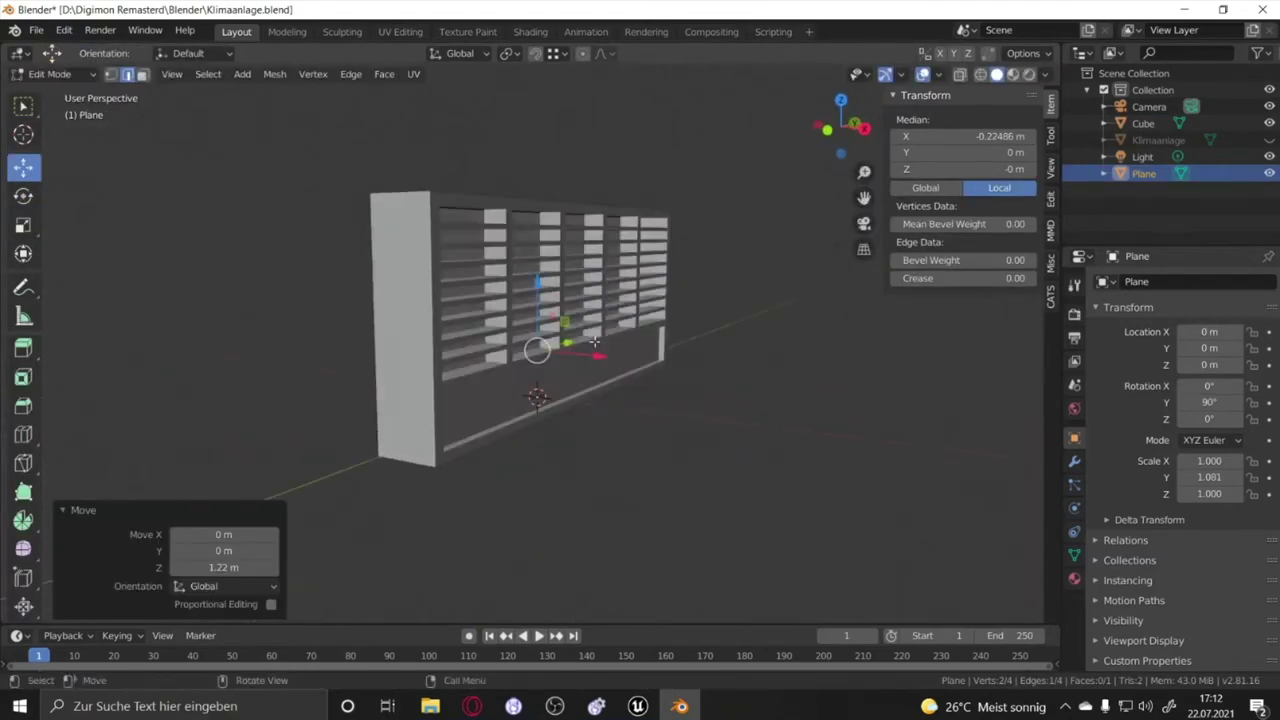
pyautogui.press('3')
pyautogui.click(523, 277)
pyautogui.moveTo(523, 277)
pyautogui.mouseDown(button='middle')
pyautogui.moveTo(560, 280)
pyautogui.moveTo(560, 320)
pyautogui.mouseUp(button='middle')
pyautogui.write('h')
pyautogui.press('Return')
pyautogui.press('Tab')
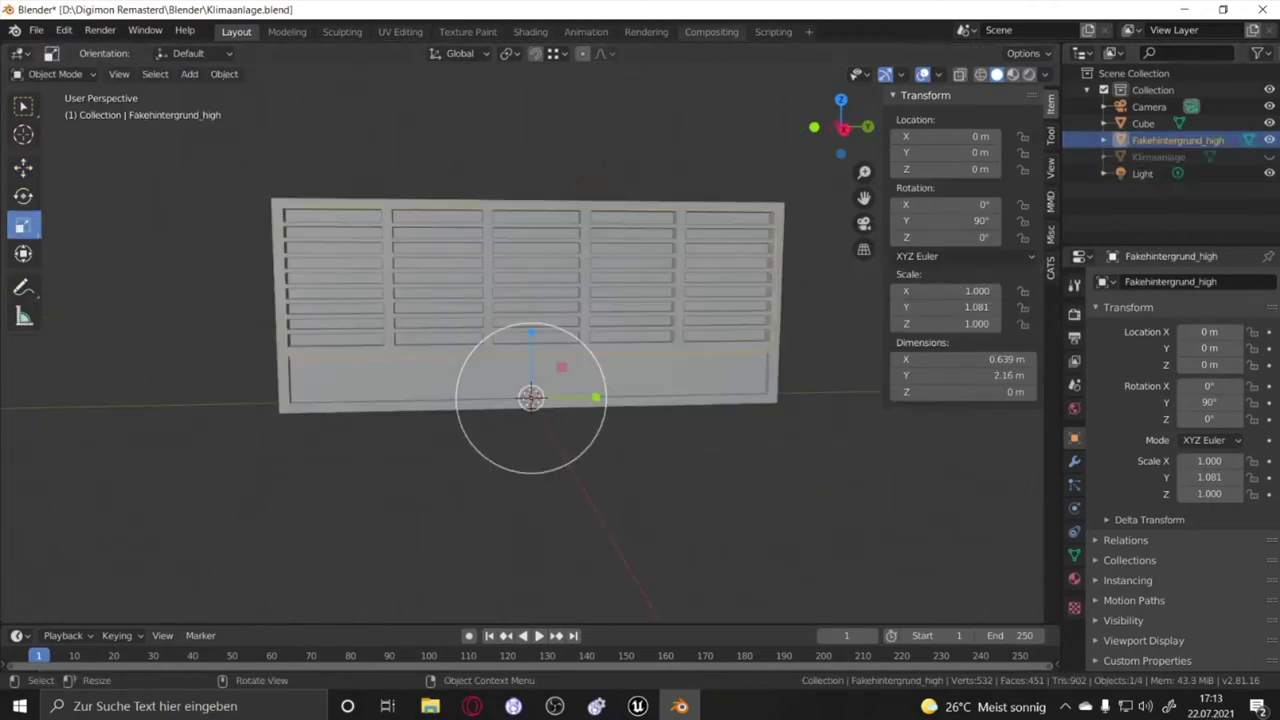
pyautogui.moveTo(811, 282)
pyautogui.mouseDown(button='middle')
pyautogui.moveTo(530, 400)
pyautogui.moveTo(237, 166)
pyautogui.mouseUp(button='middle')
# Bevel the Cube's outer edge loop in Edit Mode
pyautogui.click(300, 250)
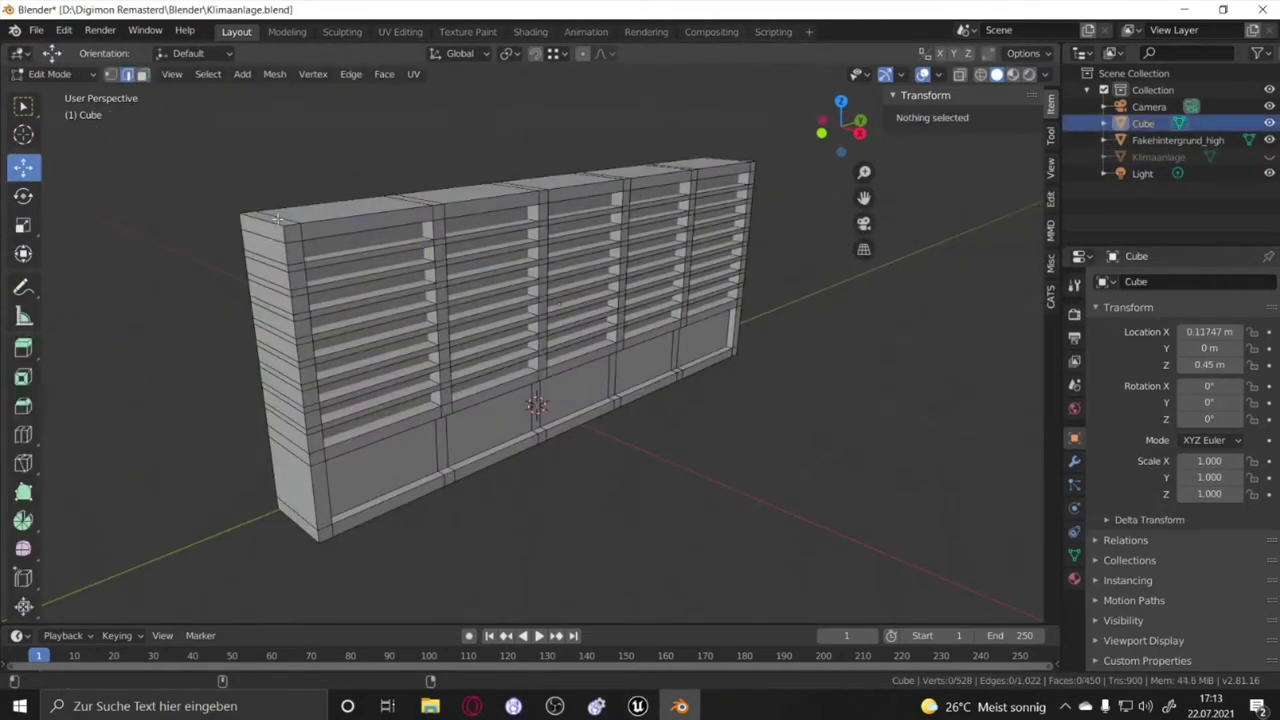
pyautogui.press('Tab')
pyautogui.moveTo(300, 250)
pyautogui.mouseDown(button='middle')
pyautogui.moveTo(318, 240)
pyautogui.moveTo(450, 300)
pyautogui.moveTo(400, 320)
pyautogui.mouseUp(button='middle')
pyautogui.click(23, 405)
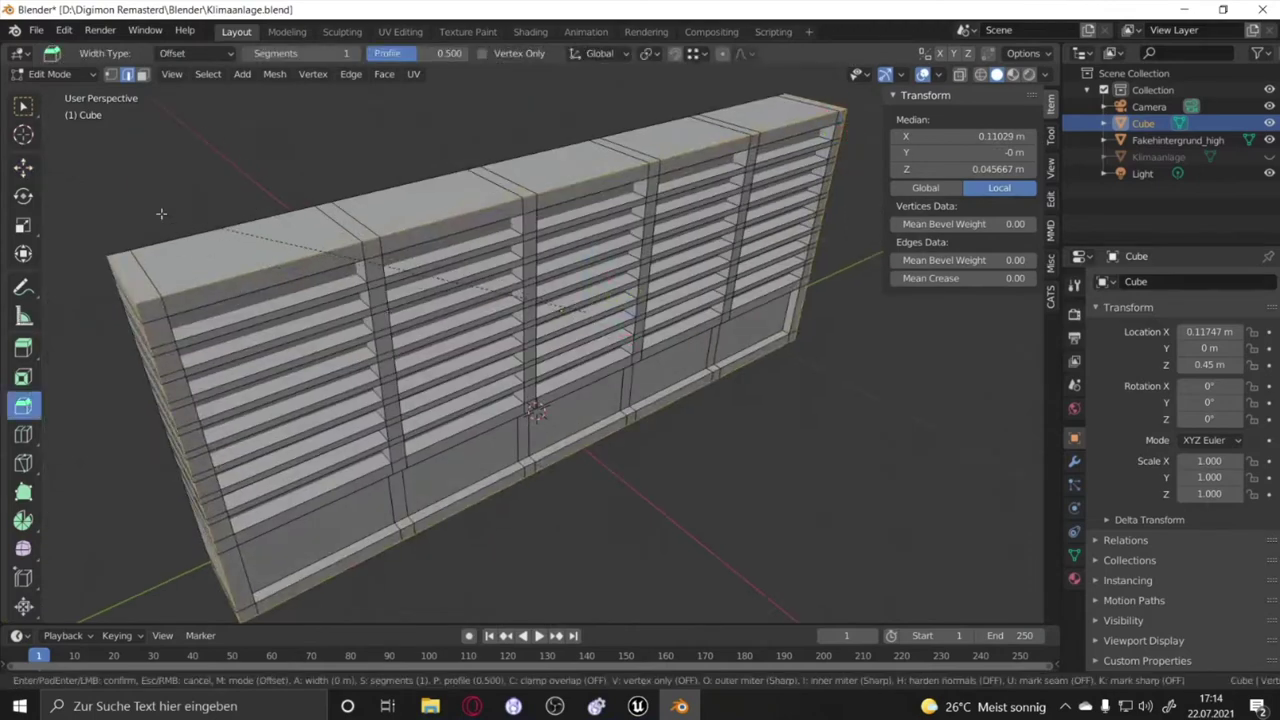
pyautogui.moveTo(400, 300); pyautogui.dragTo(441, 320)
pyautogui.moveTo(441, 320); pyautogui.dragTo(560, 300, button='middle')
# Add a Catmull-Clark Subdivision Surface modifier and cut a support loop across the vent
pyautogui.press('Tab')
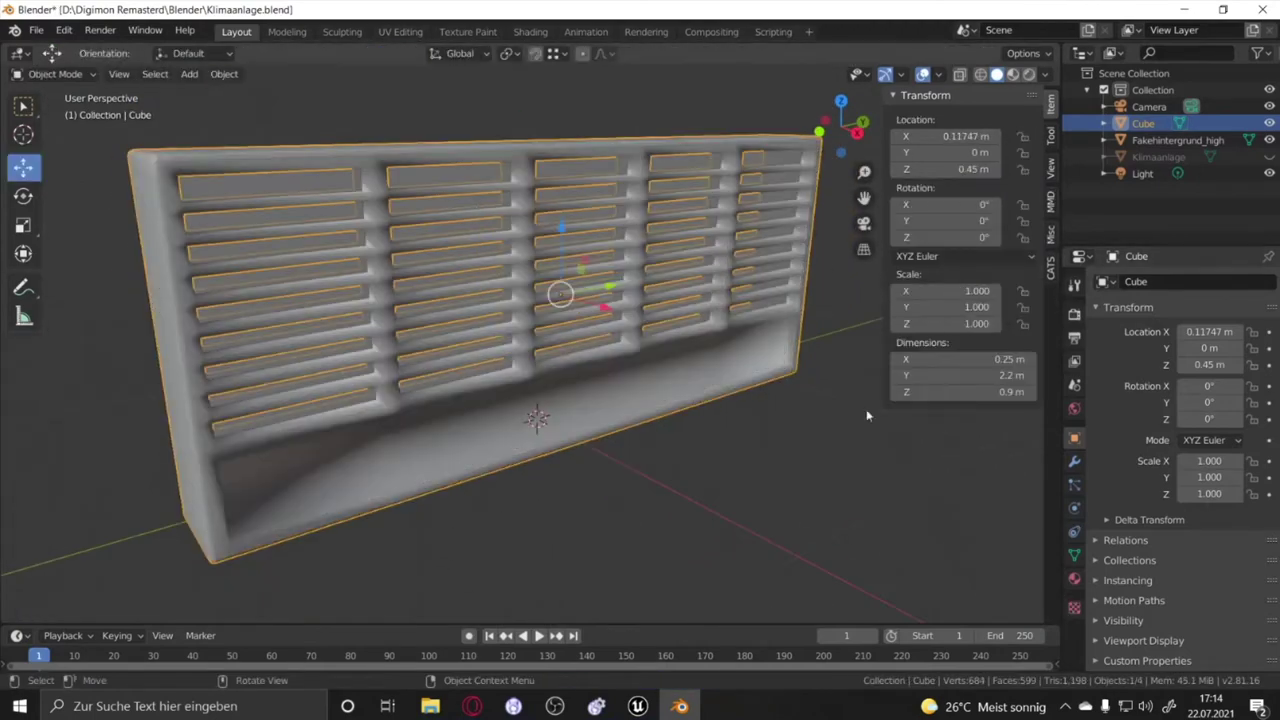
pyautogui.click(1074, 461)
pyautogui.click(1183, 281)
pyautogui.click(959, 554)
pyautogui.press('Tab')
pyautogui.click(23, 434)
pyautogui.click(243, 287)
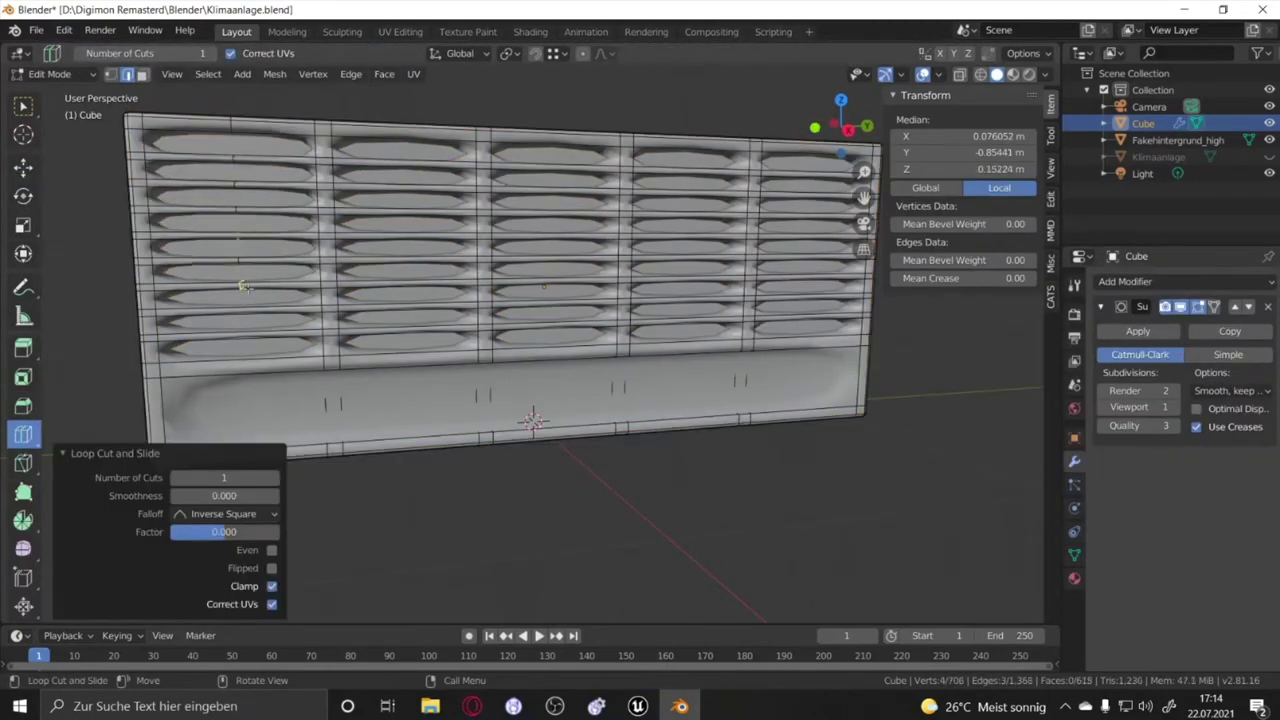
# Box-select vertices through the see-through mesh and bevel the selected edges
pyautogui.click(23, 163)
pyautogui.hotkey('alt', 'z')
pyautogui.click(23, 105)
pyautogui.moveTo(257, 466)
pyautogui.mouseDown()
pyautogui.moveTo(326, 283)
pyautogui.moveTo(340, 360)
pyautogui.mouseUp()
pyautogui.hotkey('alt', 'z')
pyautogui.press('i')
pyautogui.hotkey('ctrl', 'z')
pyautogui.click(23, 405)
pyautogui.scroll(3, 330, 360)
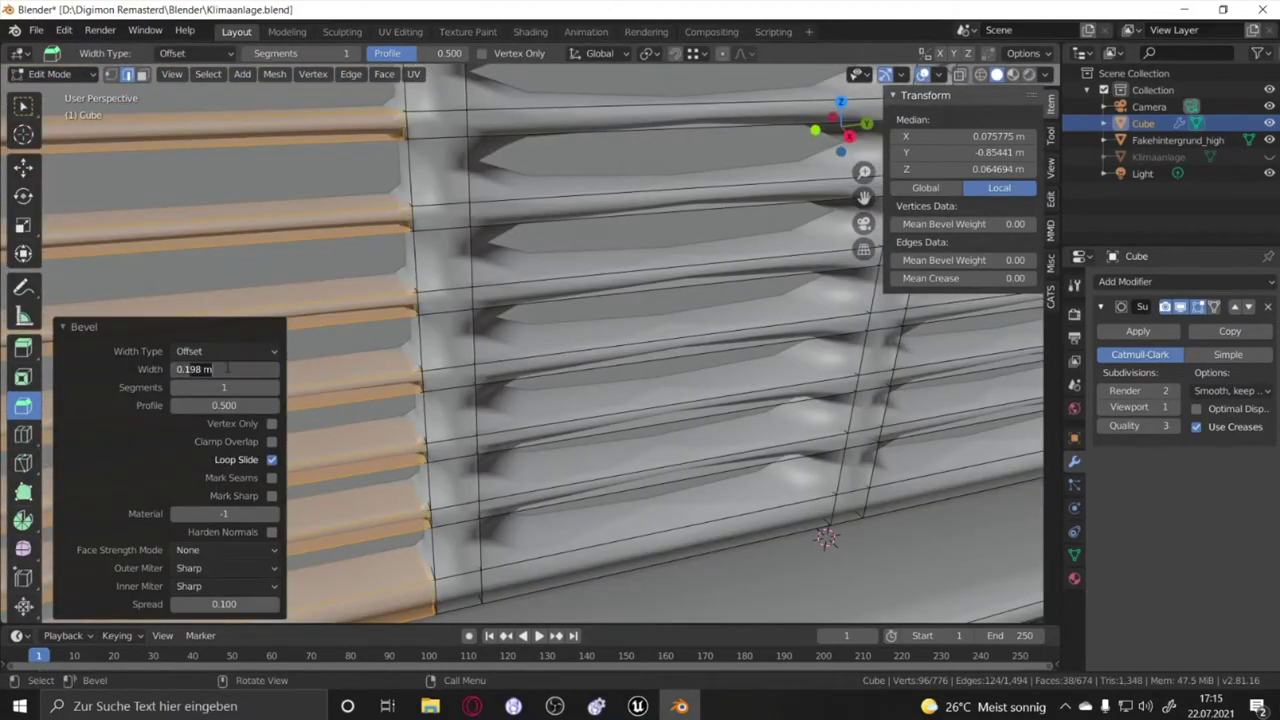
pyautogui.scroll(-3, 248, 370)
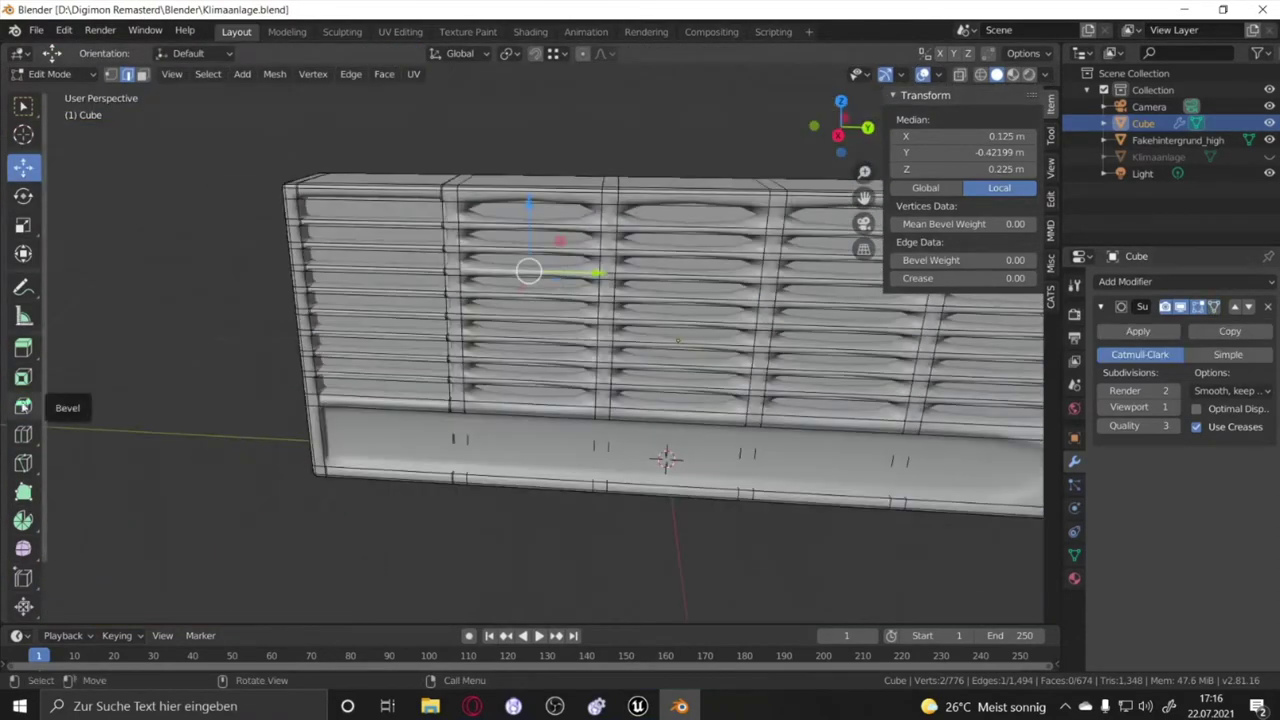
# Add another edge loop across the vent and view it from the side
pyautogui.click(23, 434)
pyautogui.hotkey('ctrl', 'z')
pyautogui.hotkey('ctrl', 'z')
pyautogui.moveTo(692, 326); pyautogui.dragTo(612, 306, button='middle')
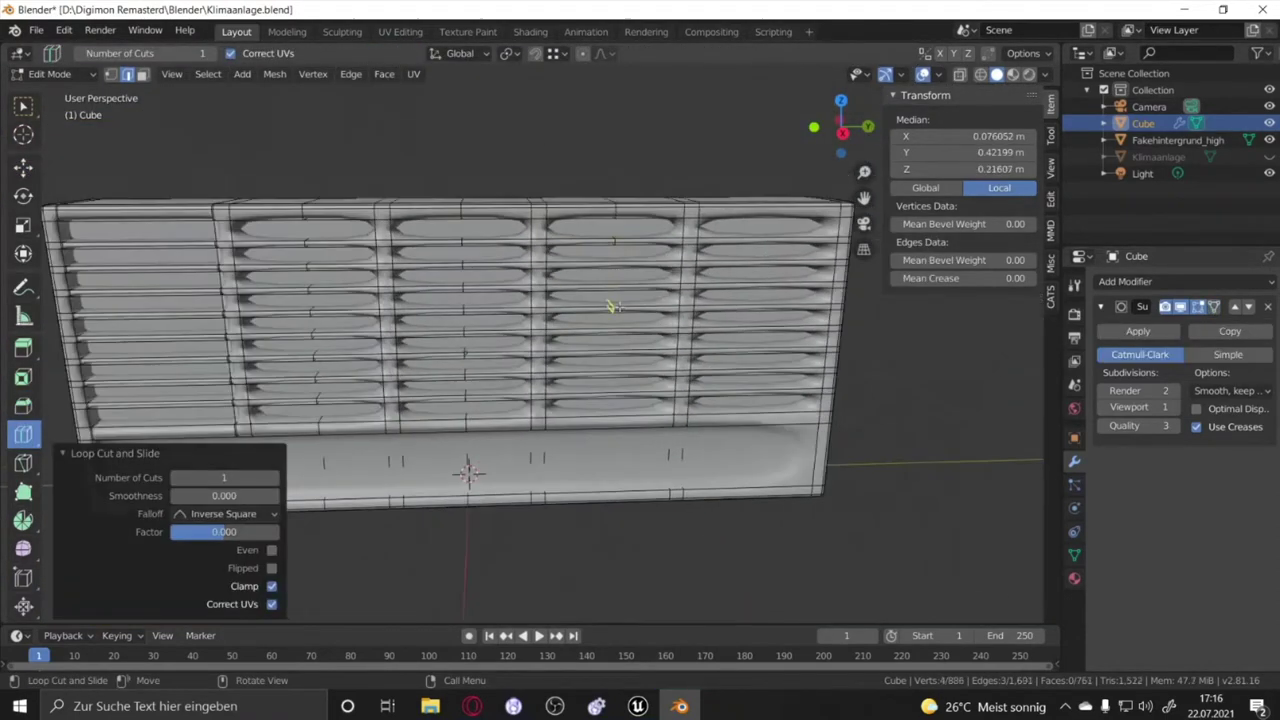
pyautogui.click(23, 166)
pyautogui.click(842, 131)
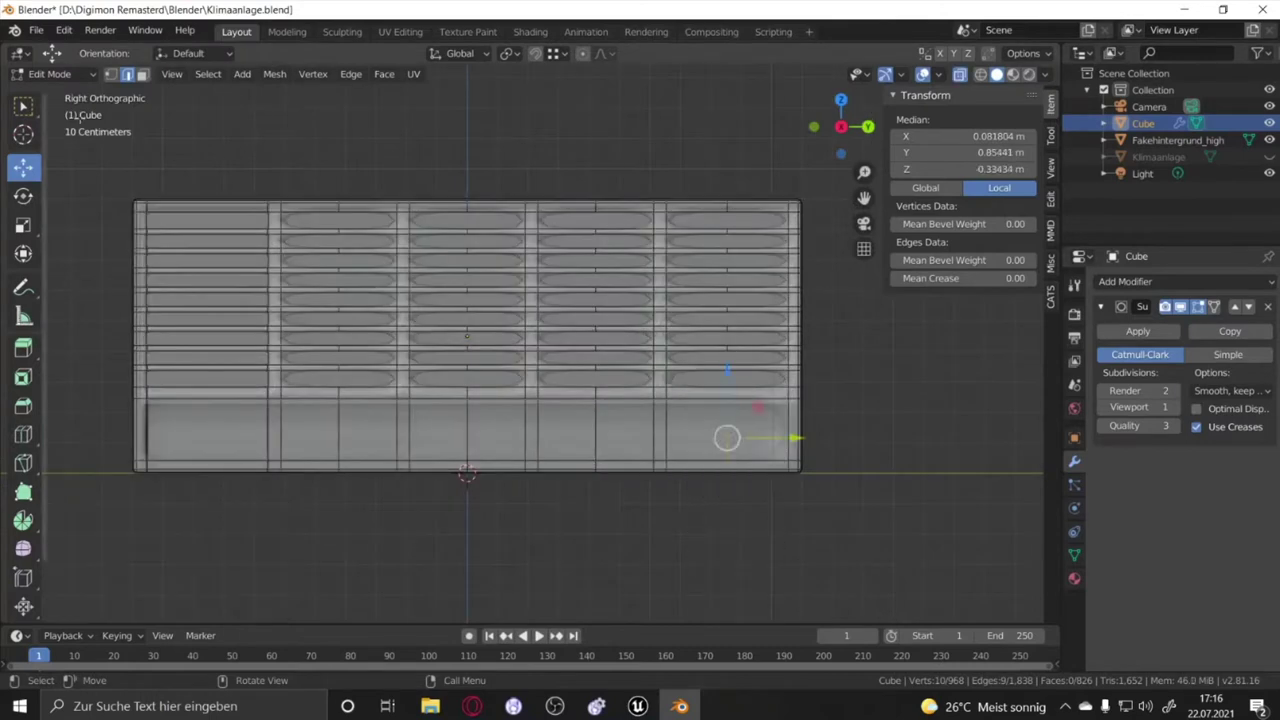
# Bevel the slat edges with a width of 0.15 and inspect the rounded slats
pyautogui.click(23, 405)
pyautogui.doubleClick(223, 369)
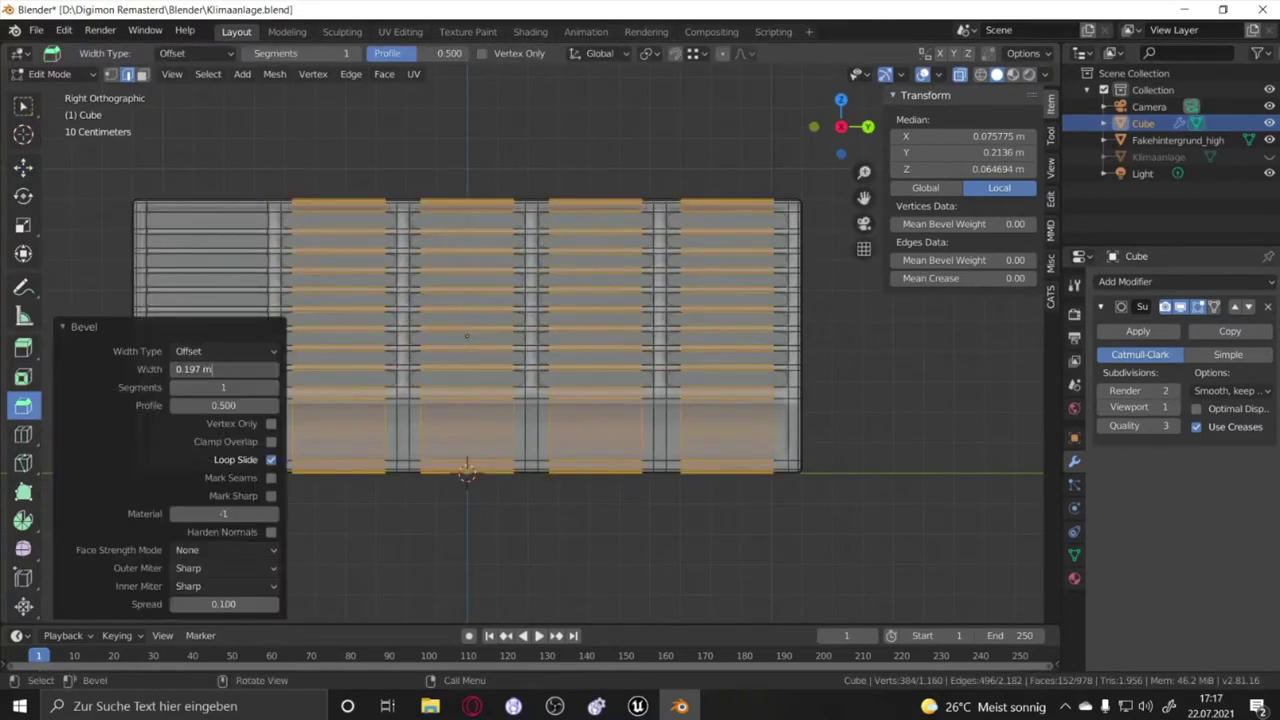
pyautogui.write('0.15')
pyautogui.press('Return')
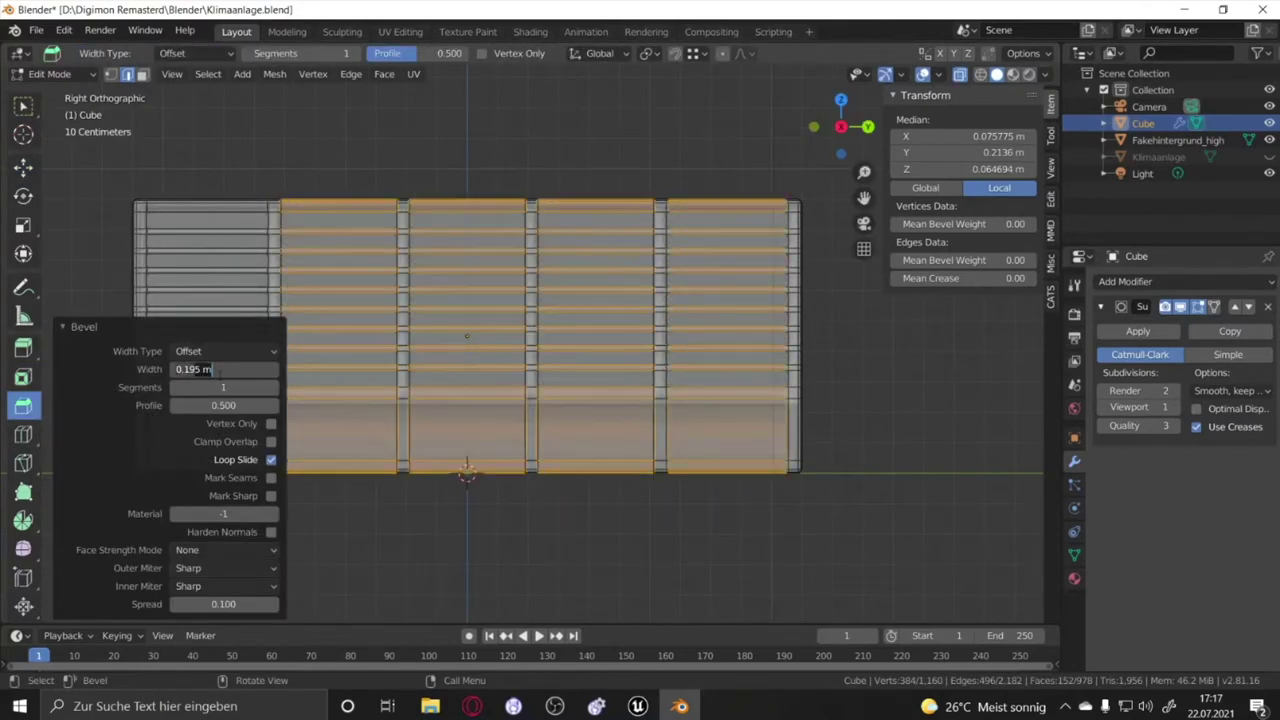
pyautogui.scroll(4, 240, 369)
pyautogui.scroll(3, 210, 369)
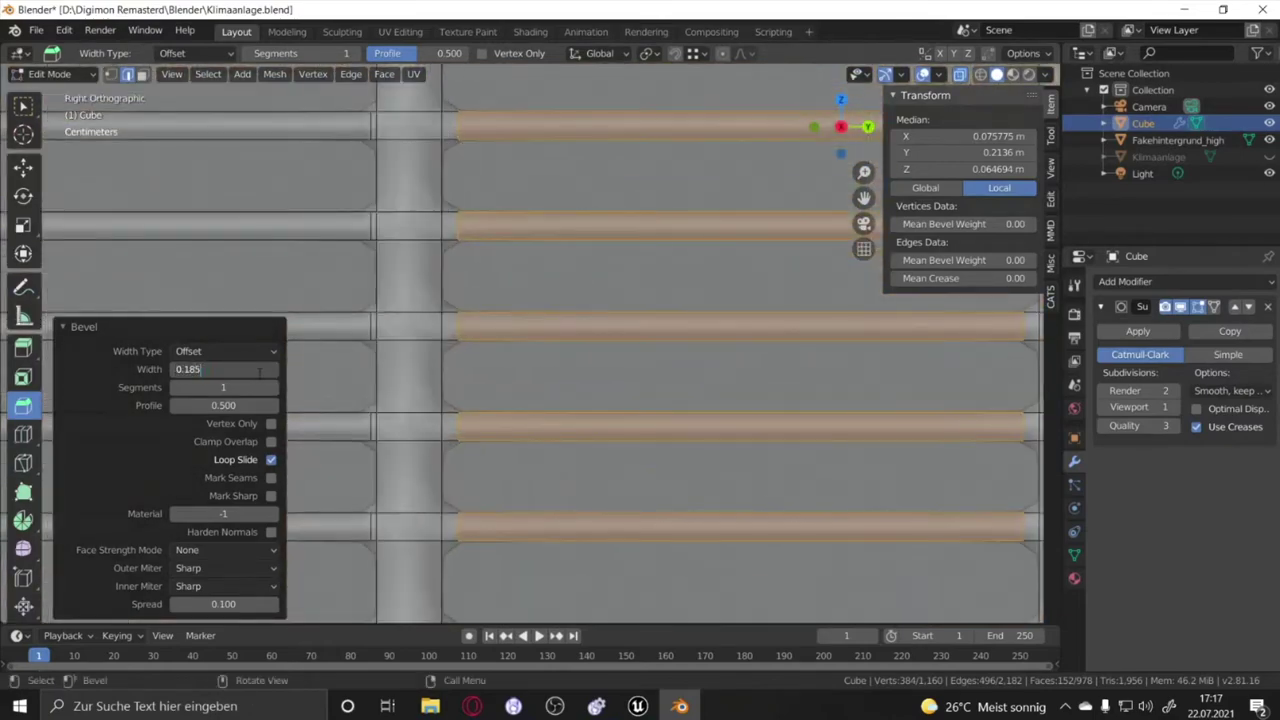
pyautogui.scroll(-5, 750, 433)
pyautogui.click(750, 433)
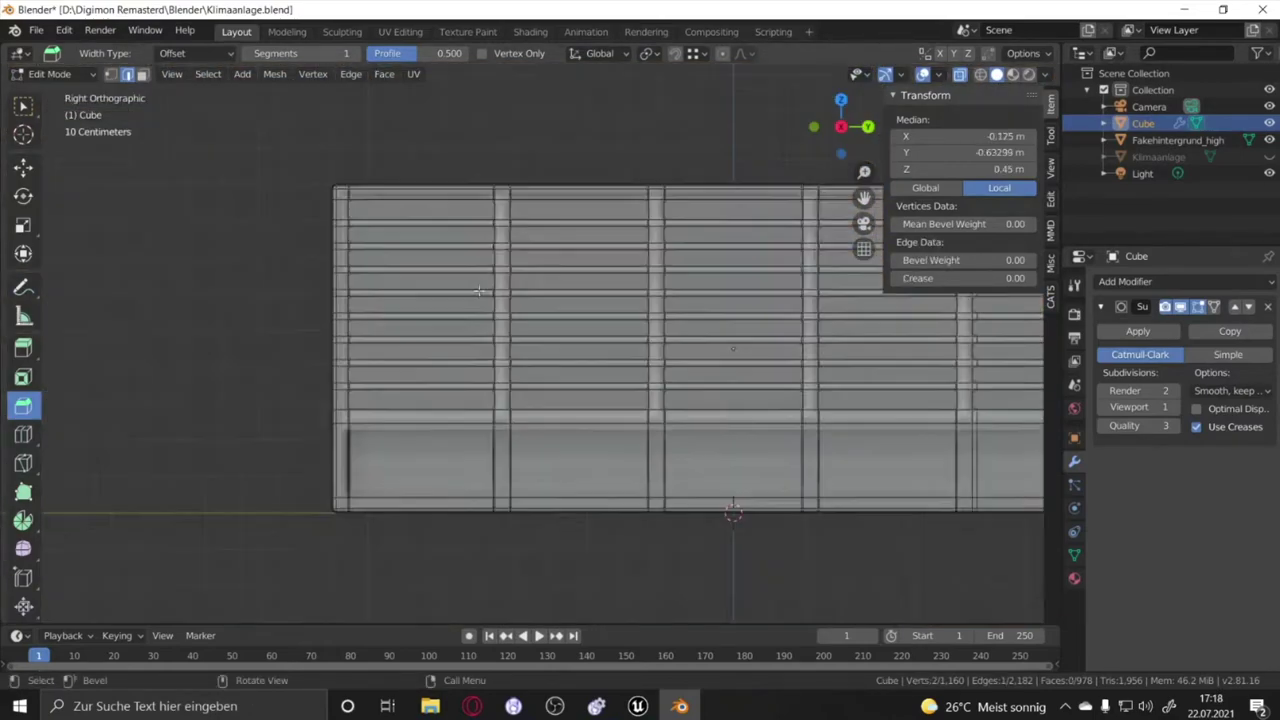
pyautogui.moveTo(750, 433); pyautogui.dragTo(515, 222, button='middle')
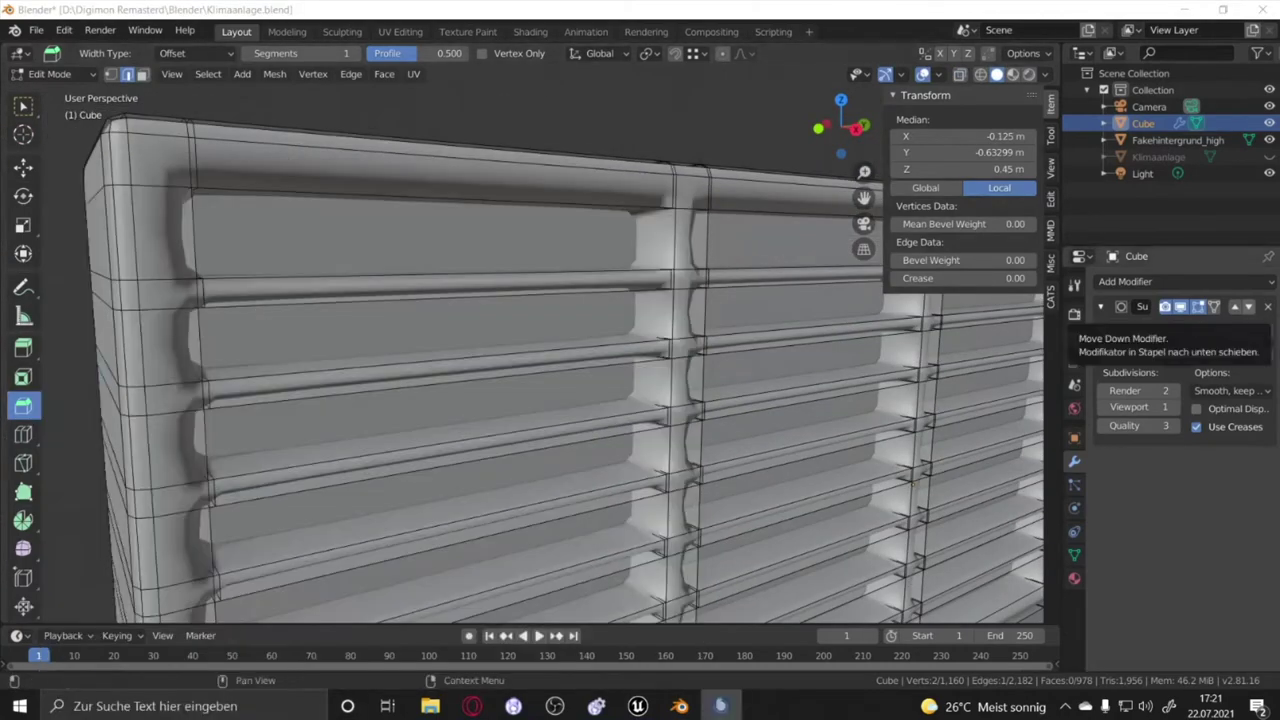
# Add loop cuts through the grille sections and along the vent's depth
pyautogui.scroll(-5, 600, 400)
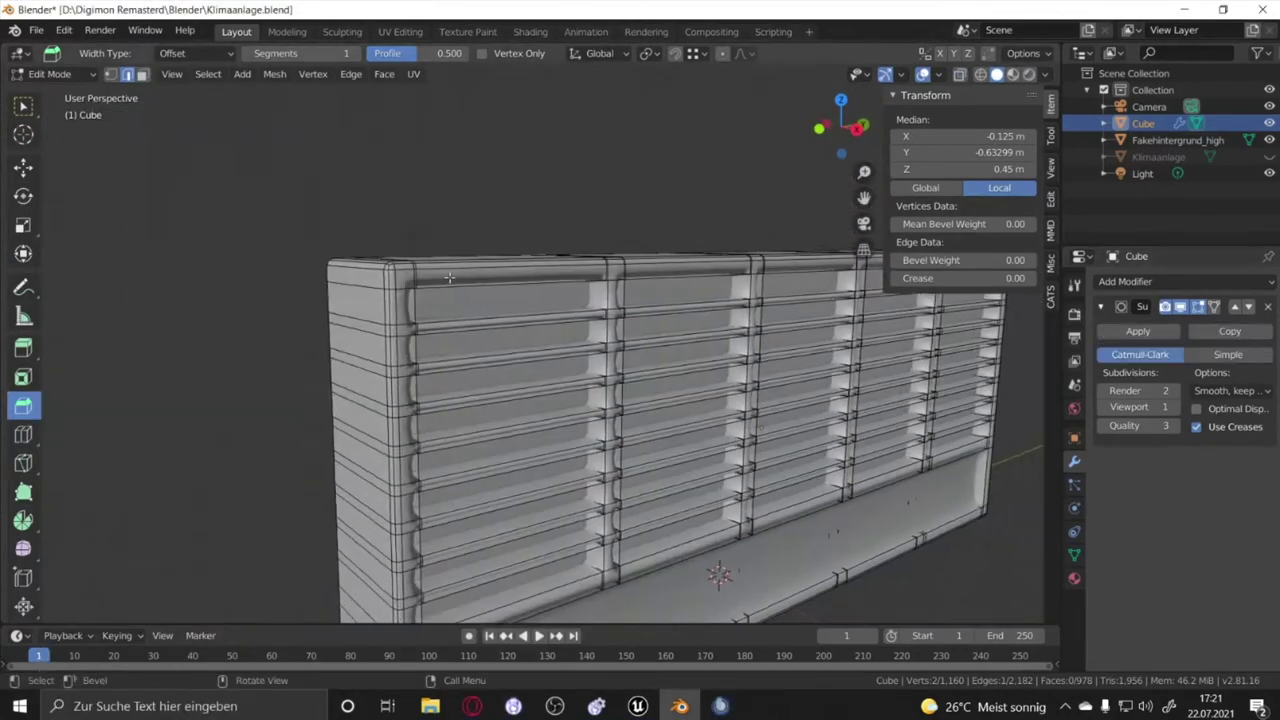
pyautogui.scroll(3, 600, 400)
pyautogui.click(23, 434)
pyautogui.click(586, 300)
pyautogui.scroll(-2, 655, 570)
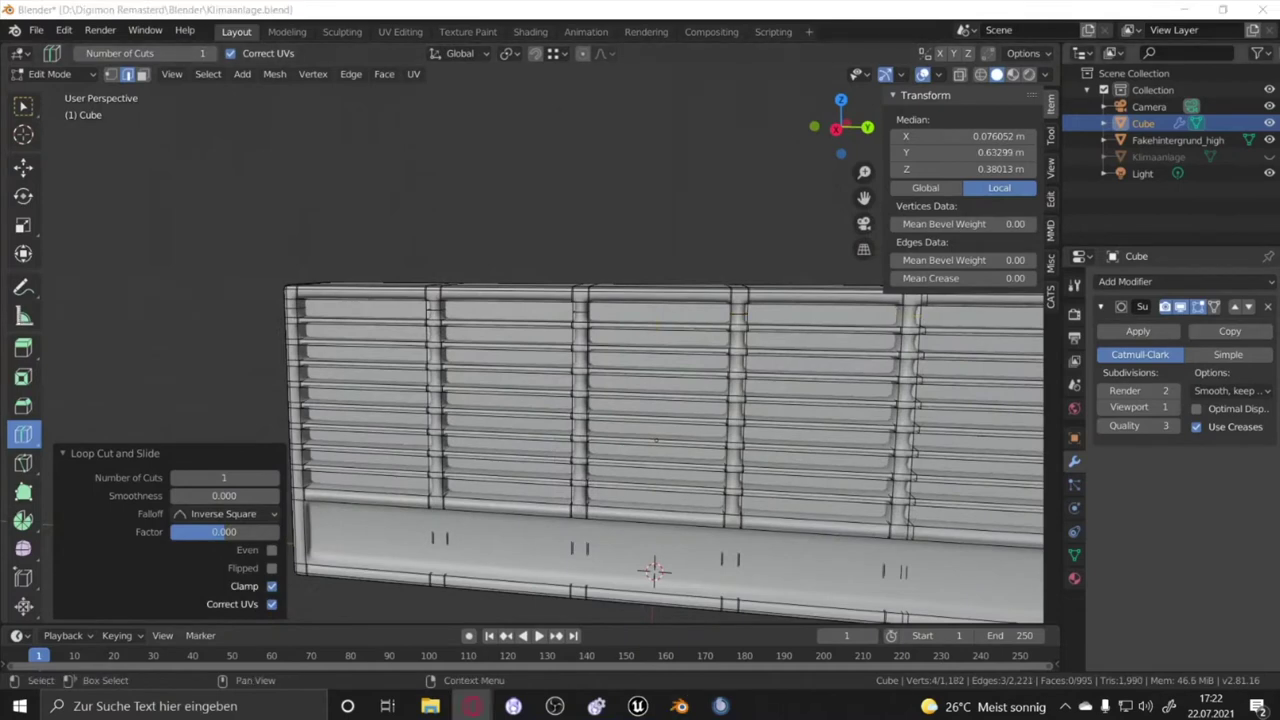
pyautogui.moveTo(640, 420); pyautogui.dragTo(840, 295, button='middle')
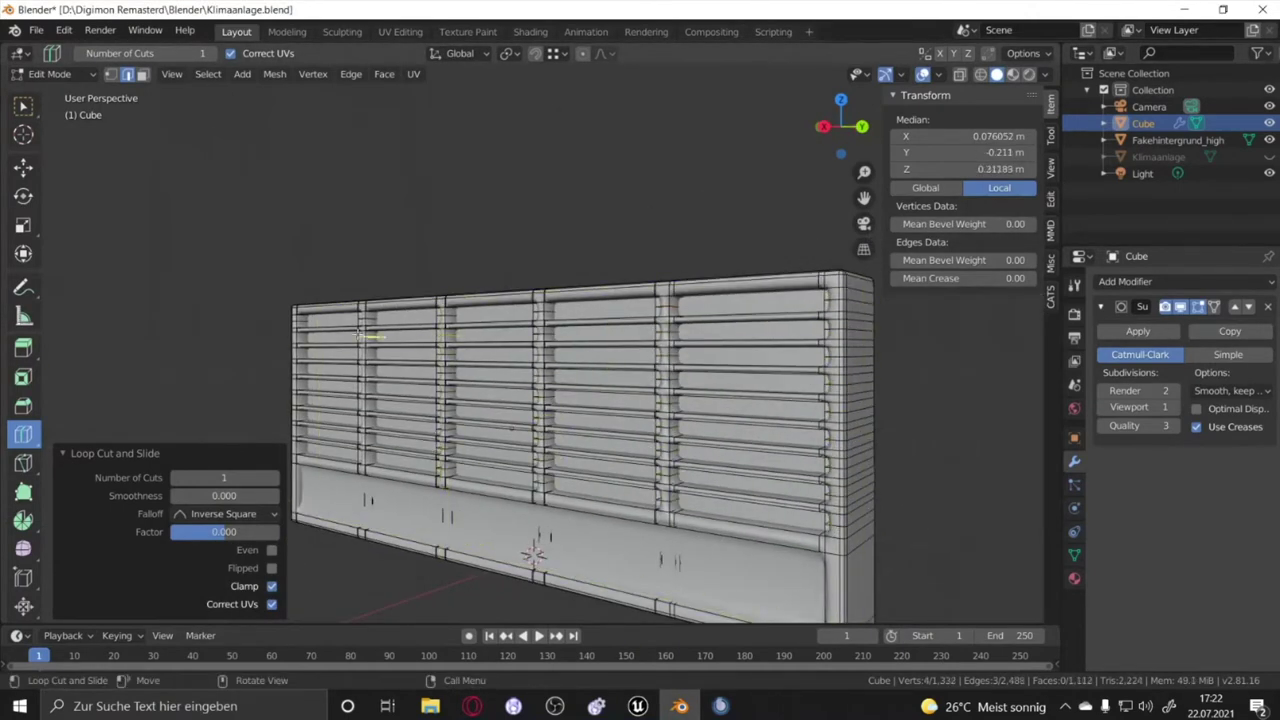
pyautogui.moveTo(370, 420); pyautogui.dragTo(590, 468, button='middle')
pyautogui.click(450, 245)
# Box-select the column faces in Front view and bevel the vertical column edges
pyautogui.press('KP_1')
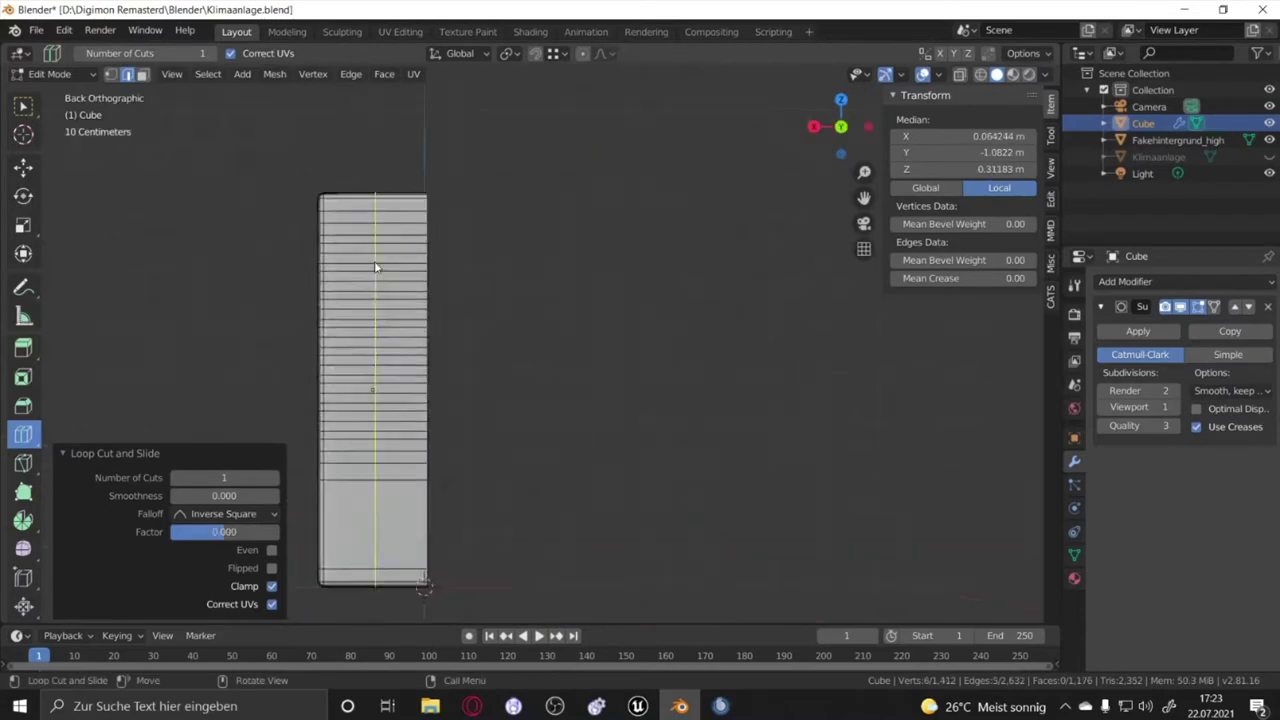
pyautogui.scroll(3, 400, 350)
pyautogui.keyDown('shift'); pyautogui.moveTo(400, 350); pyautogui.dragTo(750, 350, button='middle'); pyautogui.keyUp('shift')
pyautogui.click(23, 166)
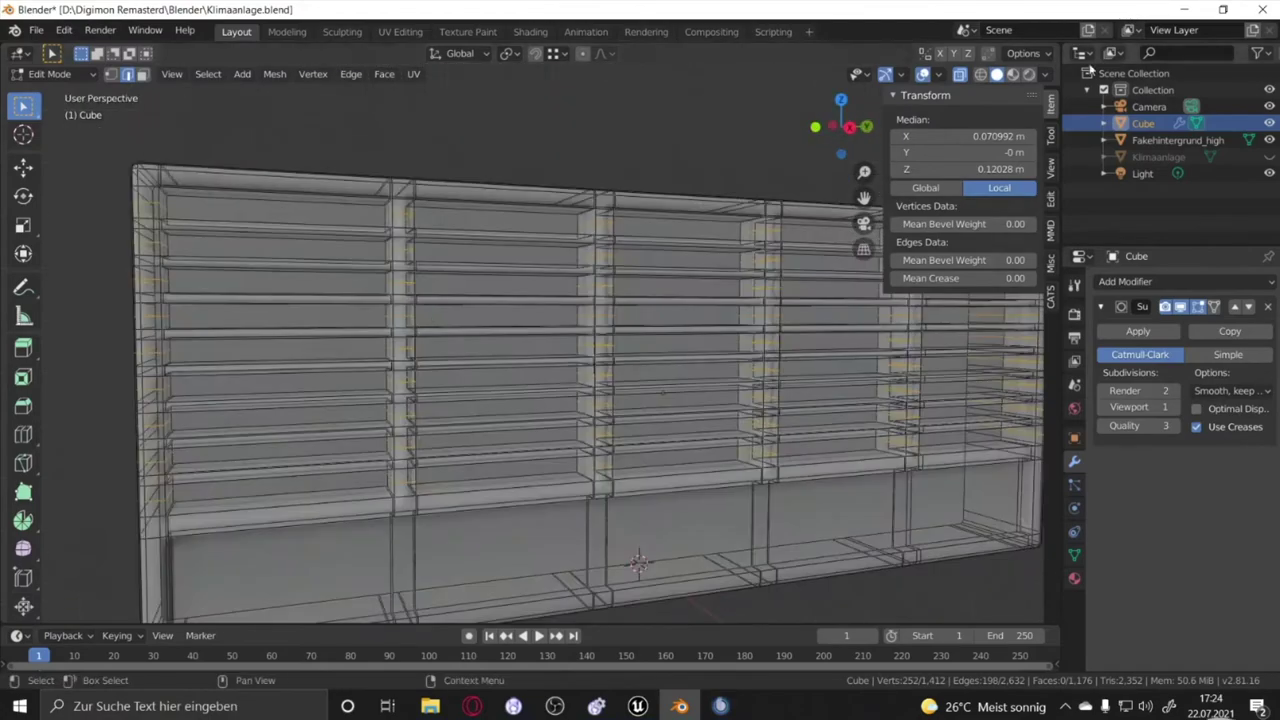
pyautogui.moveTo(834, 441); pyautogui.dragTo(108, 240, button='middle')
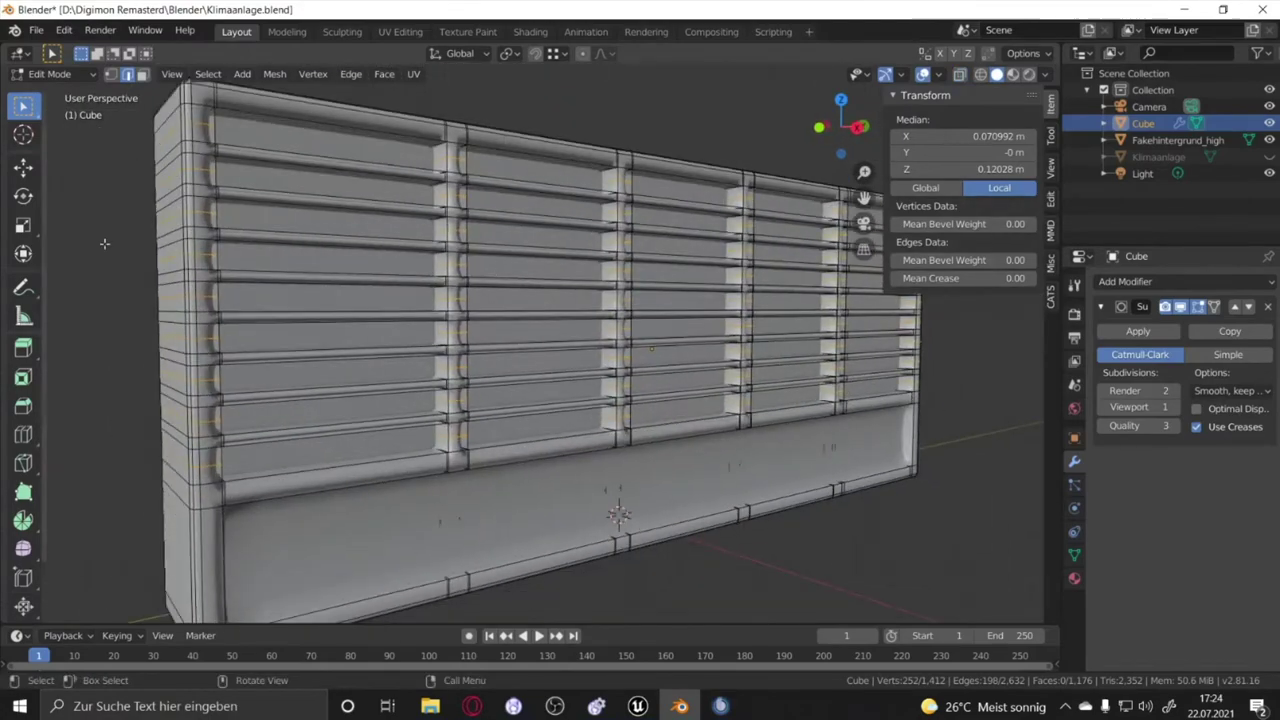
pyautogui.click(23, 405)
pyautogui.moveTo(300, 300); pyautogui.dragTo(330, 300)
pyautogui.scroll(5, 500, 350)
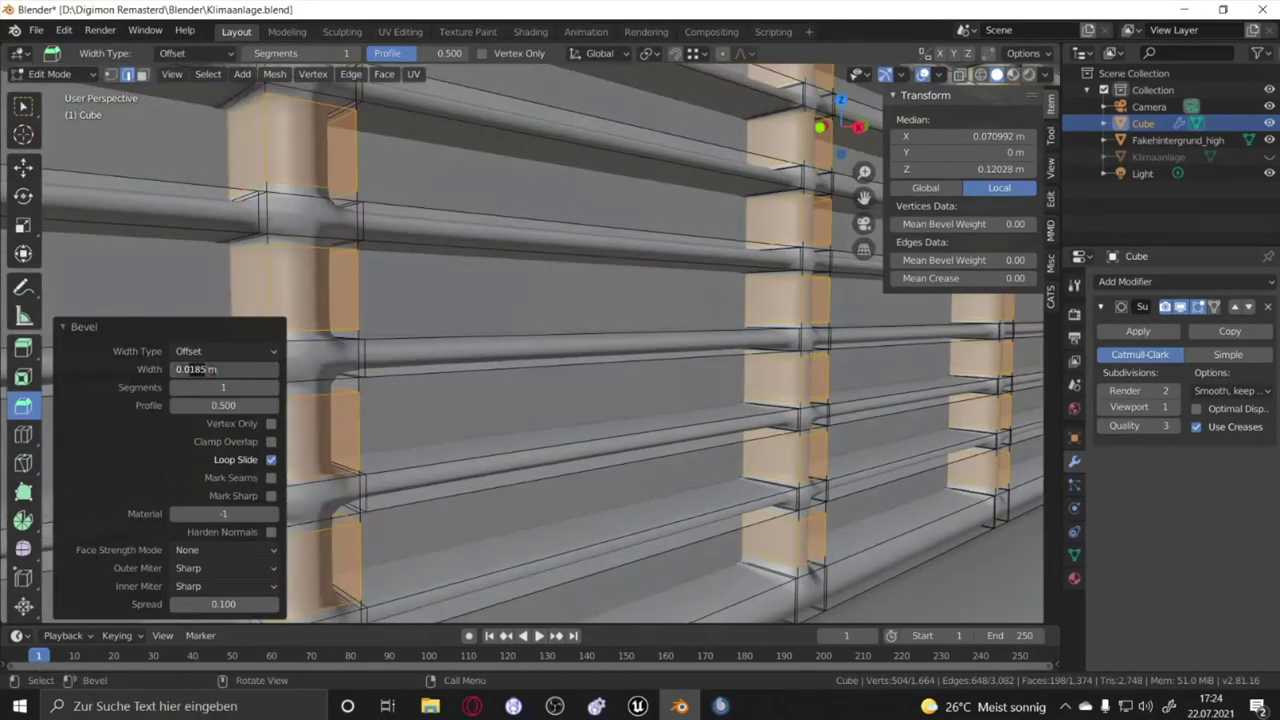
# Set the column bevel width to 0.02 m and check the smoothed grille
pyautogui.scroll(3, 500, 350)
pyautogui.click(223, 369)
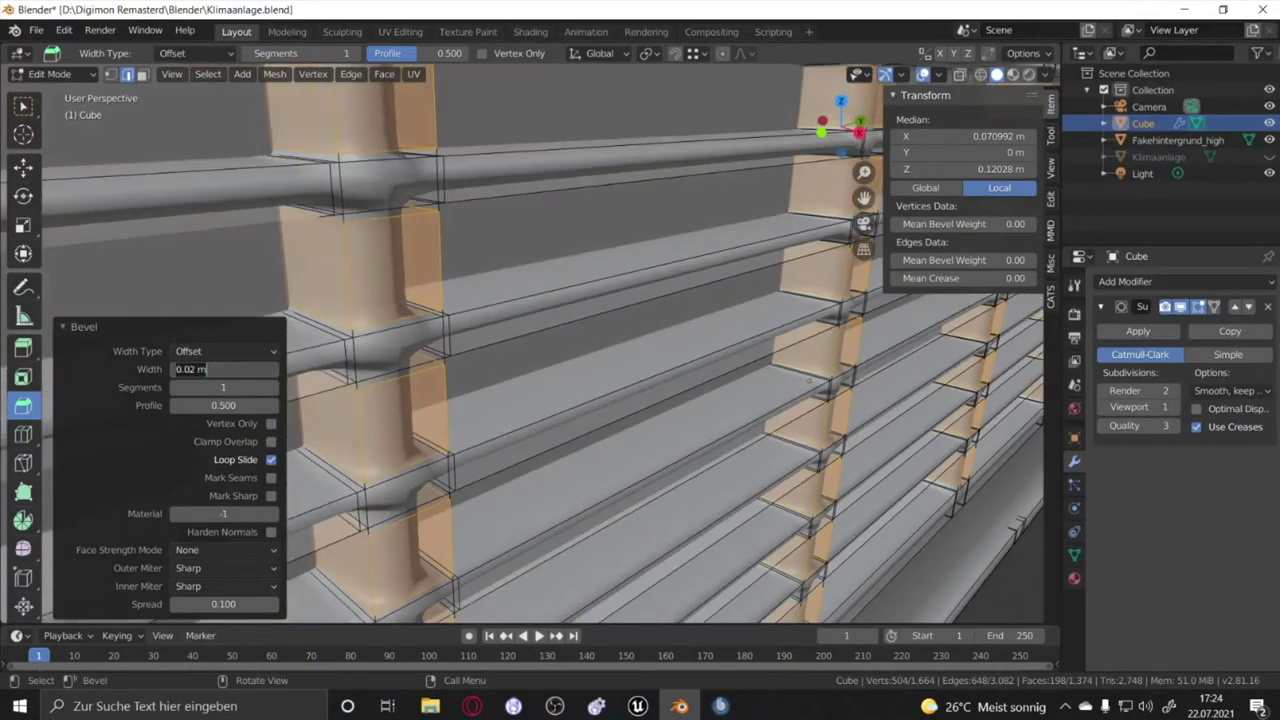
pyautogui.press('Return')
pyautogui.scroll(-3, 640, 350)
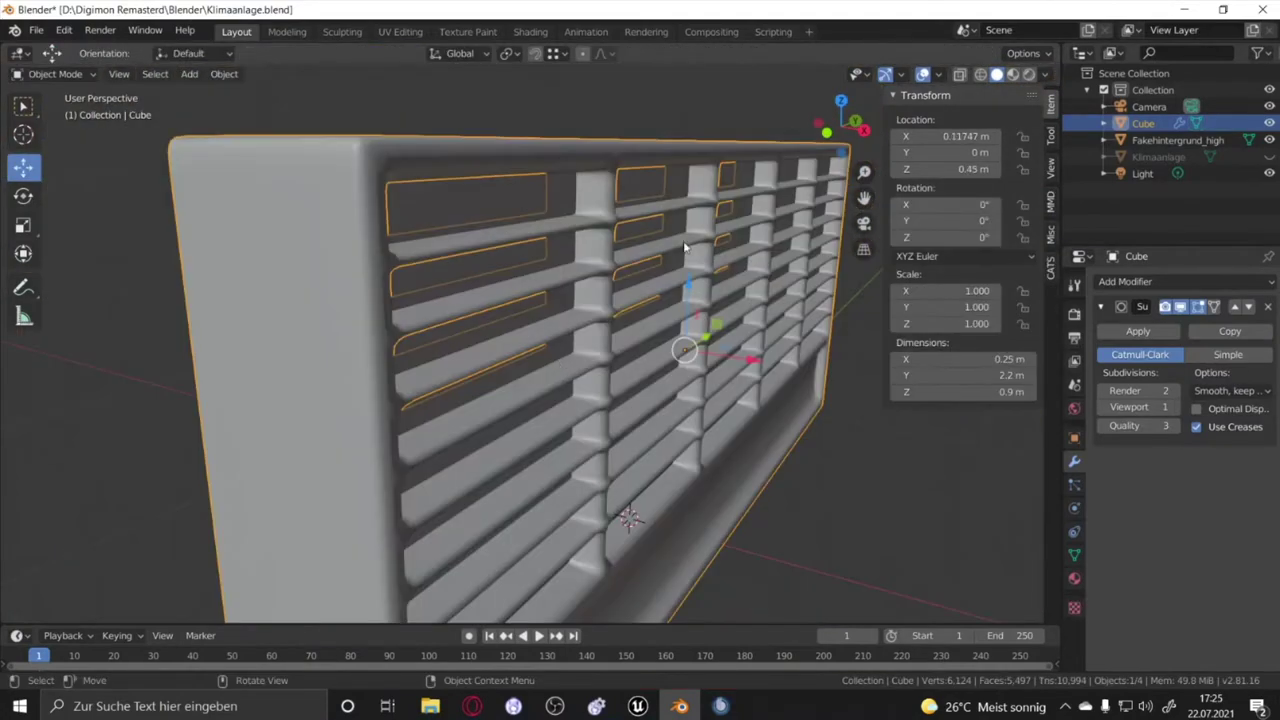
pyautogui.press('Tab')
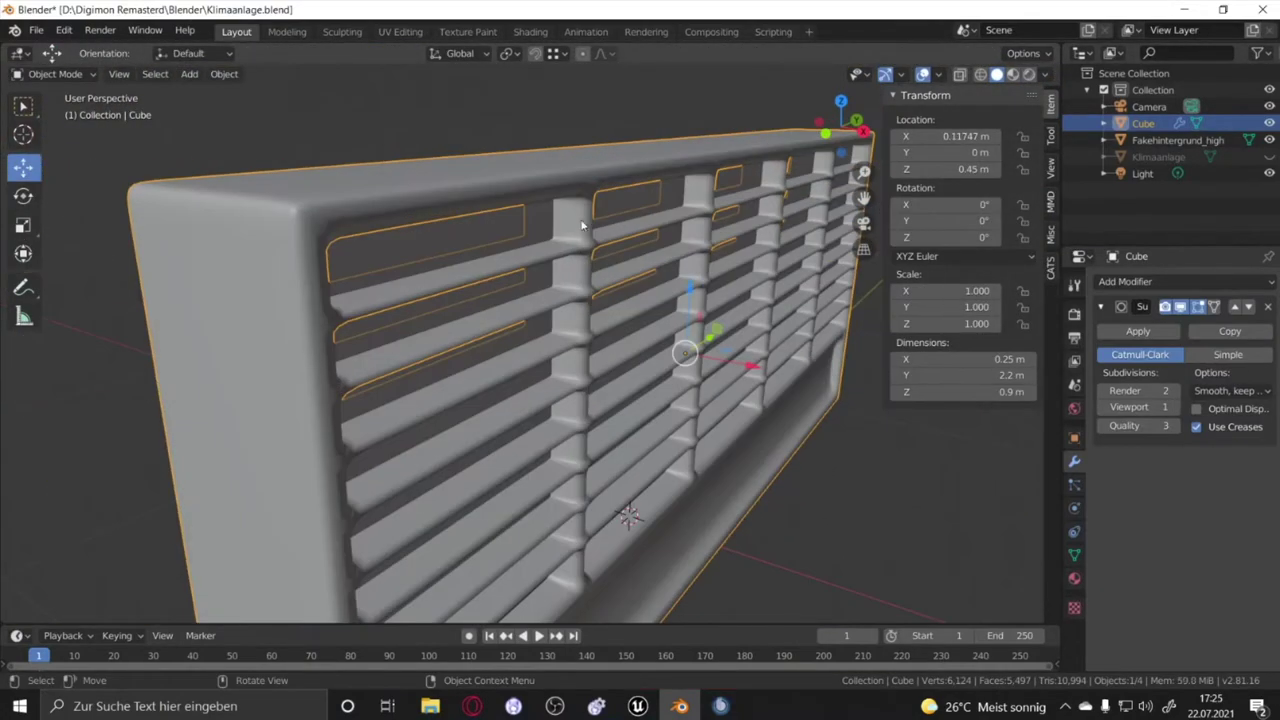
pyautogui.moveTo(640, 400)
pyautogui.mouseDown(button='middle')
pyautogui.moveTo(858, 453)
pyautogui.moveTo(700, 300)
pyautogui.mouseUp(button='middle')
pyautogui.scroll(3, 700, 300)
# Add and slide support edge loops across the grille's divider column
pyautogui.click(23, 434)
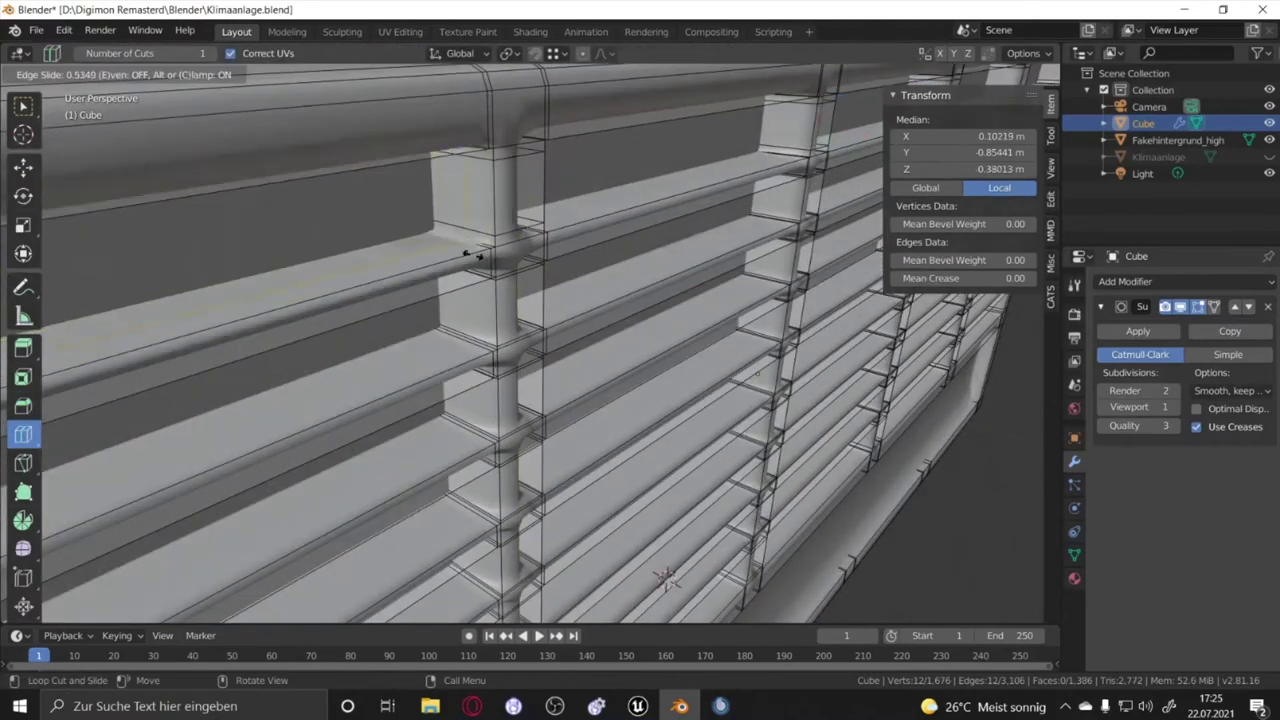
pyautogui.moveTo(660, 260); pyautogui.dragTo(668, 240)
pyautogui.click(668, 240)
pyautogui.scroll(-4, 668, 240)
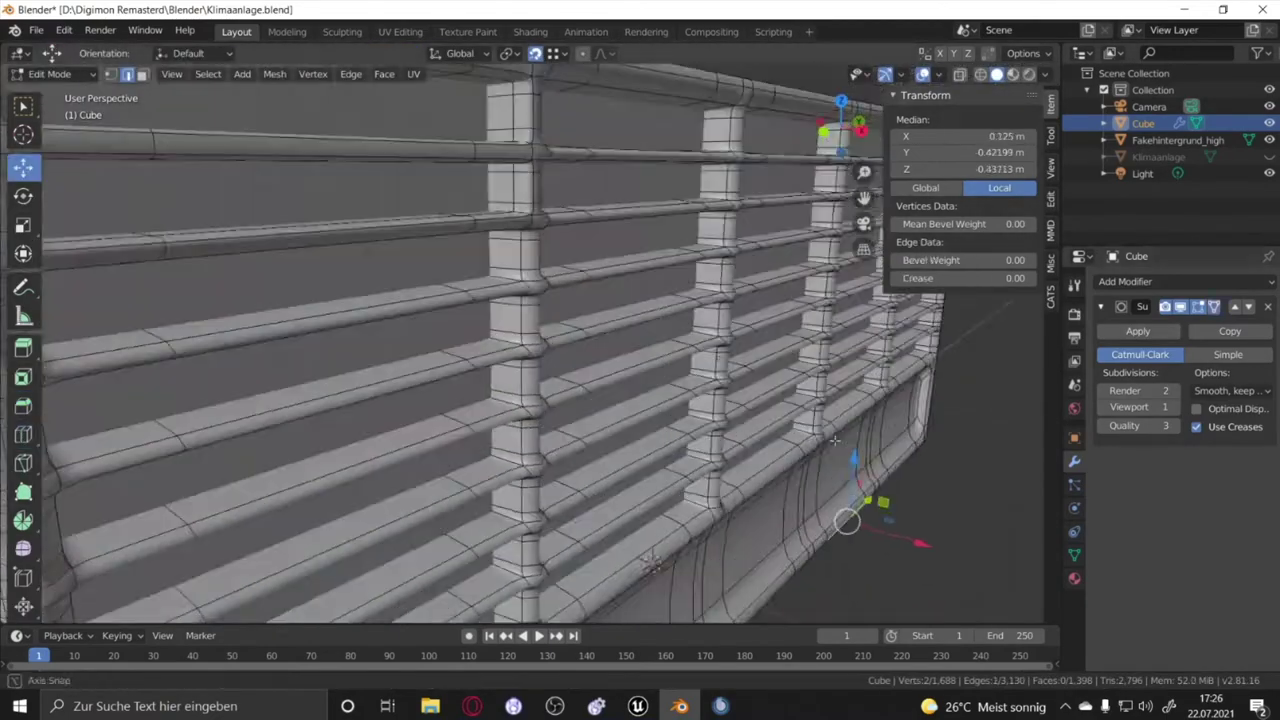
pyautogui.scroll(4, 600, 310)
pyautogui.click(23, 434)
pyautogui.click(600, 300)
pyautogui.click(23, 167)
pyautogui.press('super')
pyautogui.moveTo(600, 300); pyautogui.dragTo(300, 305)
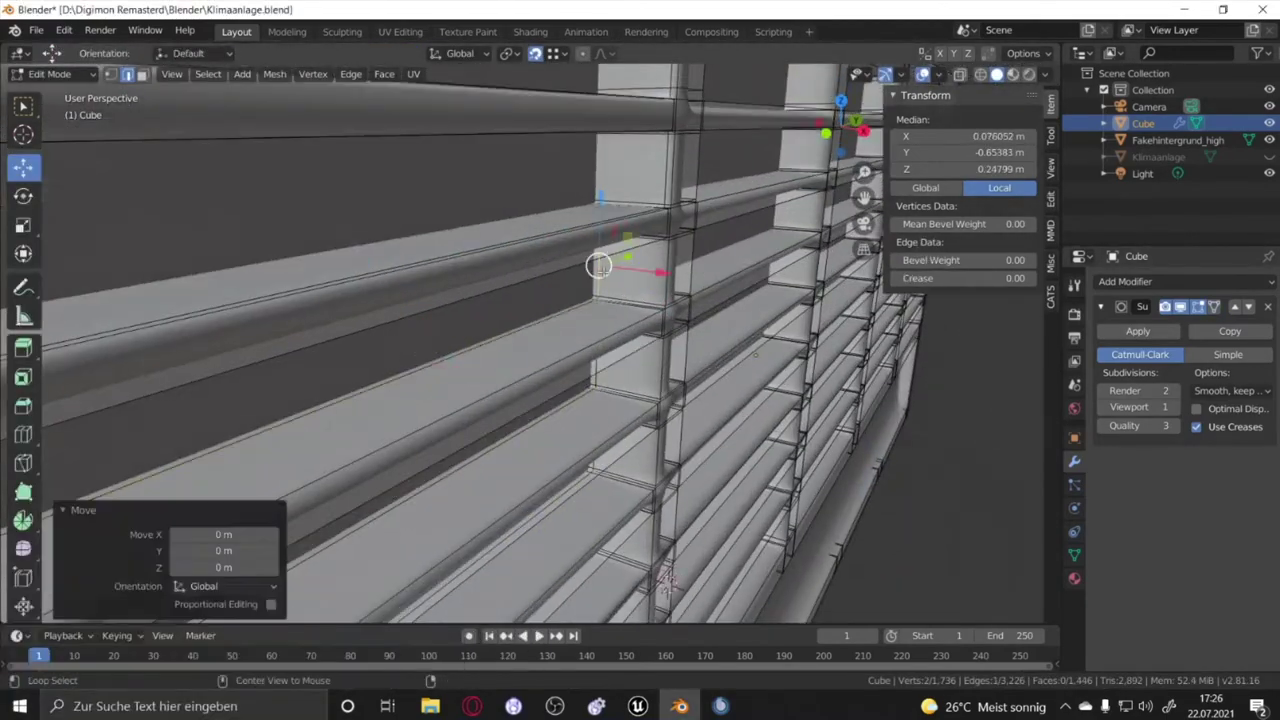
pyautogui.moveTo(300, 305)
pyautogui.mouseDown(button='middle')
pyautogui.moveTo(551, 560)
pyautogui.moveTo(600, 300)
pyautogui.mouseUp(button='middle')
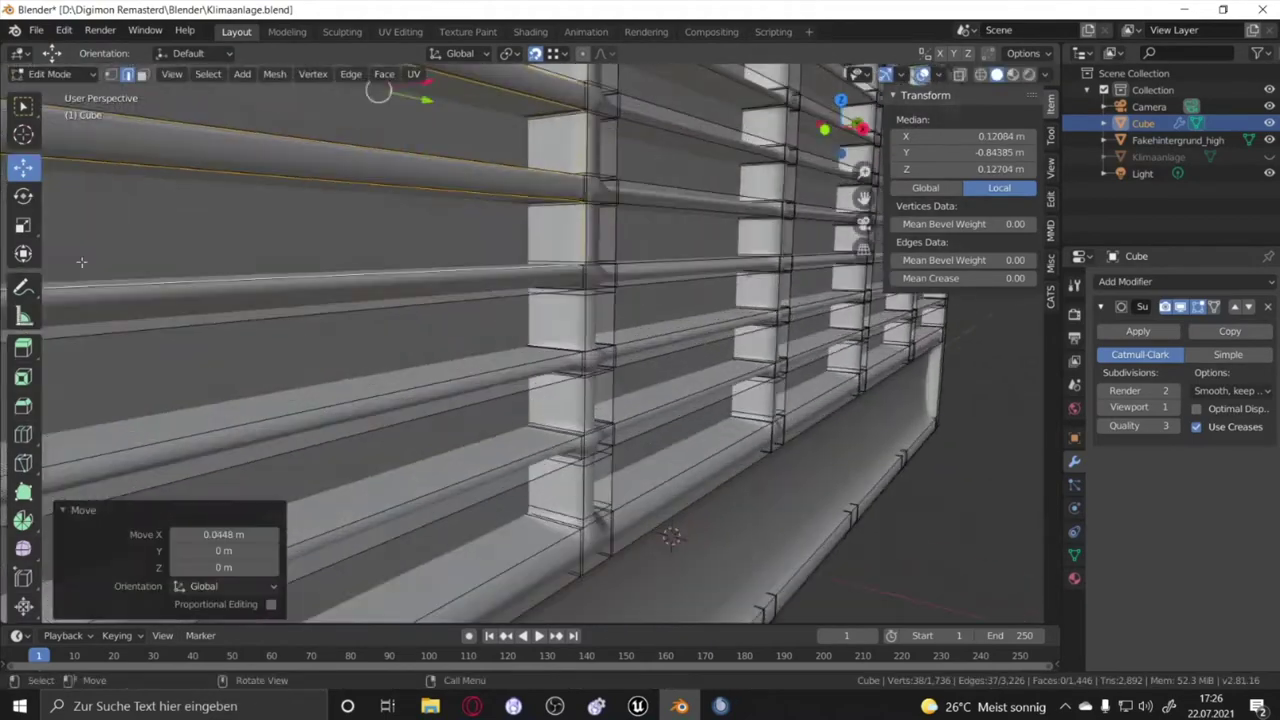
# Cut several more edge loops across the grille slats
pyautogui.click(23, 434)
pyautogui.click(607, 349)
pyautogui.moveTo(590, 365); pyautogui.dragTo(606, 266, button='middle')
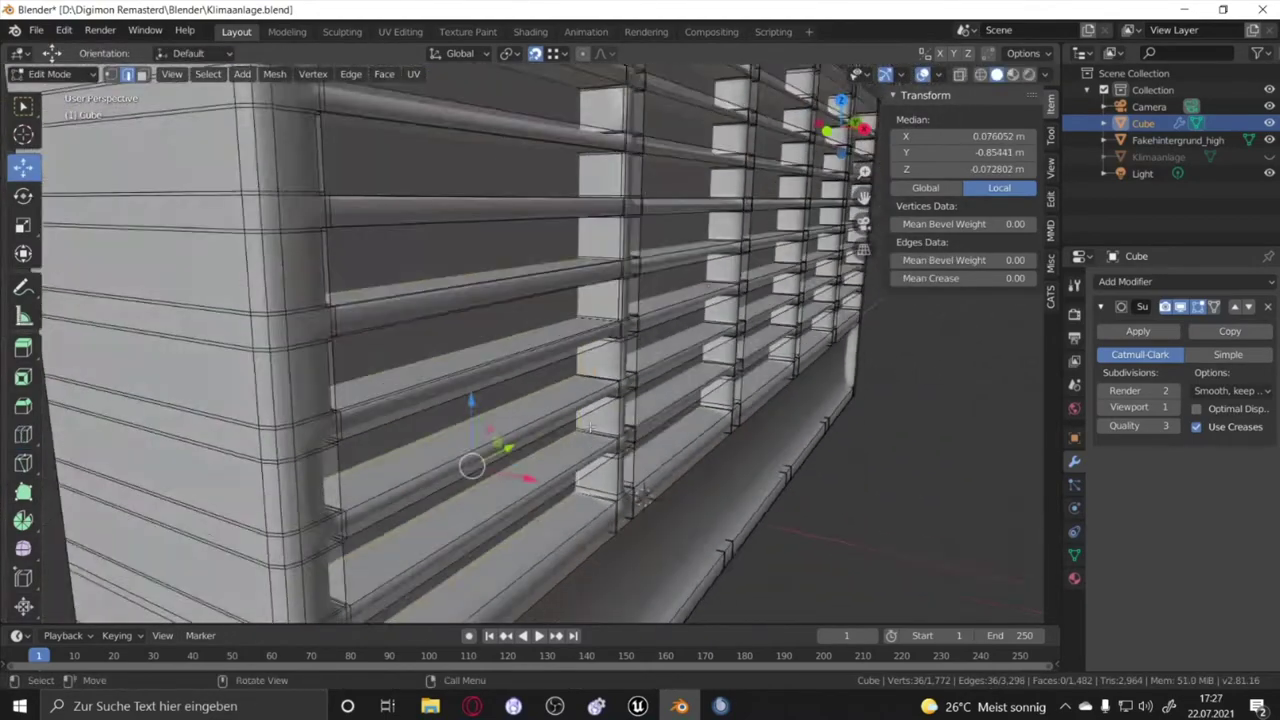
pyautogui.moveTo(465, 513); pyautogui.dragTo(500, 500)
pyautogui.moveTo(500, 500); pyautogui.dragTo(662, 268, button='middle')
pyautogui.click(600, 300)
pyautogui.moveTo(815, 280)
pyautogui.mouseDown(button='middle')
pyautogui.moveTo(600, 300)
pyautogui.moveTo(557, 396)
pyautogui.moveTo(569, 301)
pyautogui.mouseUp(button='middle')
pyautogui.click(569, 301)
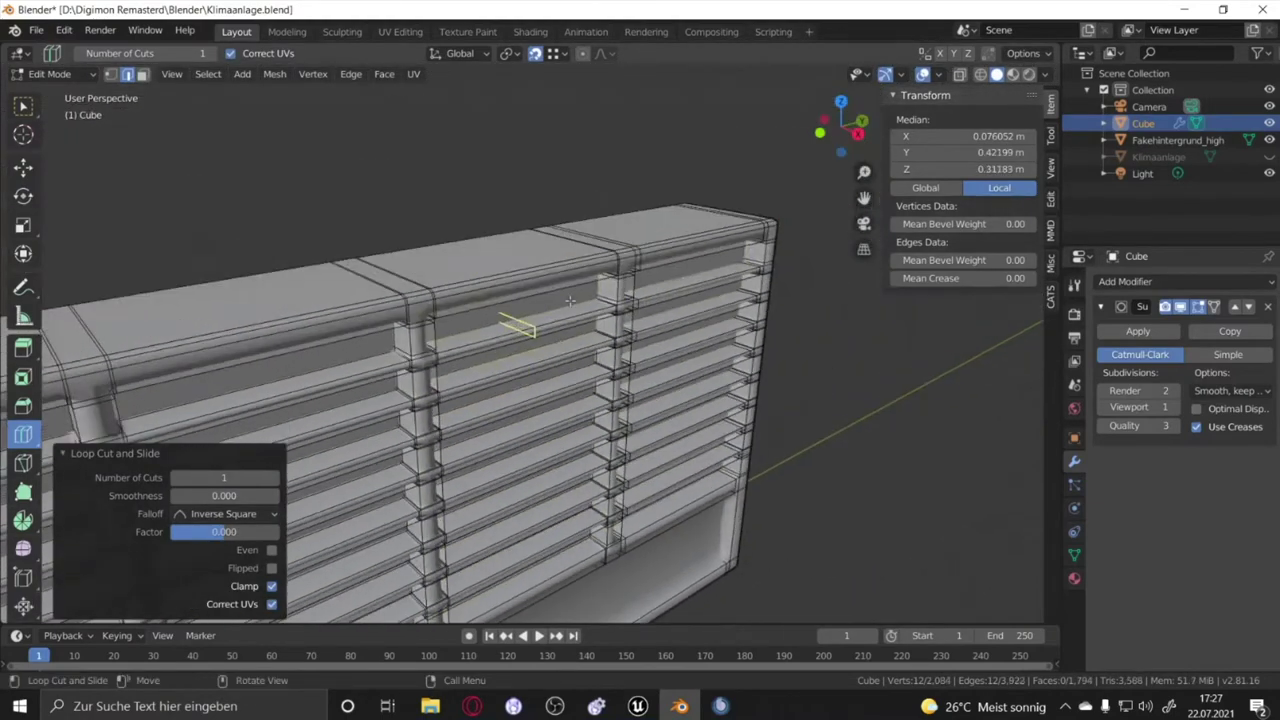
pyautogui.click(676, 397)
pyautogui.moveTo(676, 397); pyautogui.dragTo(560, 400, button='middle')
# Select several slat edge loops and shift them 0.0448 m along X
pyautogui.keyDown('alt'); pyautogui.click(525, 360); pyautogui.keyUp('alt')
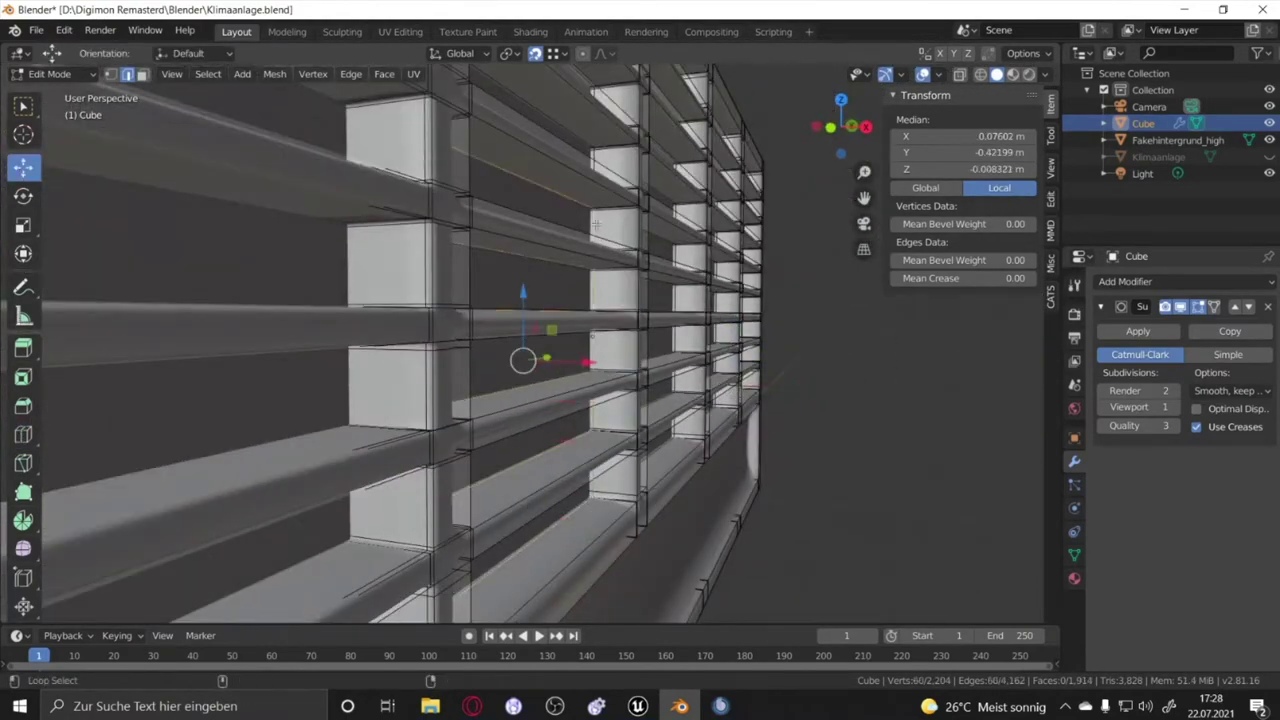
pyautogui.moveTo(525, 360); pyautogui.dragTo(500, 615, button='middle')
pyautogui.keyDown('alt'); pyautogui.keyDown('shift'); pyautogui.click(508, 583); pyautogui.keyUp('shift'); pyautogui.keyUp('alt')
pyautogui.keyDown('alt'); pyautogui.keyDown('shift'); pyautogui.click(620, 420); pyautogui.keyUp('shift'); pyautogui.keyUp('alt')
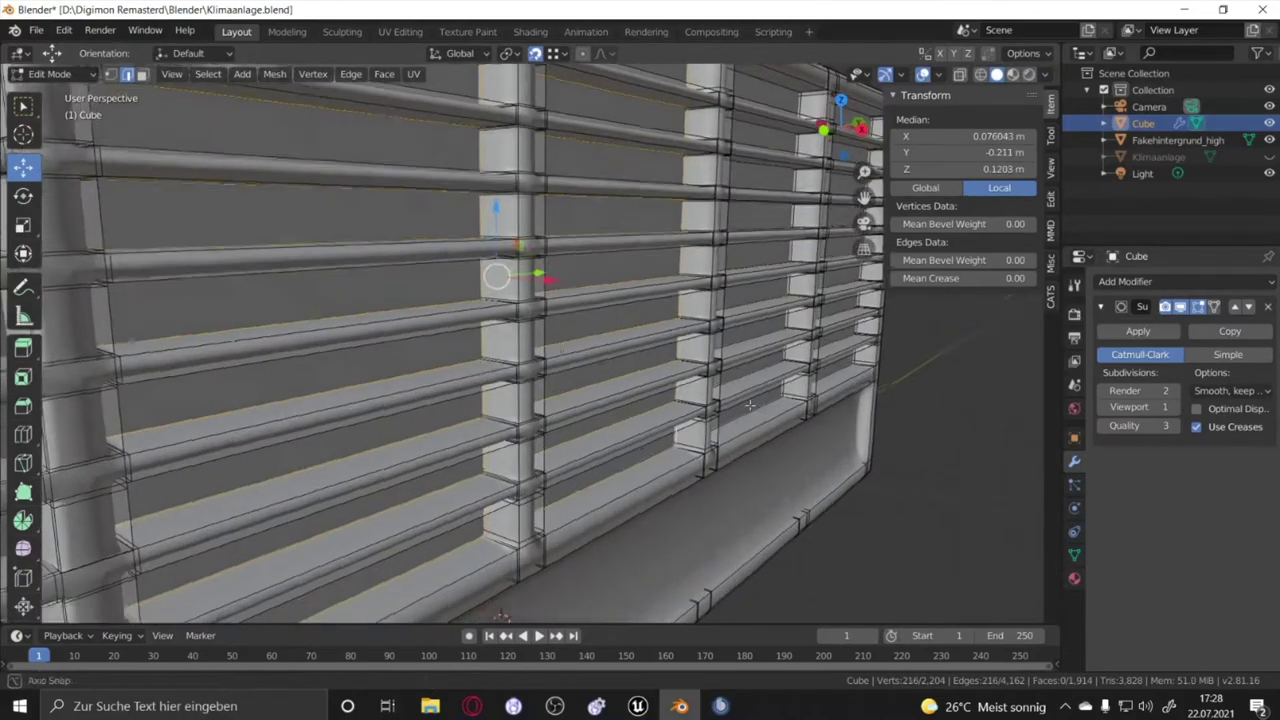
pyautogui.moveTo(620, 420); pyautogui.dragTo(668, 325, button='middle')
pyautogui.moveTo(738, 147)
pyautogui.mouseDown(button='middle')
pyautogui.moveTo(600, 300)
pyautogui.moveTo(420, 345)
pyautogui.mouseUp(button='middle')
pyautogui.keyDown('alt'); pyautogui.keyDown('shift'); pyautogui.click(600, 300); pyautogui.keyUp('shift'); pyautogui.keyUp('alt')
pyautogui.moveTo(392, 345); pyautogui.dragTo(494, 348)
# Select an edge loop on the lower front panel
pyautogui.moveTo(494, 348); pyautogui.dragTo(600, 340, button='middle')
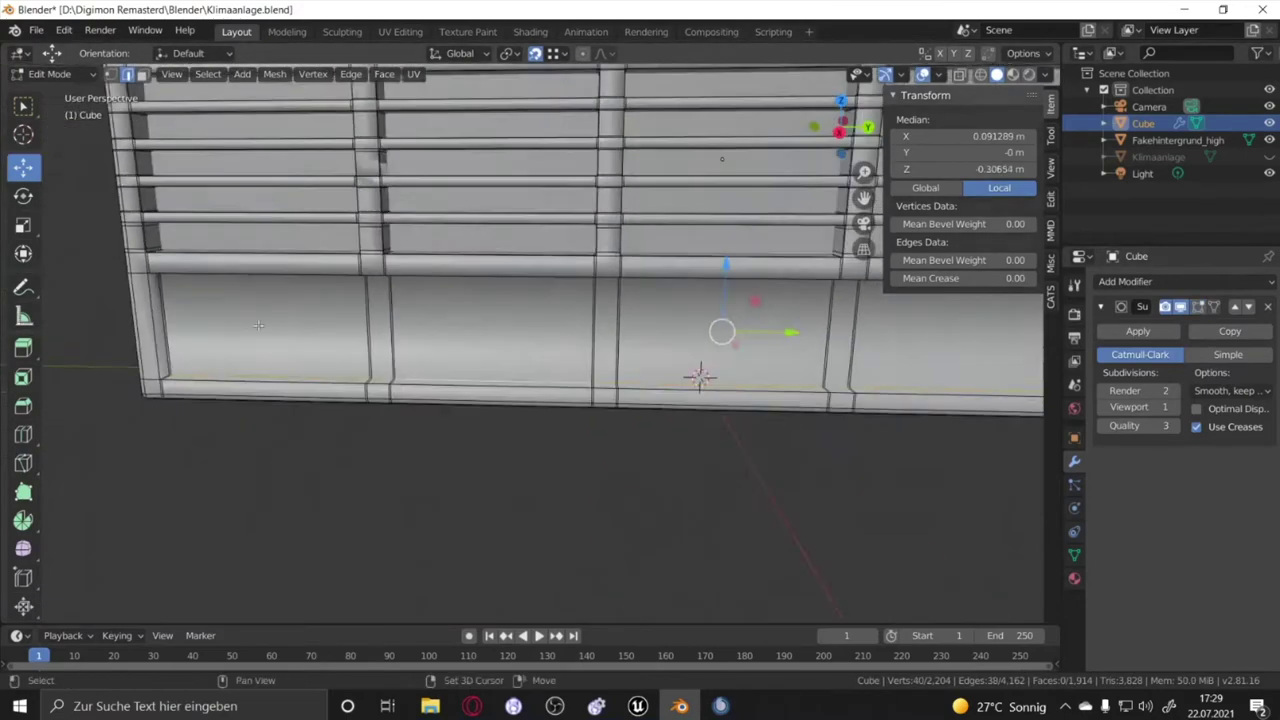
pyautogui.scroll(3, 697, 371)
pyautogui.keyDown('alt'); pyautogui.click(390, 371); pyautogui.keyUp('alt')
# Loop cut the lower panel and bevel its faces into a recessed inset
pyautogui.moveTo(390, 371); pyautogui.dragTo(300, 300, button='middle')
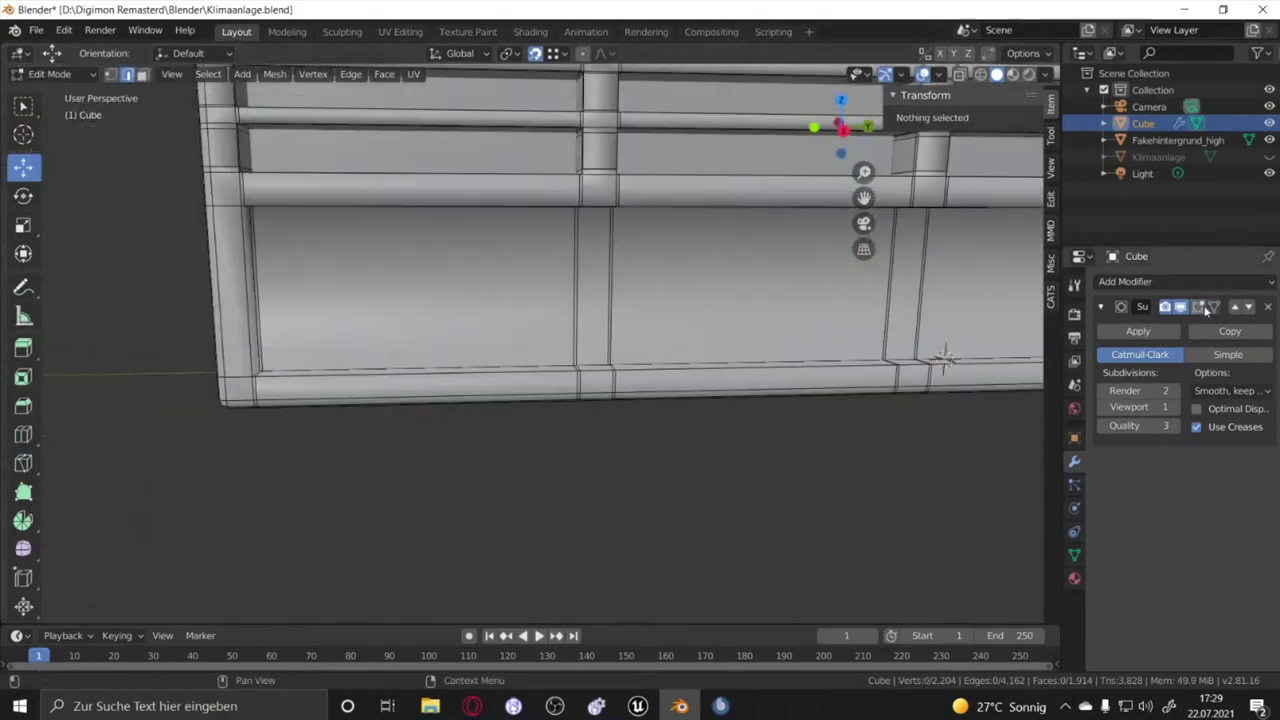
pyautogui.click(23, 434)
pyautogui.moveTo(330, 290); pyautogui.dragTo(260, 268)
pyautogui.click(23, 407)
pyautogui.press('l')
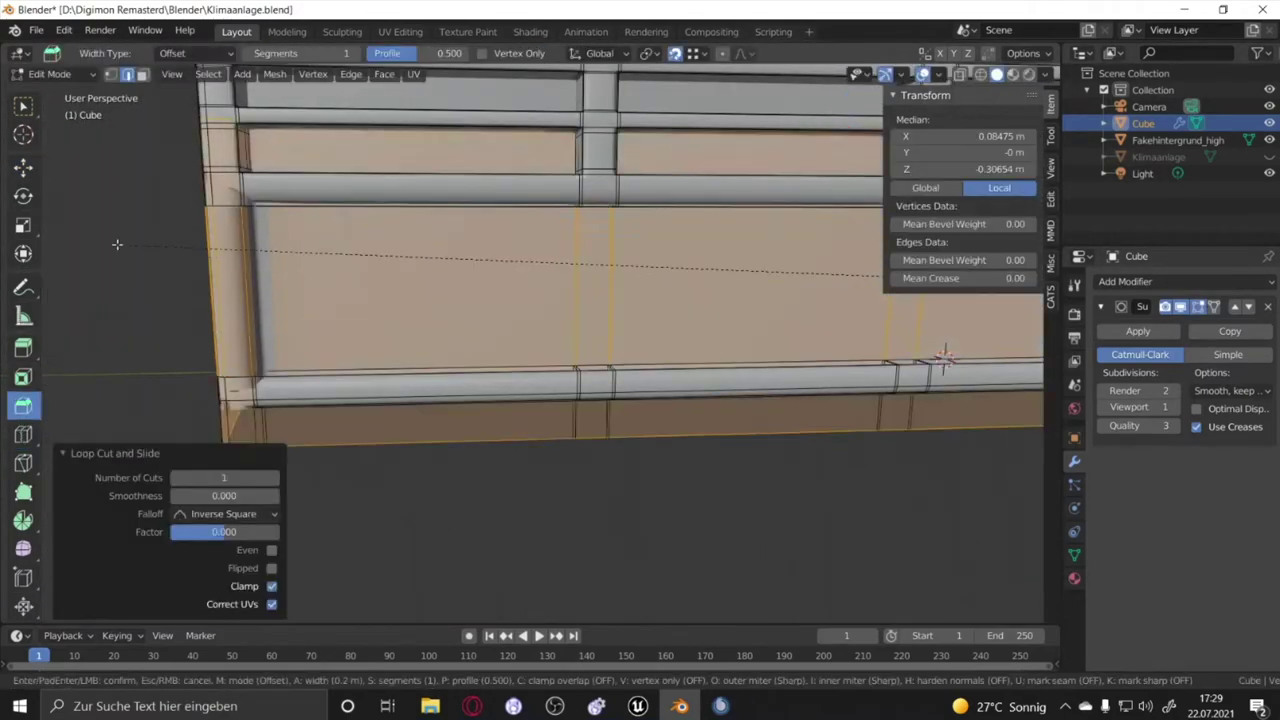
pyautogui.moveTo(194, 243); pyautogui.dragTo(260, 250)
pyautogui.moveTo(260, 250); pyautogui.dragTo(594, 485, button='middle')
# Return to Object Mode and save the blend file
pyautogui.press('Tab')
pyautogui.scroll(-3, 594, 485)
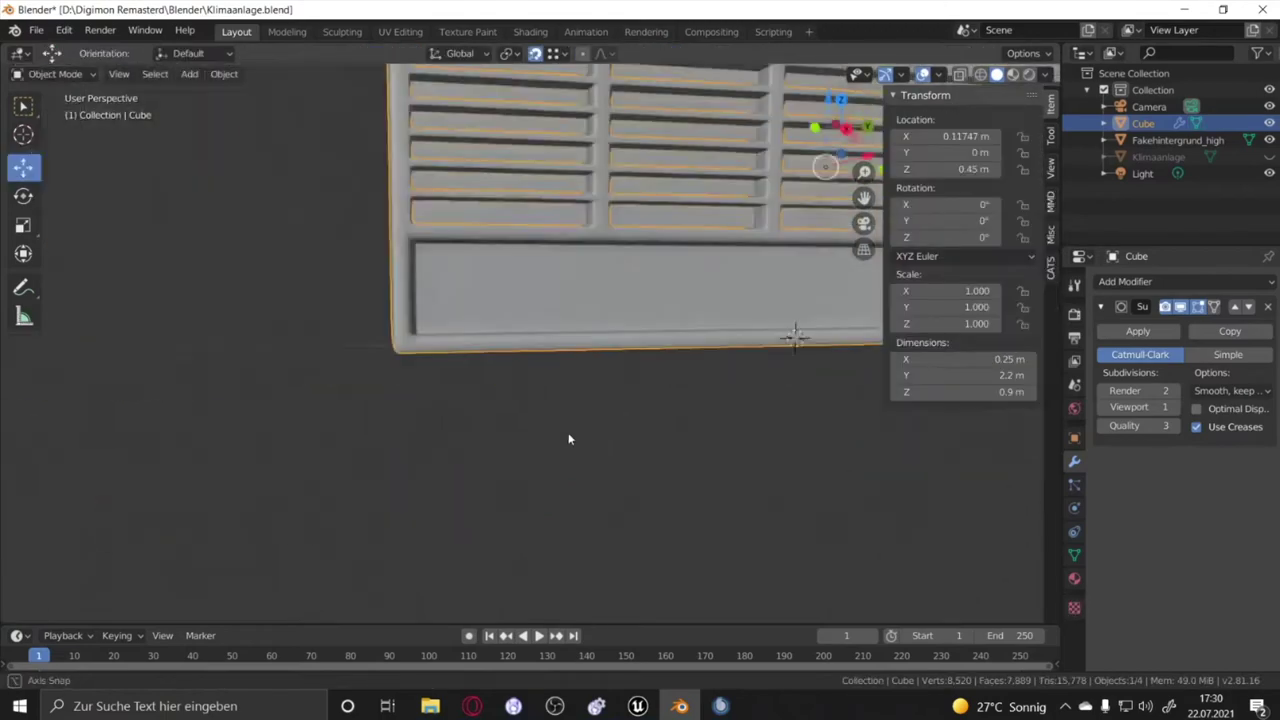
pyautogui.moveTo(571, 437); pyautogui.dragTo(517, 323, button='middle')
pyautogui.hotkey('ctrl', 's')
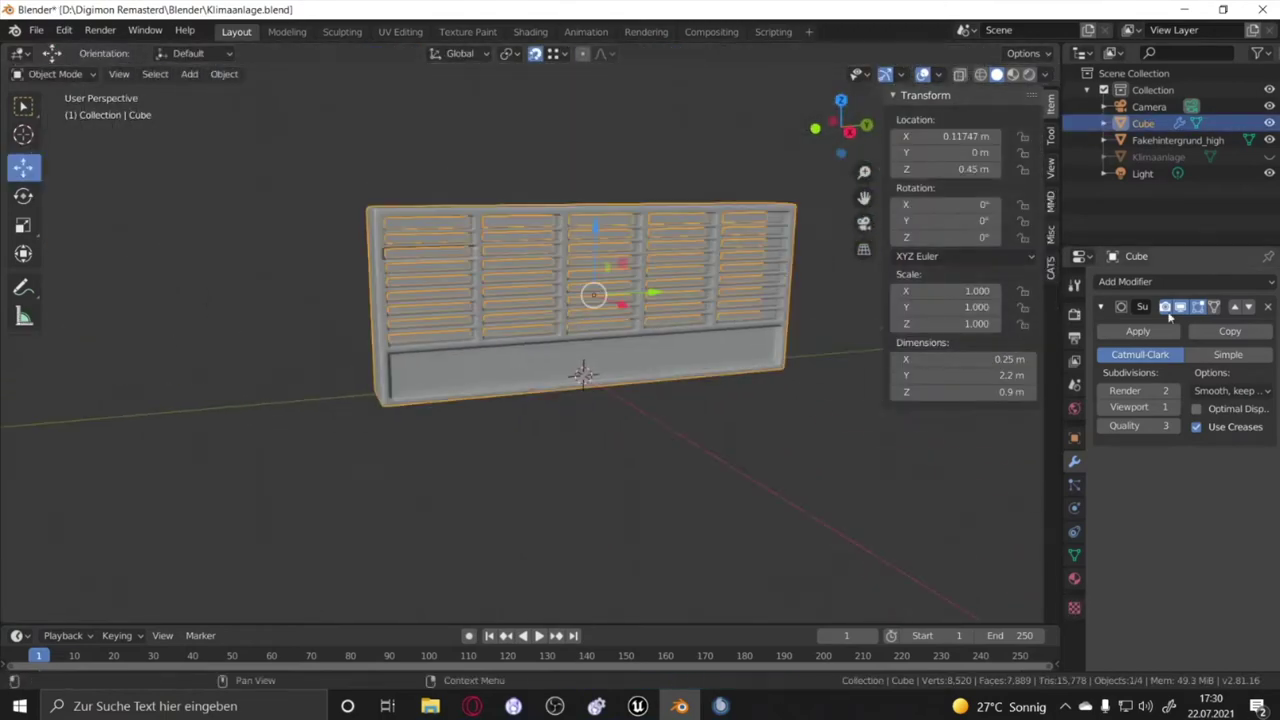
# In the other Blender window, select a slat loop, return to Object Mode and save
pyautogui.click(720, 706)
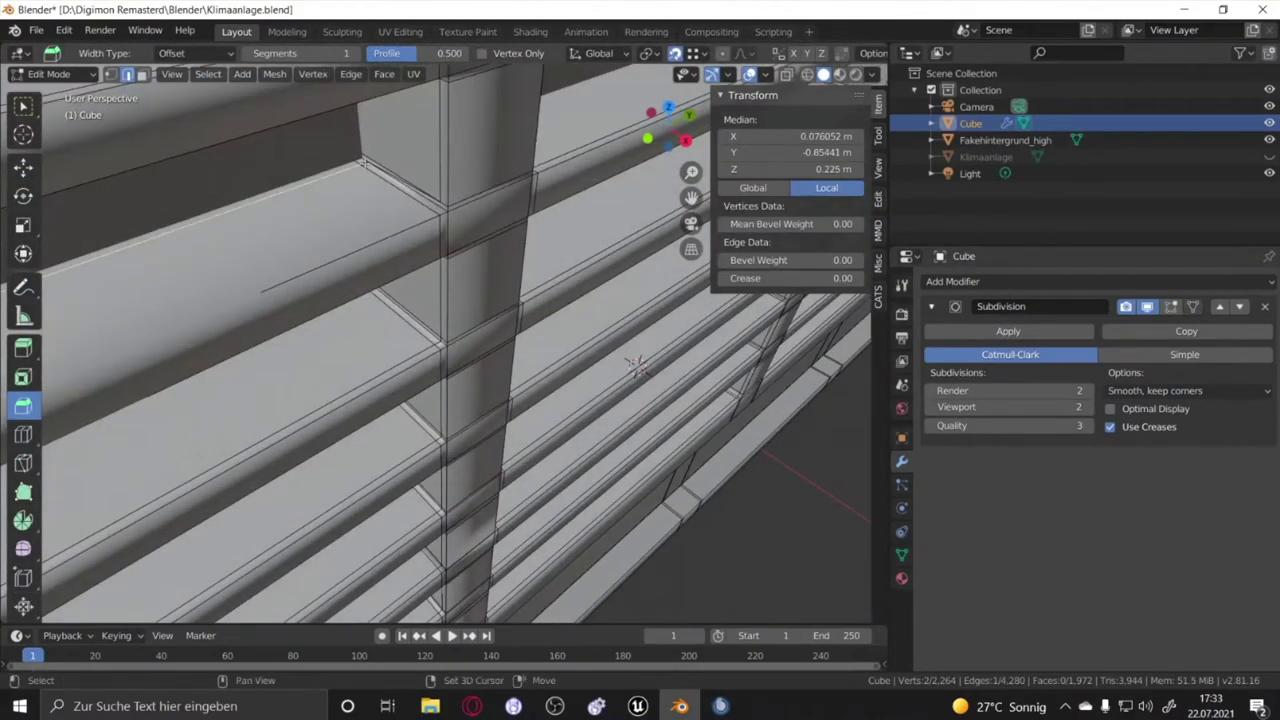
pyautogui.moveTo(636, 366)
pyautogui.mouseDown(button='middle')
pyautogui.moveTo(640, 262)
pyautogui.moveTo(280, 448)
pyautogui.moveTo(638, 397)
pyautogui.moveTo(511, 509)
pyautogui.moveTo(492, 448)
pyautogui.mouseUp(button='middle')
pyautogui.keyDown('alt'); pyautogui.click(640, 262); pyautogui.keyUp('alt')
pyautogui.scroll(-3, 582, 252)
pyautogui.press('Tab')
pyautogui.hotkey('ctrl', 's')
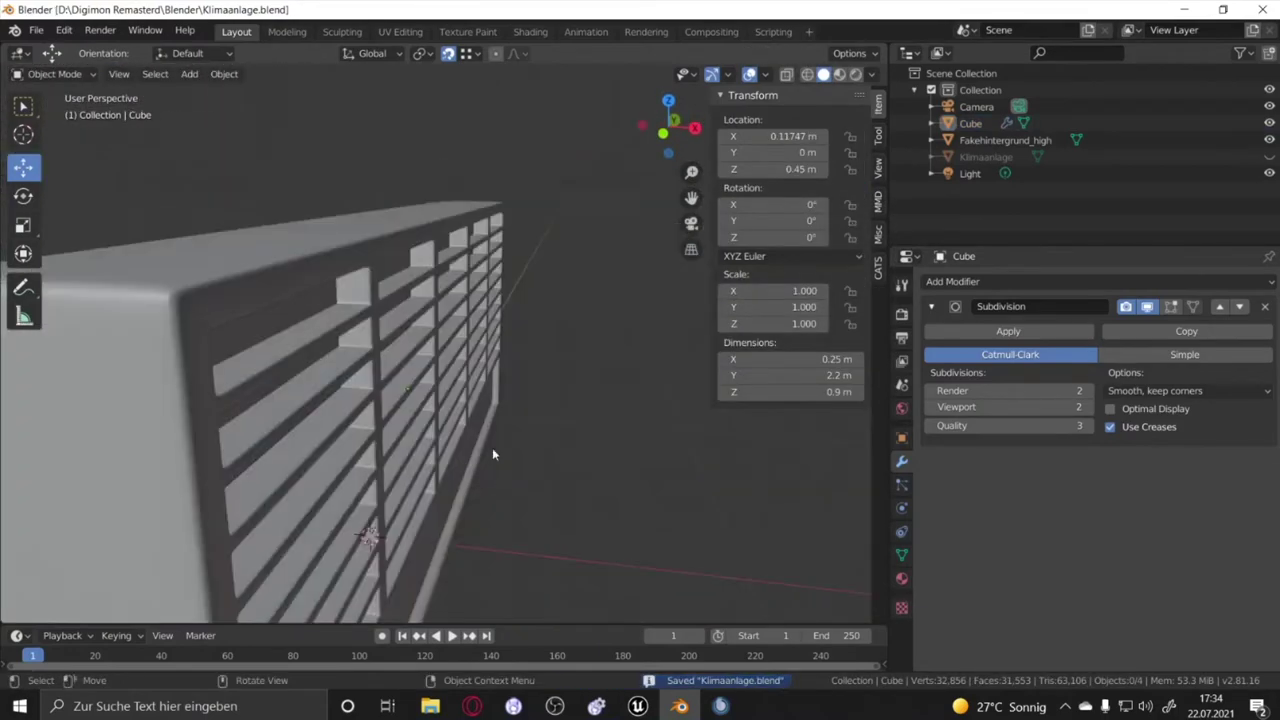
# Unhide the Klimaanlage wall frame and view it
pyautogui.moveTo(306, 314)
pyautogui.mouseDown(button='middle')
pyautogui.moveTo(296, 241)
pyautogui.moveTo(262, 215)
pyautogui.moveTo(426, 450)
pyautogui.moveTo(416, 537)
pyautogui.mouseUp(button='middle')
pyautogui.scroll(3, 426, 450)
pyautogui.scroll(-3, 417, 226)
pyautogui.hotkey('alt', 'h')
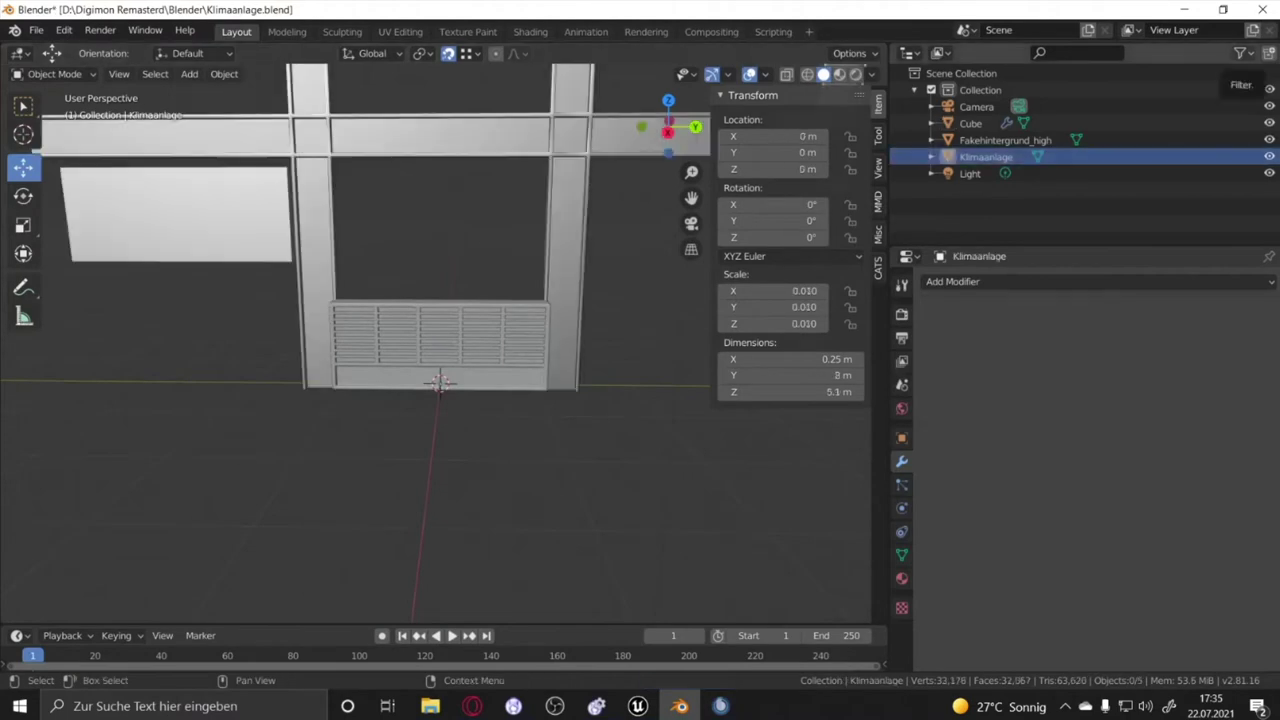
pyautogui.moveTo(417, 226); pyautogui.dragTo(383, 283, button='middle')
# Add a cube, replacing a stray plane, and move it beside the grille
pyautogui.scroll(2, 437, 367)
pyautogui.hotkey('shift', 'a')
pyautogui.click(500, 367)
pyautogui.press('Delete')
pyautogui.hotkey('shift', 'a')
pyautogui.click(480, 400)
pyautogui.press('g')
pyautogui.press('y')
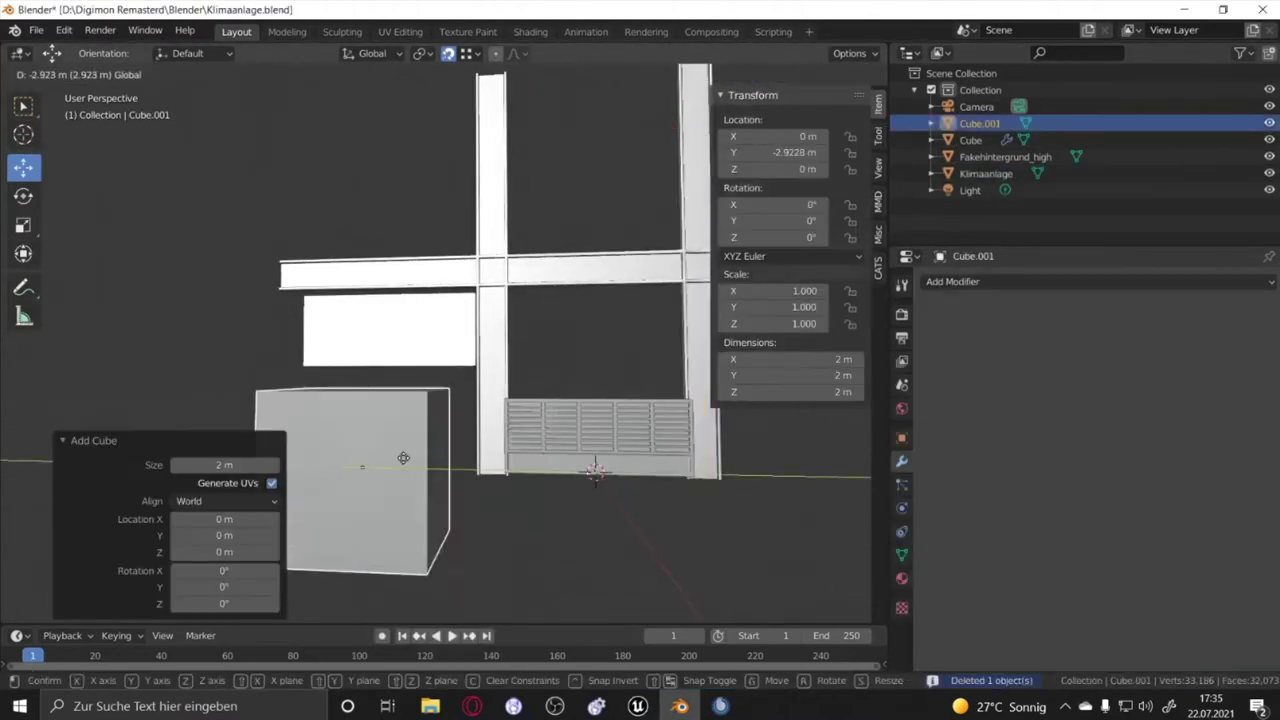
pyautogui.moveTo(595, 470); pyautogui.dragTo(400, 366, button='middle')
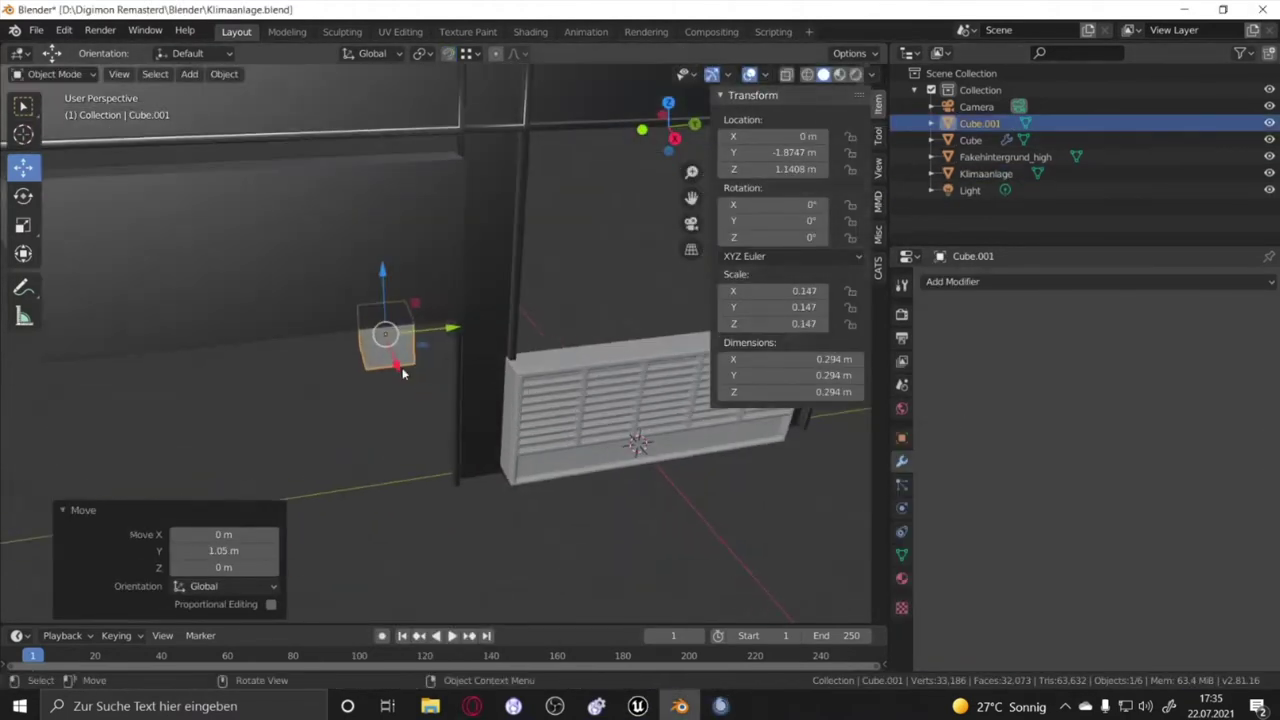
pyautogui.moveTo(400, 366); pyautogui.dragTo(400, 318)
pyautogui.moveTo(400, 318)
pyautogui.mouseDown(button='middle')
pyautogui.moveTo(409, 500)
pyautogui.moveTo(910, 517)
pyautogui.mouseUp(button='middle')
# Give the cube smooth subdivision, scale it down and check it from below and side
pyautogui.hotkey('ctrl', '1')
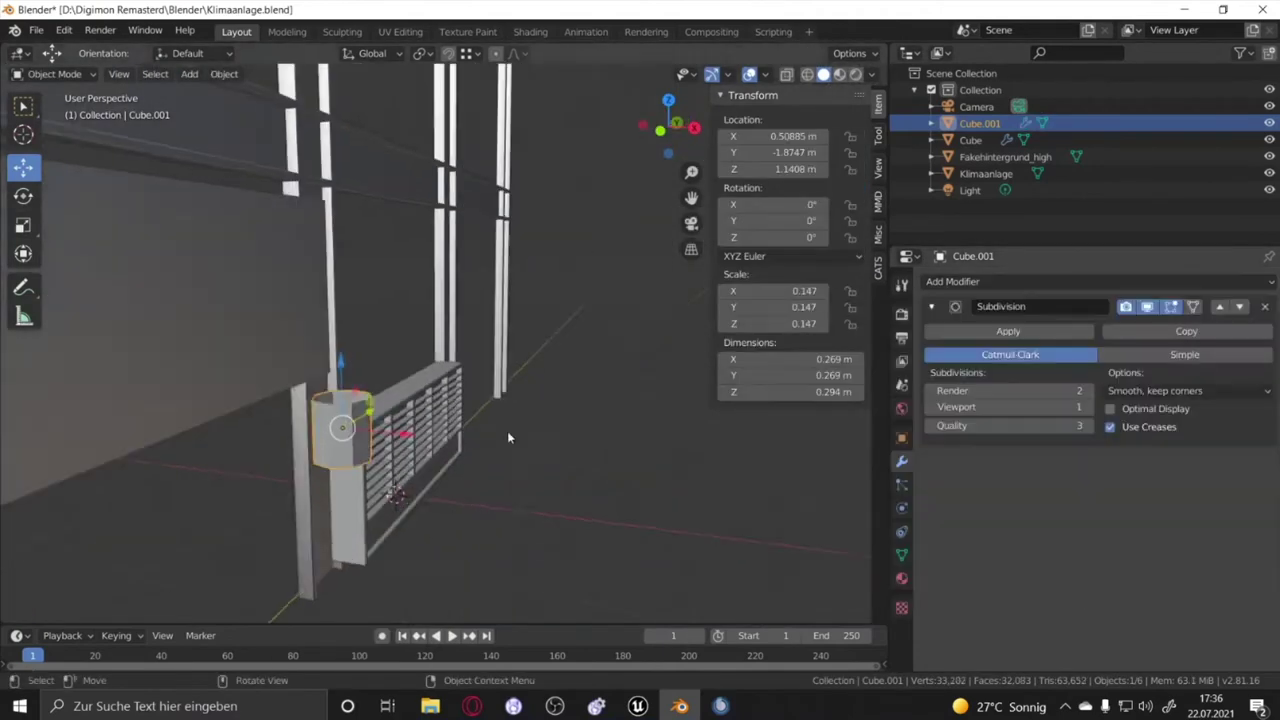
pyautogui.press('s')
pyautogui.click(507, 431)
pyautogui.moveTo(507, 431); pyautogui.dragTo(377, 398, button='middle')
pyautogui.click(250, 355)
pyautogui.press('ctrl+KP_7')
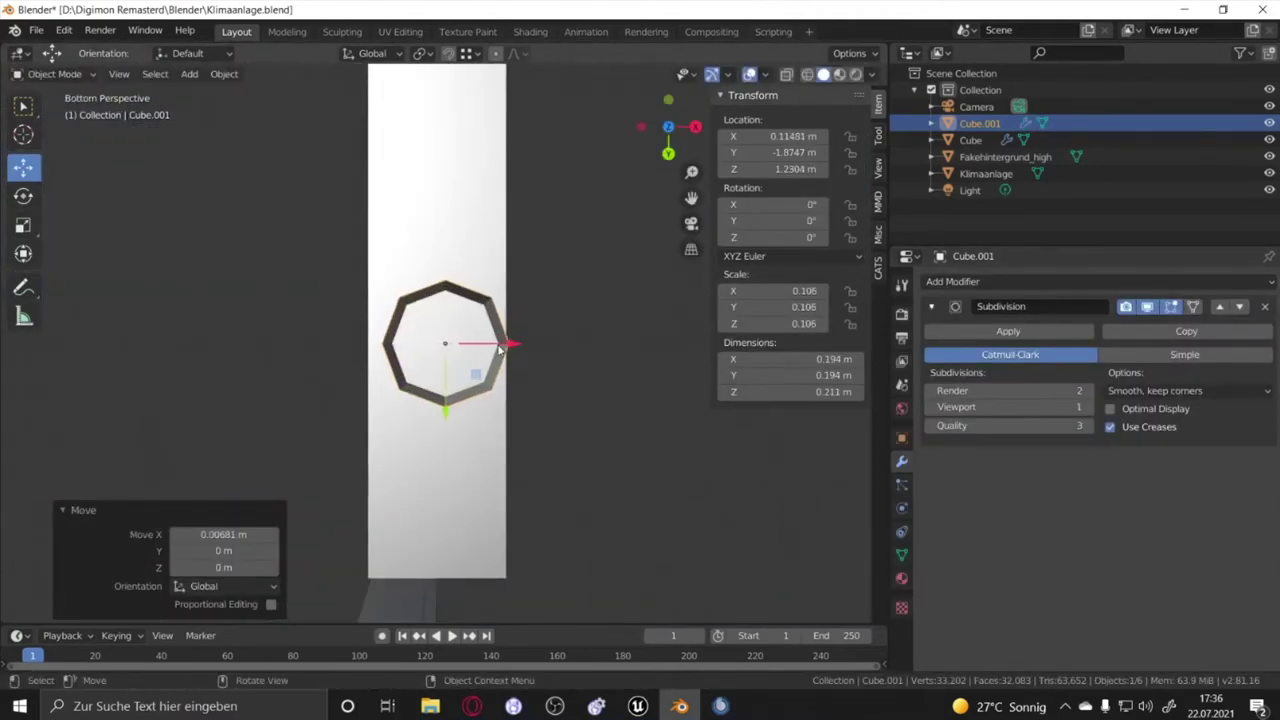
pyautogui.press('KP_3')
# Extrude and rotate the cube's end segments to bend the pipe upward
pyautogui.press('Tab')
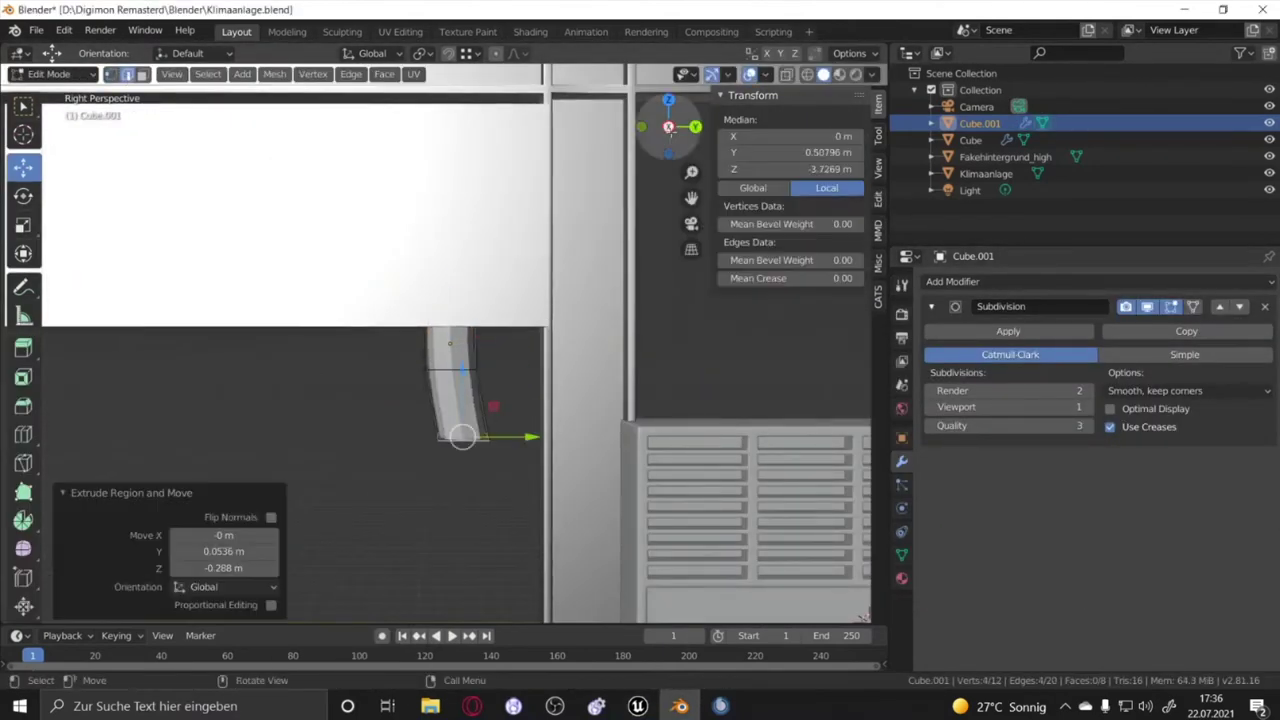
pyautogui.click(23, 253)
pyautogui.moveTo(460, 430); pyautogui.dragTo(480, 400, button='middle')
pyautogui.press('KP_3')
pyautogui.moveTo(470, 372); pyautogui.dragTo(499, 373)
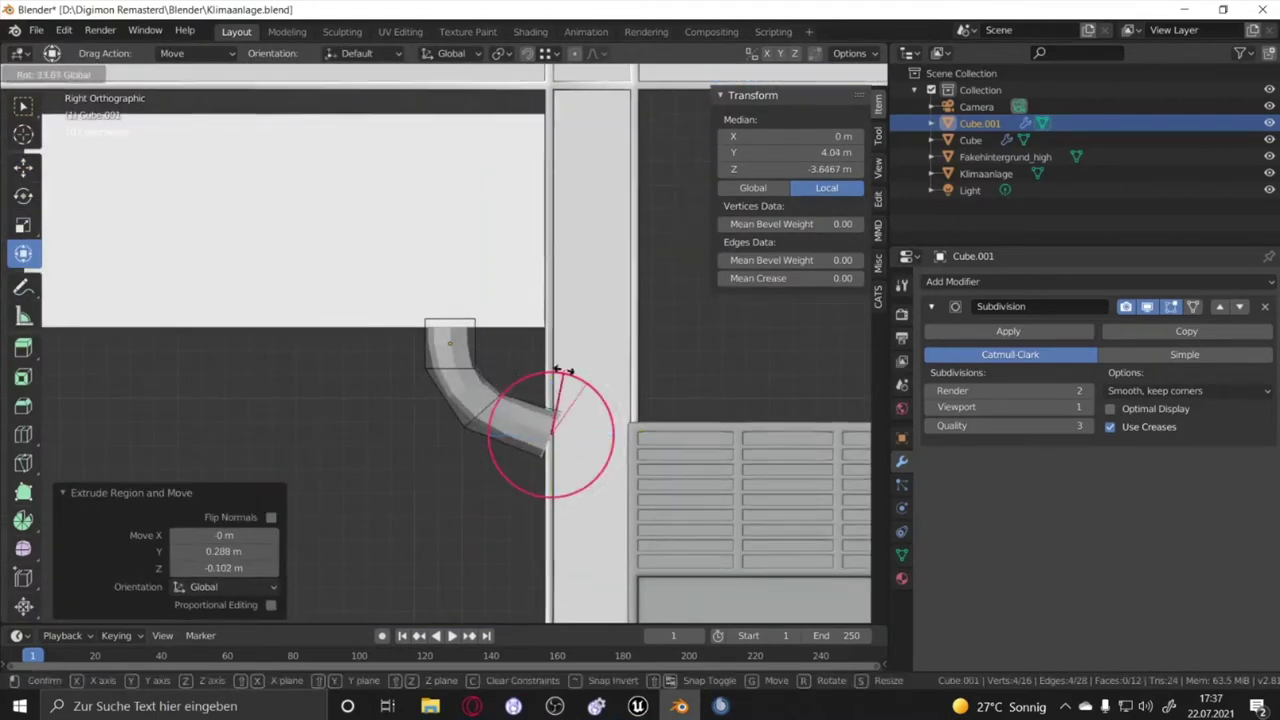
pyautogui.rightClick(652, 333)
pyautogui.click(592, 430)
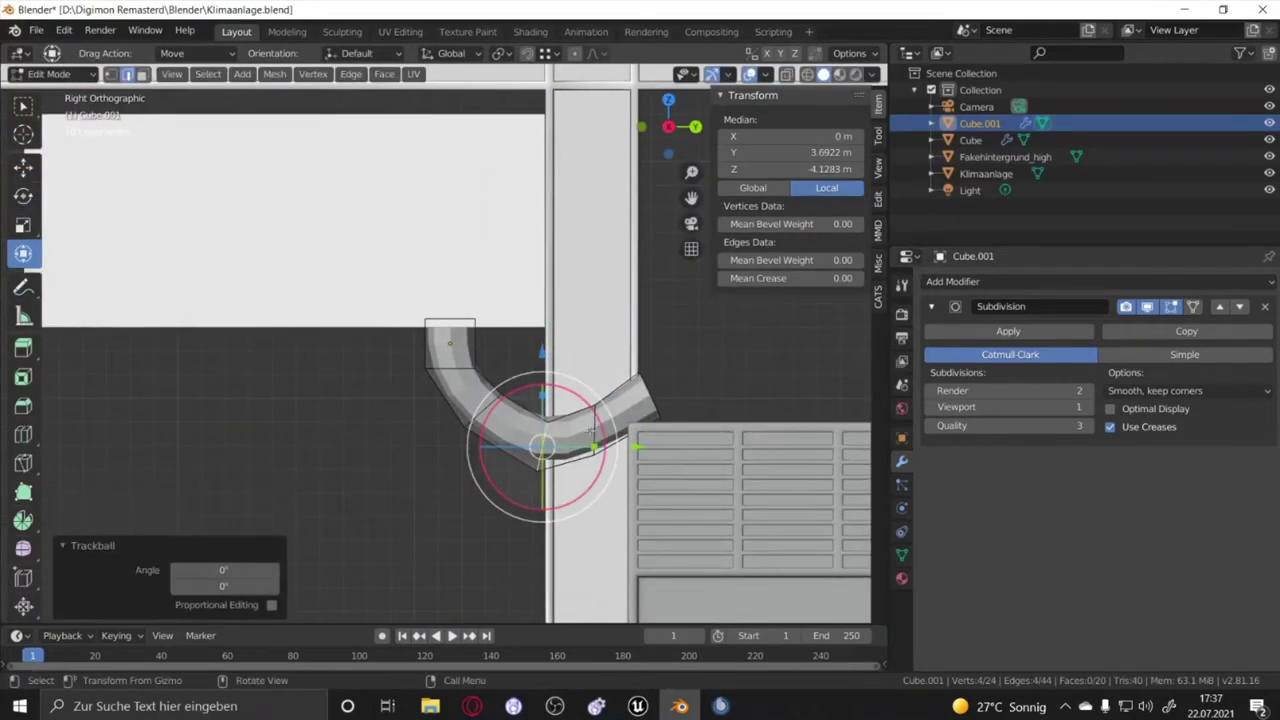
pyautogui.keyDown('alt'); pyautogui.moveTo(592, 430); pyautogui.dragTo(606, 460); pyautogui.keyUp('alt')
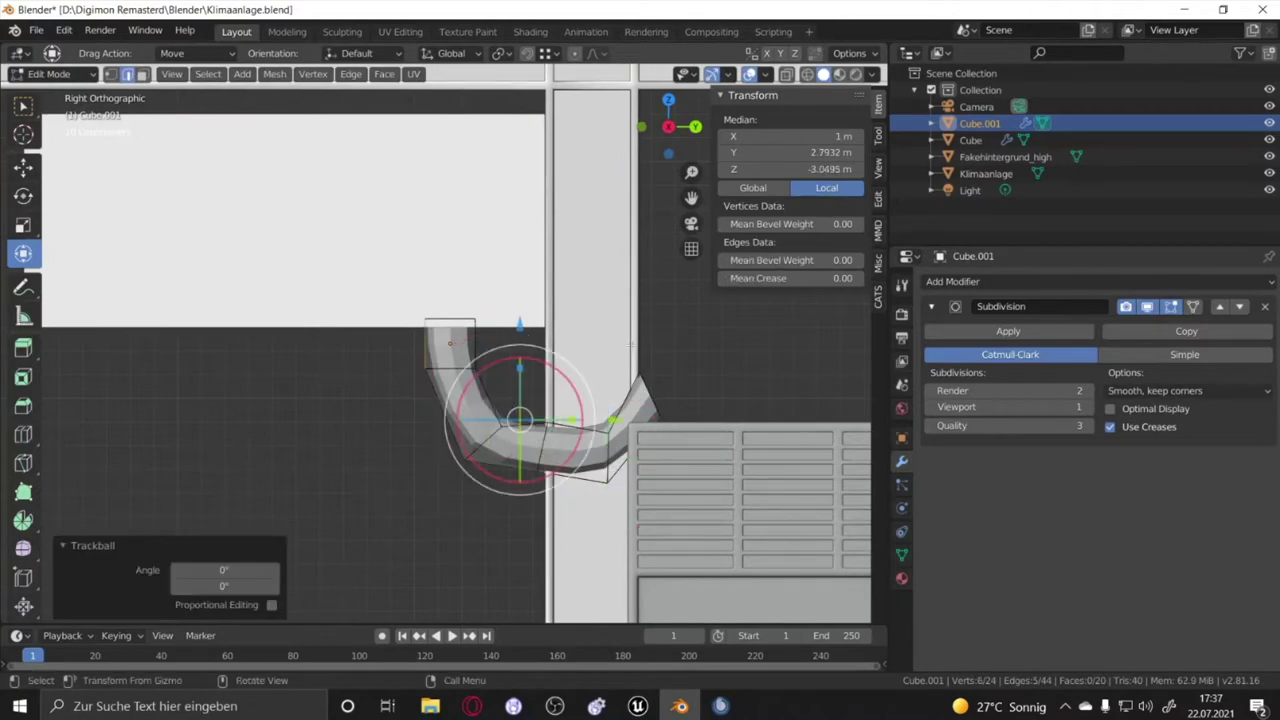
pyautogui.scroll(-2, 673, 300)
pyautogui.moveTo(660, 313); pyautogui.dragTo(615, 245)
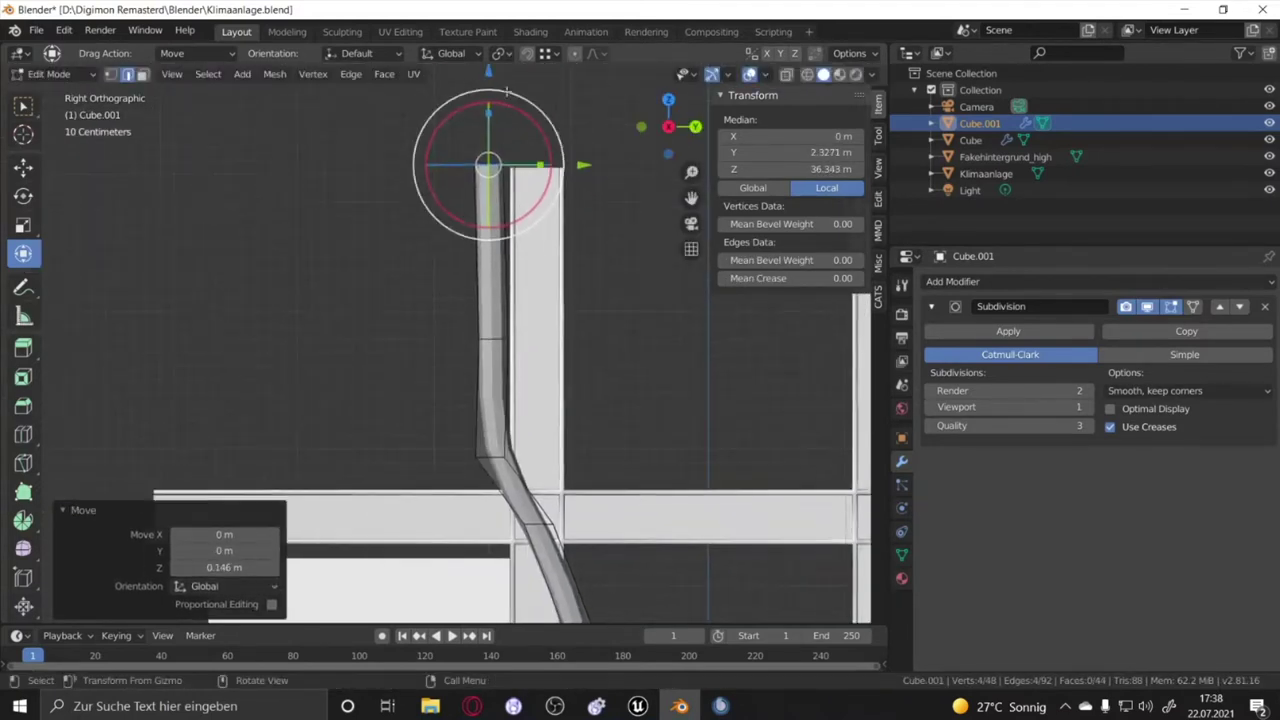
# Shift the pipe's end loop along X and rotate the bend loop to smooth it
pyautogui.moveTo(520, 197)
pyautogui.mouseDown(button='middle')
pyautogui.moveTo(570, 520)
pyautogui.moveTo(500, 300)
pyautogui.mouseUp(button='middle')
pyautogui.press('g')
pyautogui.click(576, 536)
pyautogui.press('g')
pyautogui.press('x')
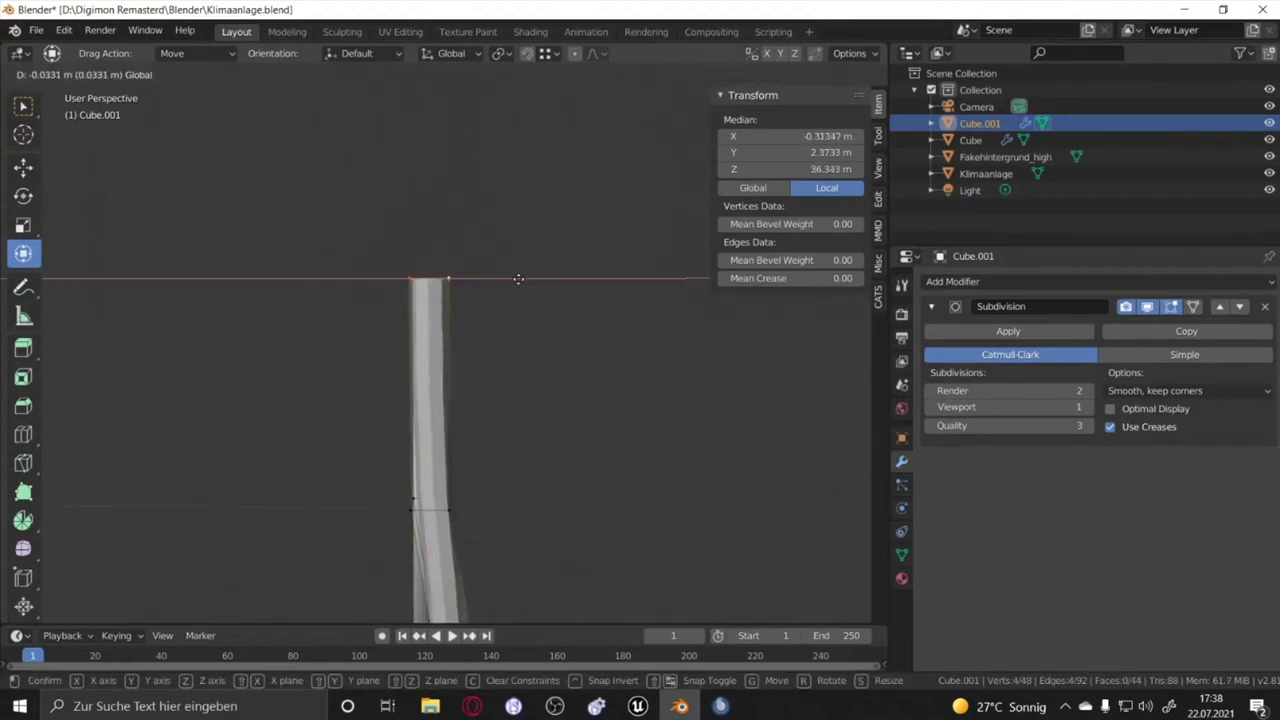
pyautogui.click(457, 243)
pyautogui.press('ctrl+KP_1')
pyautogui.moveTo(388, 224)
pyautogui.mouseDown(button='middle')
pyautogui.moveTo(215, 243)
pyautogui.moveTo(400, 420)
pyautogui.moveTo(466, 543)
pyautogui.mouseUp(button='middle')
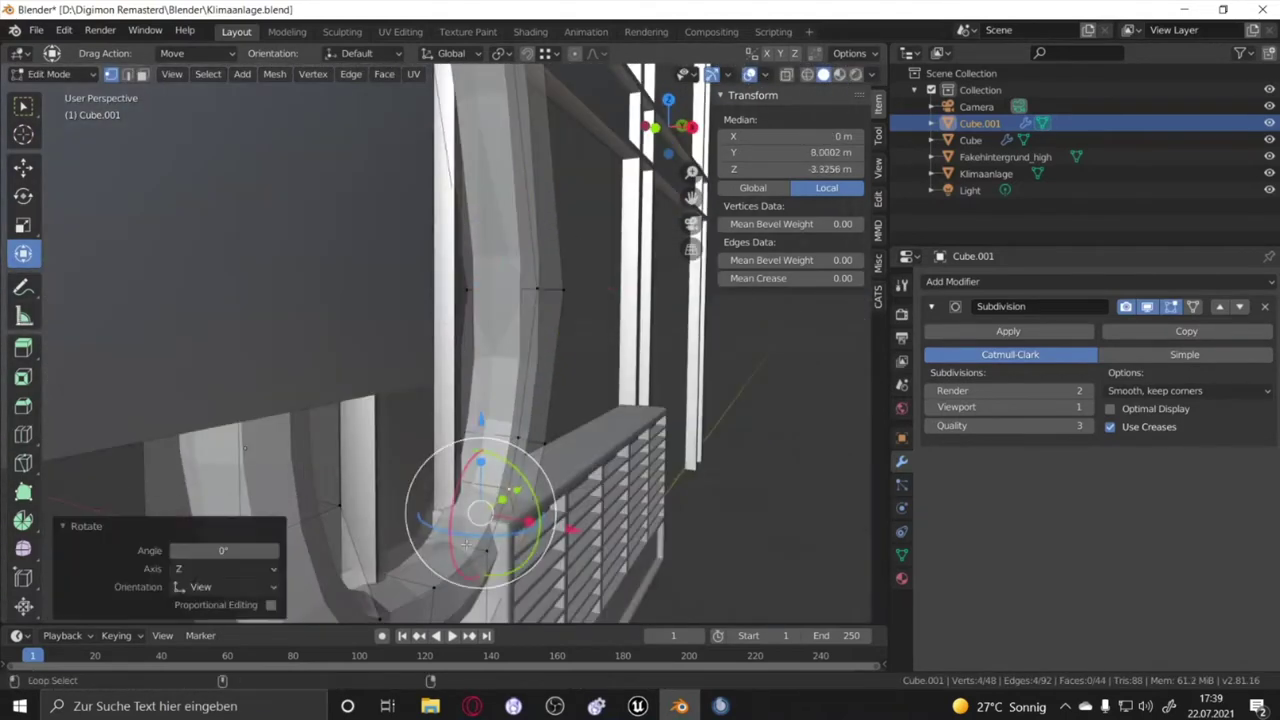
pyautogui.click(479, 437)
pyautogui.moveTo(479, 437); pyautogui.dragTo(604, 566, button='middle')
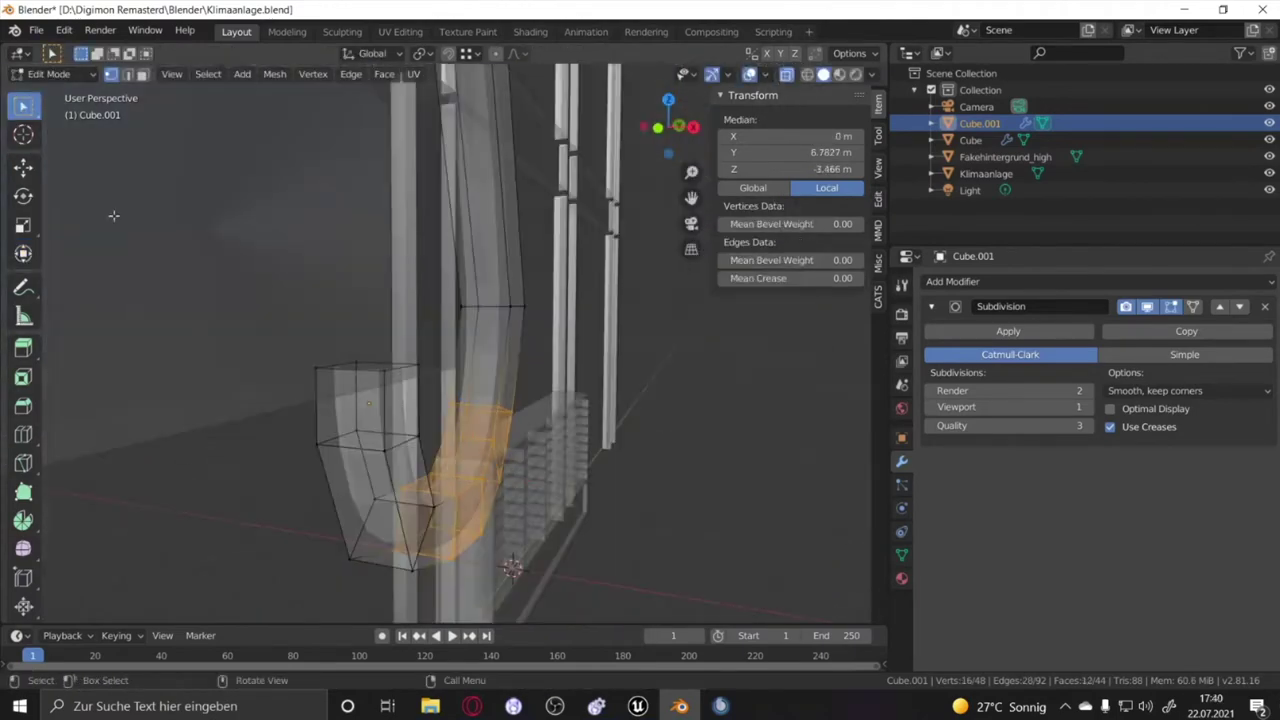
# Cut two new edge loops into the pipe bend
pyautogui.moveTo(577, 507)
pyautogui.mouseDown(button='middle')
pyautogui.moveTo(398, 366)
pyautogui.moveTo(420, 300)
pyautogui.moveTo(400, 250)
pyautogui.mouseUp(button='middle')
pyautogui.moveTo(405, 200); pyautogui.dragTo(398, 163)
pyautogui.click(398, 163)
pyautogui.moveTo(398, 163); pyautogui.dragTo(371, 259, button='middle')
pyautogui.hotkey('shift', 'space')
pyautogui.press('g')
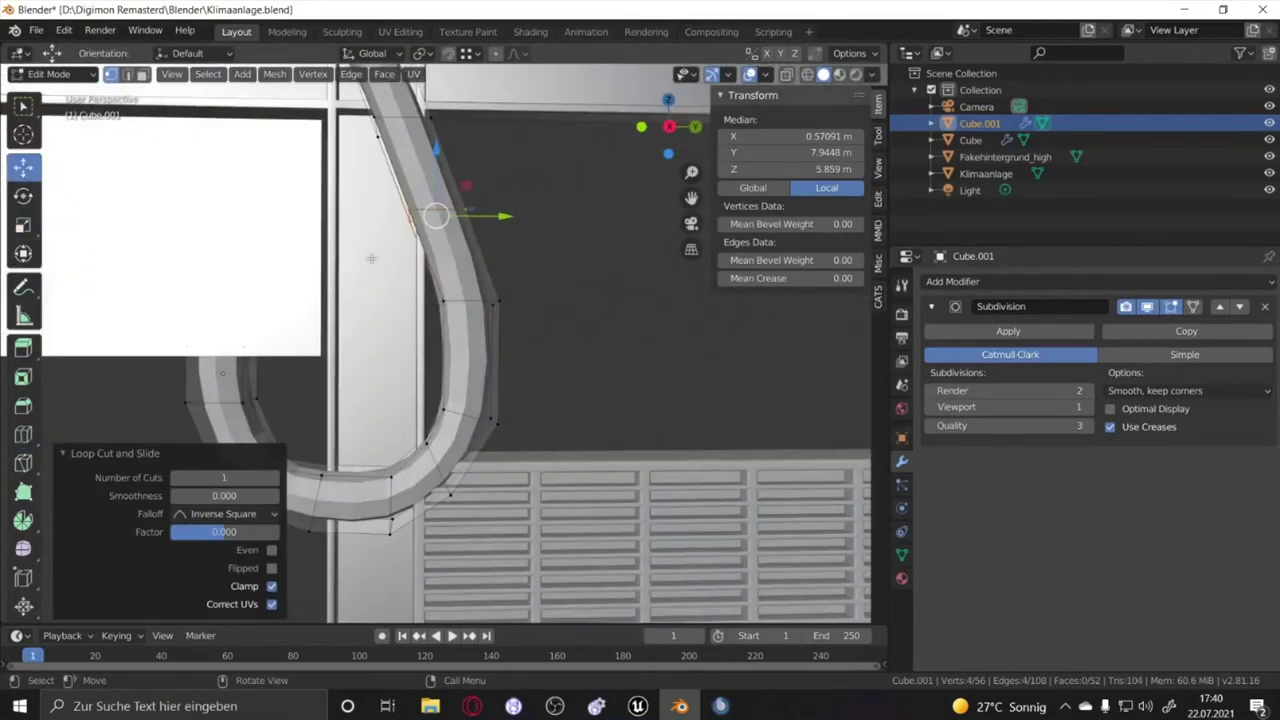
# Reposition individual pipe edge loops to refine the curve
pyautogui.click(436, 216)
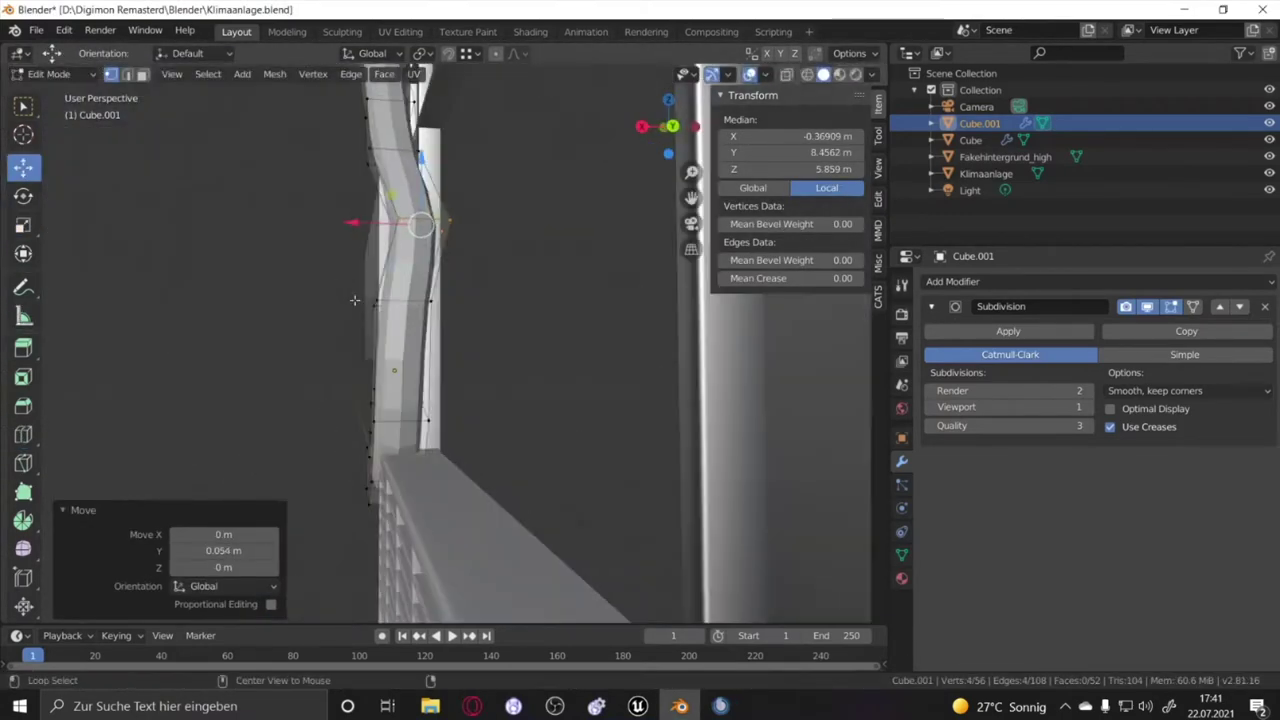
pyautogui.moveTo(436, 216)
pyautogui.mouseDown(button='middle')
pyautogui.moveTo(336, 319)
pyautogui.moveTo(300, 250)
pyautogui.mouseUp(button='middle')
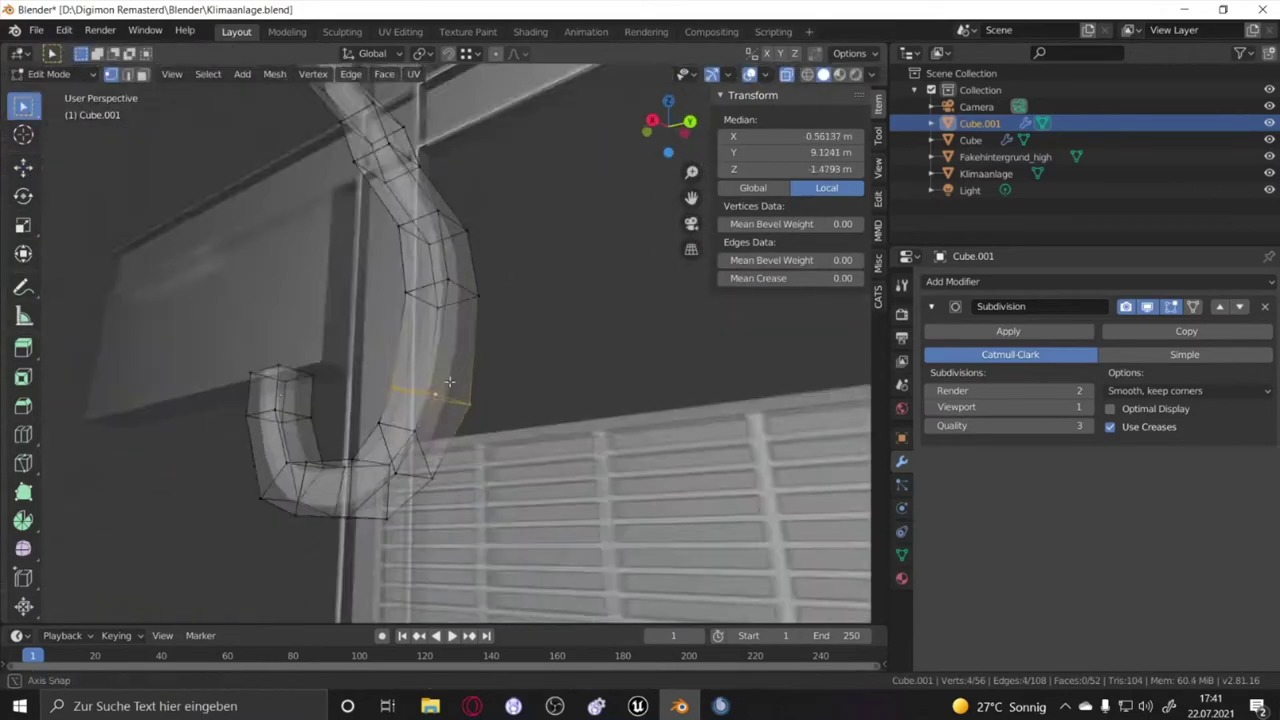
pyautogui.click(268, 175)
pyautogui.keyDown('alt'); pyautogui.click(415, 305); pyautogui.keyUp('alt')
pyautogui.moveTo(415, 305)
pyautogui.mouseDown(button='middle')
pyautogui.moveTo(497, 310)
pyautogui.moveTo(540, 400)
pyautogui.moveTo(460, 560)
pyautogui.mouseUp(button='middle')
pyautogui.press('g')
pyautogui.click(497, 310)
# Shift a pipe edge loop 0.0411 m along X and return to Object Mode
pyautogui.press('Tab')
pyautogui.press('Tab')
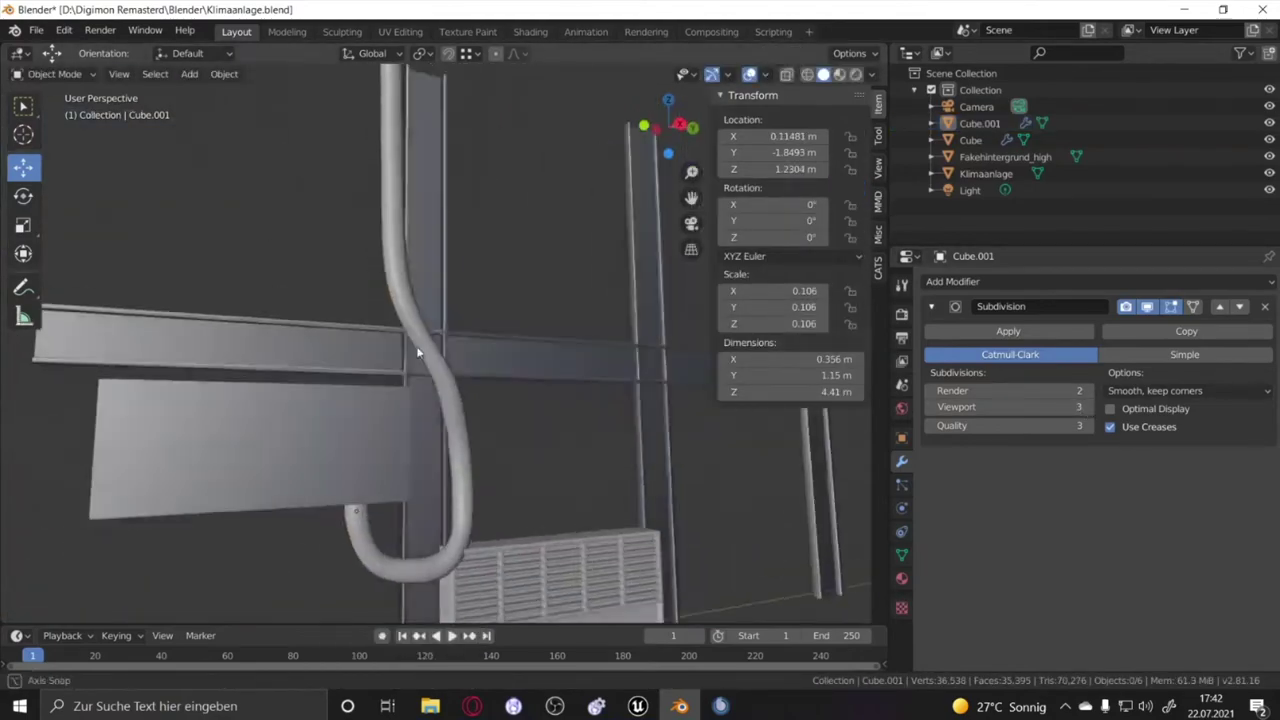
pyautogui.scroll(4, 460, 560)
pyautogui.keyDown('alt'); pyautogui.click(460, 562); pyautogui.keyUp('alt')
pyautogui.moveTo(500, 565); pyautogui.dragTo(520, 565)
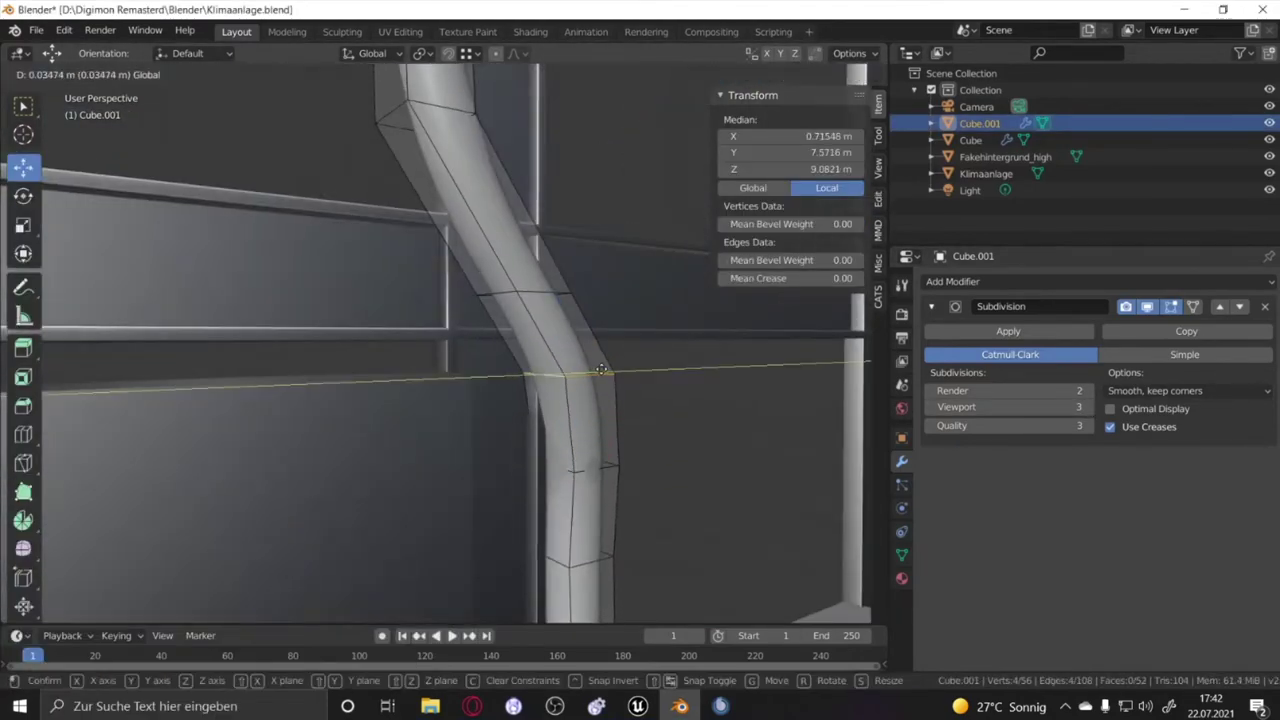
pyautogui.moveTo(520, 565)
pyautogui.mouseDown(button='middle')
pyautogui.moveTo(567, 255)
pyautogui.moveTo(600, 400)
pyautogui.mouseUp(button='middle')
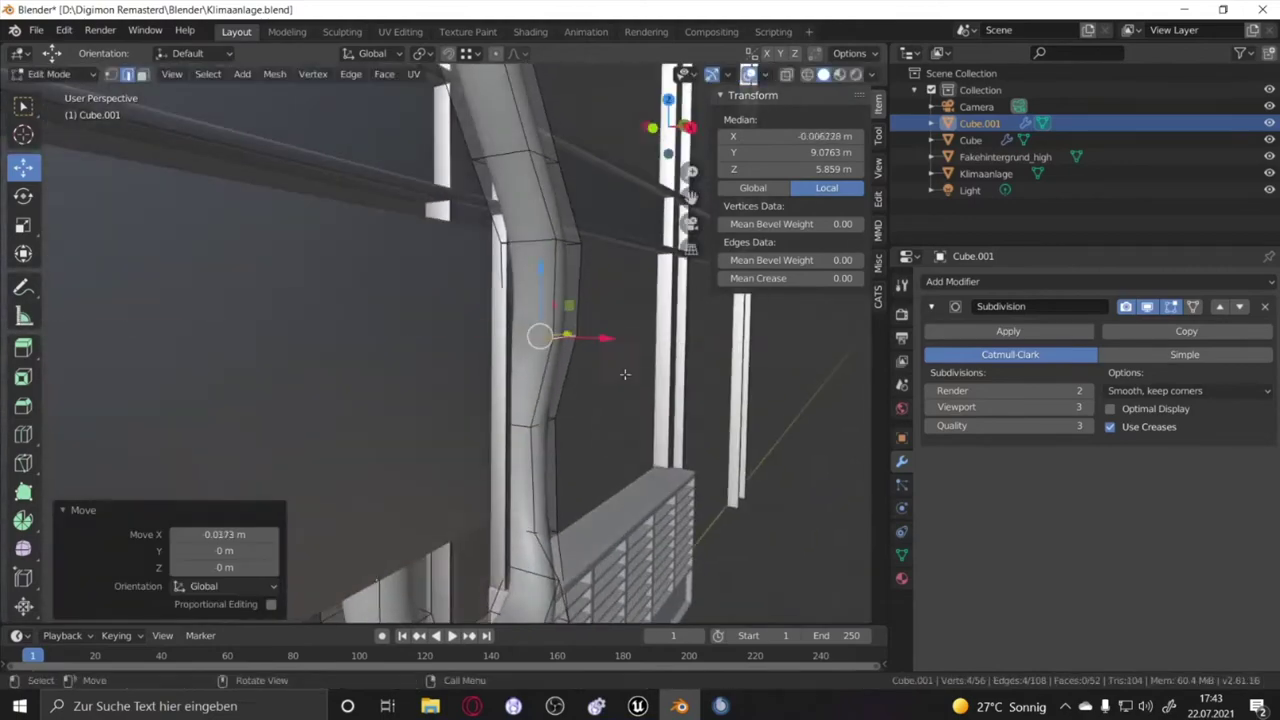
pyautogui.press('Tab')
pyautogui.click(630, 468)
pyautogui.scroll(-2, 630, 468)
pyautogui.moveTo(630, 468); pyautogui.dragTo(543, 372, button='middle')
pyautogui.click(543, 372)
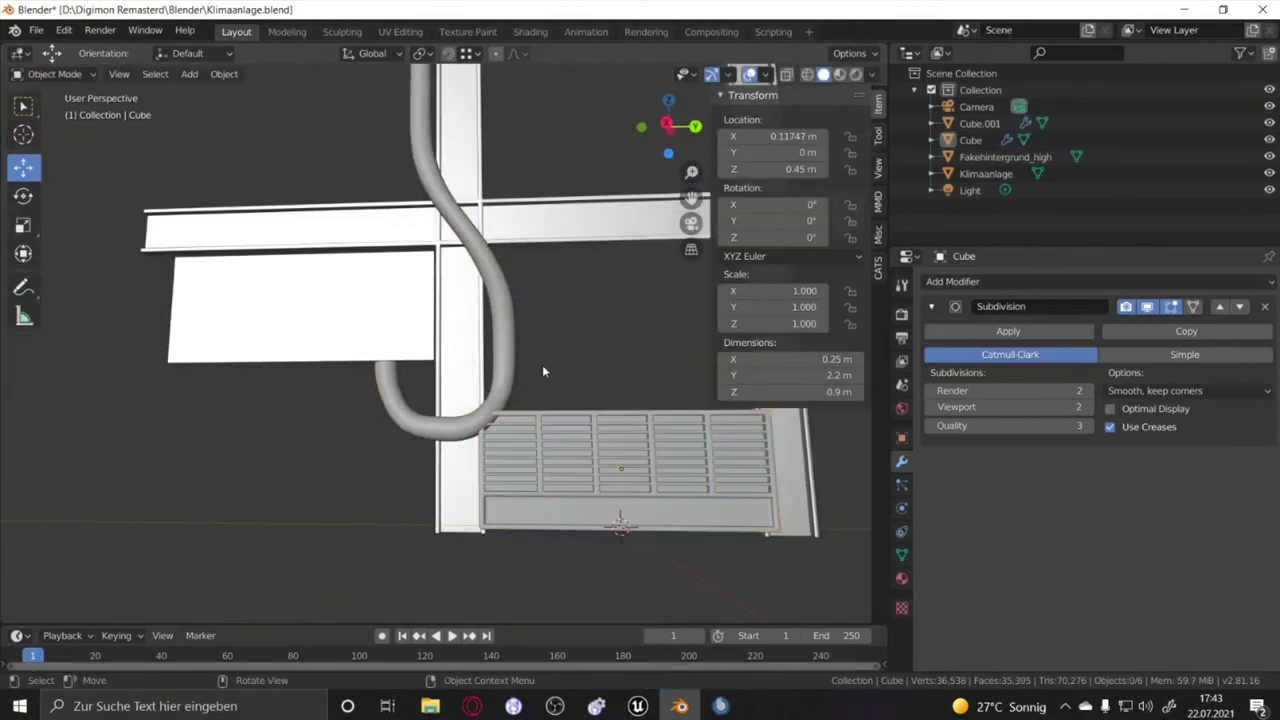
# Move the grille down toward the background panel and constrain a nudge to X
pyautogui.click(620, 470)
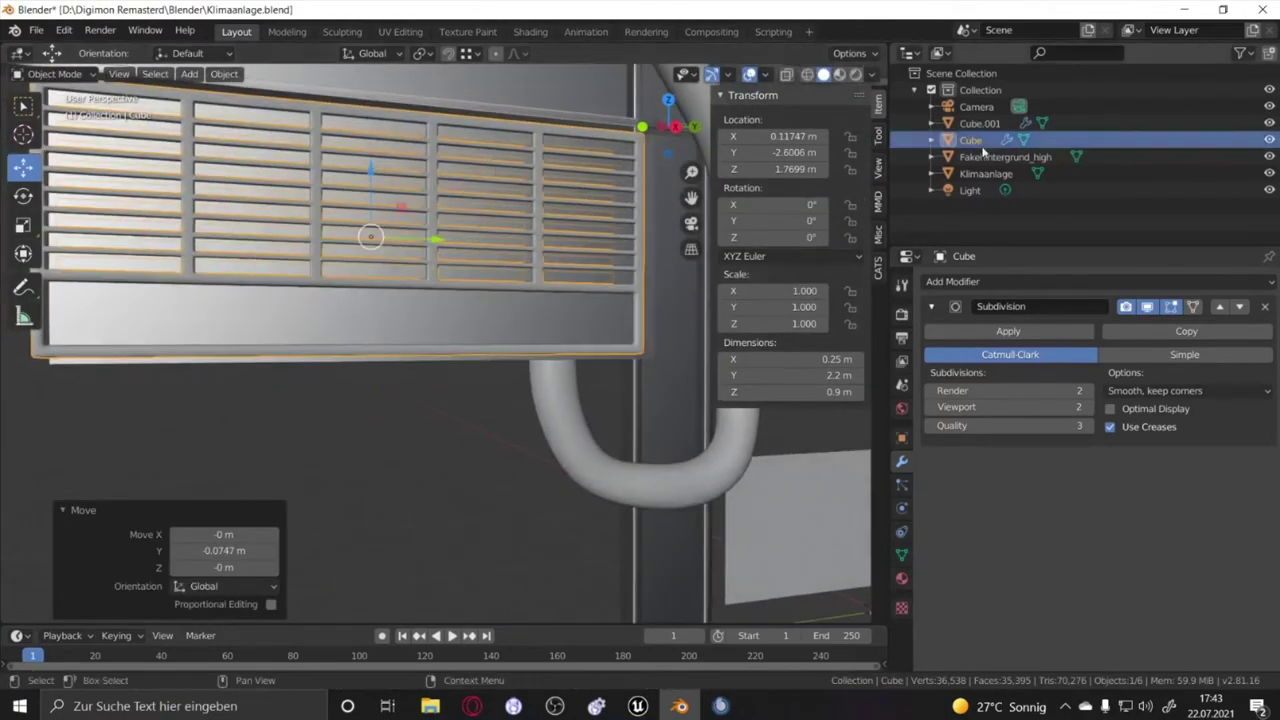
pyautogui.press('g')
pyautogui.click(397, 234)
pyautogui.moveTo(400, 240); pyautogui.dragTo(507, 355, button='middle')
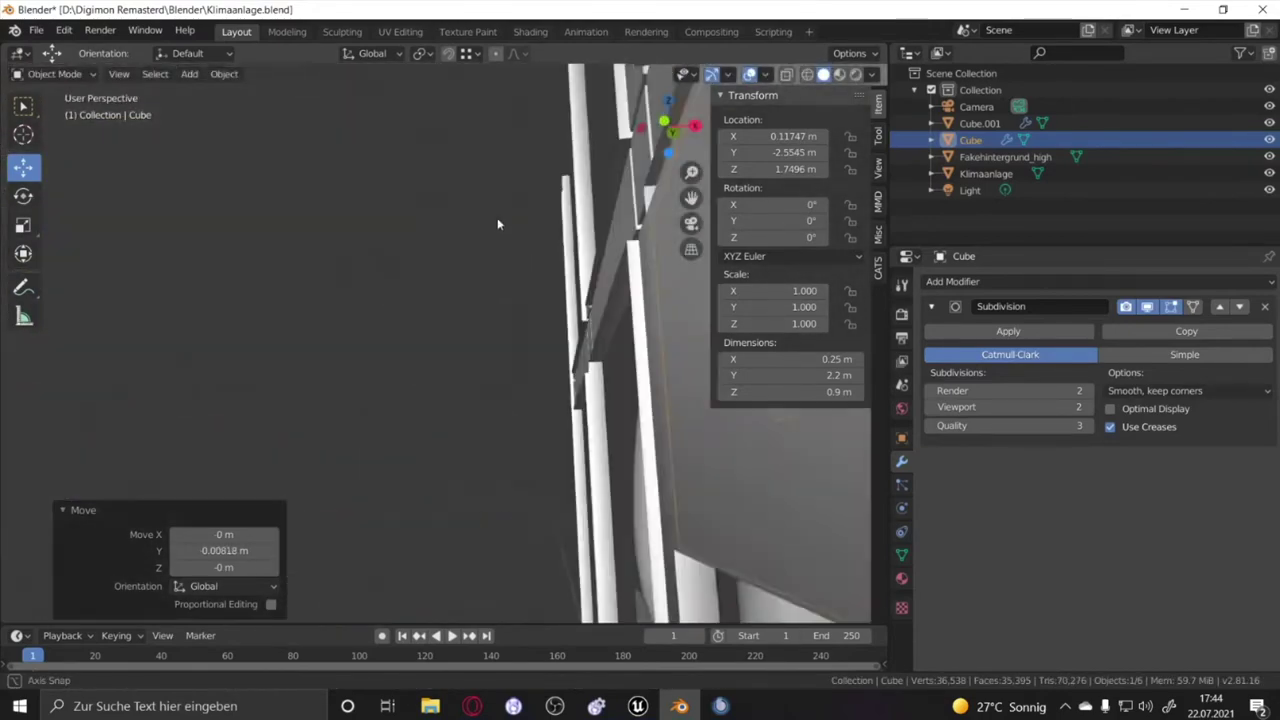
pyautogui.press('g')
pyautogui.press('x')
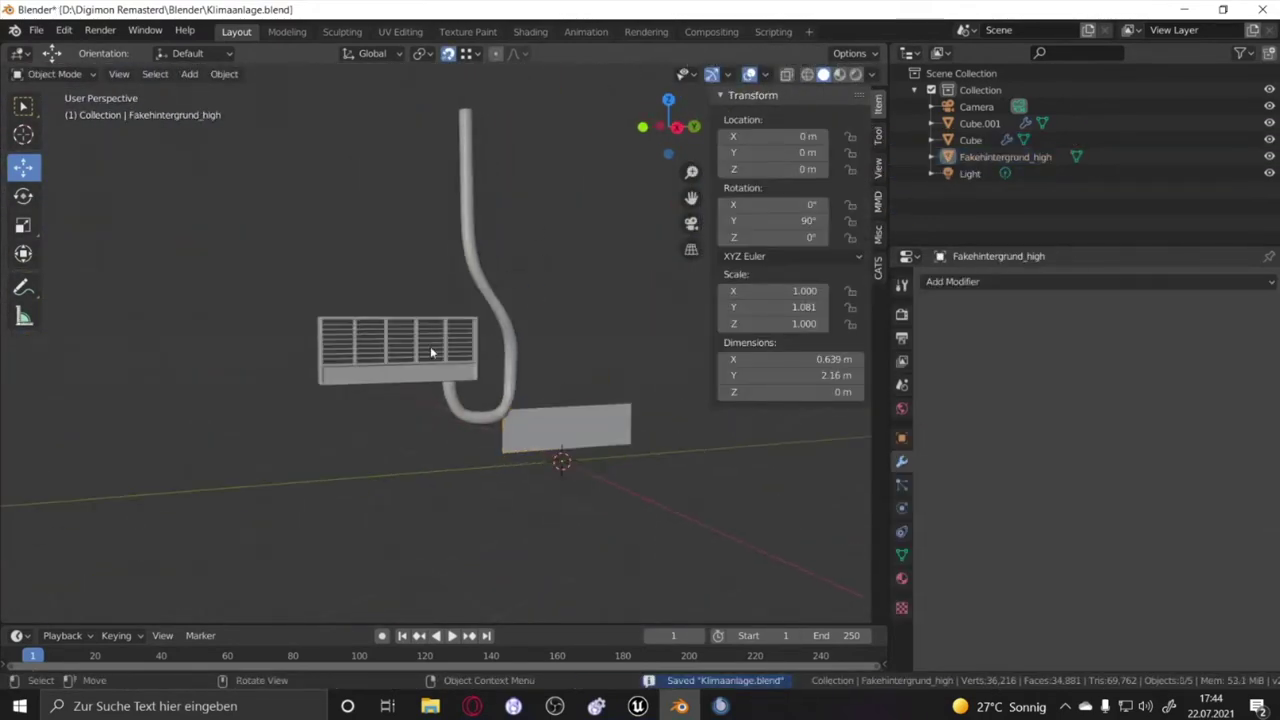
# Select the grille and pipe, apply all transforms and reset their origin
pyautogui.click(430, 350)
pyautogui.keyDown('shift'); pyautogui.click(466, 200); pyautogui.keyUp('shift')
pyautogui.hotkey('ctrl', 'a')
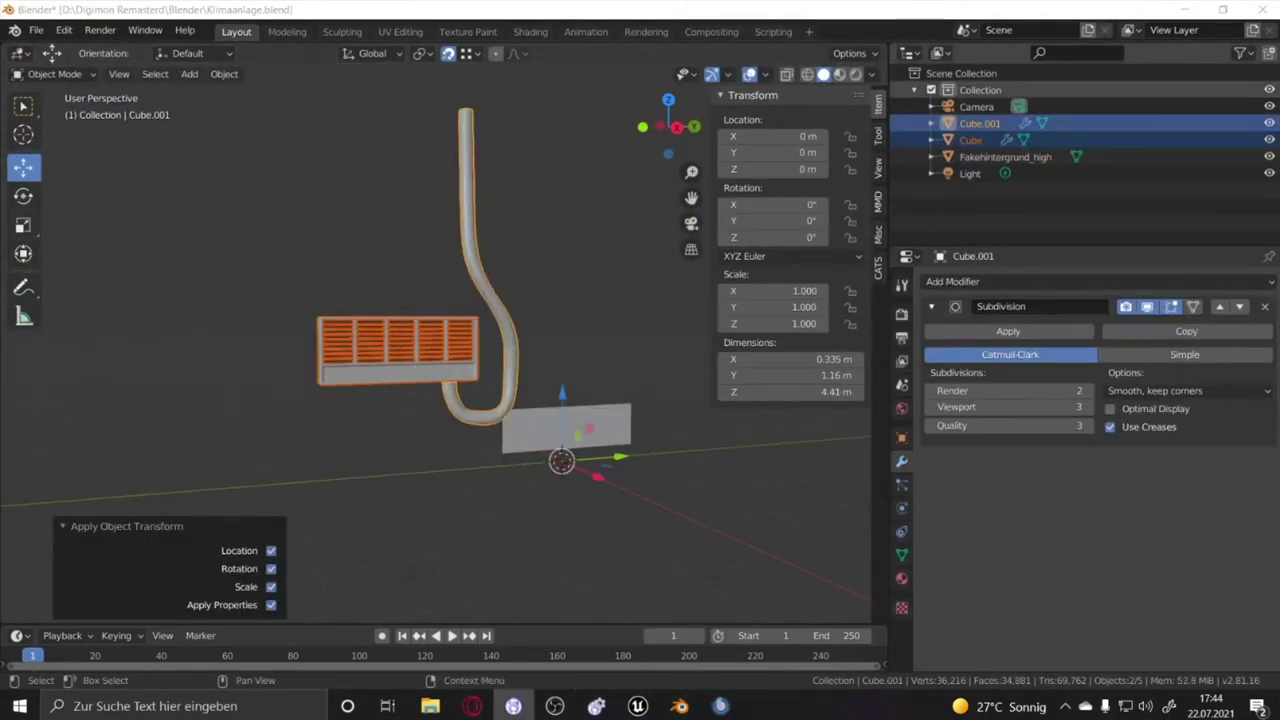
pyautogui.rightClick(440, 352)
pyautogui.click(600, 366)
# Check alignment in front and side views, then apply All Transforms to all three parts
pyautogui.moveTo(520, 300); pyautogui.dragTo(520, 380)
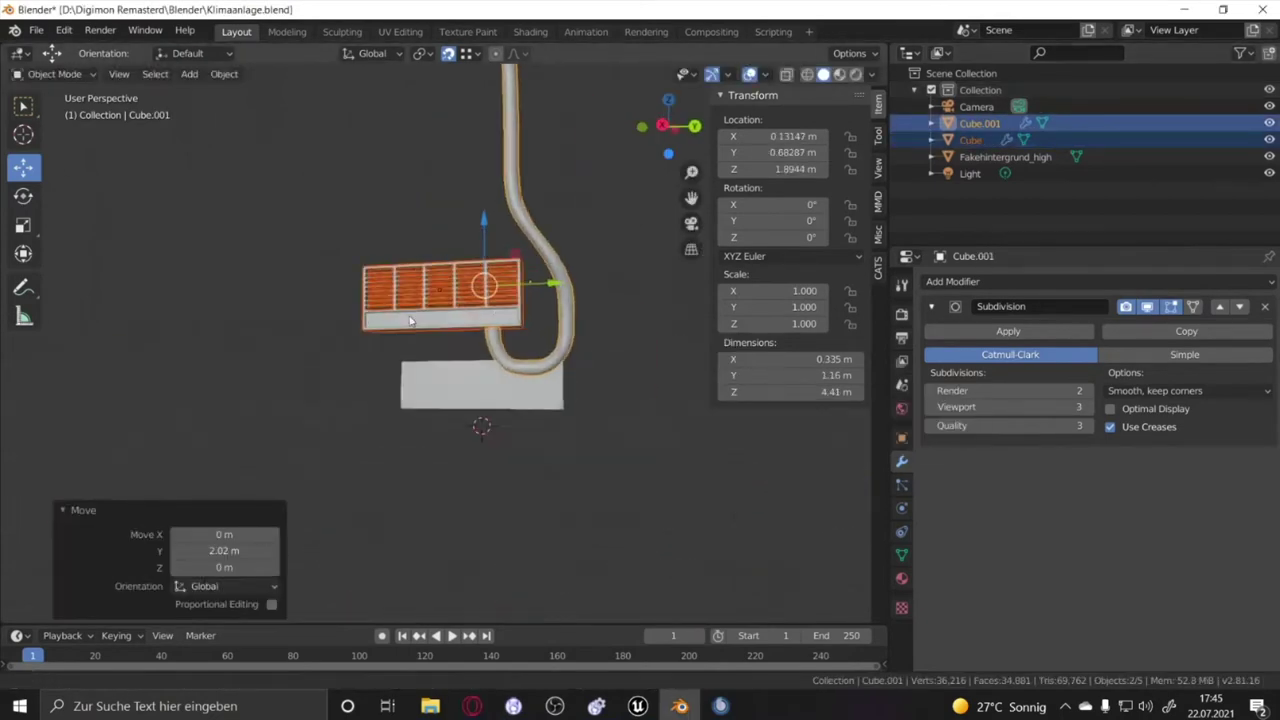
pyautogui.moveTo(400, 440); pyautogui.dragTo(474, 441, button='middle')
pyautogui.press('KP_1')
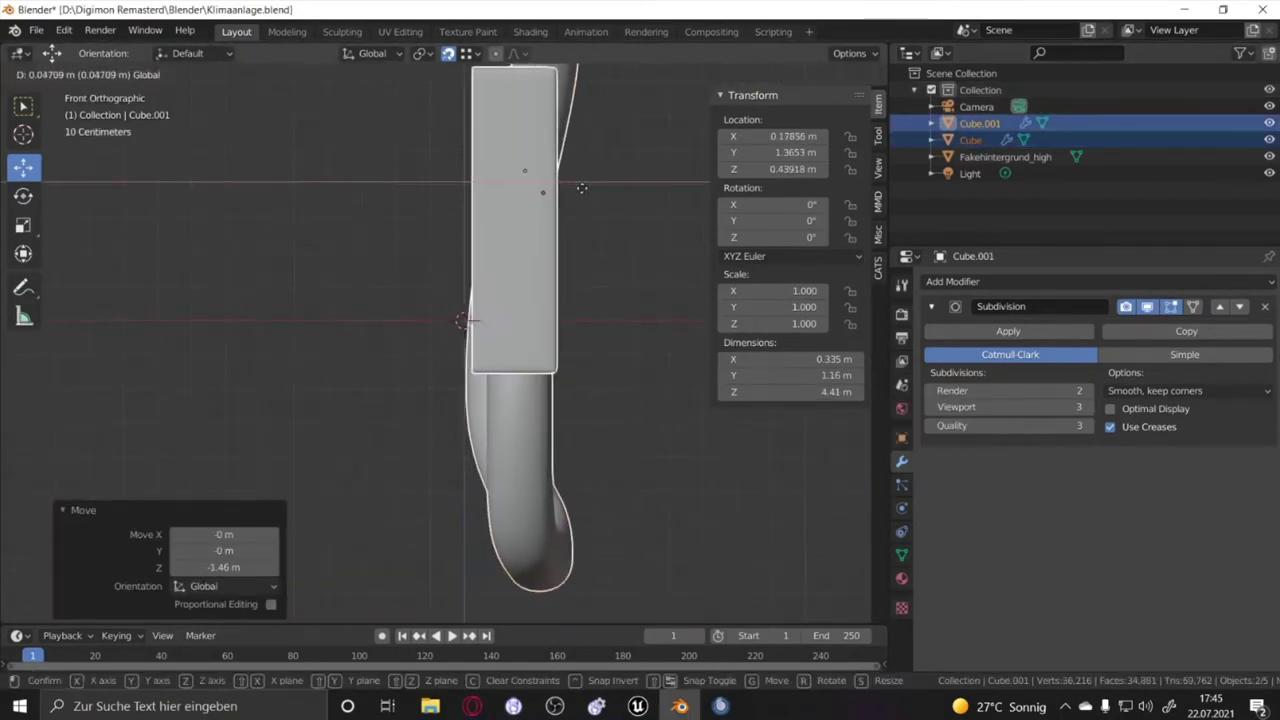
pyautogui.click(520, 187)
pyautogui.press('KP_3')
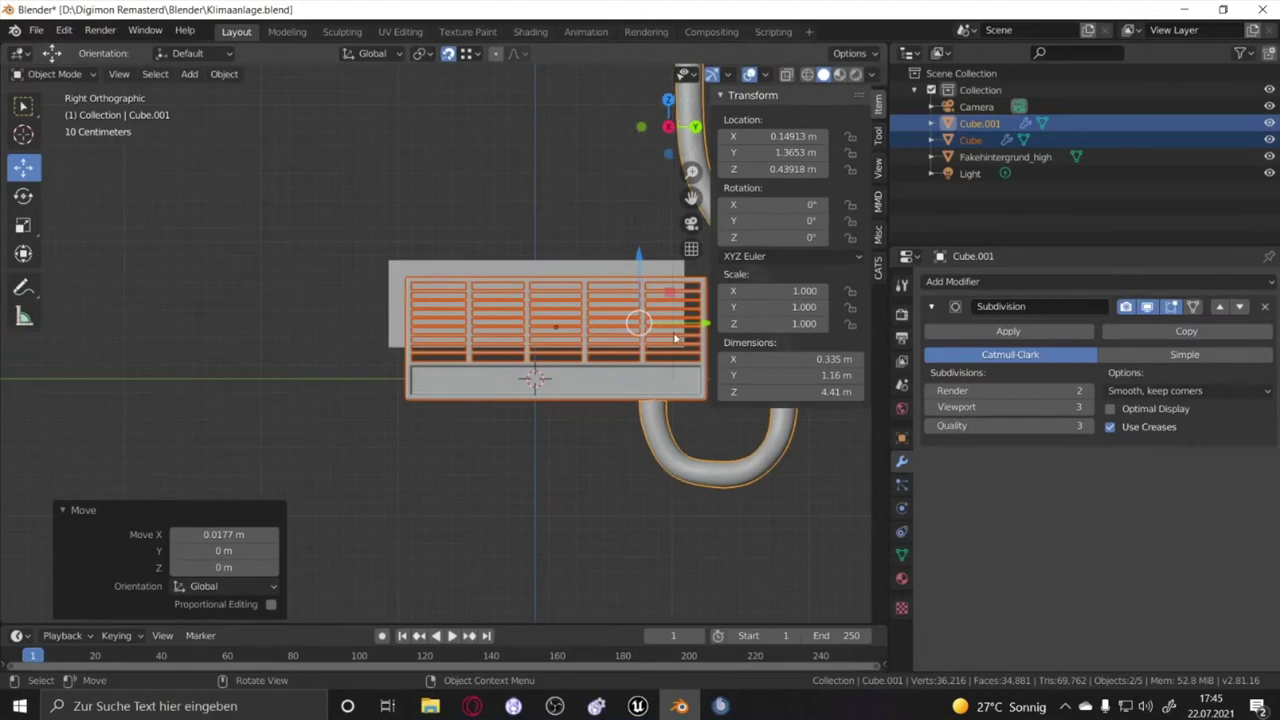
pyautogui.moveTo(675, 340); pyautogui.dragTo(377, 297, button='middle')
pyautogui.hotkey('ctrl', 'a')
pyautogui.click(645, 447)
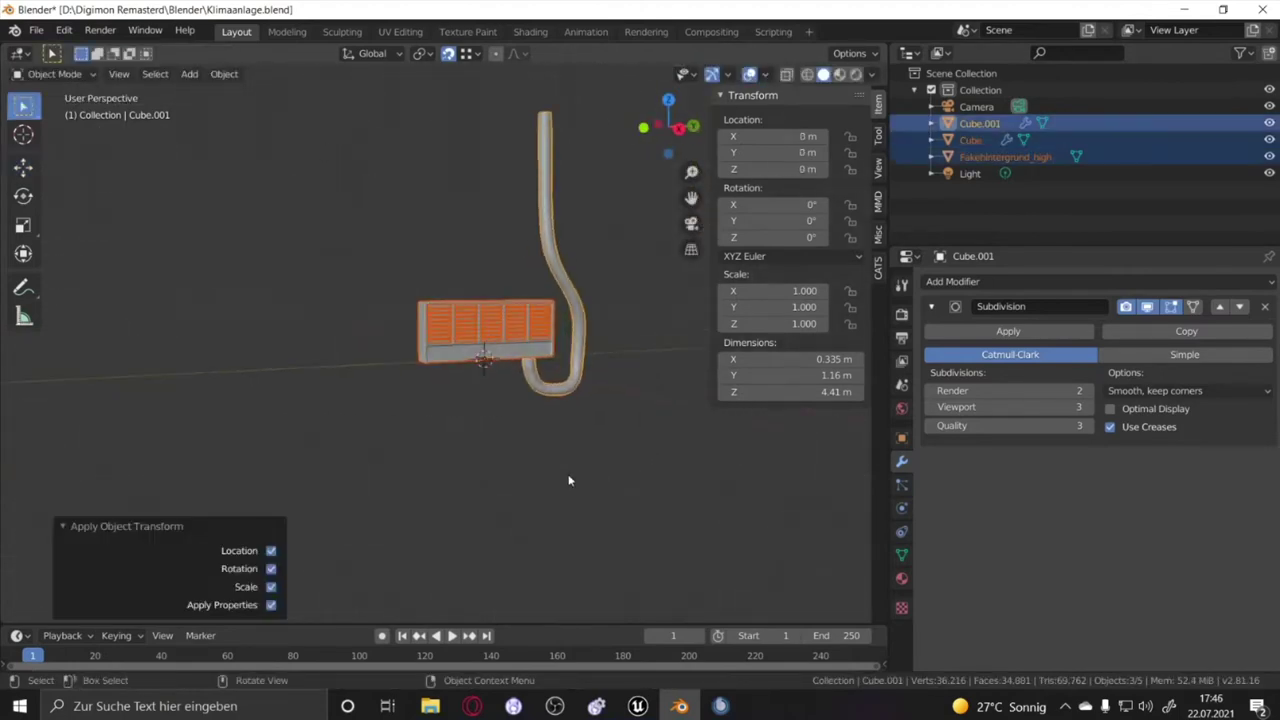
# Duplicate the three _high parts in place, keeping the originals
pyautogui.scroll(5, 543, 486)
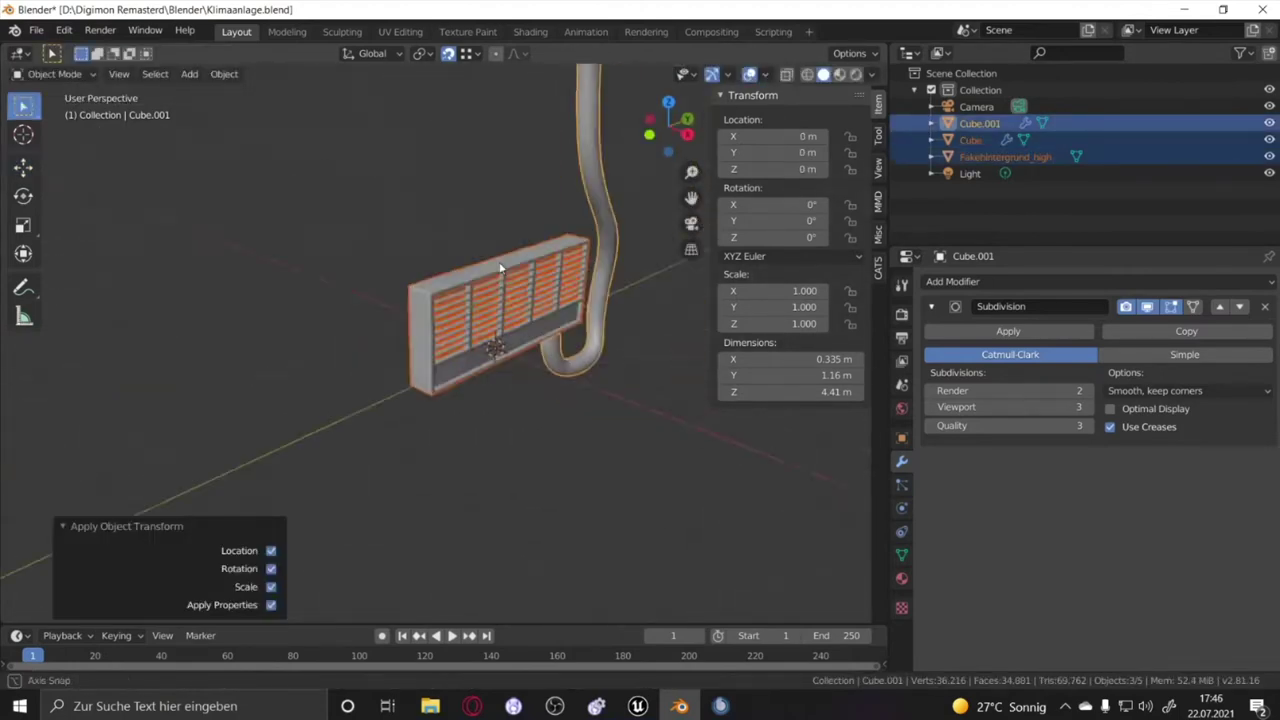
pyautogui.click(520, 330)
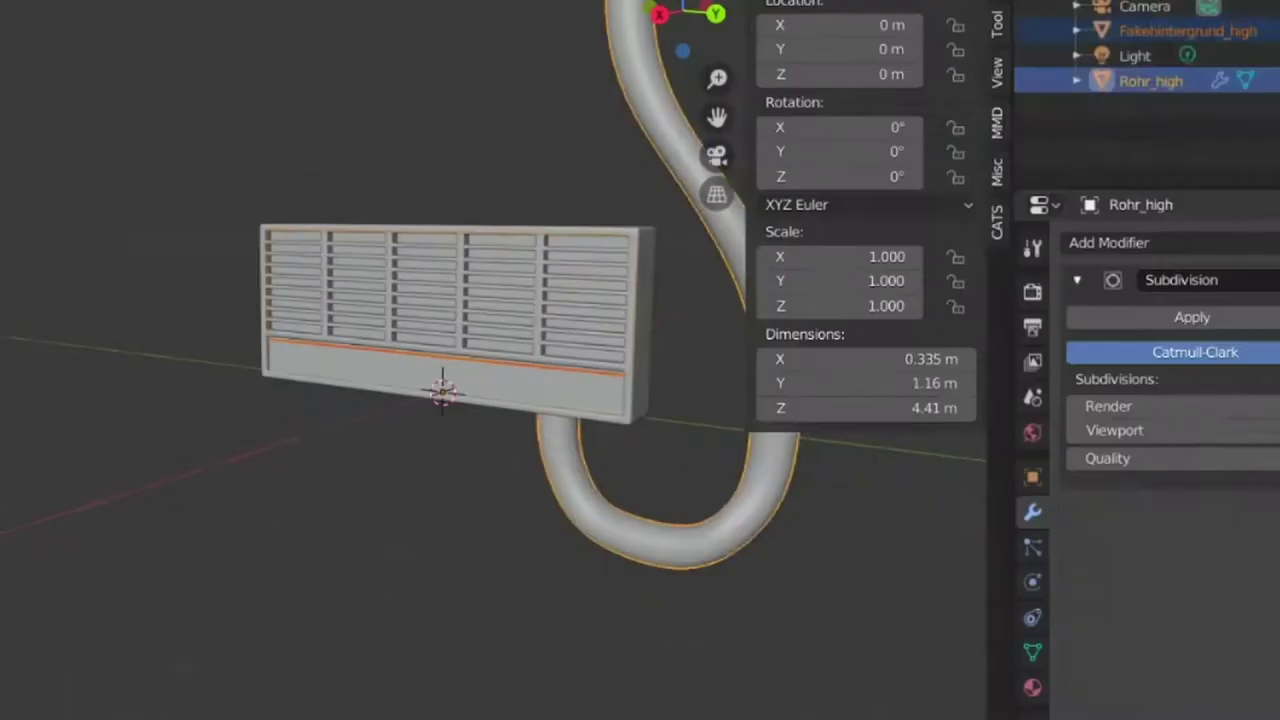
pyautogui.hotkey('shift', 'd')
pyautogui.press('Escape')
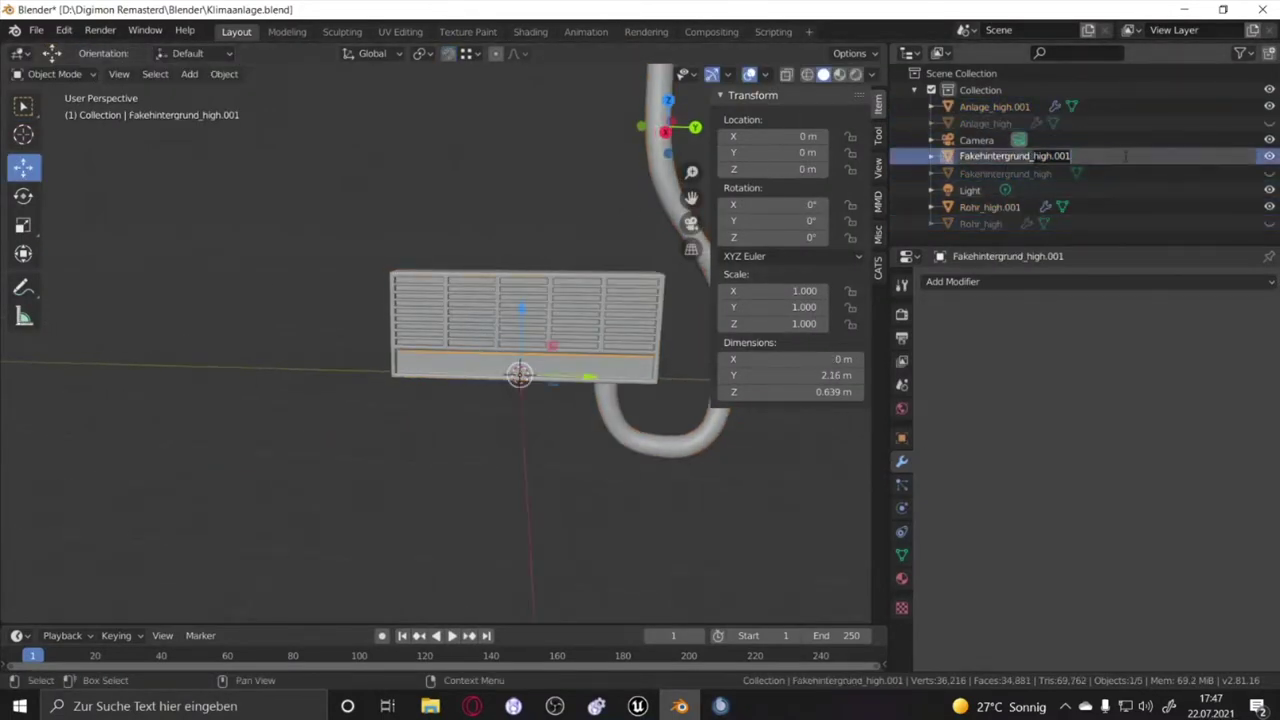
# Set Anlage_high.001's subdivision to level 1, apply it, and enter Edit Mode
pyautogui.moveTo(408, 283)
pyautogui.mouseDown(button='middle')
pyautogui.moveTo(323, 405)
pyautogui.moveTo(246, 440)
pyautogui.mouseUp(button='middle')
pyautogui.scroll(3, 246, 440)
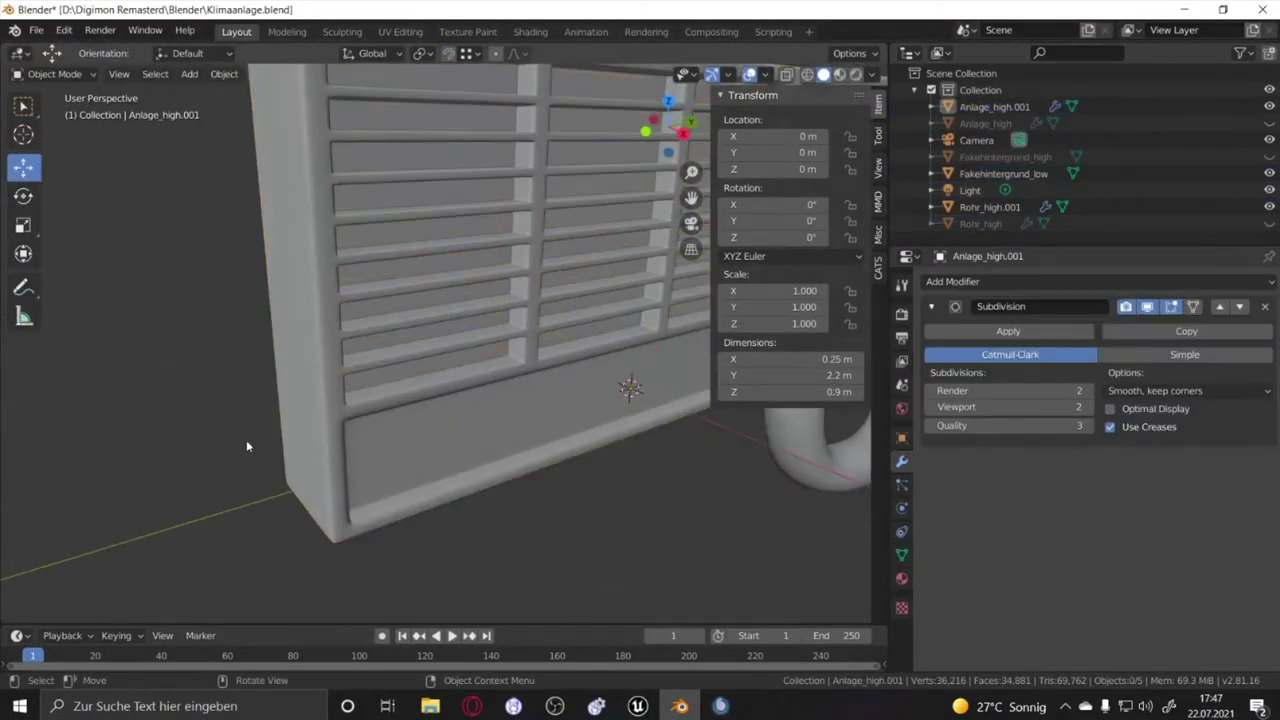
pyautogui.click(416, 409)
pyautogui.scroll(-3, 416, 409)
pyautogui.scroll(3, 461, 302)
pyautogui.hotkey('ctrl', '1')
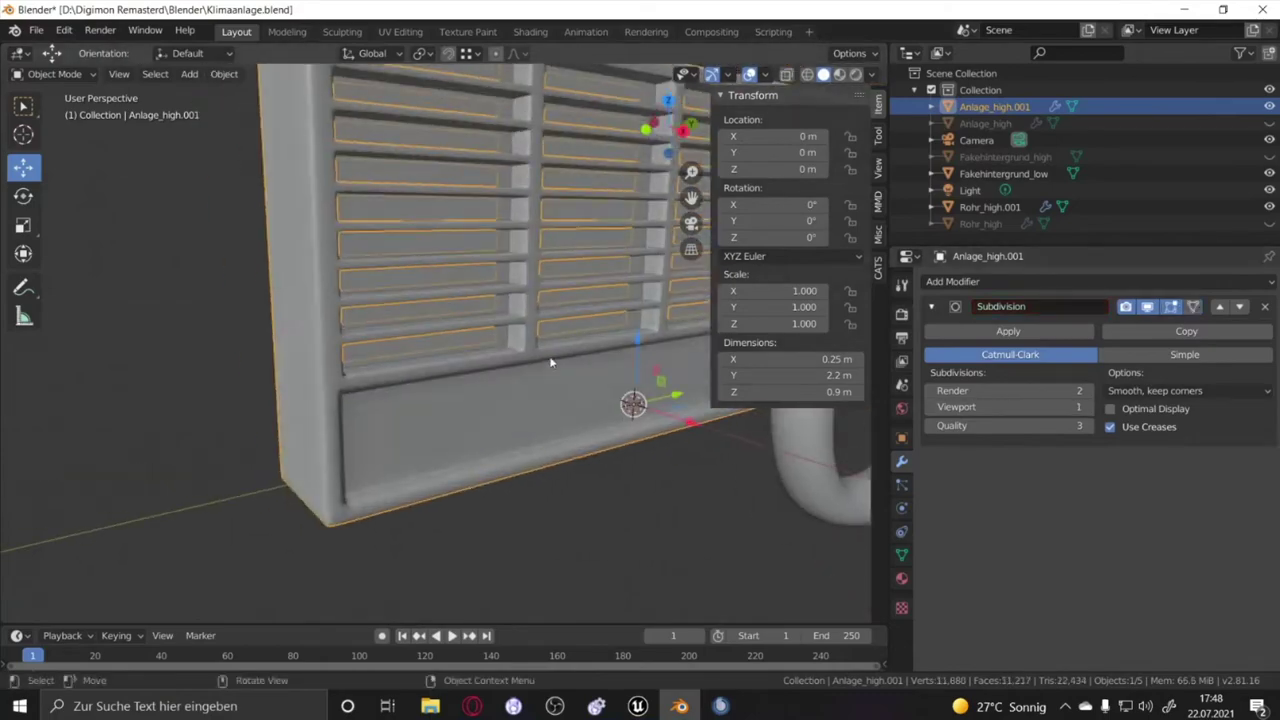
pyautogui.moveTo(550, 362); pyautogui.dragTo(493, 334, button='middle')
pyautogui.hotkey('ctrl', 'z')
pyautogui.press('Tab')
pyautogui.scroll(3, 562, 427)
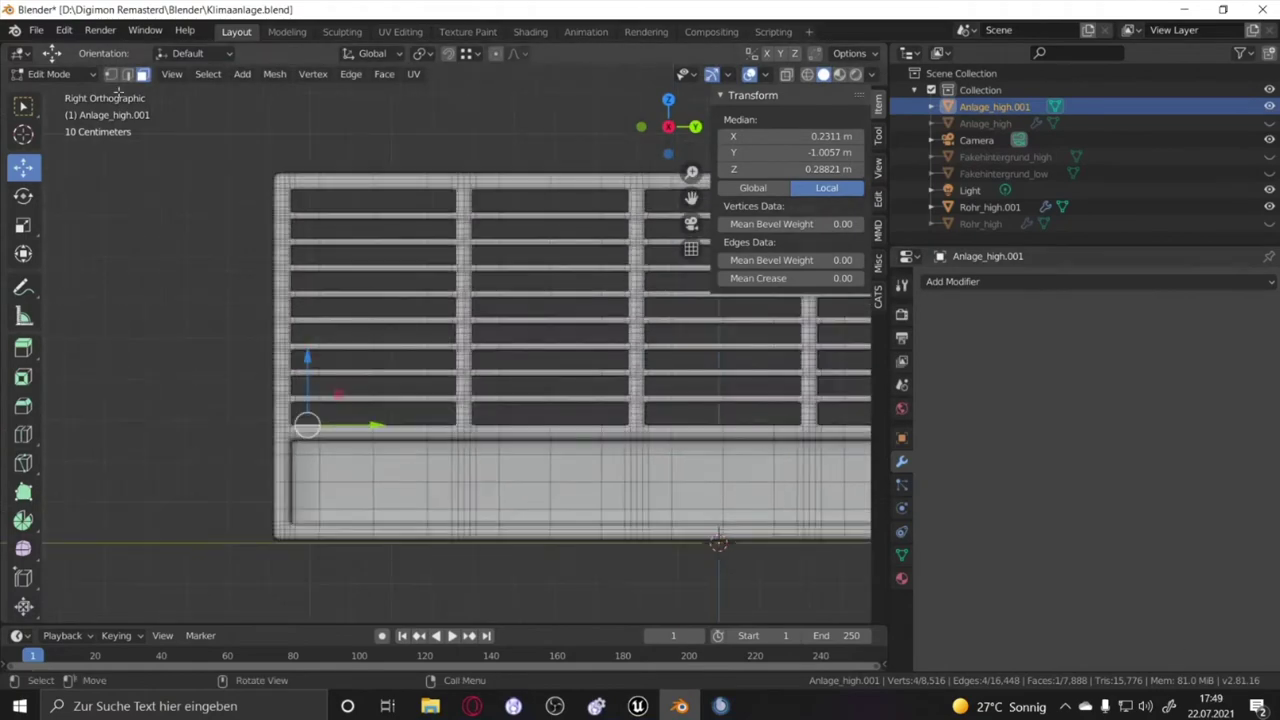
# Switch to edge select and box-select the edges of the left grille columns
pyautogui.click(126, 74)
pyautogui.moveTo(375, 190); pyautogui.dragTo(473, 567)
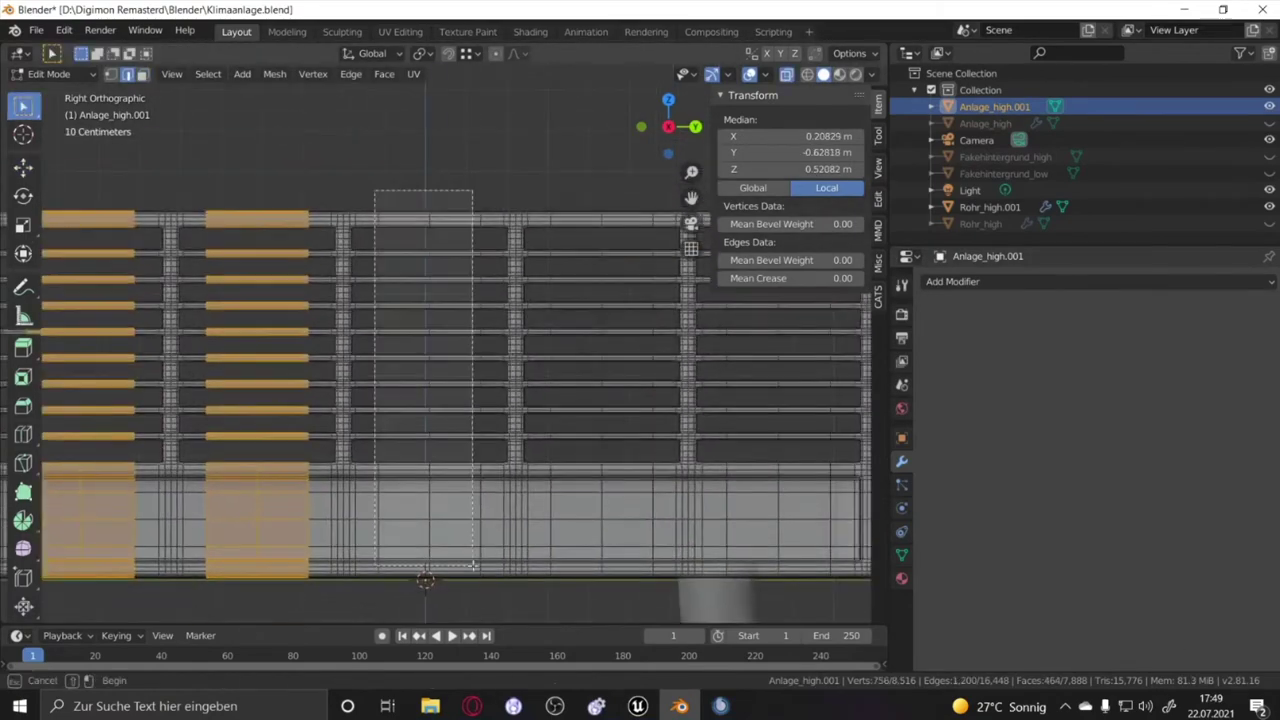
pyautogui.scroll(-3, 543, 223)
pyautogui.scroll(5, 334, 306)
pyautogui.press('x')
pyautogui.moveTo(257, 251); pyautogui.dragTo(468, 203, button='middle')
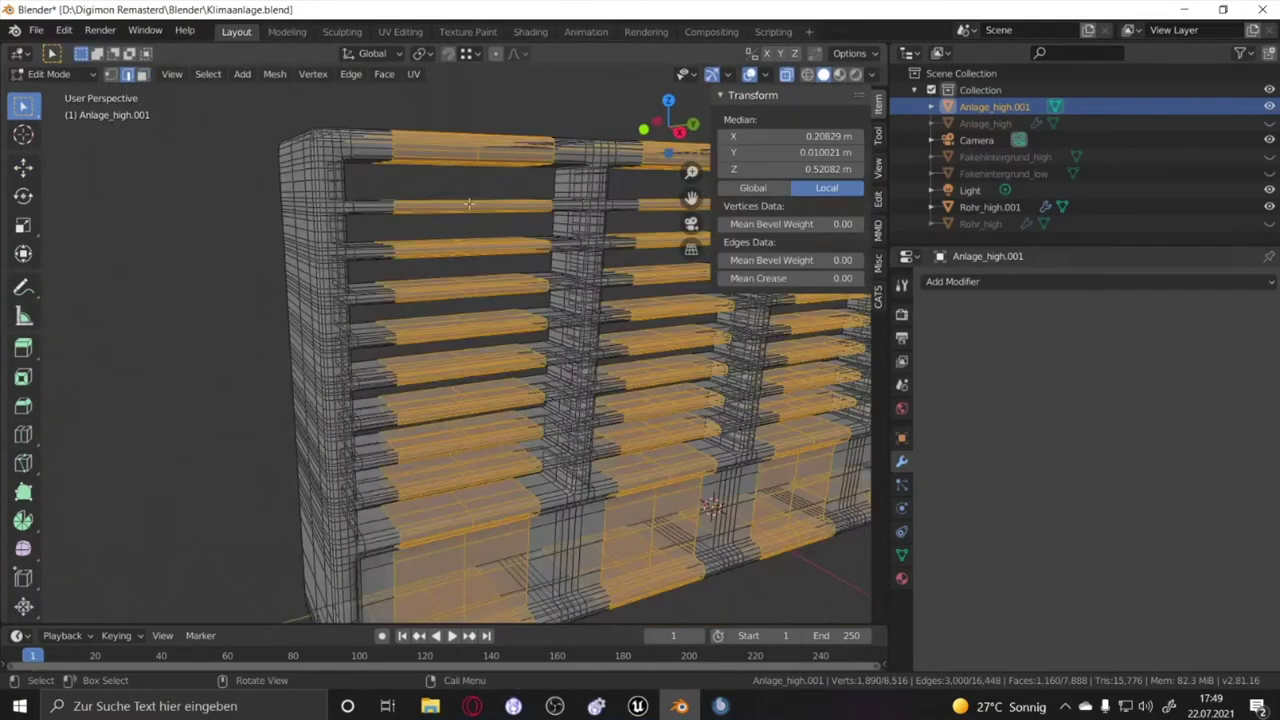
pyautogui.press('KP_3')
# Add further vertical edge strips on the grille and dissolve them
pyautogui.moveTo(382, 544); pyautogui.dragTo(453, 234)
pyautogui.keyDown('shift'); pyautogui.moveTo(613, 207); pyautogui.dragTo(320, 181, button='middle'); pyautogui.keyUp('shift')
pyautogui.moveTo(449, 148); pyautogui.dragTo(477, 524)
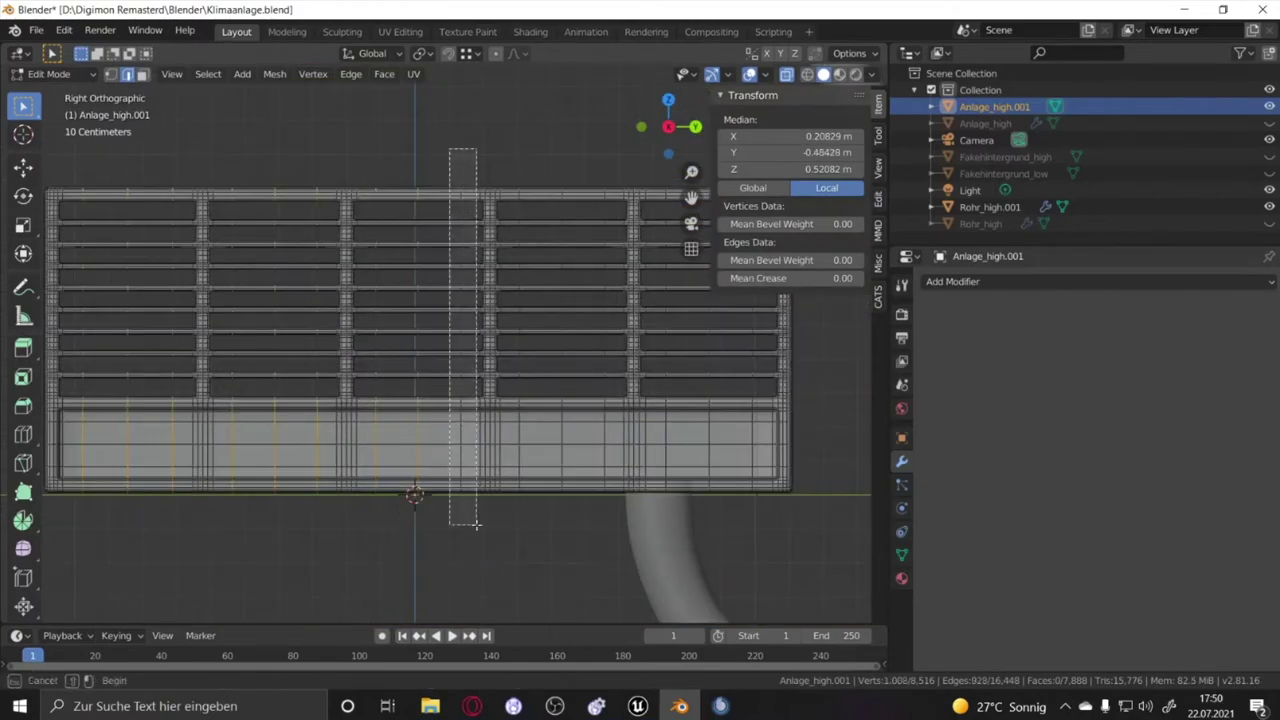
pyautogui.press('x')
pyautogui.click(613, 505)
pyautogui.scroll(2, 630, 470)
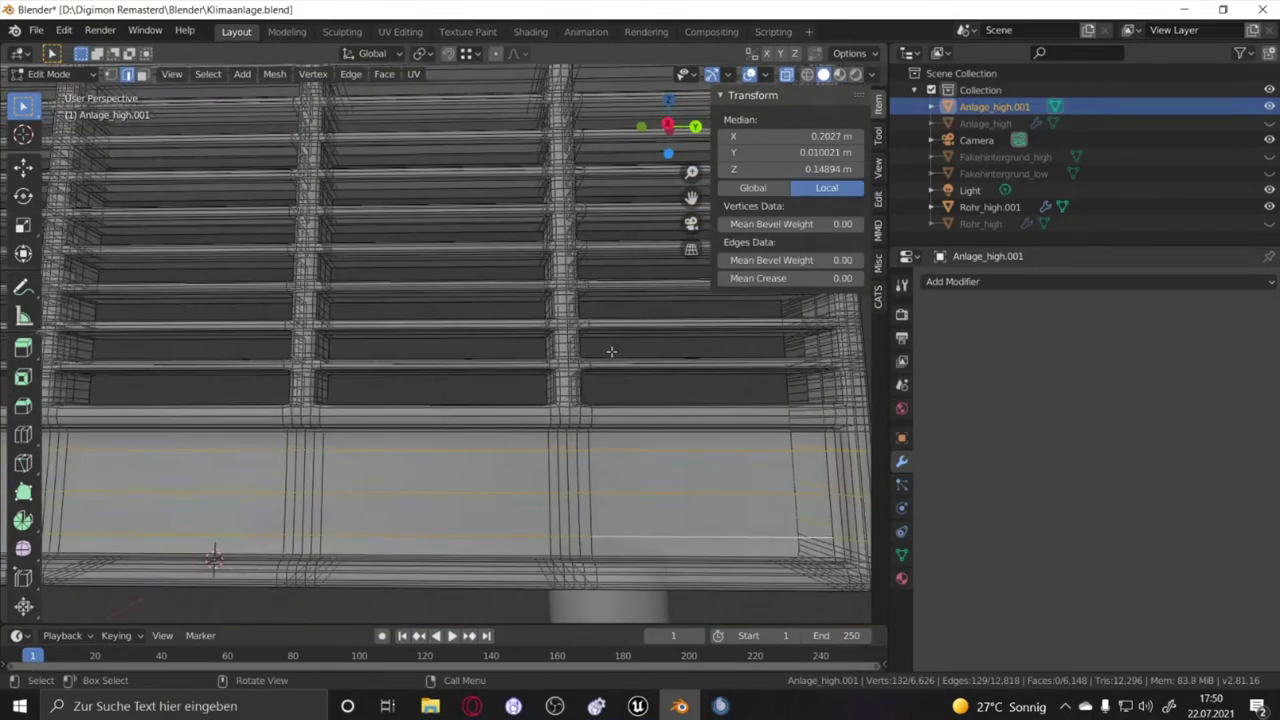
pyautogui.scroll(2, 640, 440)
# Select a column edge loop and delete the selected housing faces in face mode
pyautogui.keyDown('alt'); pyautogui.click(618, 362); pyautogui.keyUp('alt')
pyautogui.moveTo(618, 362); pyautogui.dragTo(238, 445, button='middle')
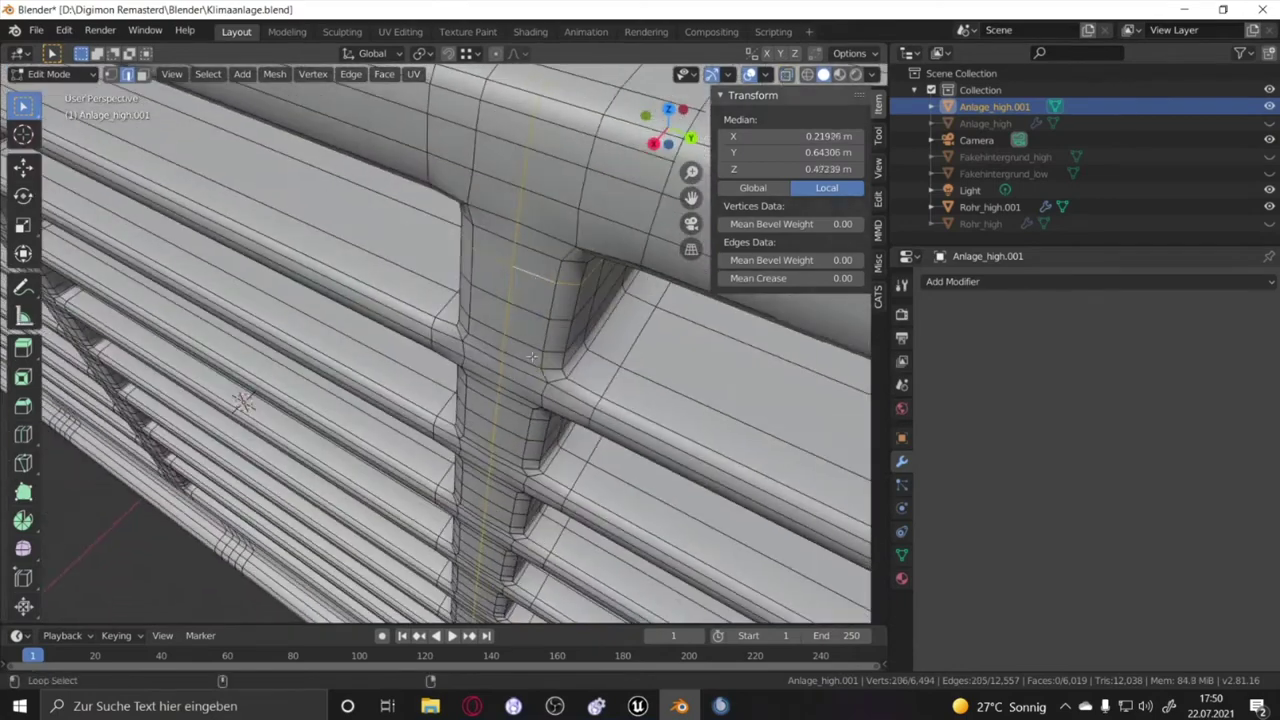
pyautogui.press('3')
pyautogui.press('super')
pyautogui.press('super')
pyautogui.press('x')
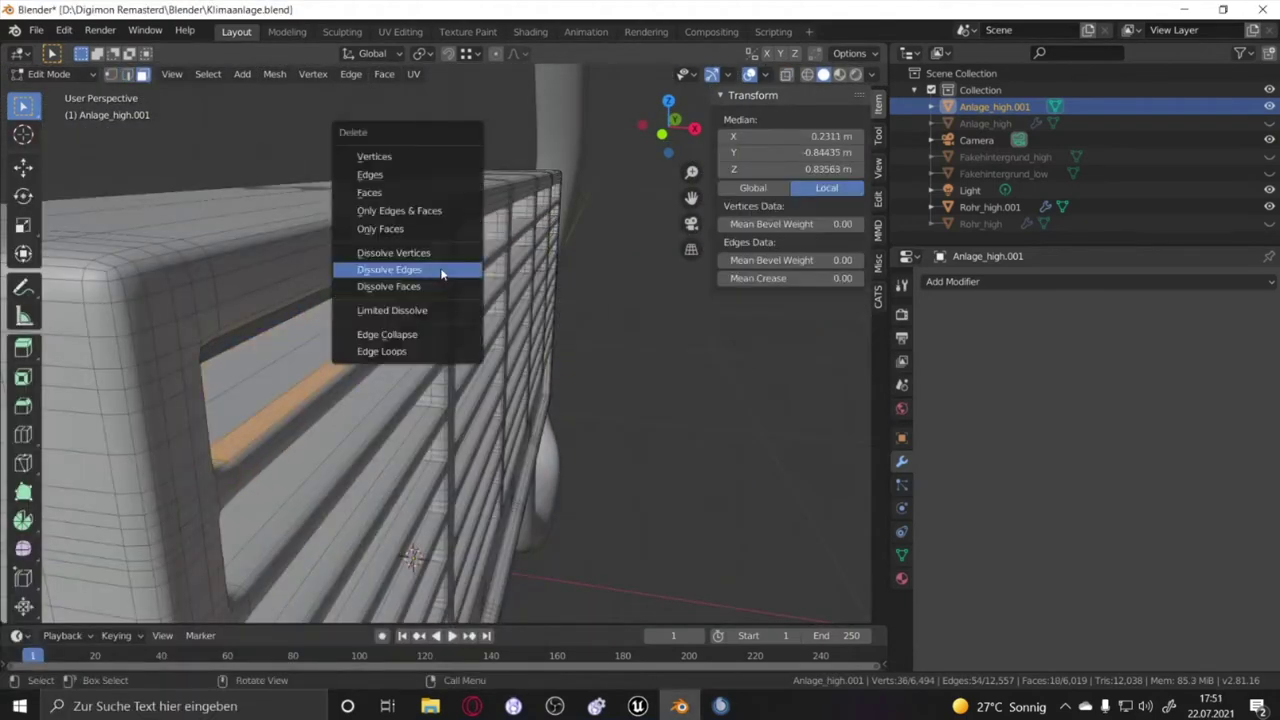
pyautogui.click(395, 255)
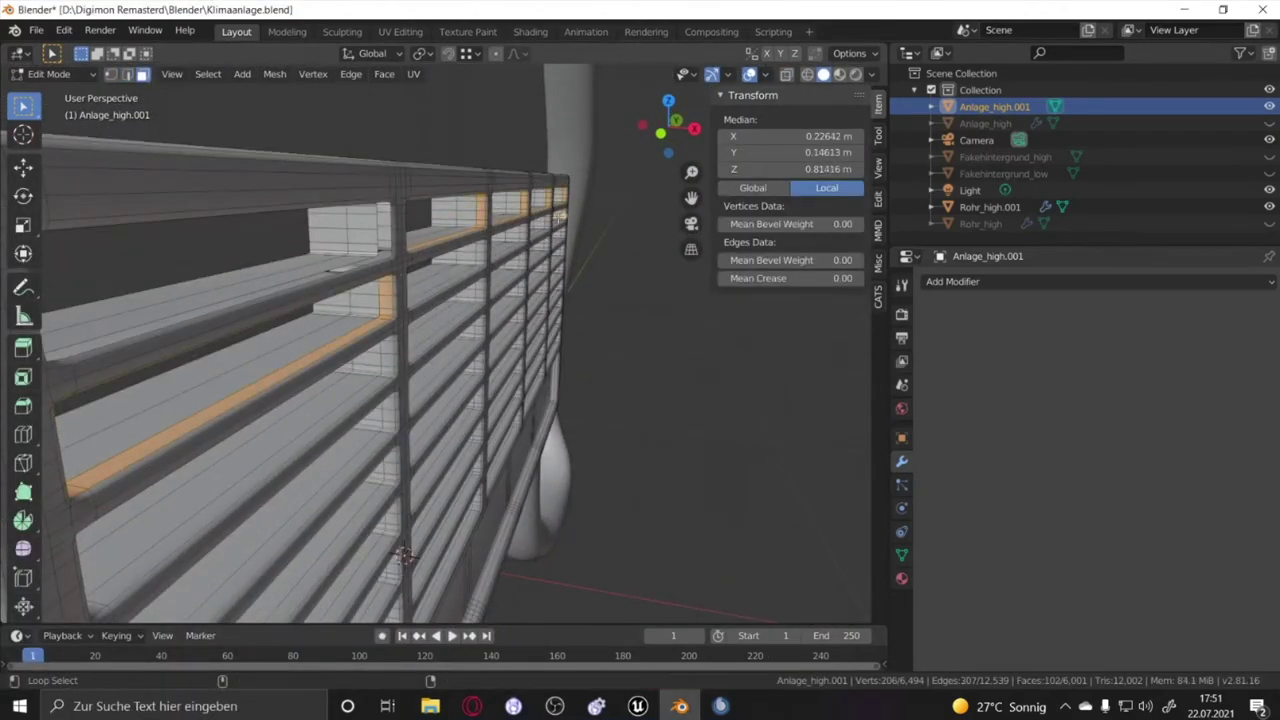
pyautogui.click(534, 254)
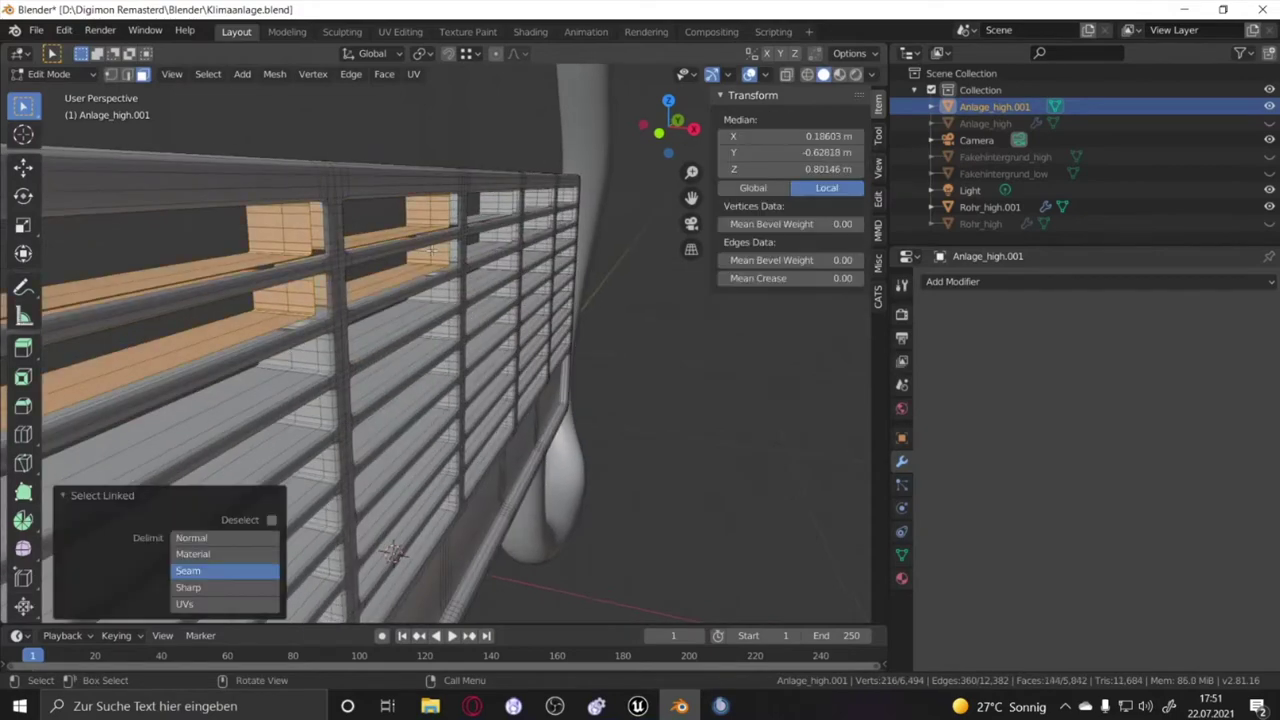
# Delete more faces from the front of the grille
pyautogui.moveTo(534, 254)
pyautogui.mouseDown(button='middle')
pyautogui.moveTo(512, 227)
pyautogui.moveTo(568, 272)
pyautogui.mouseUp(button='middle')
pyautogui.click(547, 244)
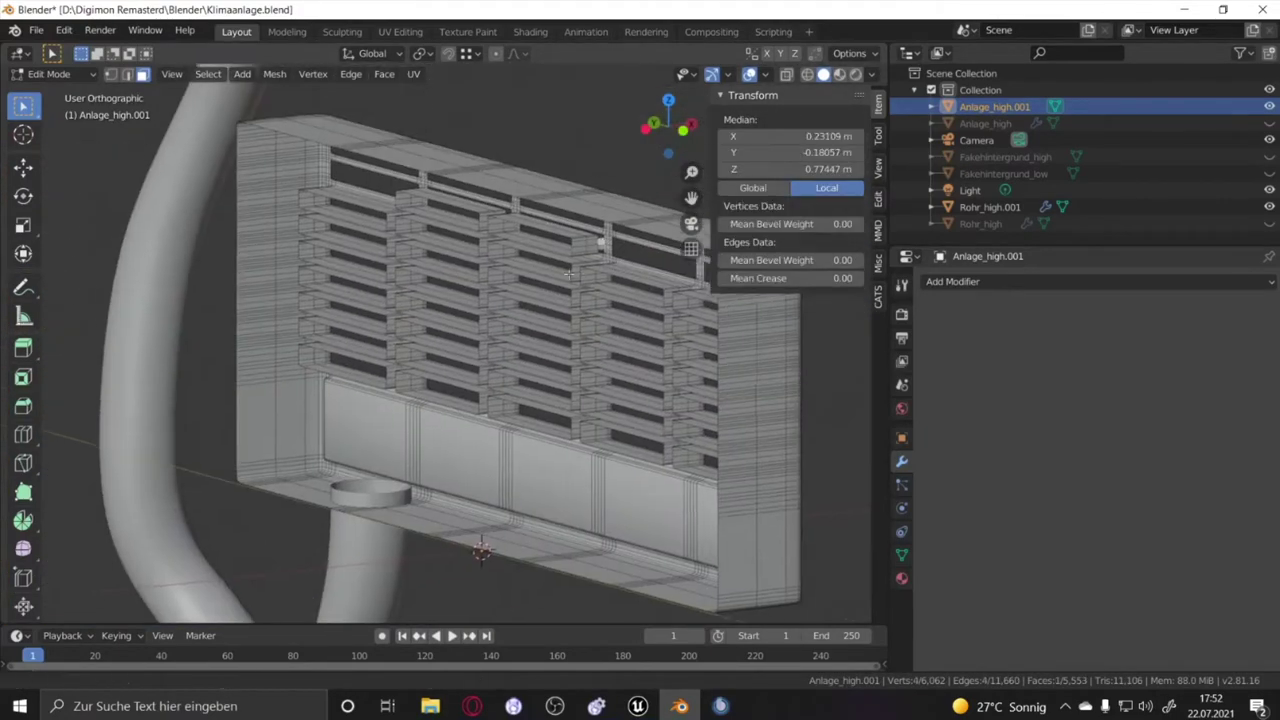
pyautogui.press('x')
pyautogui.click(560, 250)
pyautogui.scroll(5, 560, 250)
# Select several grille edge loops and delete those grille faces
pyautogui.keyDown('alt'); pyautogui.click(441, 206); pyautogui.keyUp('alt')
pyautogui.moveTo(560, 250)
pyautogui.mouseDown(button='middle')
pyautogui.moveTo(441, 206)
pyautogui.moveTo(497, 250)
pyautogui.mouseUp(button='middle')
pyautogui.keyDown('alt'); pyautogui.keyDown('shift'); pyautogui.click(470, 230); pyautogui.keyUp('shift'); pyautogui.keyUp('alt')
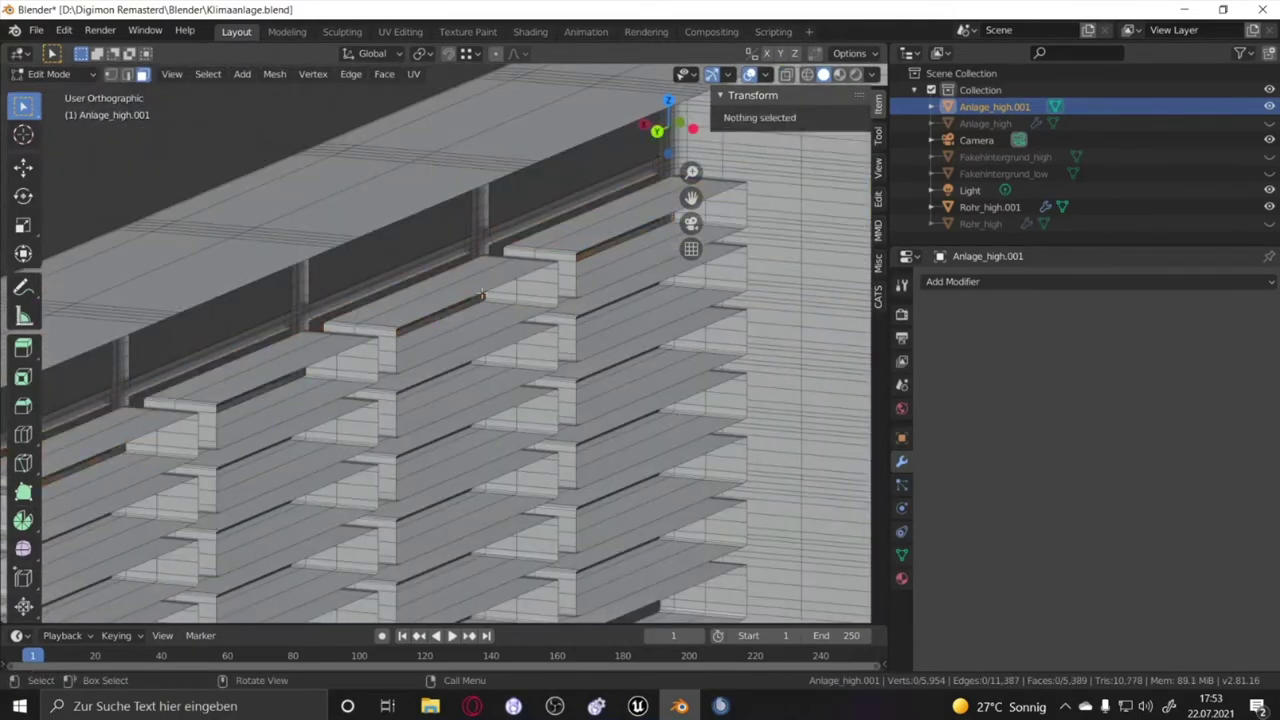
pyautogui.moveTo(482, 294); pyautogui.dragTo(600, 380, button='middle')
pyautogui.keyDown('alt'); pyautogui.click(645, 410); pyautogui.keyUp('alt')
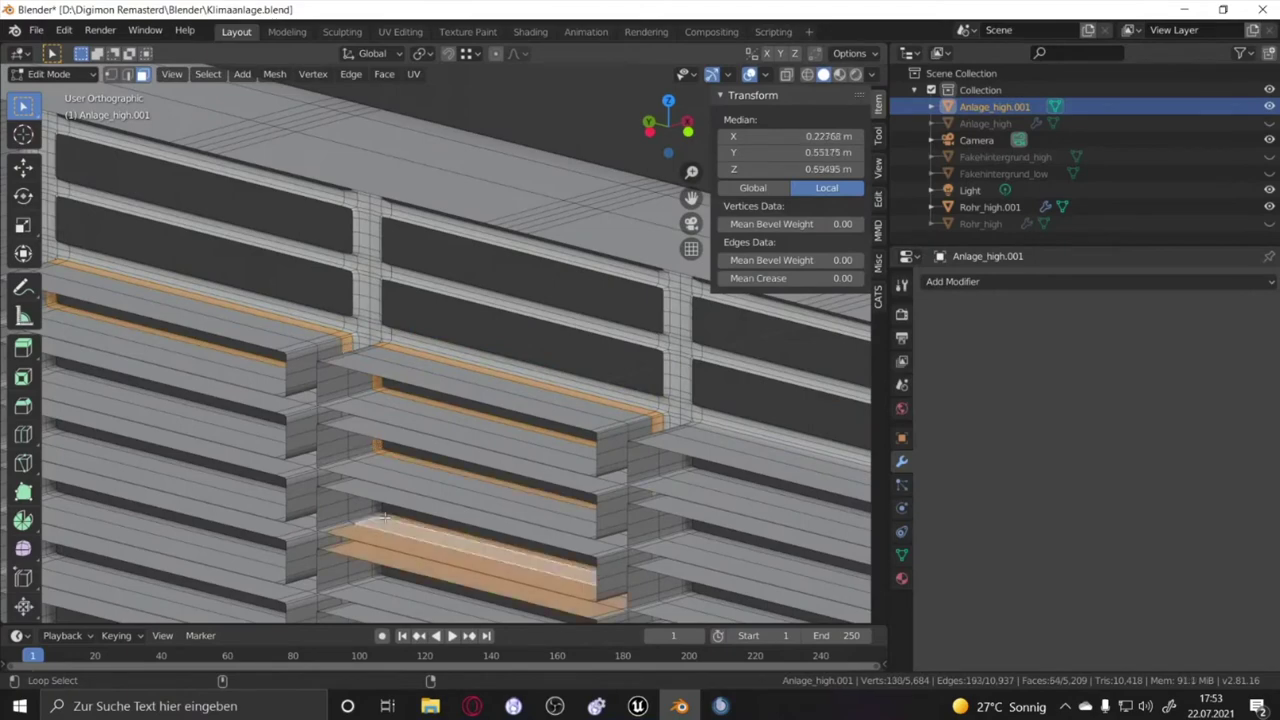
pyautogui.keyDown('alt'); pyautogui.click(415, 458); pyautogui.keyUp('alt')
pyautogui.press('x')
# Select the inner slat loops and delete their faces
pyautogui.moveTo(415, 458); pyautogui.dragTo(517, 261, button='middle')
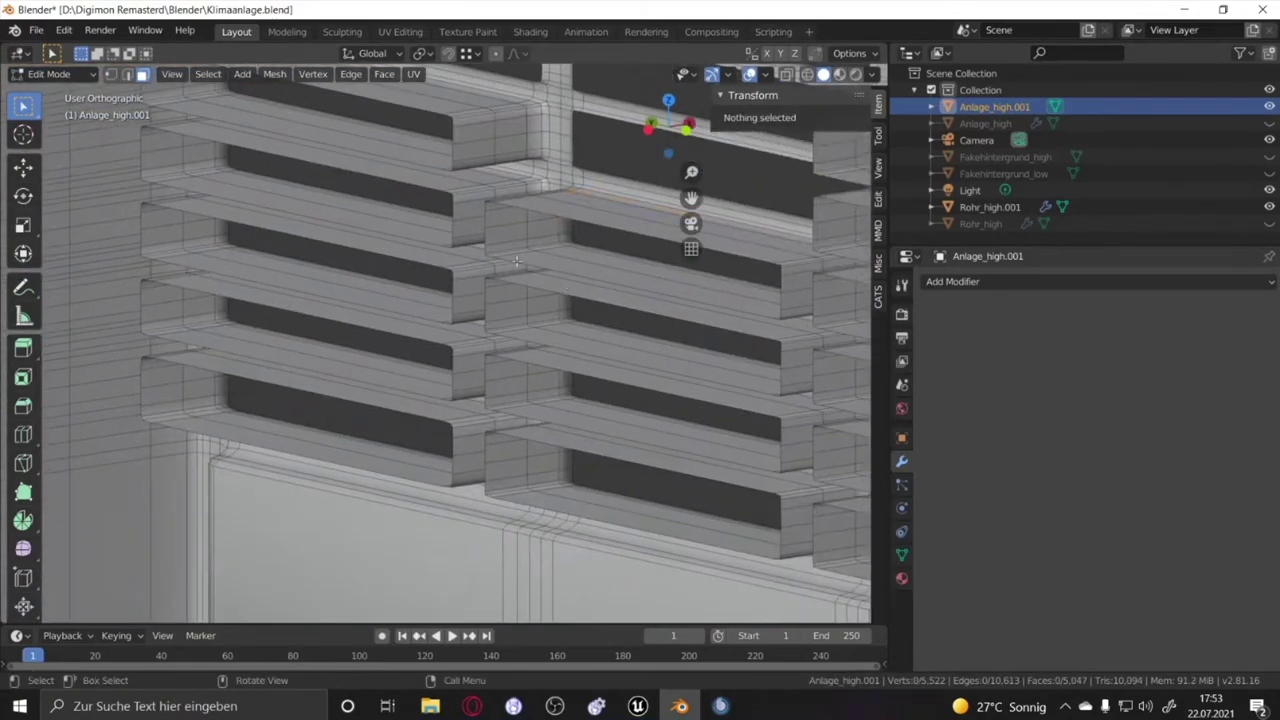
pyautogui.keyDown('alt'); pyautogui.click(480, 235); pyautogui.keyUp('alt')
pyautogui.press('x')
pyautogui.click(471, 231)
pyautogui.keyDown('alt'); pyautogui.click(286, 143); pyautogui.keyUp('alt')
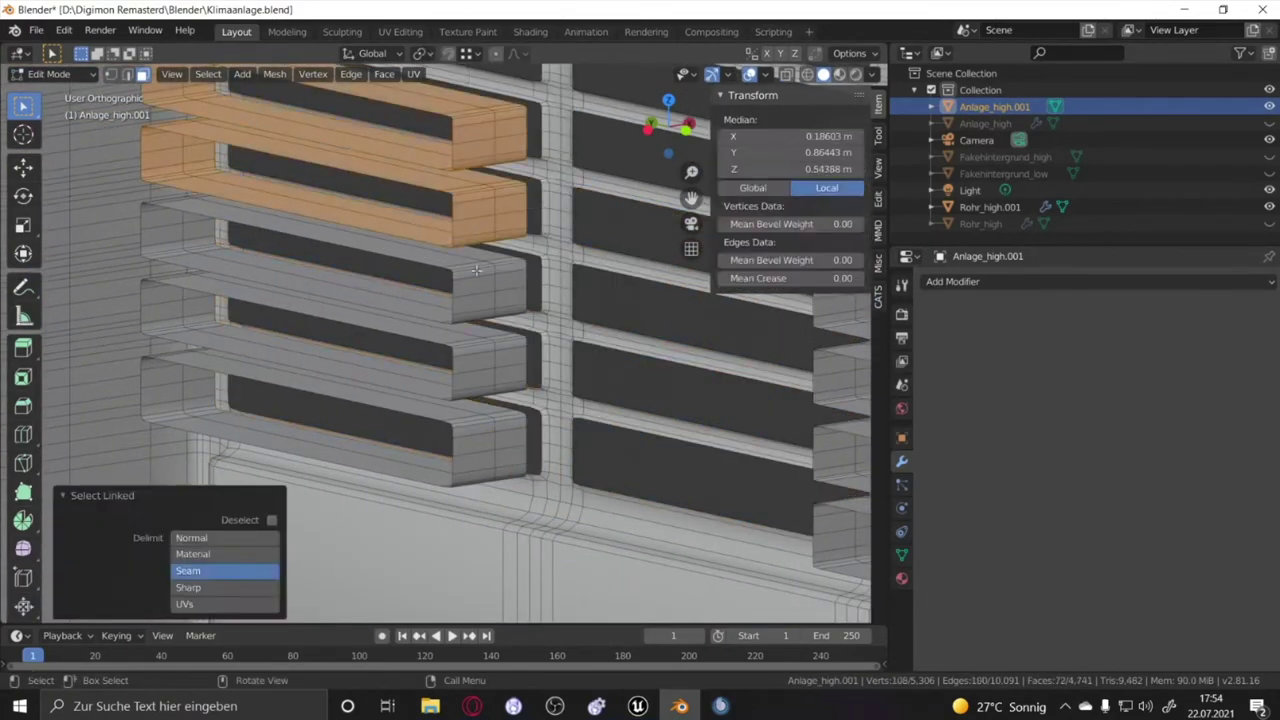
pyautogui.press('x')
pyautogui.click(299, 190)
# Remove the remaining slats by selecting linked geometry with Ctrl+L and deleting it
pyautogui.moveTo(299, 190); pyautogui.dragTo(504, 553, button='middle')
pyautogui.click(504, 553)
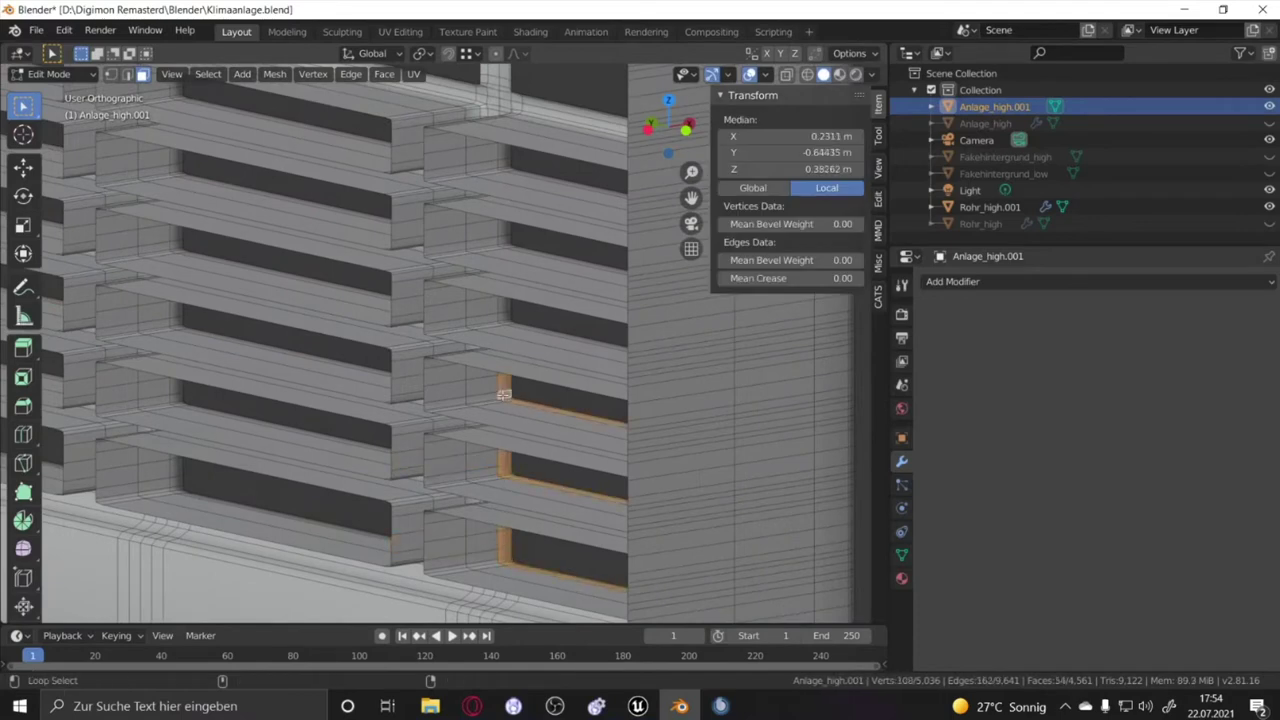
pyautogui.hotkey('ctrl', 'l')
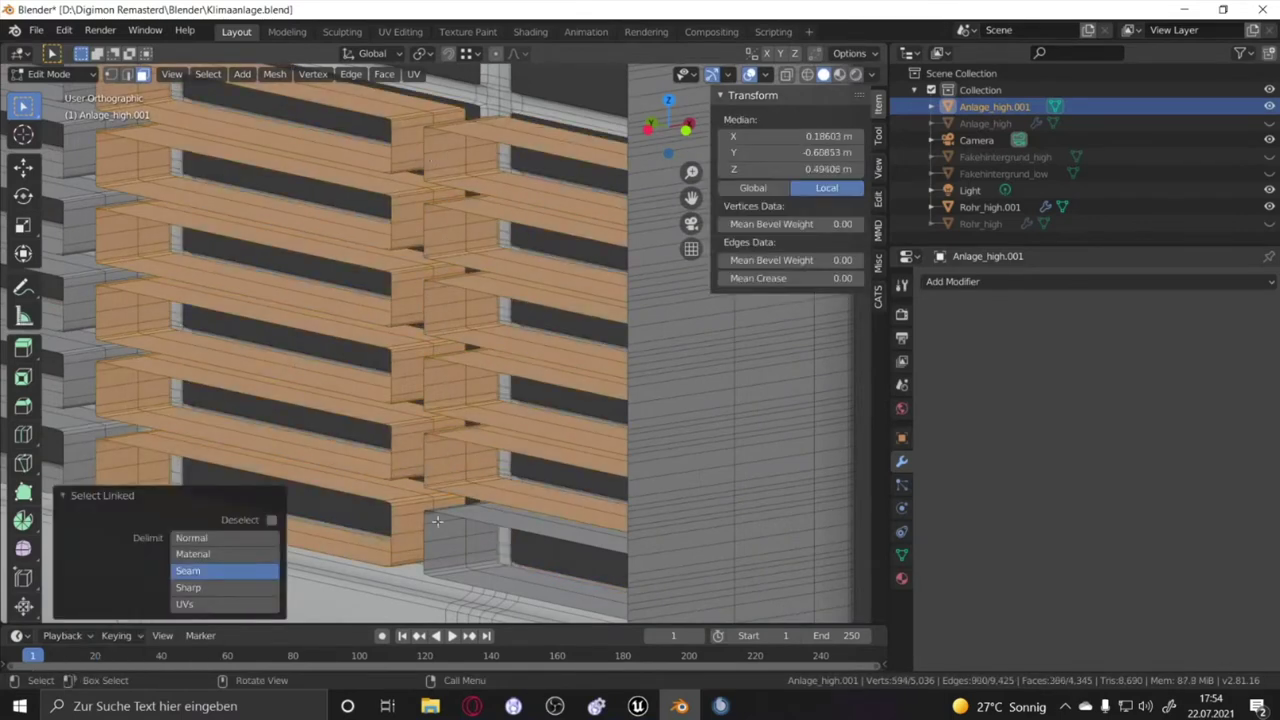
pyautogui.press('x')
pyautogui.moveTo(177, 403); pyautogui.dragTo(477, 497, button='middle')
pyautogui.click(477, 497)
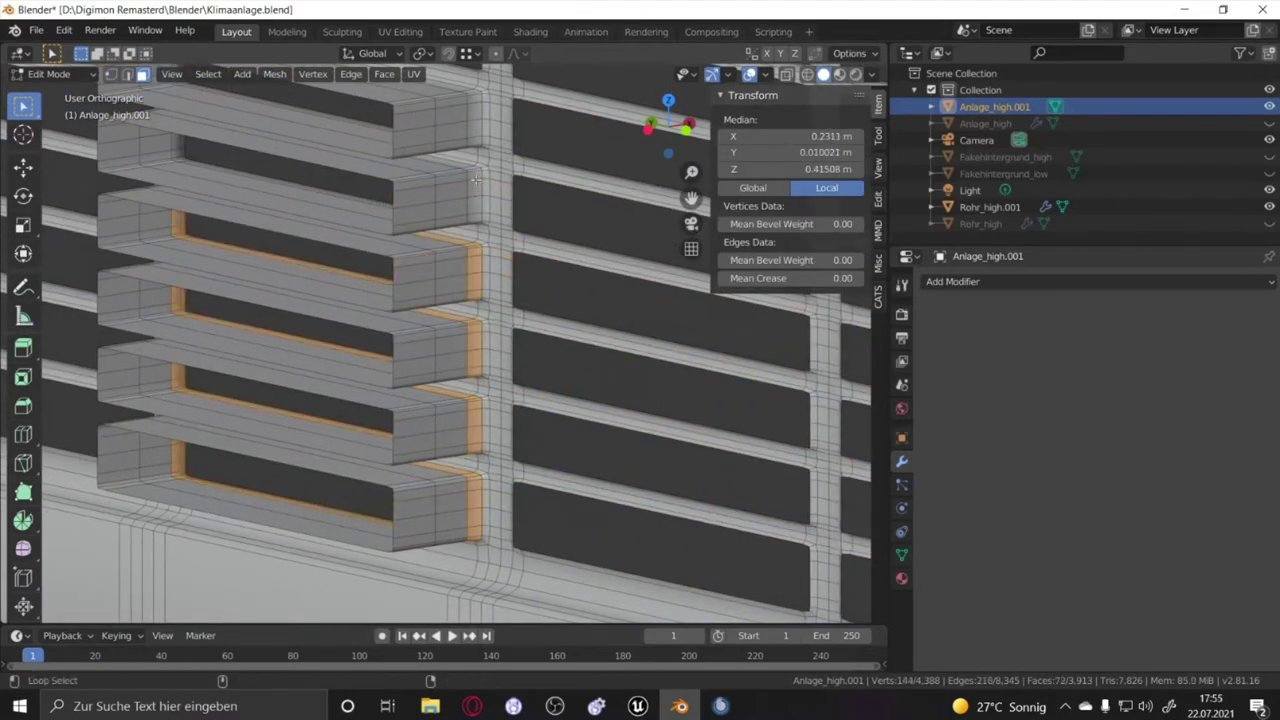
pyautogui.hotkey('ctrl', 'l')
pyautogui.press('x')
# Select the top frame edge loop and trim stray edges with Circle Select
pyautogui.moveTo(477, 179)
pyautogui.mouseDown(button='middle')
pyautogui.moveTo(481, 357)
pyautogui.moveTo(220, 235)
pyautogui.mouseUp(button='middle')
pyautogui.keyDown('alt'); pyautogui.click(220, 235); pyautogui.keyUp('alt')
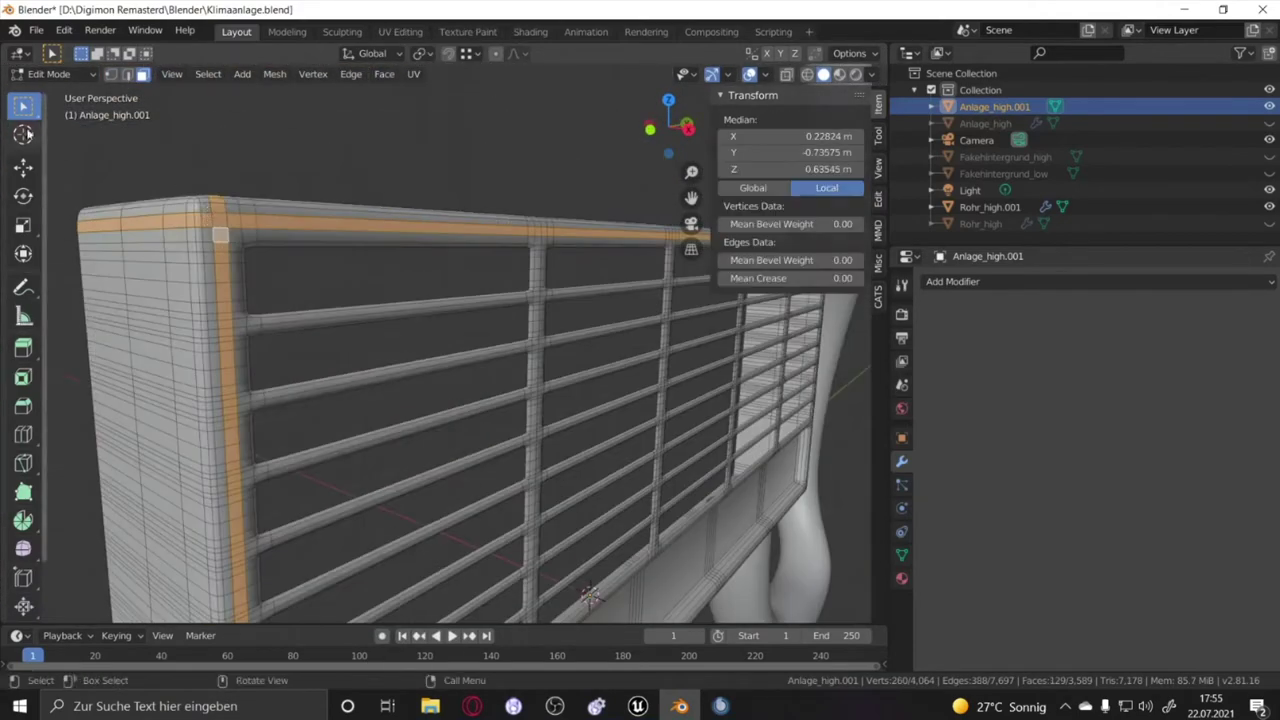
pyautogui.moveTo(127, 259); pyautogui.dragTo(84, 211, button='middle')
pyautogui.press('c')
pyautogui.moveTo(157, 293)
pyautogui.mouseDown(button='middle')
pyautogui.moveTo(260, 518)
pyautogui.moveTo(330, 430)
pyautogui.mouseUp(button='middle')
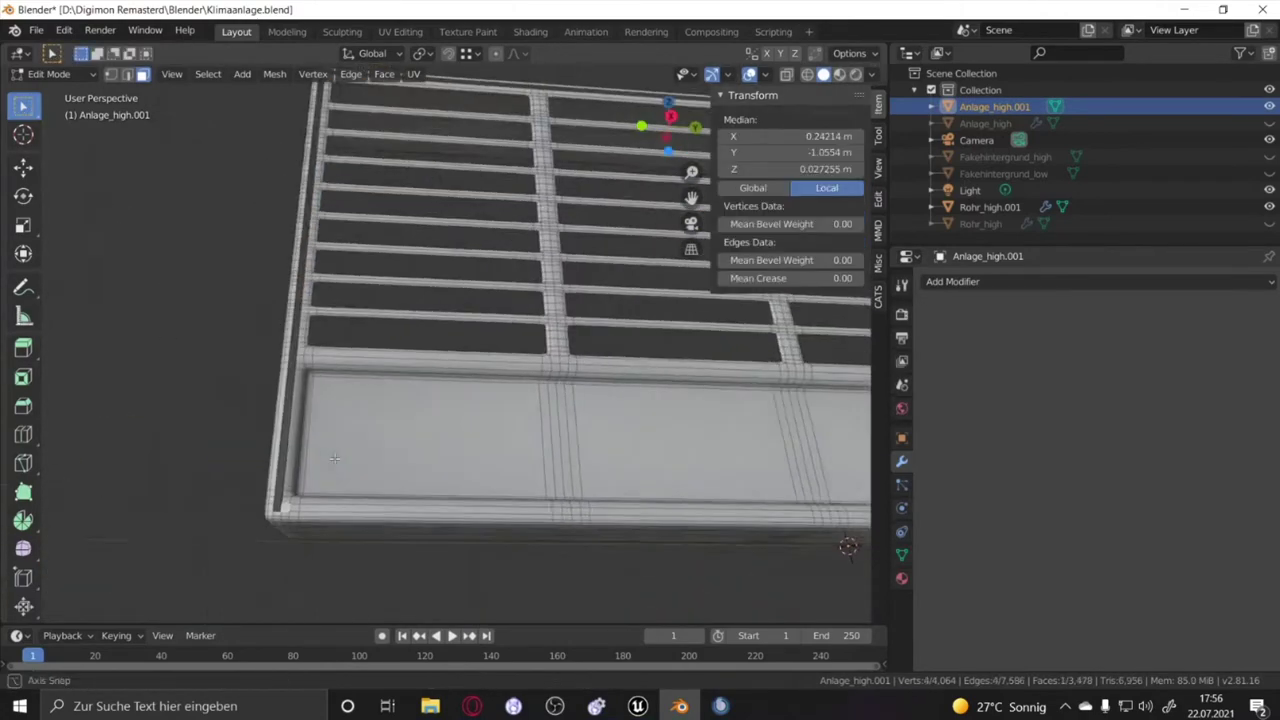
# Select the grille's bottom strip and hide the selected grille geometry
pyautogui.press('Escape')
pyautogui.keyDown('alt'); pyautogui.click(330, 385); pyautogui.keyUp('alt')
pyautogui.moveTo(330, 385); pyautogui.dragTo(420, 300, button='middle')
pyautogui.moveTo(520, 430); pyautogui.dragTo(536, 349, button='middle')
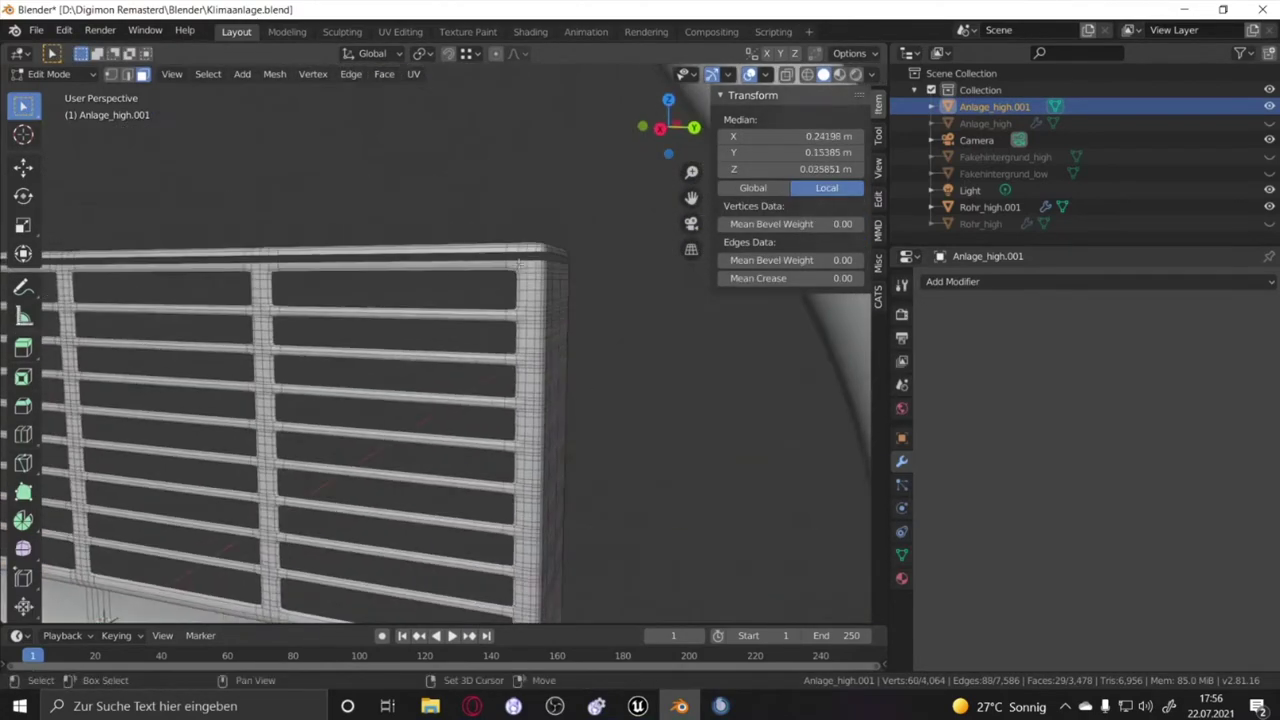
pyautogui.moveTo(549, 305)
pyautogui.mouseDown(button='middle')
pyautogui.moveTo(560, 280)
pyautogui.moveTo(380, 277)
pyautogui.mouseUp(button='middle')
pyautogui.hotkey('alt', 'a')
pyautogui.moveTo(502, 278)
pyautogui.mouseDown(button='middle')
pyautogui.moveTo(486, 329)
pyautogui.moveTo(304, 393)
pyautogui.mouseUp(button='middle')
pyautogui.press('h')
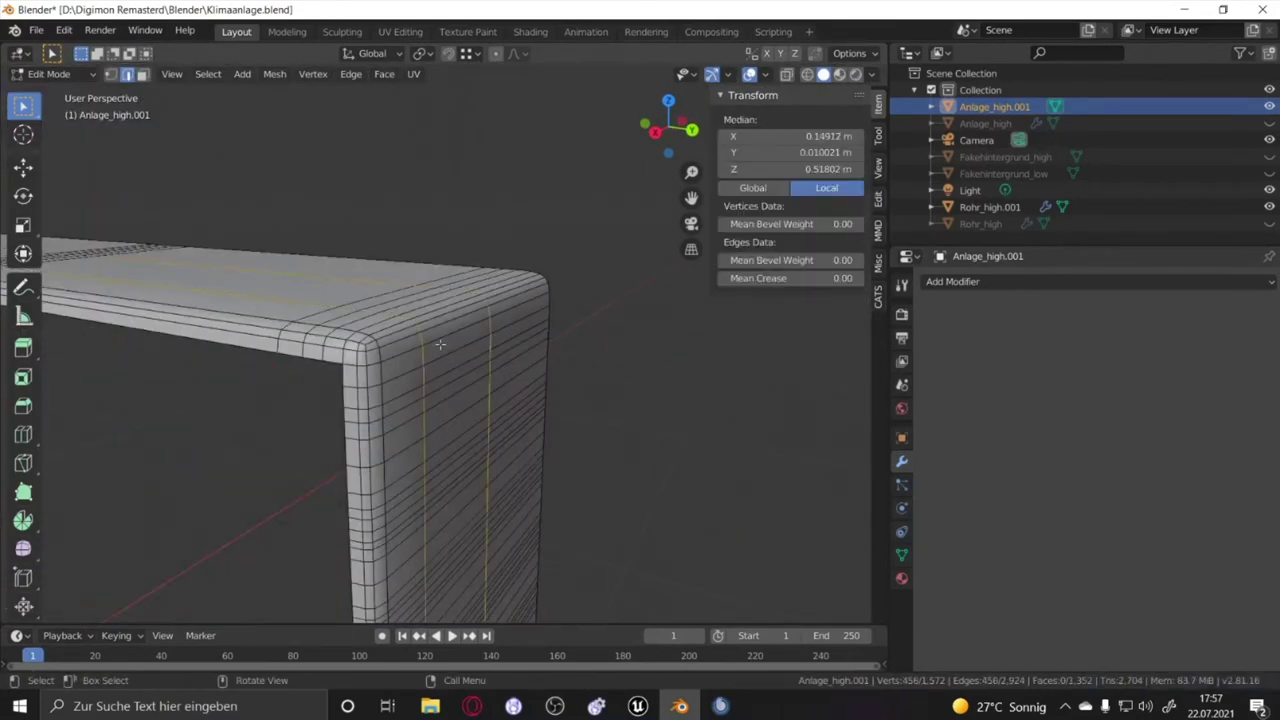
# Dissolve the edge loops at the grille frame corner
pyautogui.hotkey('ctrl', 'x')
pyautogui.moveTo(440, 344)
pyautogui.mouseDown(button='middle')
pyautogui.moveTo(600, 389)
pyautogui.moveTo(213, 329)
pyautogui.moveTo(300, 380)
pyautogui.mouseUp(button='middle')
pyautogui.hotkey('ctrl', 'x')
pyautogui.keyDown('alt'); pyautogui.click(407, 425); pyautogui.keyUp('alt')
pyautogui.keyDown('alt'); pyautogui.moveTo(380, 400); pyautogui.dragTo(407, 425, button='middle'); pyautogui.keyUp('alt')
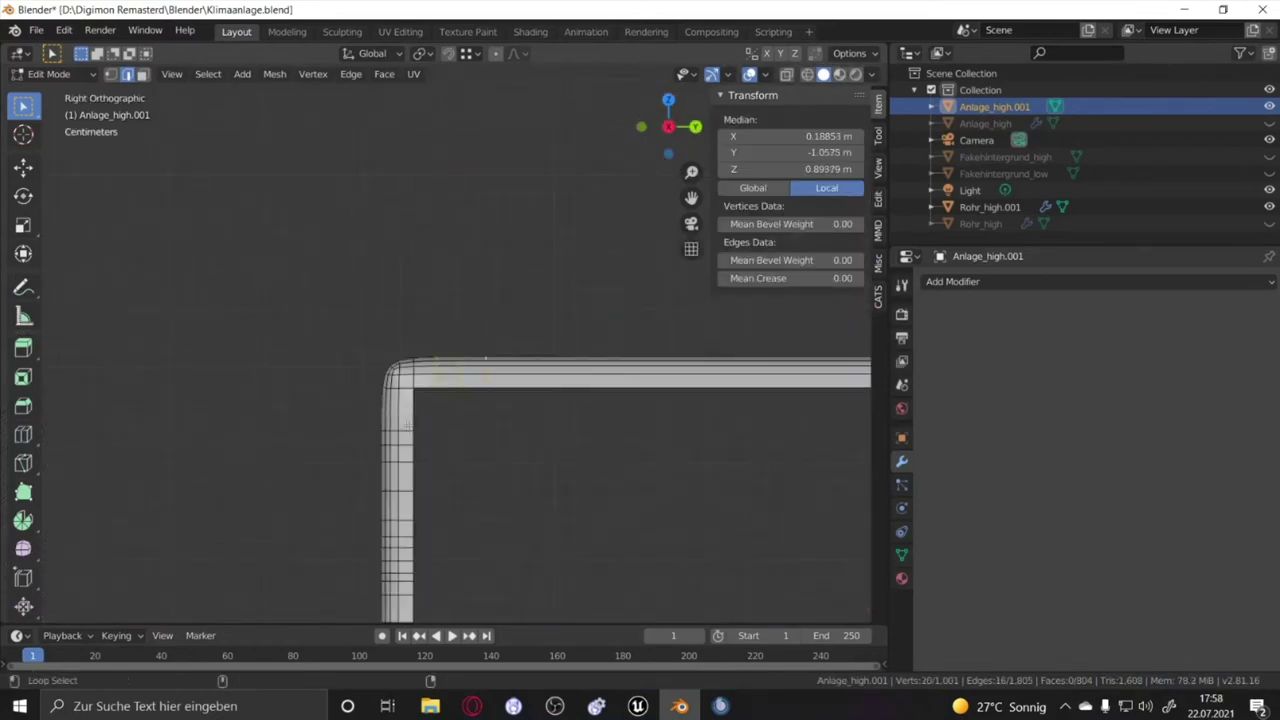
pyautogui.hotkey('ctrl', 'x')
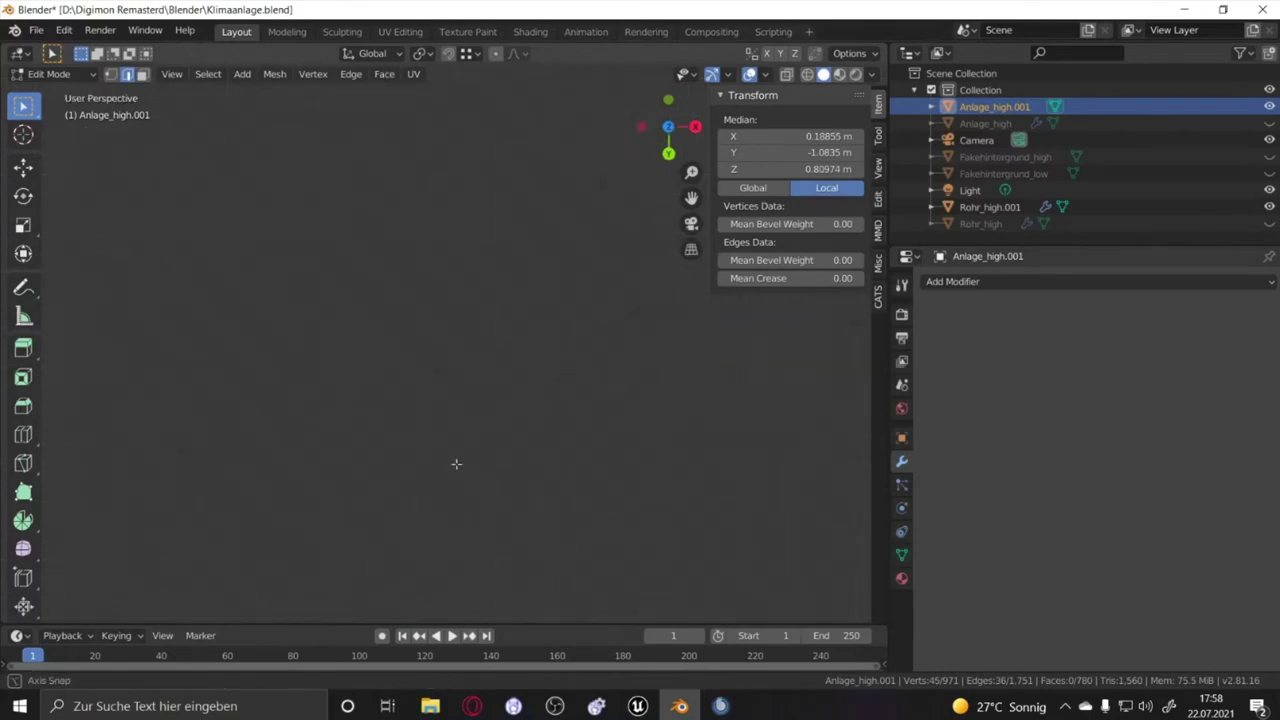
pyautogui.moveTo(456, 463)
pyautogui.mouseDown(button='middle')
pyautogui.moveTo(286, 569)
pyautogui.moveTo(445, 472)
pyautogui.moveTo(512, 462)
pyautogui.mouseUp(button='middle')
pyautogui.keyDown('alt'); pyautogui.click(445, 472); pyautogui.keyUp('alt')
pyautogui.hotkey('ctrl', 'x')
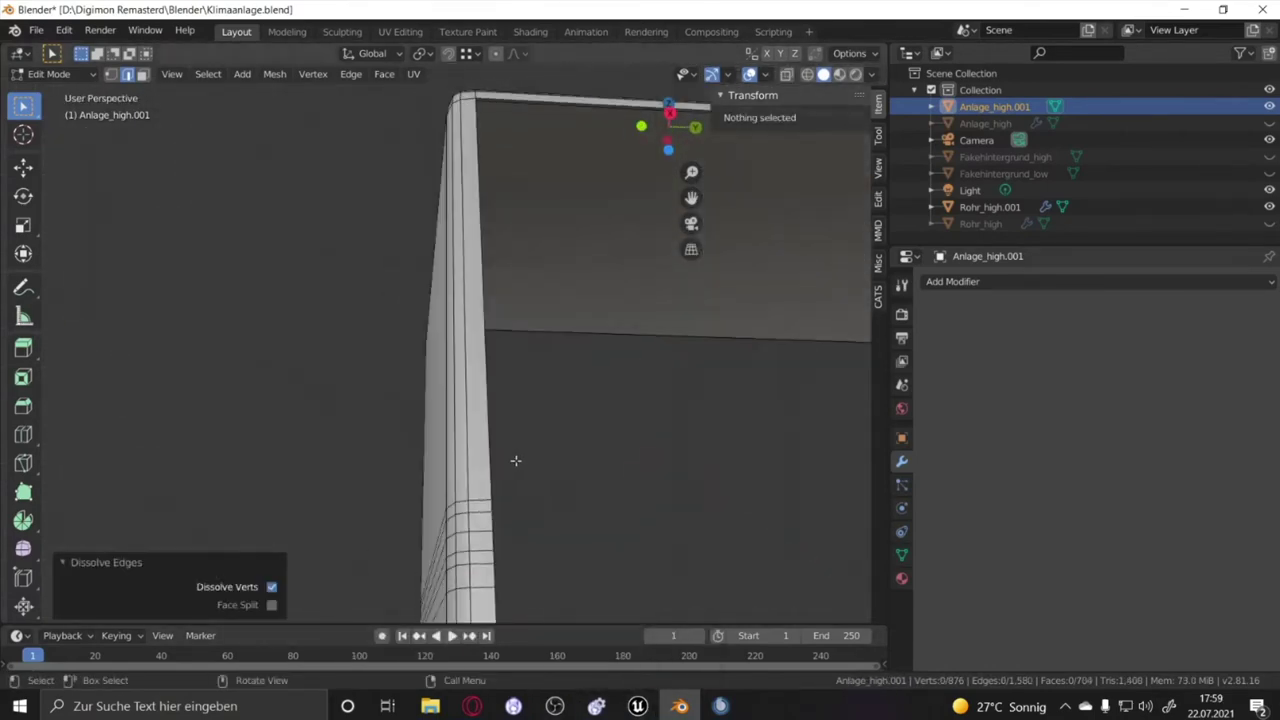
# Select an edge ring around the frame in side view and dissolve it
pyautogui.click(476, 500)
pyautogui.moveTo(656, 352); pyautogui.dragTo(600, 362, button='middle')
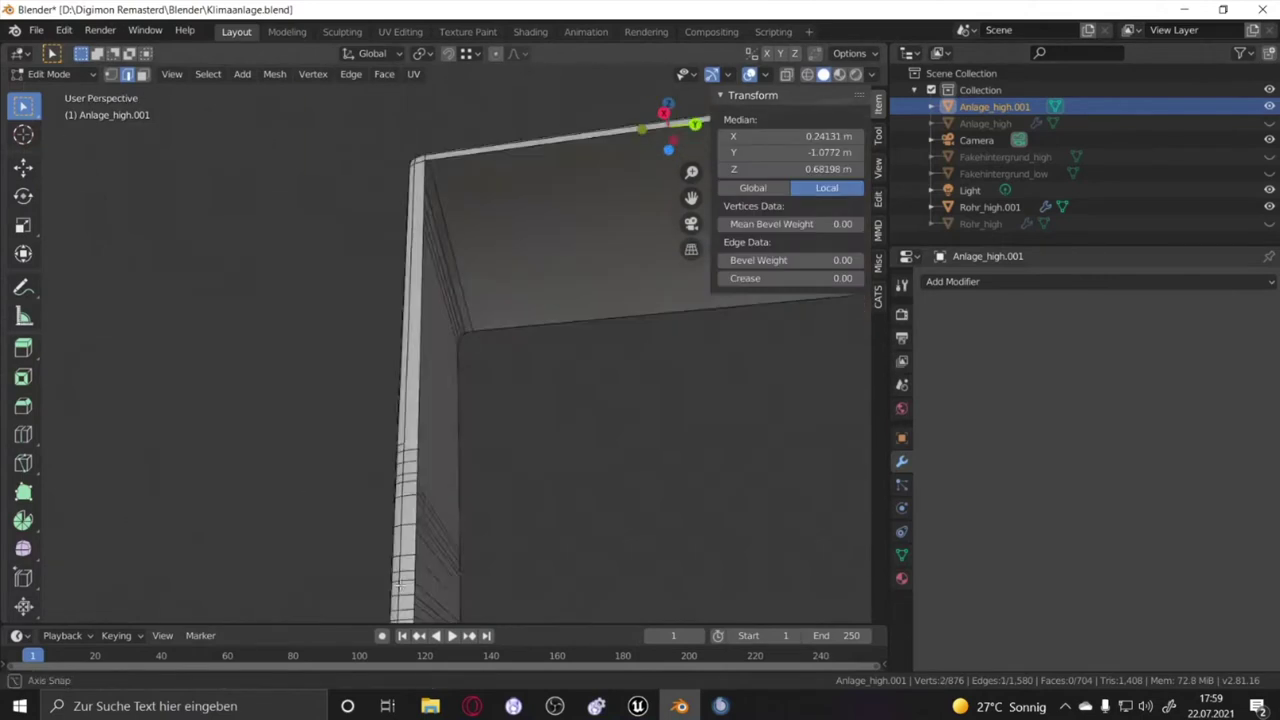
pyautogui.keyDown('ctrl'); pyautogui.keyDown('alt'); pyautogui.click(598, 363); pyautogui.keyUp('alt'); pyautogui.keyUp('ctrl')
pyautogui.press('KP_3')
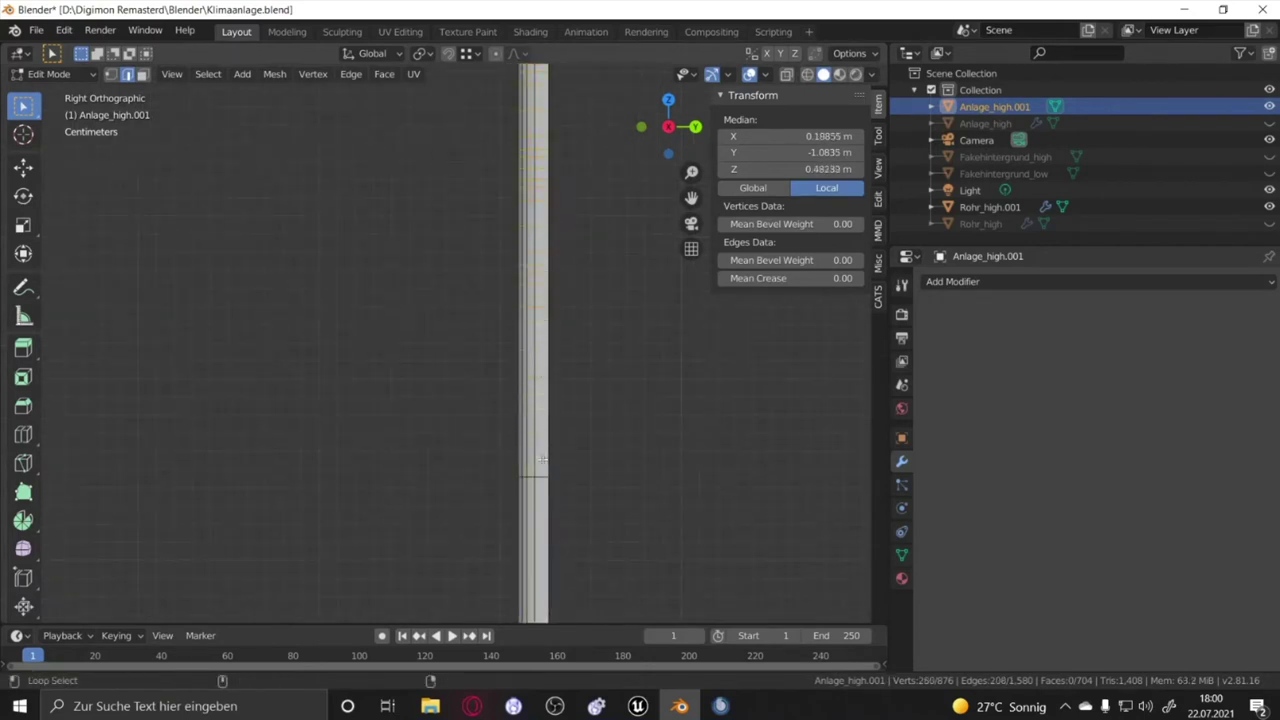
pyautogui.hotkey('ctrl', 'x')
pyautogui.keyDown('alt'); pyautogui.click(403, 414); pyautogui.keyUp('alt')
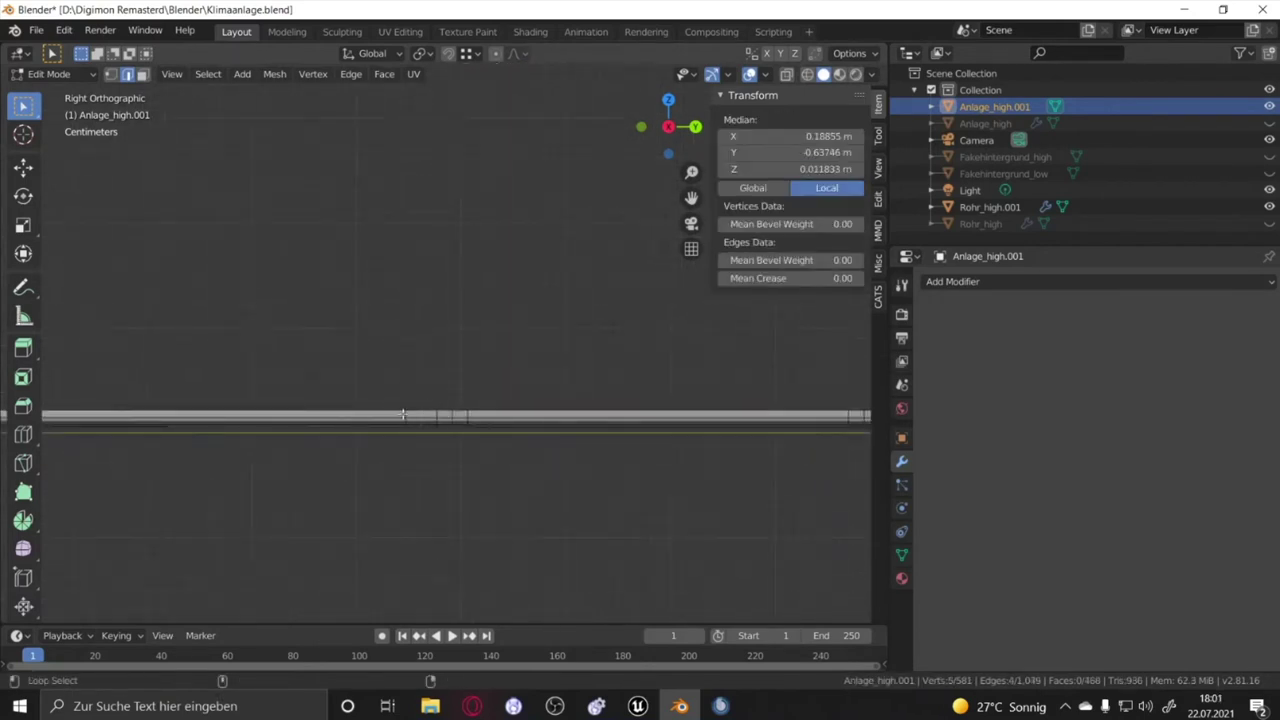
pyautogui.moveTo(462, 383)
pyautogui.mouseDown(button='middle')
pyautogui.moveTo(786, 338)
pyautogui.moveTo(491, 315)
pyautogui.mouseUp(button='middle')
# Dissolve the horizontal edge loops on the housing side and corner
pyautogui.keyDown('alt'); pyautogui.click(491, 315); pyautogui.keyUp('alt')
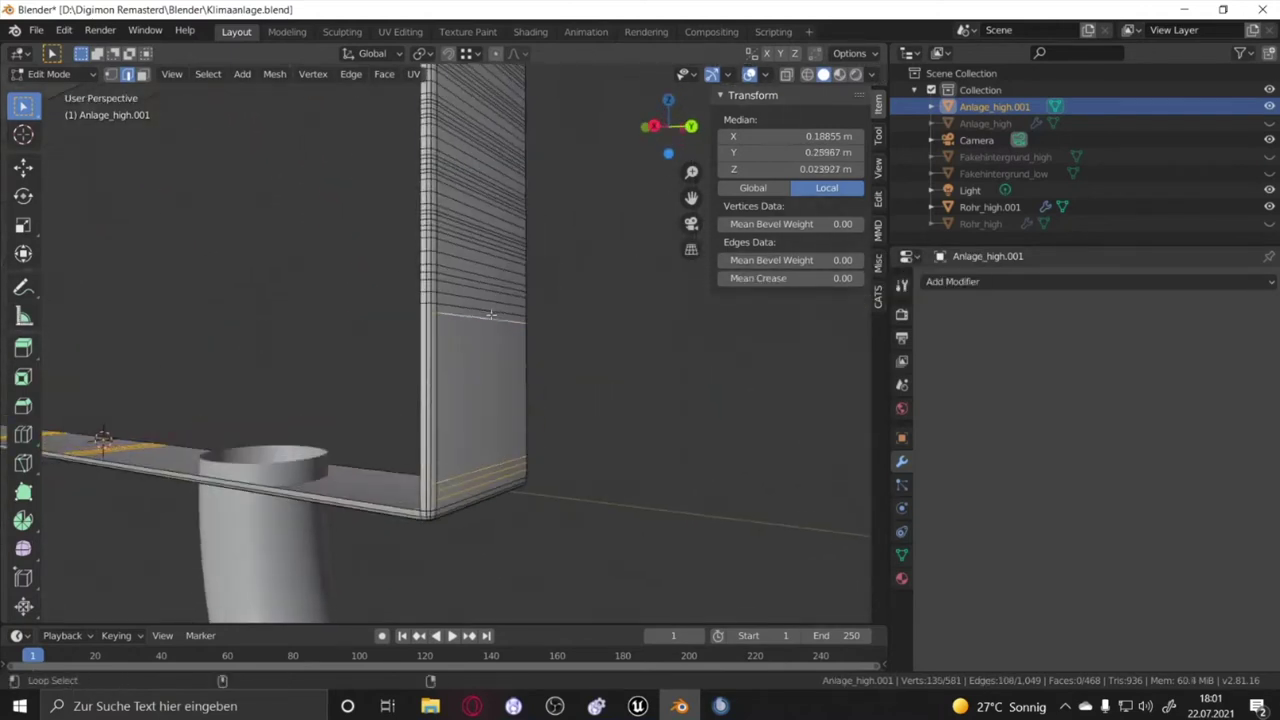
pyautogui.moveTo(473, 224); pyautogui.dragTo(448, 245, button='middle')
pyautogui.keyDown('alt'); pyautogui.click(448, 245); pyautogui.keyUp('alt')
pyautogui.scroll(2, 448, 245)
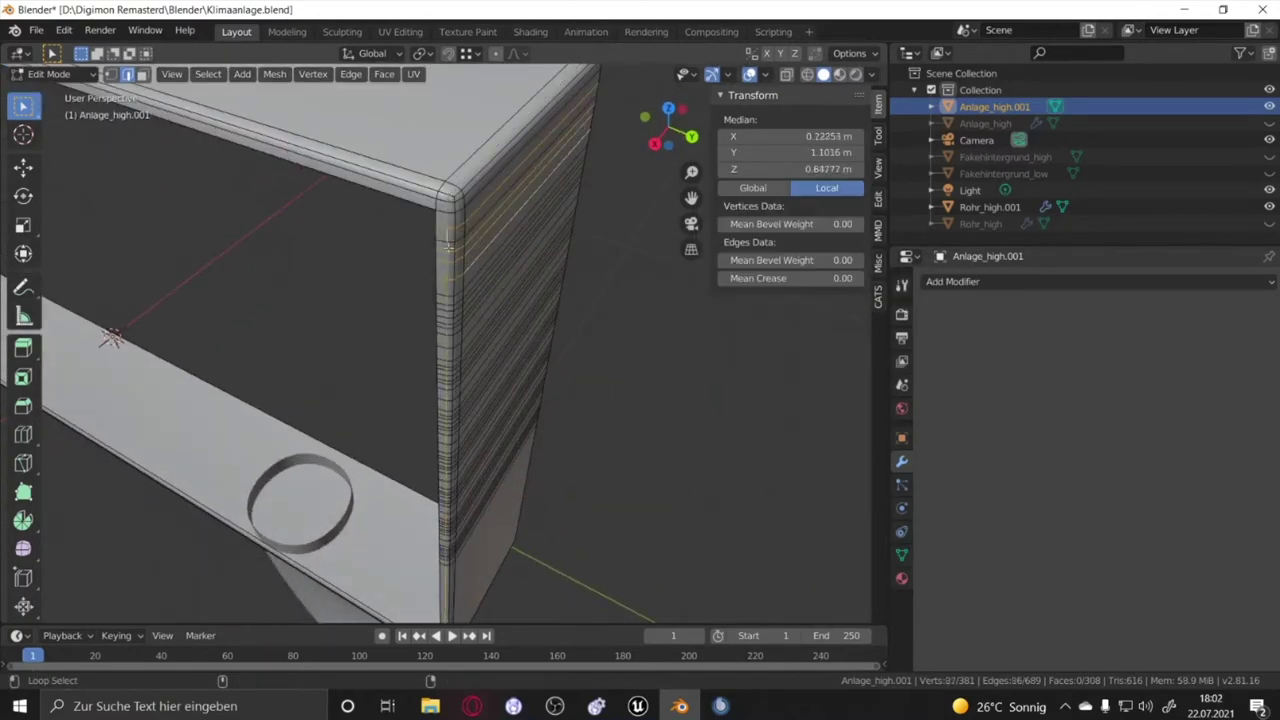
pyautogui.moveTo(440, 323); pyautogui.dragTo(447, 438, button='middle')
pyautogui.keyDown('alt'); pyautogui.keyDown('shift'); pyautogui.click(447, 438); pyautogui.keyUp('shift'); pyautogui.keyUp('alt')
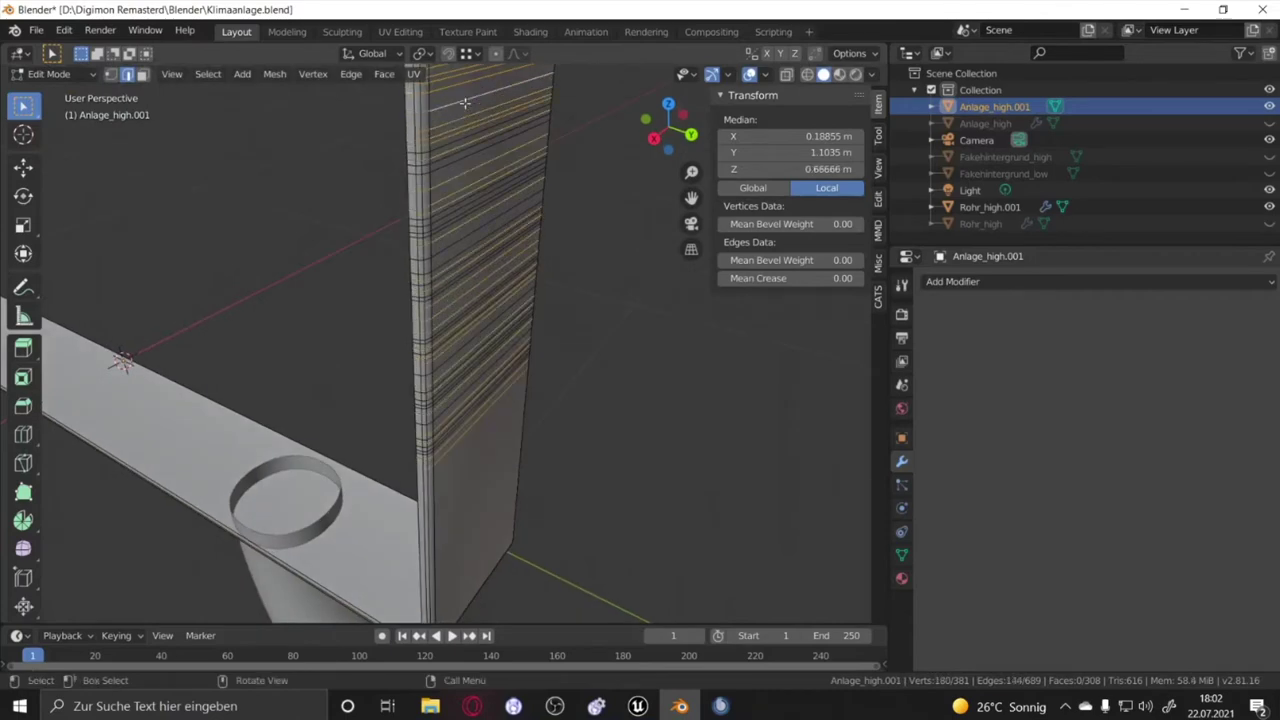
pyautogui.hotkey('ctrl', 'x')
# Dissolve another edge loop around the frame
pyautogui.keyDown('alt'); pyautogui.keyDown('shift'); pyautogui.click(472, 310); pyautogui.keyUp('shift'); pyautogui.keyUp('alt')
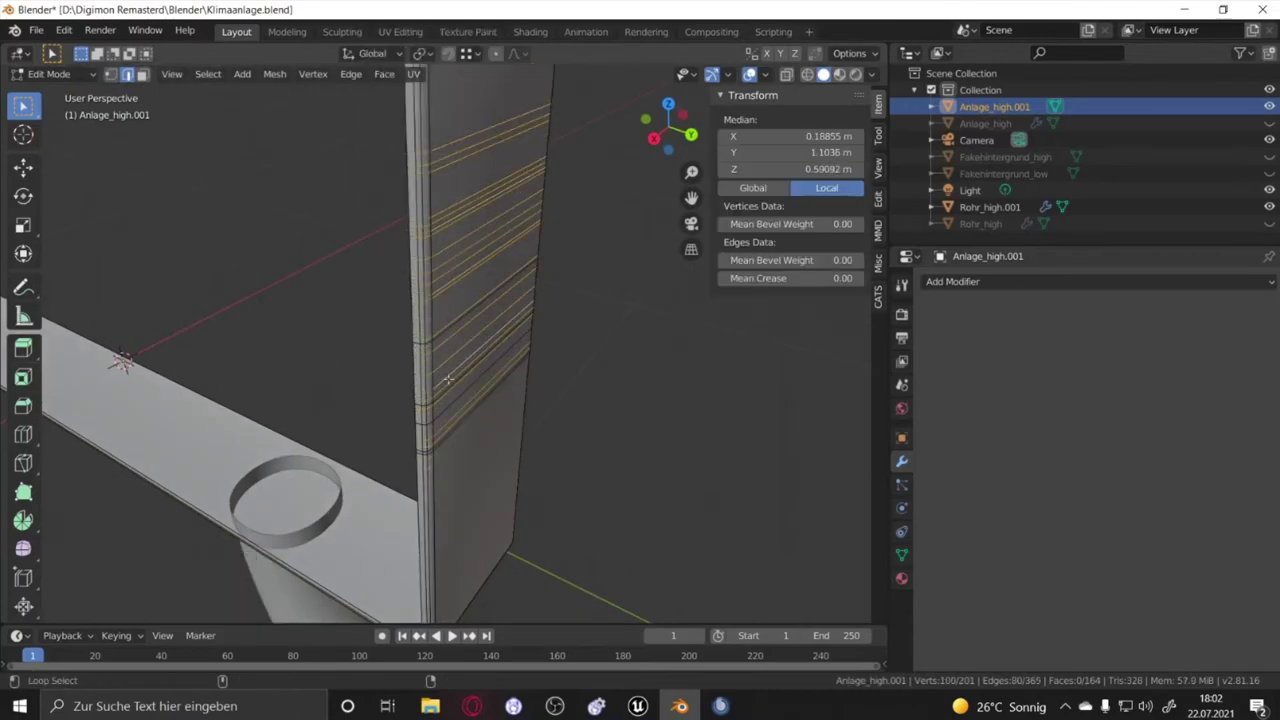
pyautogui.moveTo(448, 378)
pyautogui.mouseDown(button='middle')
pyautogui.moveTo(466, 294)
pyautogui.moveTo(497, 274)
pyautogui.moveTo(480, 337)
pyautogui.mouseUp(button='middle')
pyautogui.hotkey('ctrl', 'x')
pyautogui.scroll(2, 480, 337)
# Fill the open gap in the housing with a face and dissolve another housing loop
pyautogui.click(262, 310)
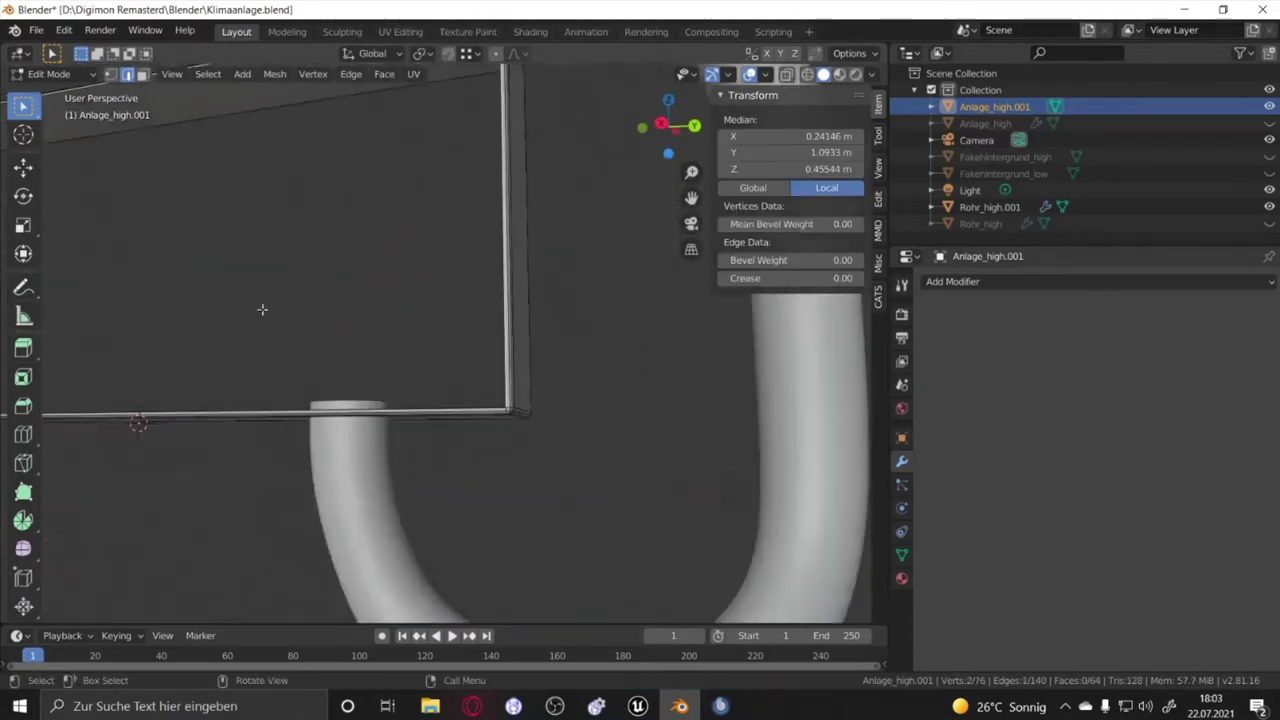
pyautogui.moveTo(262, 310)
pyautogui.mouseDown(button='middle')
pyautogui.moveTo(423, 351)
pyautogui.moveTo(267, 286)
pyautogui.moveTo(557, 466)
pyautogui.moveTo(543, 571)
pyautogui.moveTo(570, 358)
pyautogui.mouseUp(button='middle')
pyautogui.keyDown('alt'); pyautogui.click(423, 351); pyautogui.keyUp('alt')
pyautogui.press('f')
pyautogui.keyDown('alt'); pyautogui.click(267, 286); pyautogui.keyUp('alt')
pyautogui.hotkey('ctrl', 'x')
# Return to Object Mode, save the file, and reselect the simplified housing
pyautogui.press('Tab')
pyautogui.hotkey('ctrl', 's')
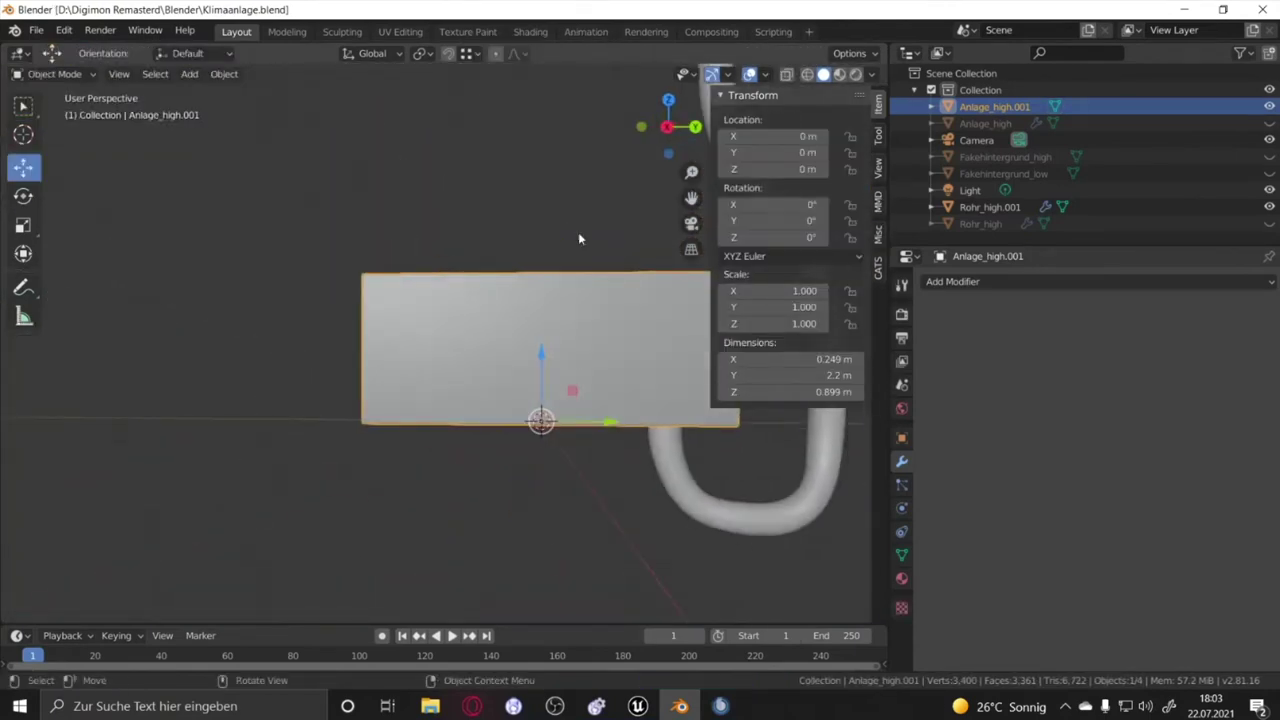
pyautogui.click(690, 430)
pyautogui.moveTo(690, 430); pyautogui.dragTo(686, 405, button='middle')
pyautogui.click(330, 380)
pyautogui.moveTo(330, 380)
pyautogui.mouseDown(button='middle')
pyautogui.moveTo(446, 384)
pyautogui.moveTo(311, 355)
pyautogui.mouseUp(button='middle')
# On the high-poly housing, select connected faces in X-ray back view and nudge them slightly
pyautogui.press('Tab')
pyautogui.moveTo(640, 300)
pyautogui.mouseDown(button='middle')
pyautogui.moveTo(480, 300)
pyautogui.moveTo(351, 449)
pyautogui.moveTo(405, 580)
pyautogui.moveTo(540, 420)
pyautogui.mouseUp(button='middle')
pyautogui.click(1036, 106)
pyautogui.click(381, 429)
pyautogui.press('l')
pyautogui.scroll(3, 381, 429)
pyautogui.hotkey('alt', 'z')
pyautogui.press('ctrl+KP_1')
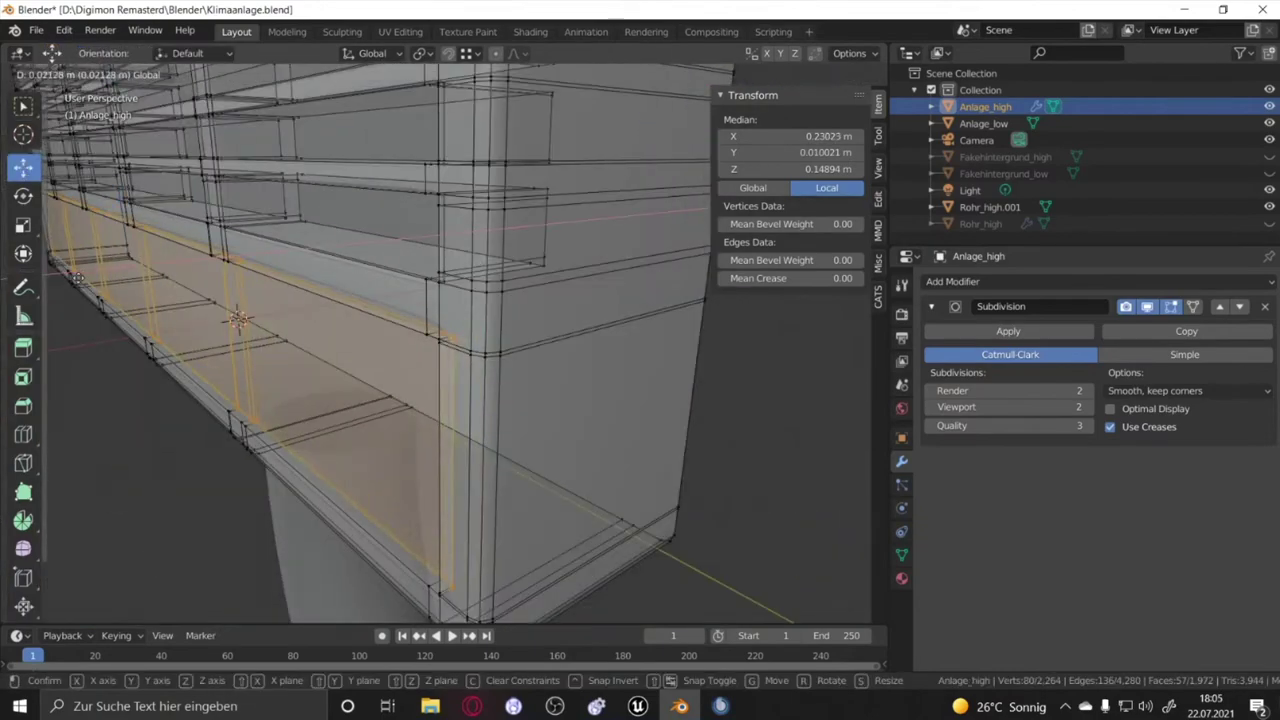
pyautogui.press('Tab')
pyautogui.hotkey('alt', 'z')
pyautogui.moveTo(580, 346)
pyautogui.mouseDown(button='middle')
pyautogui.moveTo(446, 374)
pyautogui.moveTo(428, 362)
pyautogui.mouseUp(button='middle')
# Hide the high-poly housing and edit the pipe copy Rohr_high.001 in side view
pyautogui.press('h')
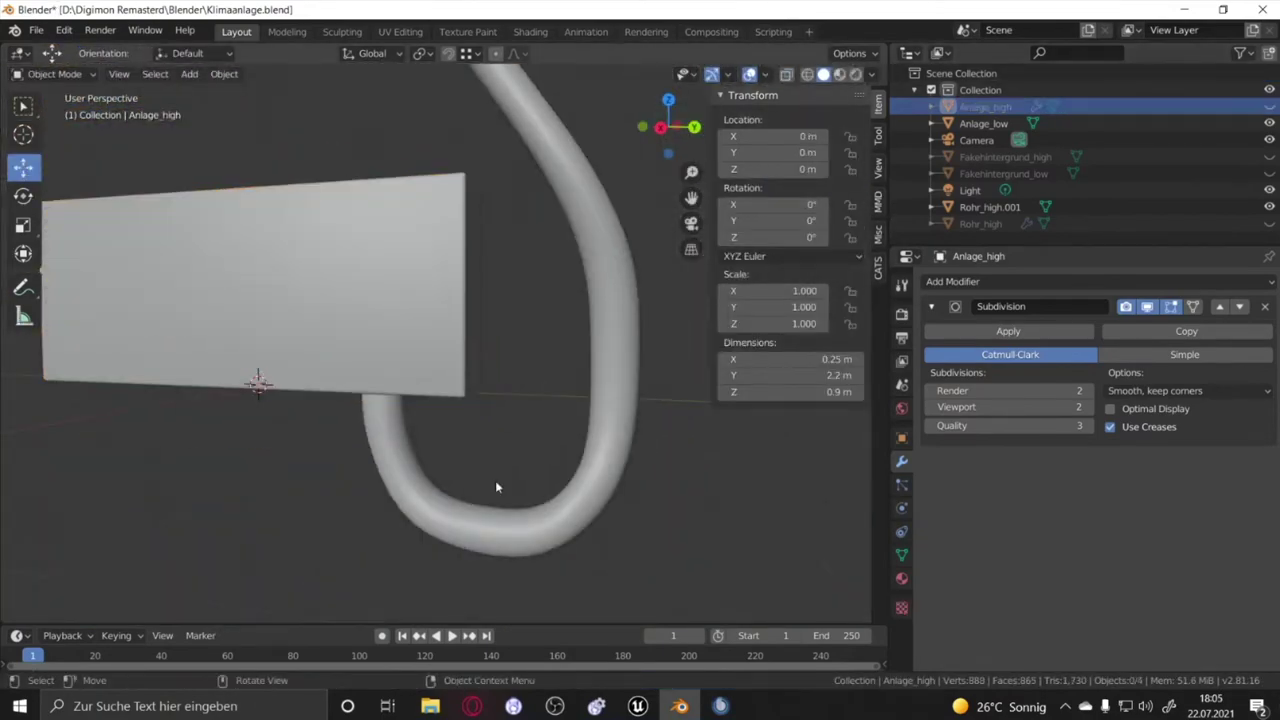
pyautogui.click(495, 480)
pyautogui.press('Tab')
pyautogui.scroll(4, 495, 480)
pyautogui.moveTo(614, 457); pyautogui.dragTo(387, 108, button='middle')
pyautogui.press('KP_3')
# Dissolve the surplus edge loops at the pipe's end and along its lower section
pyautogui.keyDown('alt'); pyautogui.click(420, 325); pyautogui.keyUp('alt')
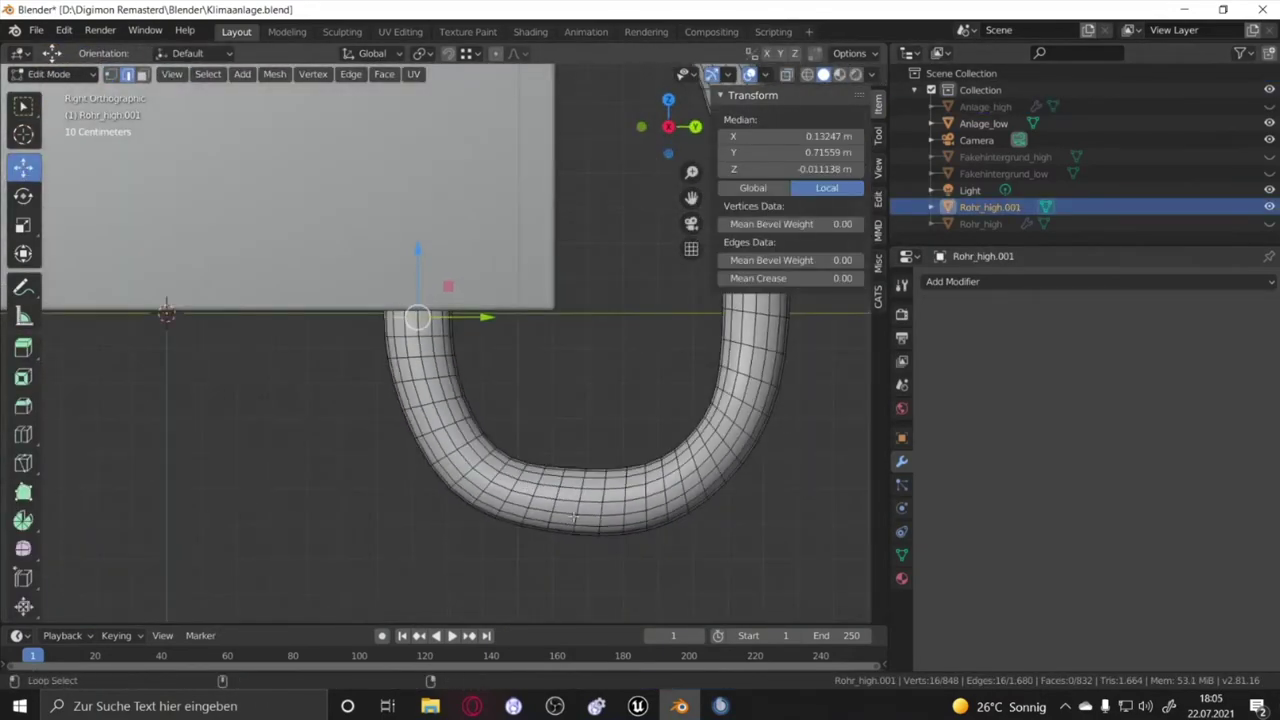
pyautogui.press('x')
pyautogui.click(467, 475)
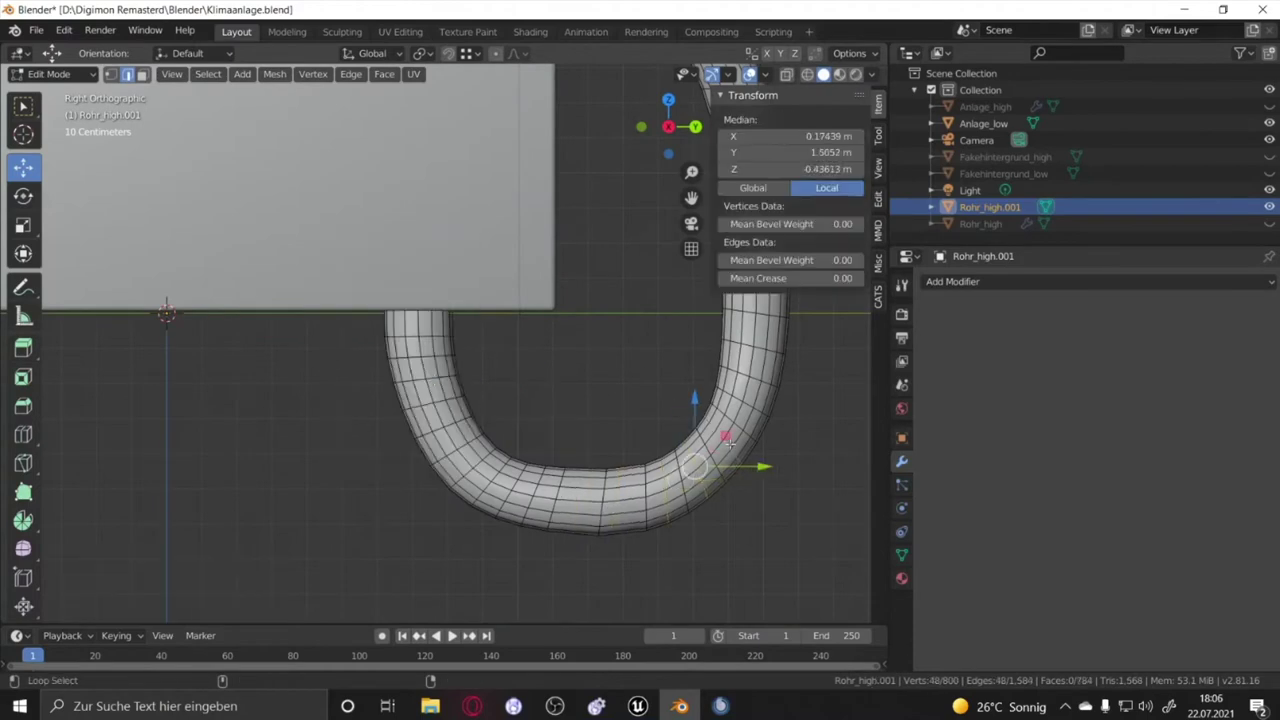
pyautogui.scroll(3, 727, 440)
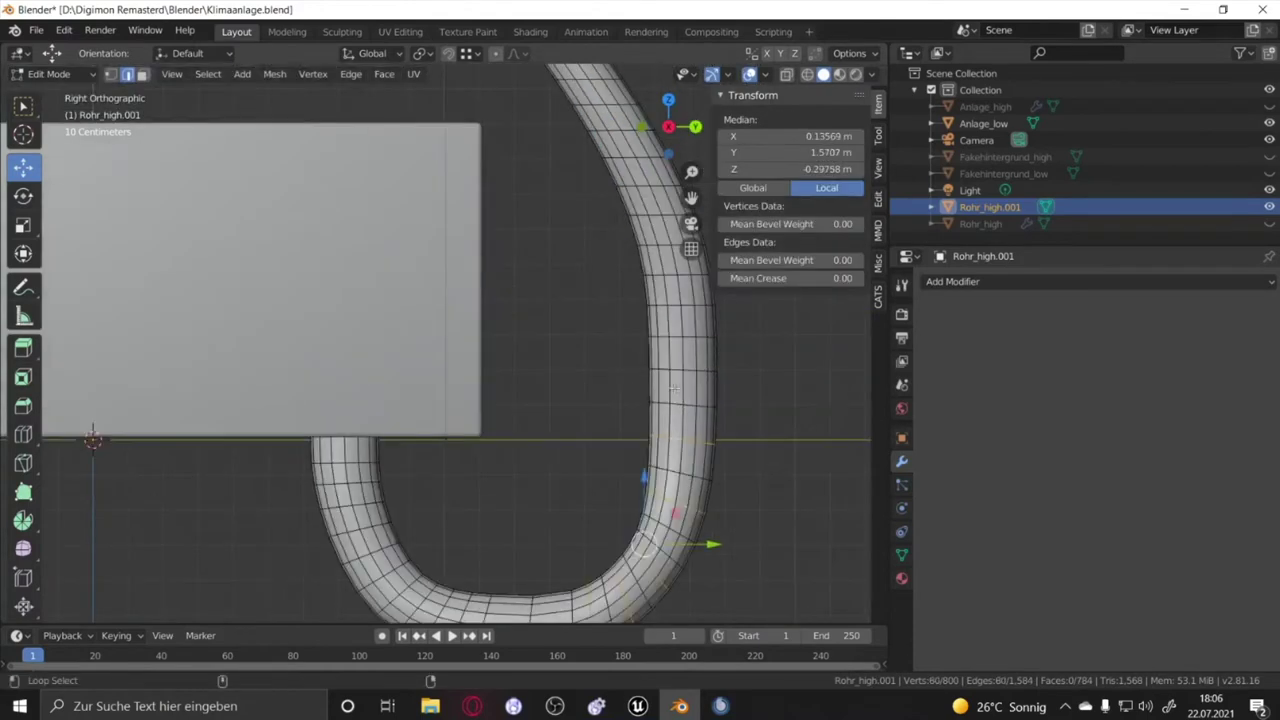
pyautogui.moveTo(655, 490); pyautogui.dragTo(548, 486, button='middle')
pyautogui.press('x')
pyautogui.click(450, 380)
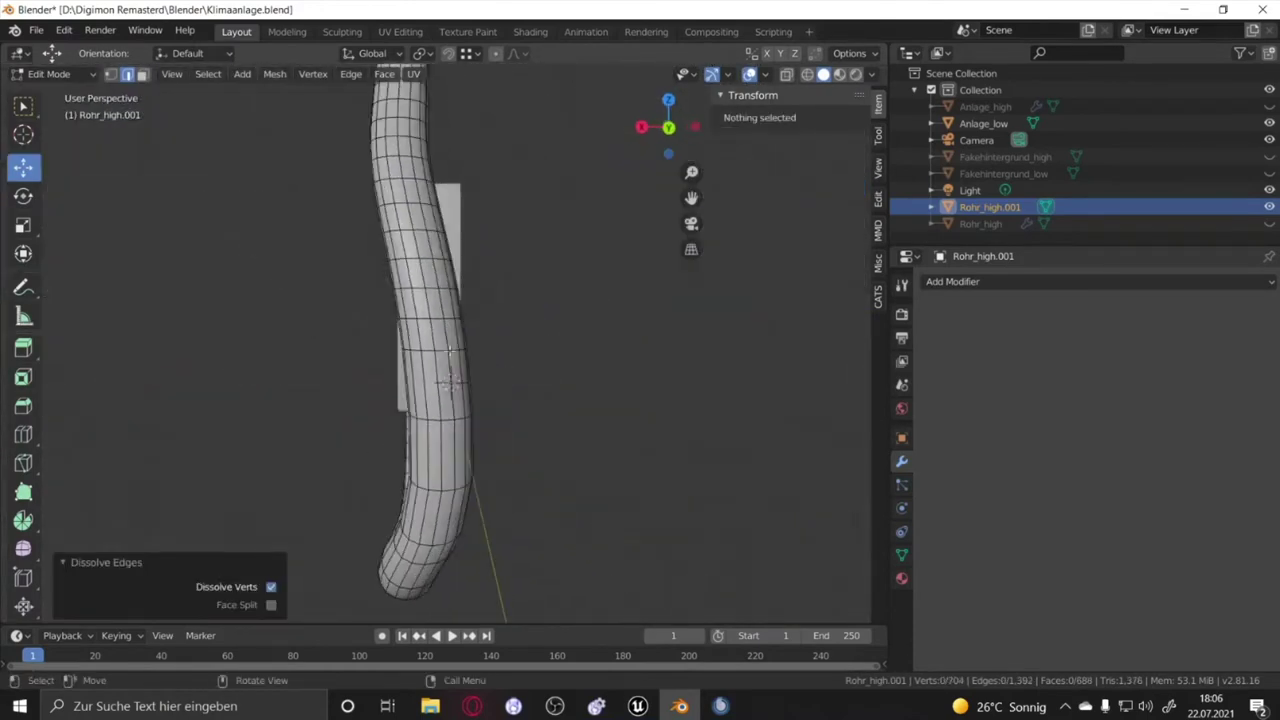
pyautogui.keyDown('alt'); pyautogui.click(450, 380); pyautogui.keyUp('alt')
pyautogui.scroll(3, 600, 251)
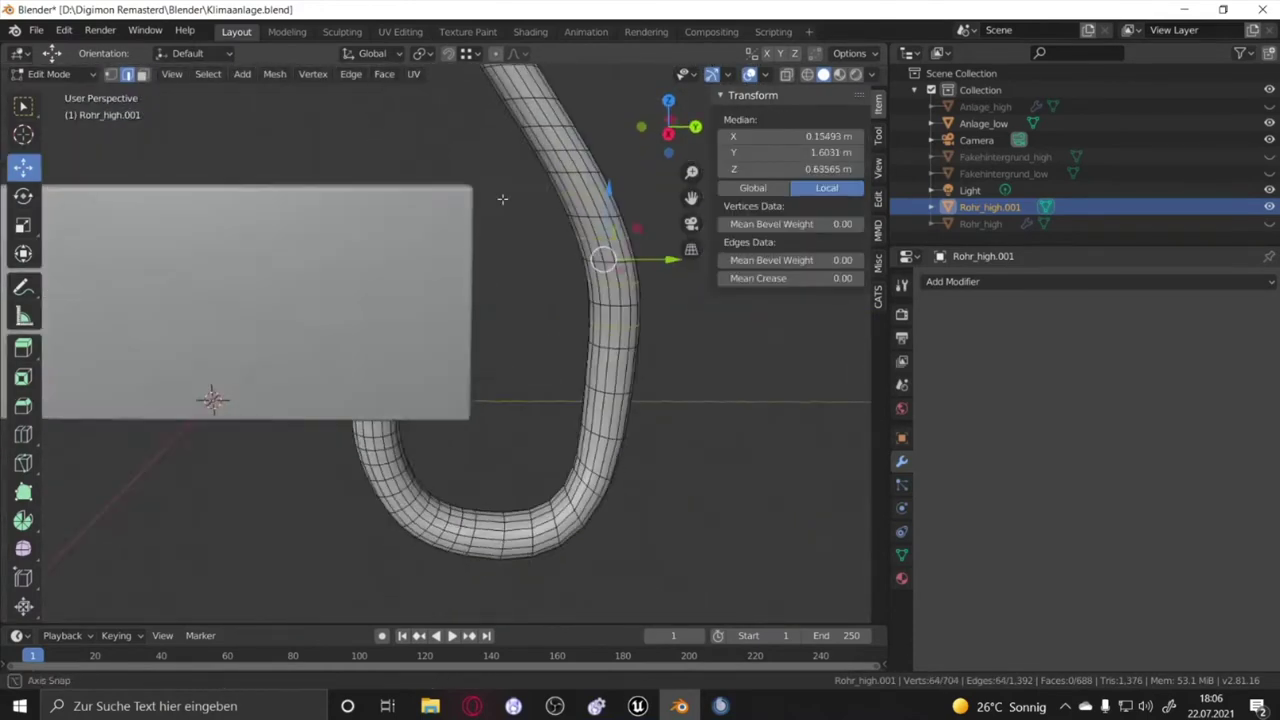
pyautogui.moveTo(600, 251)
pyautogui.mouseDown(button='middle')
pyautogui.moveTo(546, 429)
pyautogui.moveTo(413, 405)
pyautogui.mouseUp(button='middle')
pyautogui.hotkey('ctrl', 'x')
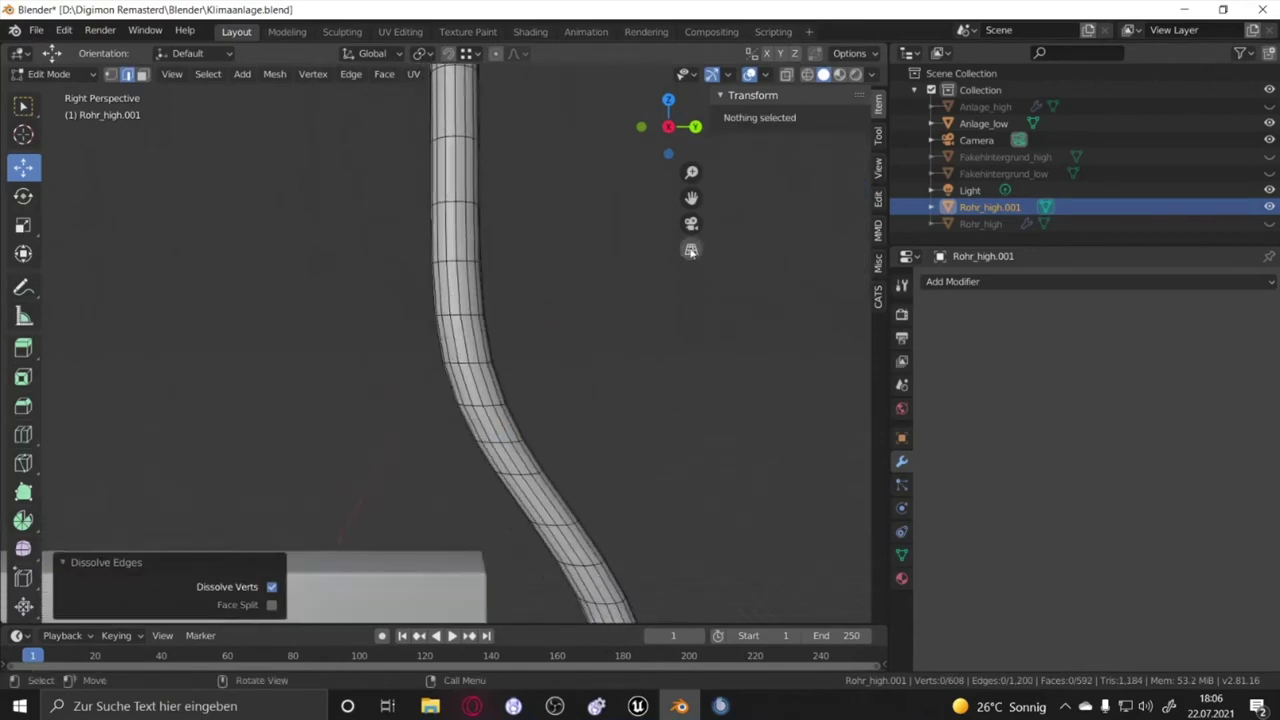
# Dissolve the remaining loops up the pipe, reaching 600 vertices, and return to Object Mode
pyautogui.keyDown('alt'); pyautogui.click(457, 208); pyautogui.keyUp('alt')
pyautogui.moveTo(457, 208); pyautogui.dragTo(420, 300, button='middle')
pyautogui.hotkey('ctrl', 'x')
pyautogui.keyDown('alt'); pyautogui.click(468, 500); pyautogui.keyUp('alt')
pyautogui.moveTo(468, 500)
pyautogui.mouseDown(button='middle')
pyautogui.moveTo(380, 187)
pyautogui.moveTo(460, 300)
pyautogui.mouseUp(button='middle')
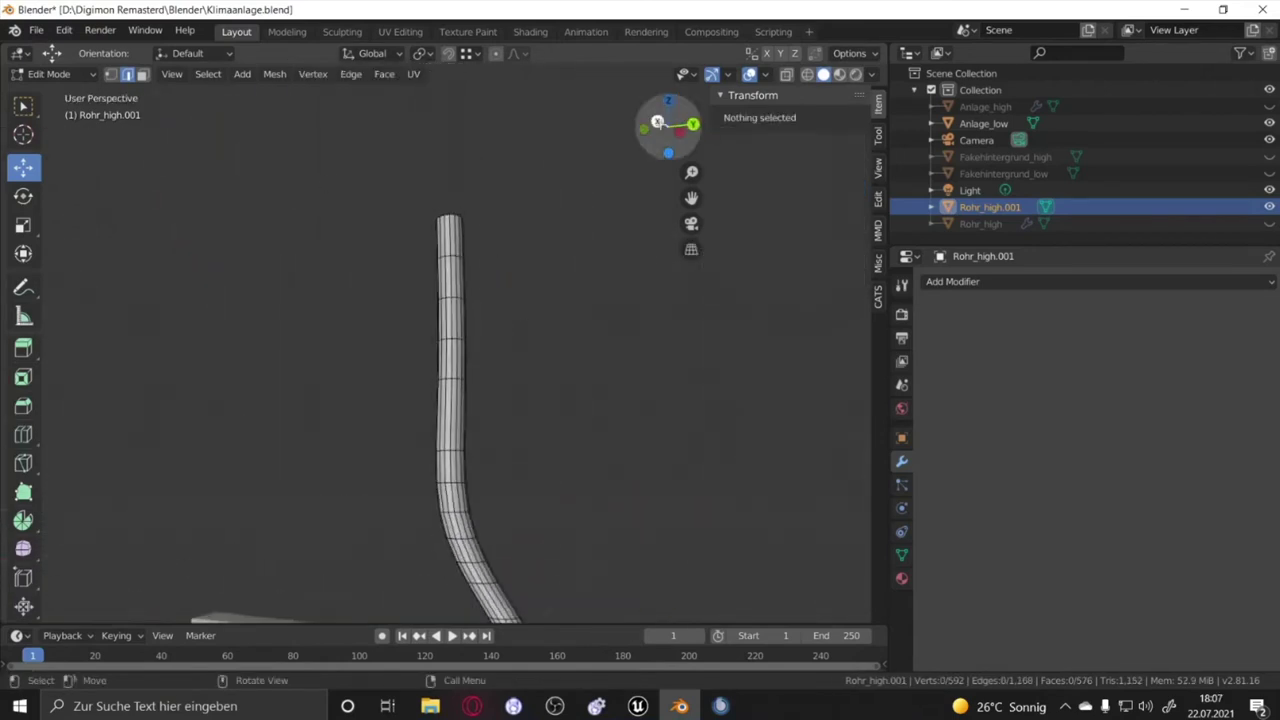
pyautogui.keyDown('alt'); pyautogui.click(470, 235); pyautogui.keyUp('alt')
pyautogui.moveTo(470, 235)
pyautogui.mouseDown(button='middle')
pyautogui.moveTo(453, 338)
pyautogui.moveTo(479, 334)
pyautogui.moveTo(517, 274)
pyautogui.mouseUp(button='middle')
pyautogui.keyDown('alt'); pyautogui.click(479, 334); pyautogui.keyUp('alt')
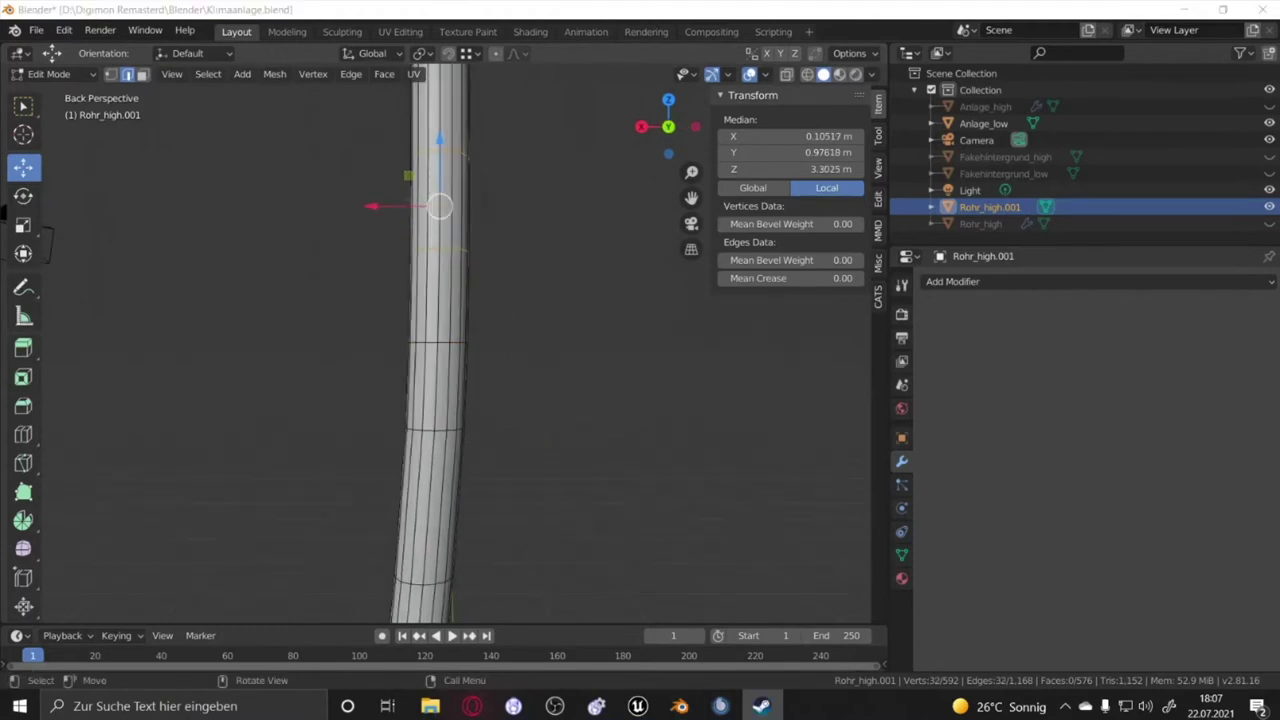
pyautogui.hotkey('ctrl', 'x')
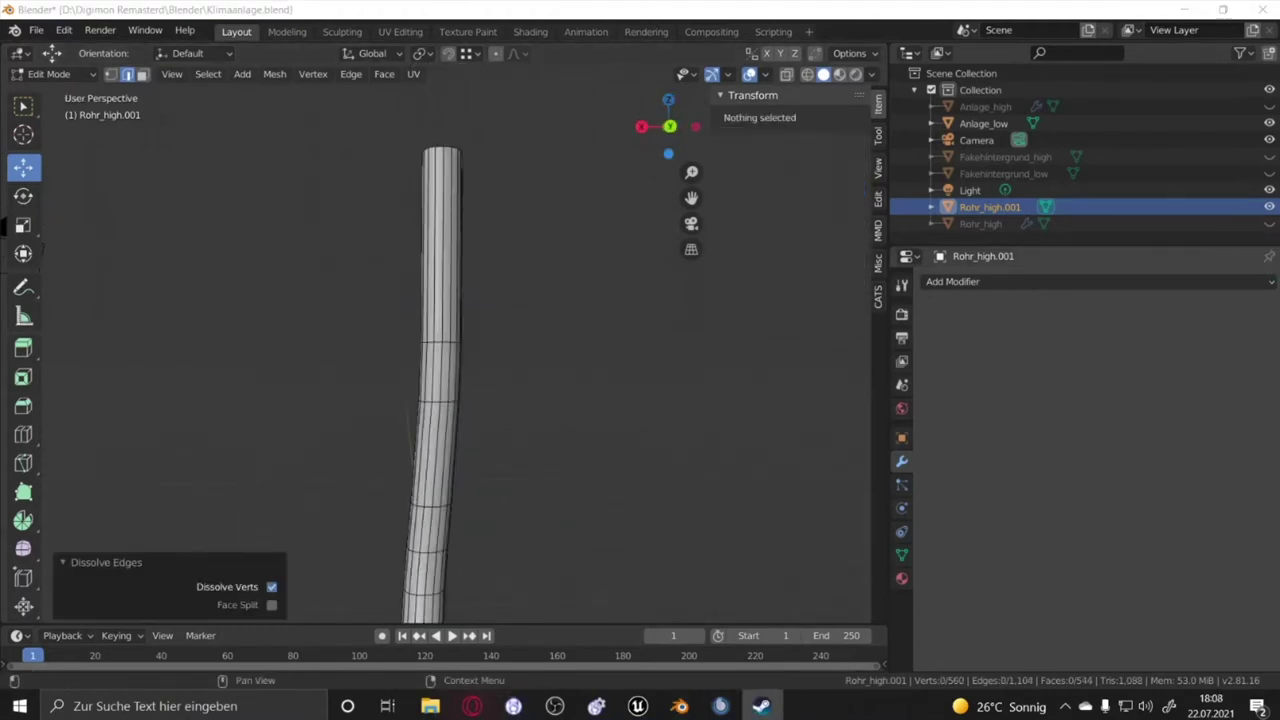
pyautogui.scroll(-5, 494, 397)
pyautogui.press('Tab')
pyautogui.scroll(3, 309, 277)
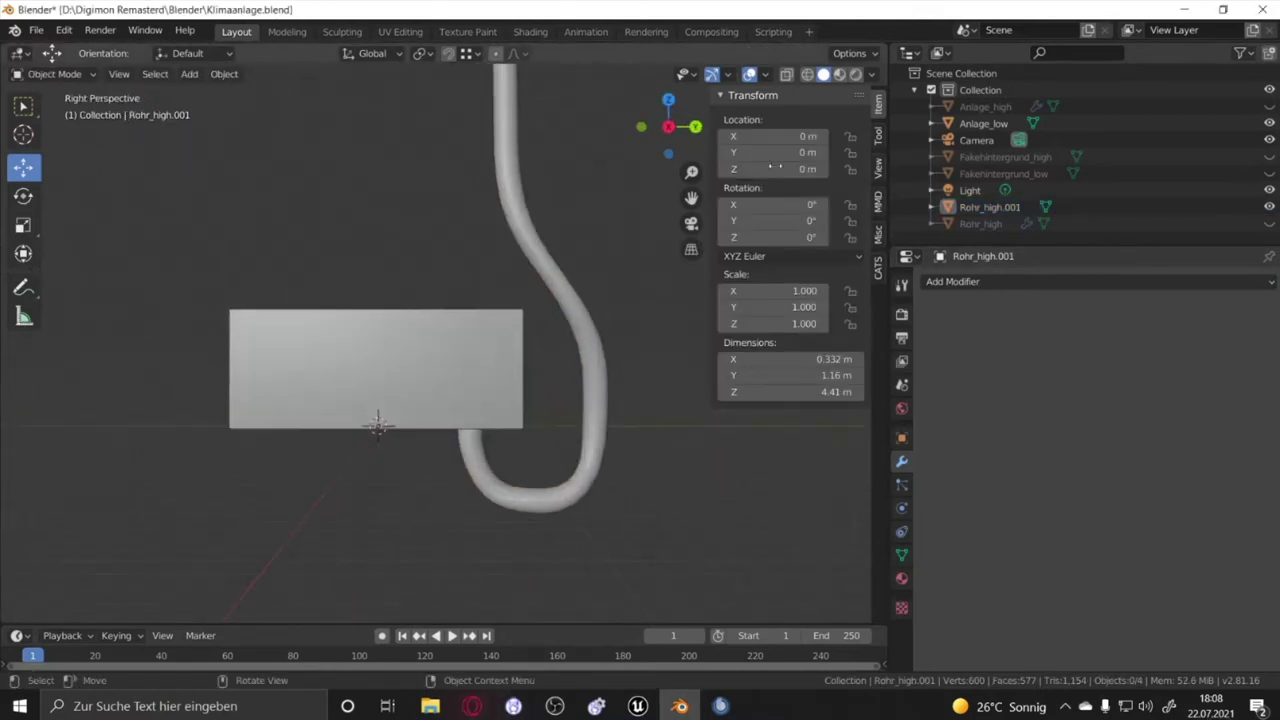
# Save the Blender file, add the low-poly housing to the selection, and open the pipe's edge menu
pyautogui.moveTo(520, 262); pyautogui.dragTo(574, 255, button='middle')
pyautogui.hotkey('ctrl', 's')
pyautogui.write('Rohr_low')
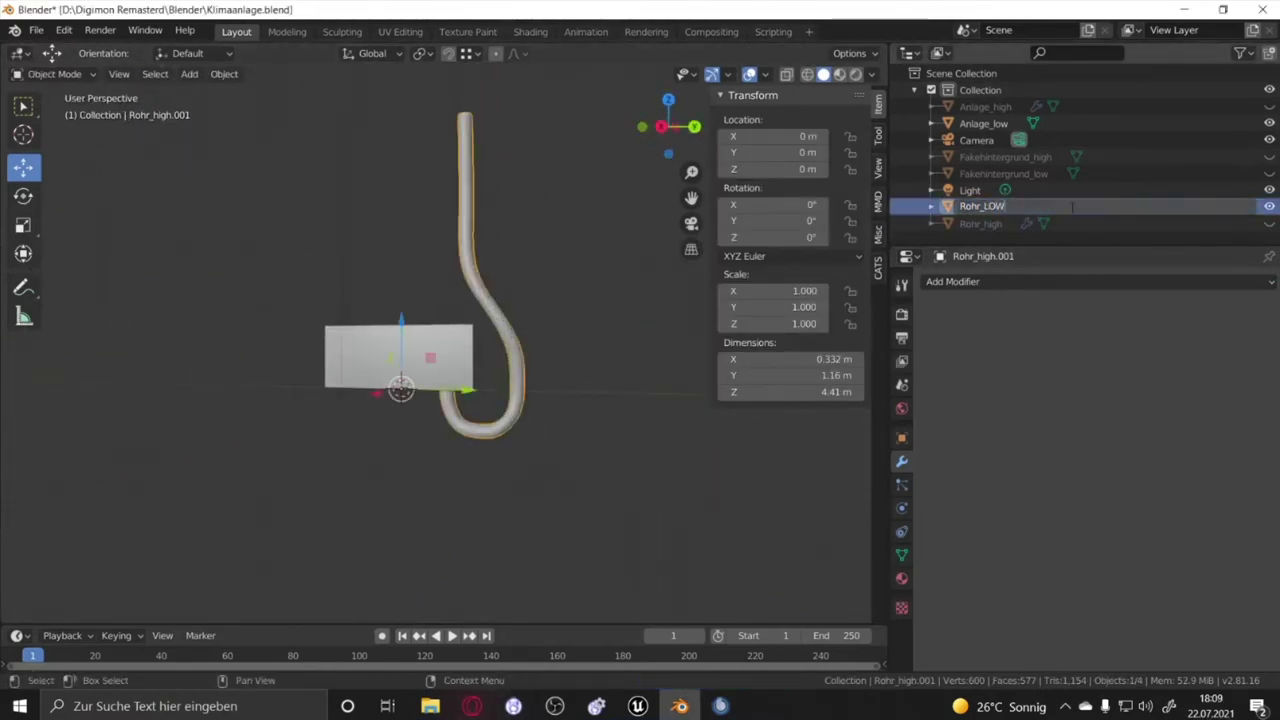
pyautogui.keyDown('ctrl'); pyautogui.click(985, 124); pyautogui.keyUp('ctrl')
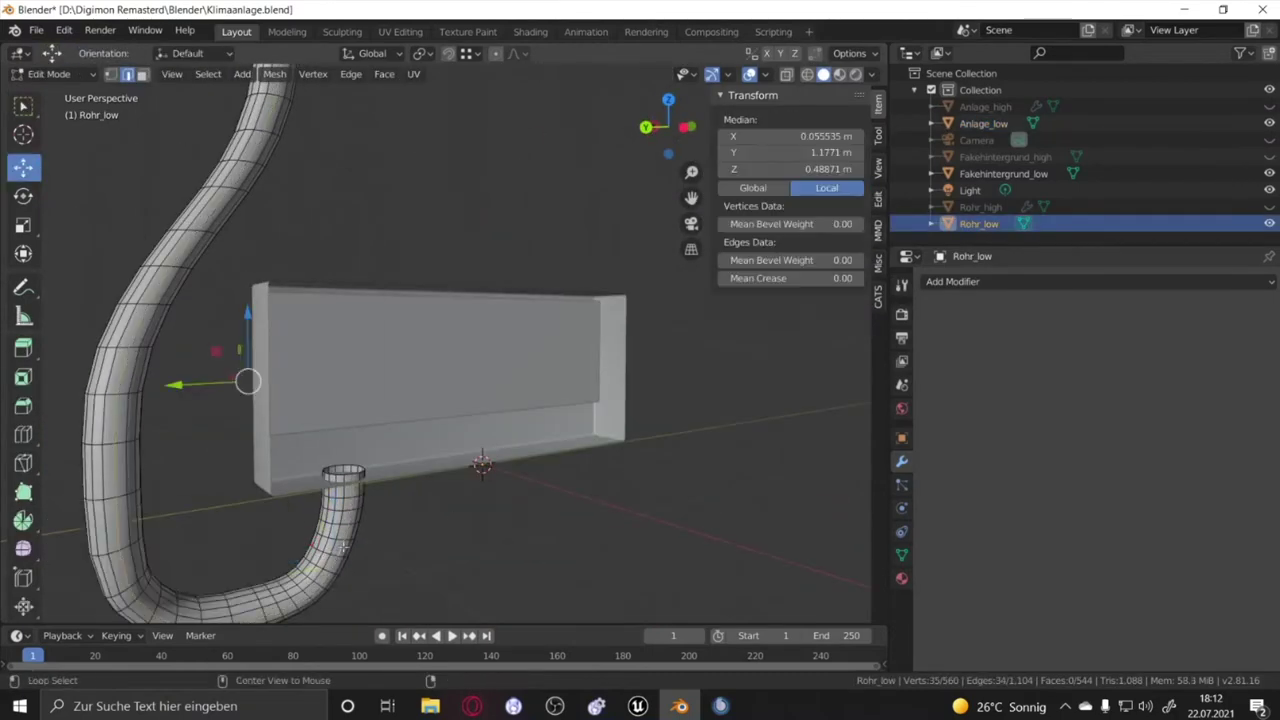
pyautogui.rightClick(343, 520)
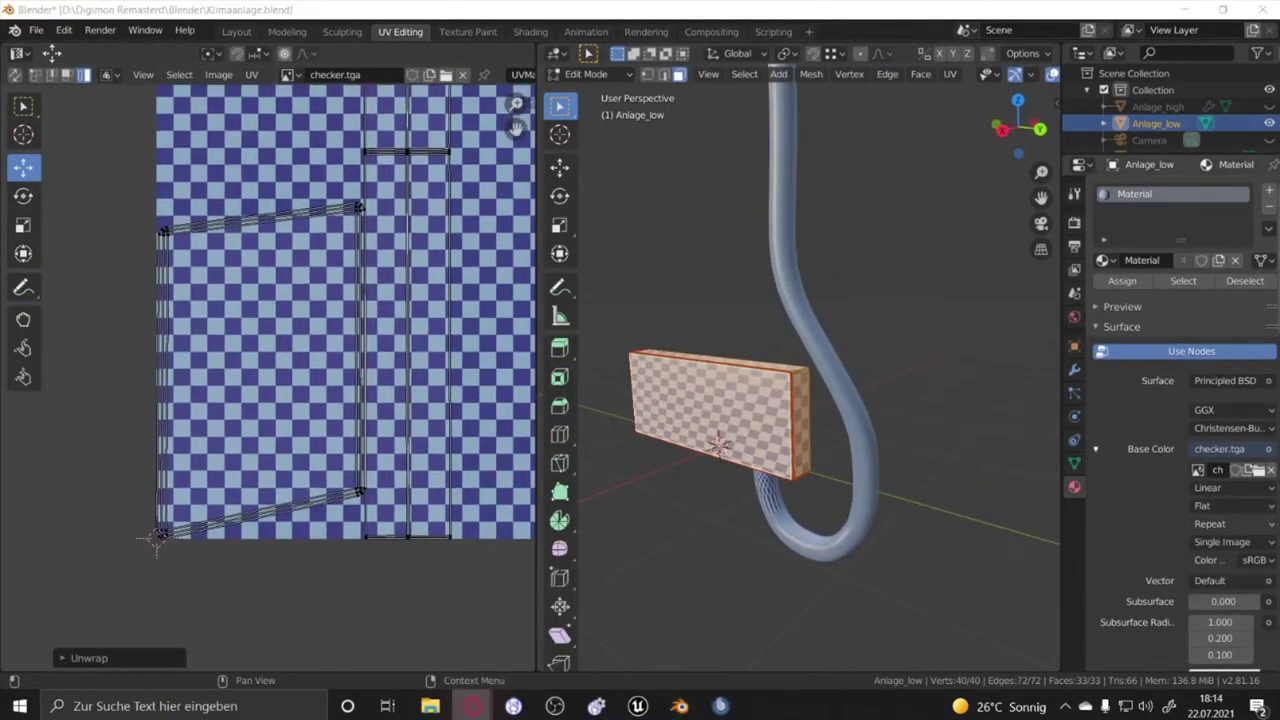
# Select the right-hand UV edge and place that UV island in its new position
pyautogui.press('w')
pyautogui.click(352, 437)
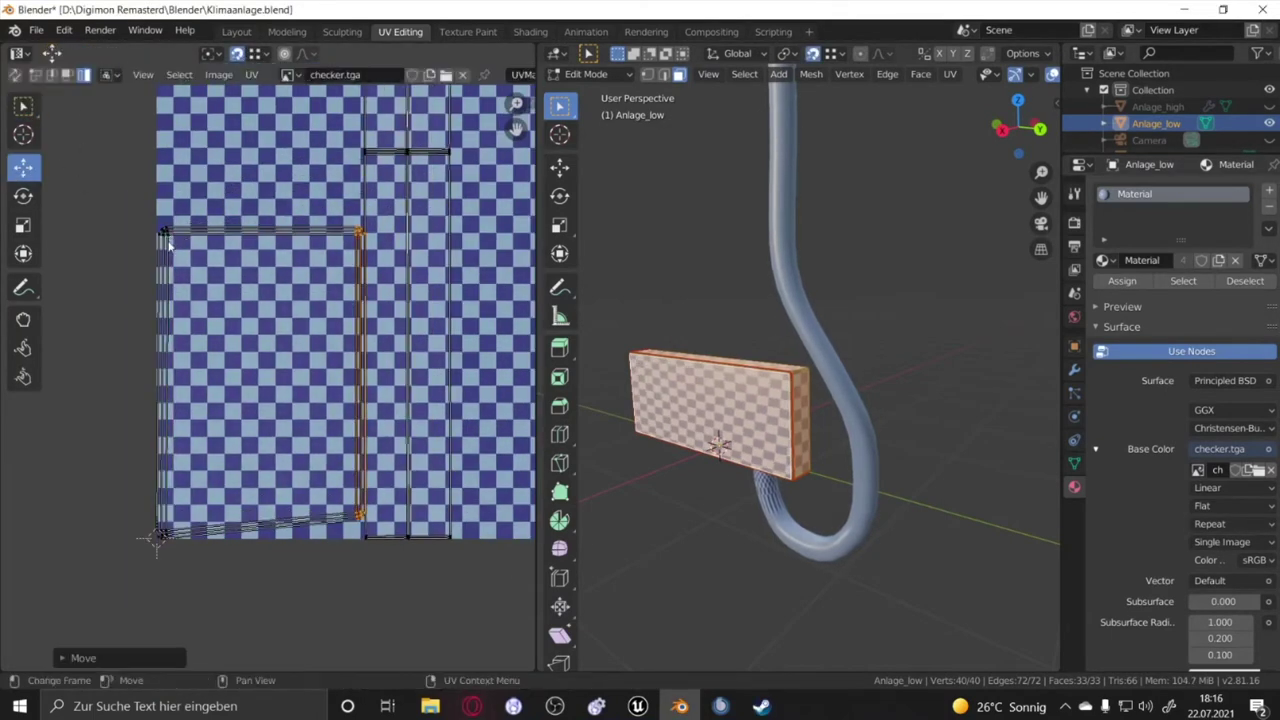
pyautogui.scroll(2, 170, 248)
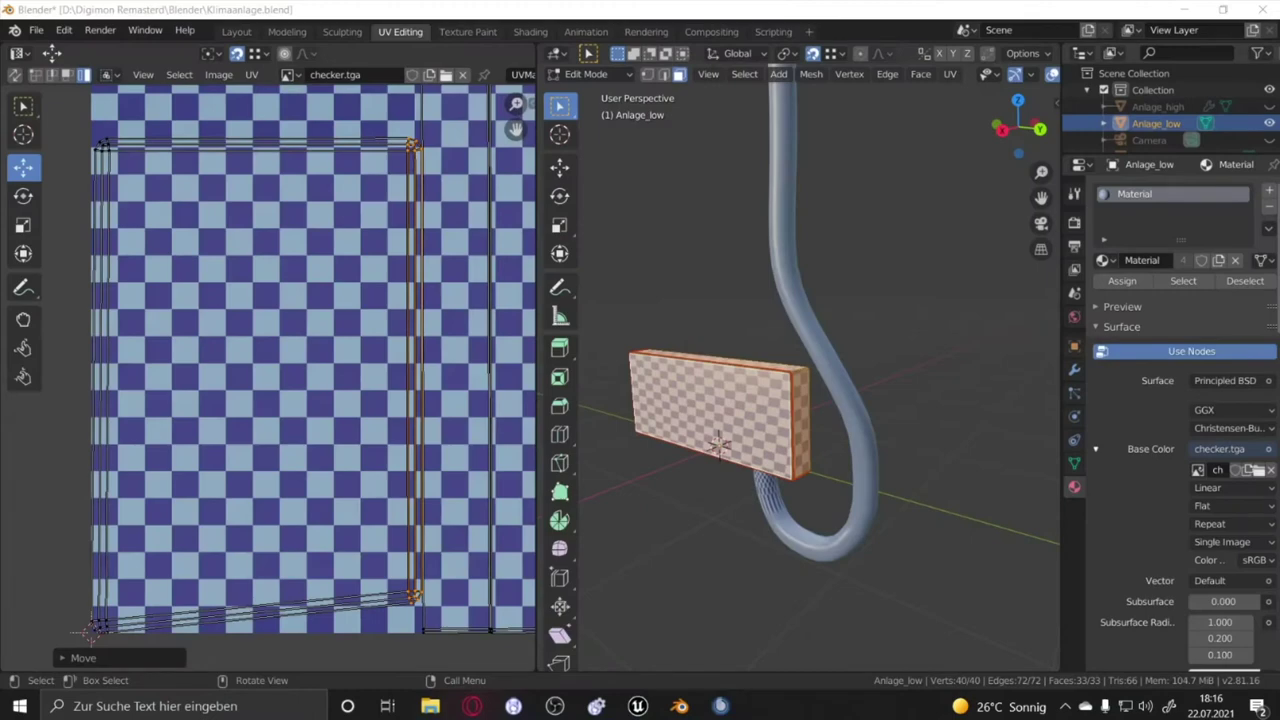
pyautogui.scroll(-8, 1180, 400)
pyautogui.scroll(-3, 400, 255)
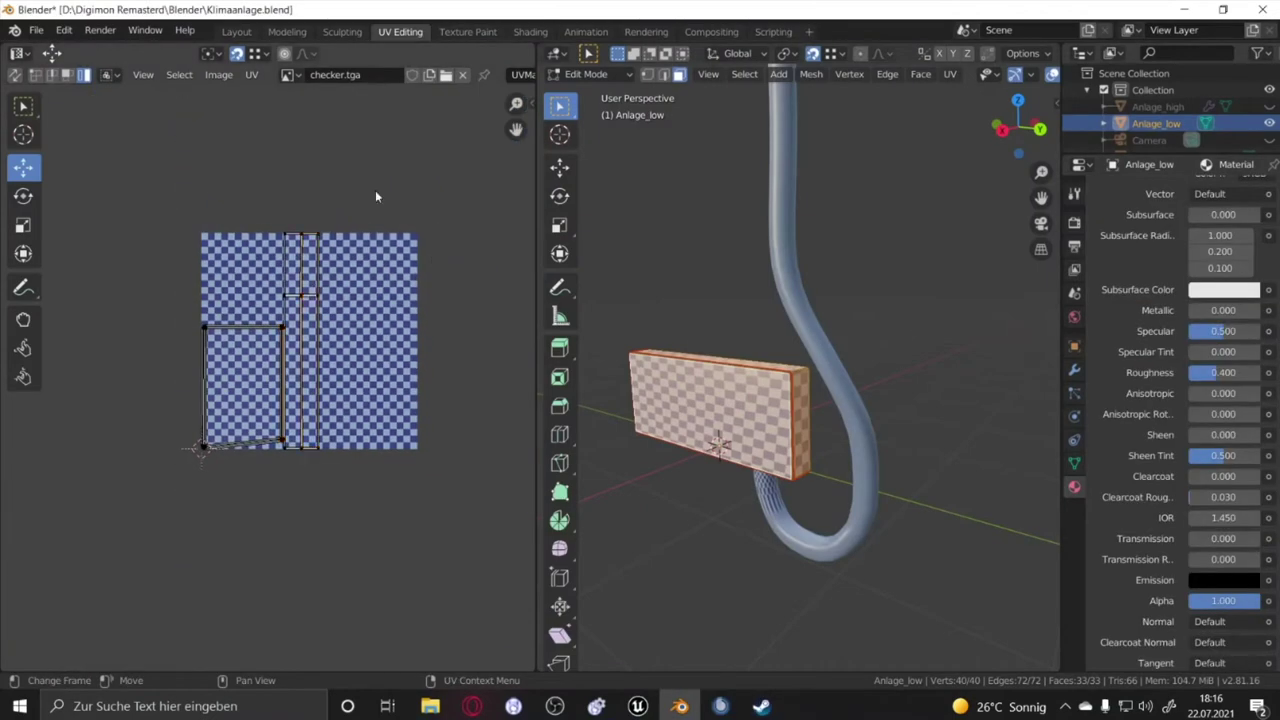
pyautogui.scroll(4, 320, 350)
pyautogui.click(57, 600)
pyautogui.press('KP_3')
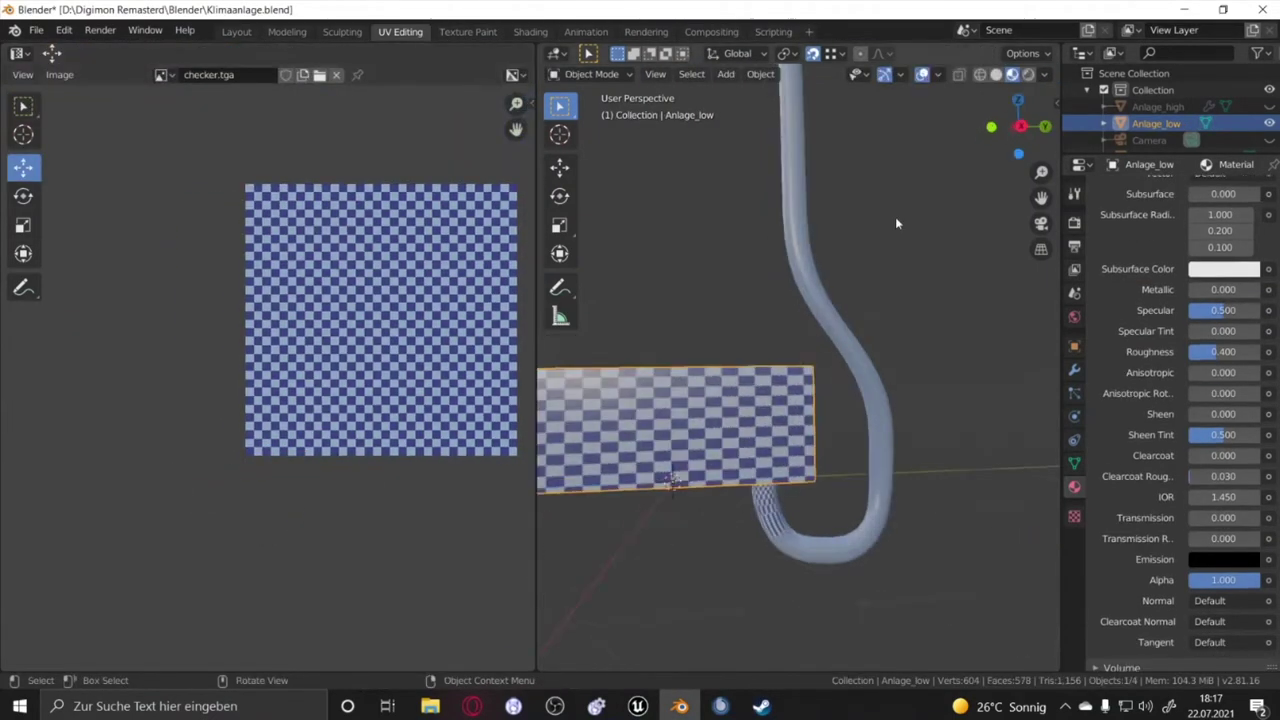
pyautogui.scroll(4, 222, 298)
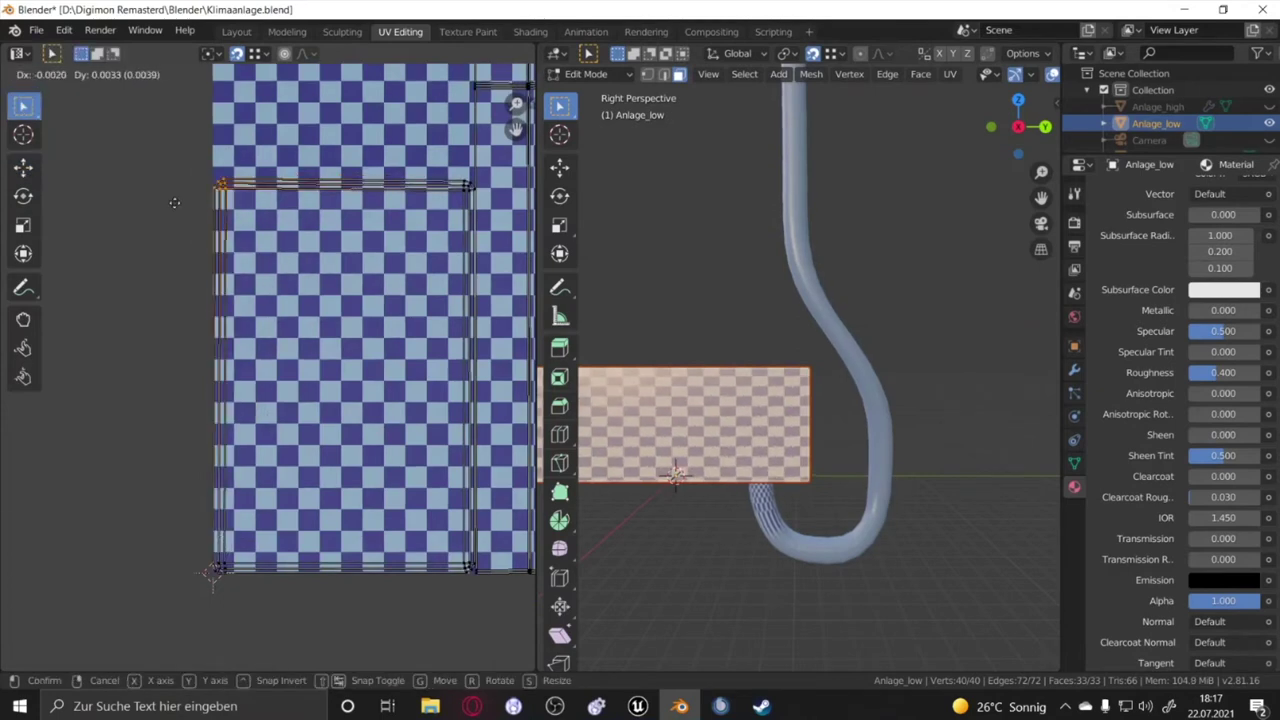
# Move the top-right UV vertex and selected edges along locked X/Y axes to straighten them
pyautogui.press('x')
pyautogui.press('g')
pyautogui.press('y')
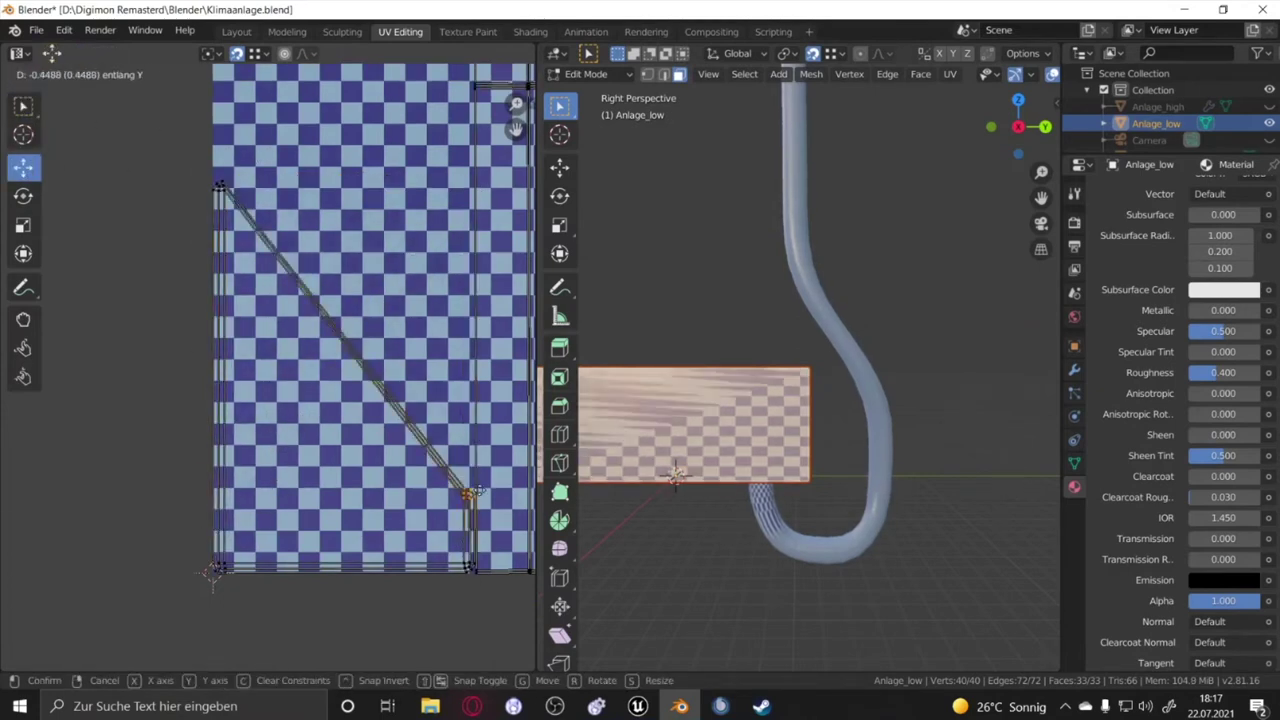
pyautogui.scroll(-2, 466, 567)
pyautogui.press('g')
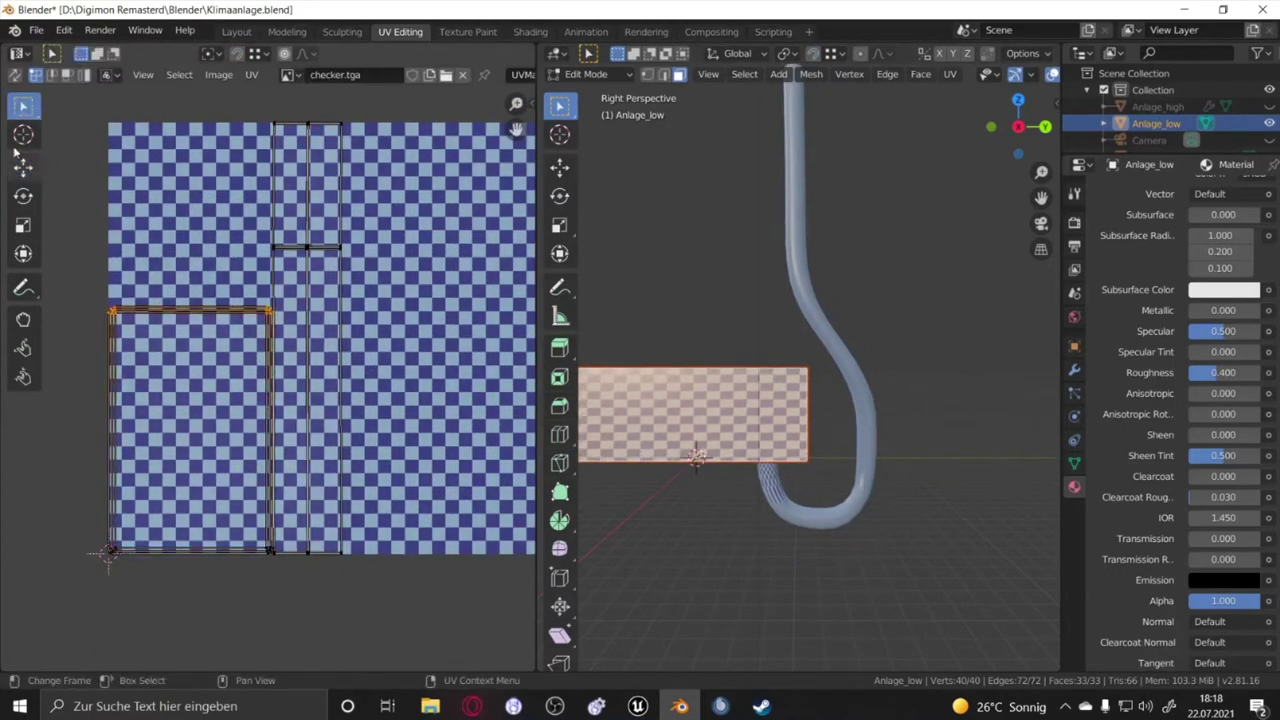
pyautogui.scroll(-3, 254, 145)
pyautogui.scroll(5, 254, 145)
pyautogui.scroll(-1, 718, 665)
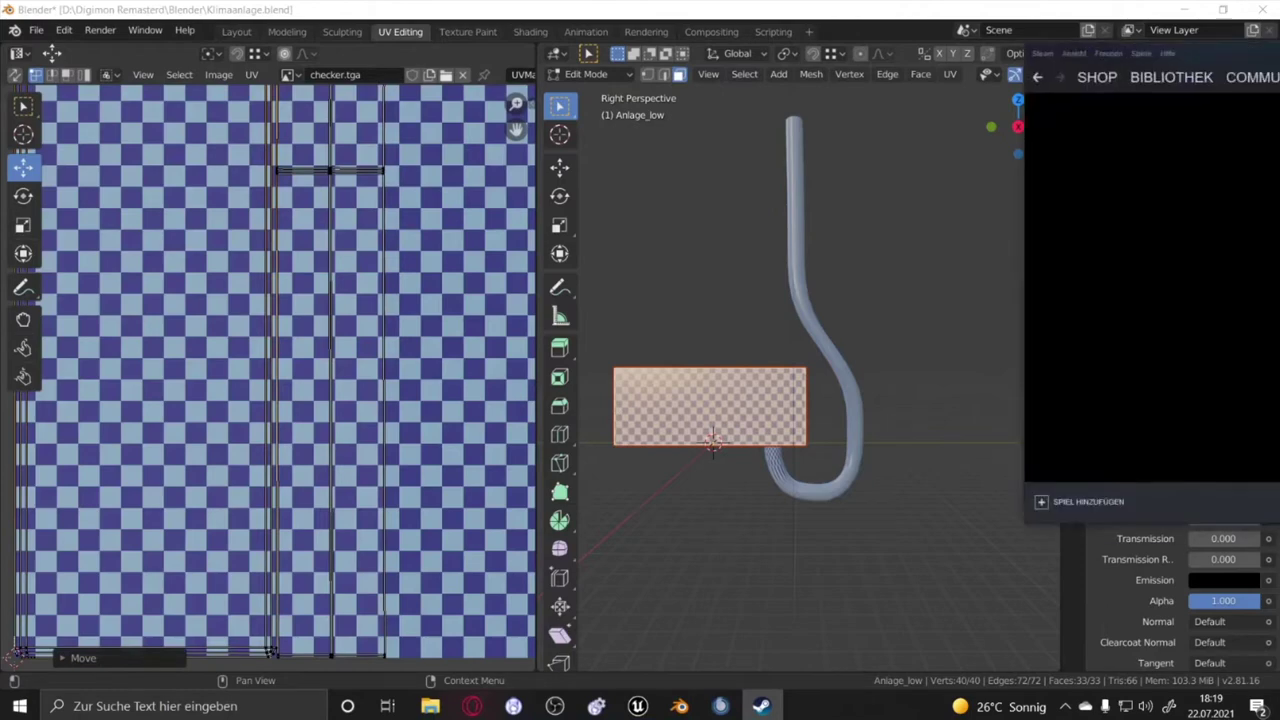
# Snap the island's UV corner against the rectangle and turn the island upright
pyautogui.press('KP_Decimal')
pyautogui.press('KP_5')
pyautogui.scroll(-3, 318, 219)
pyautogui.press('g')
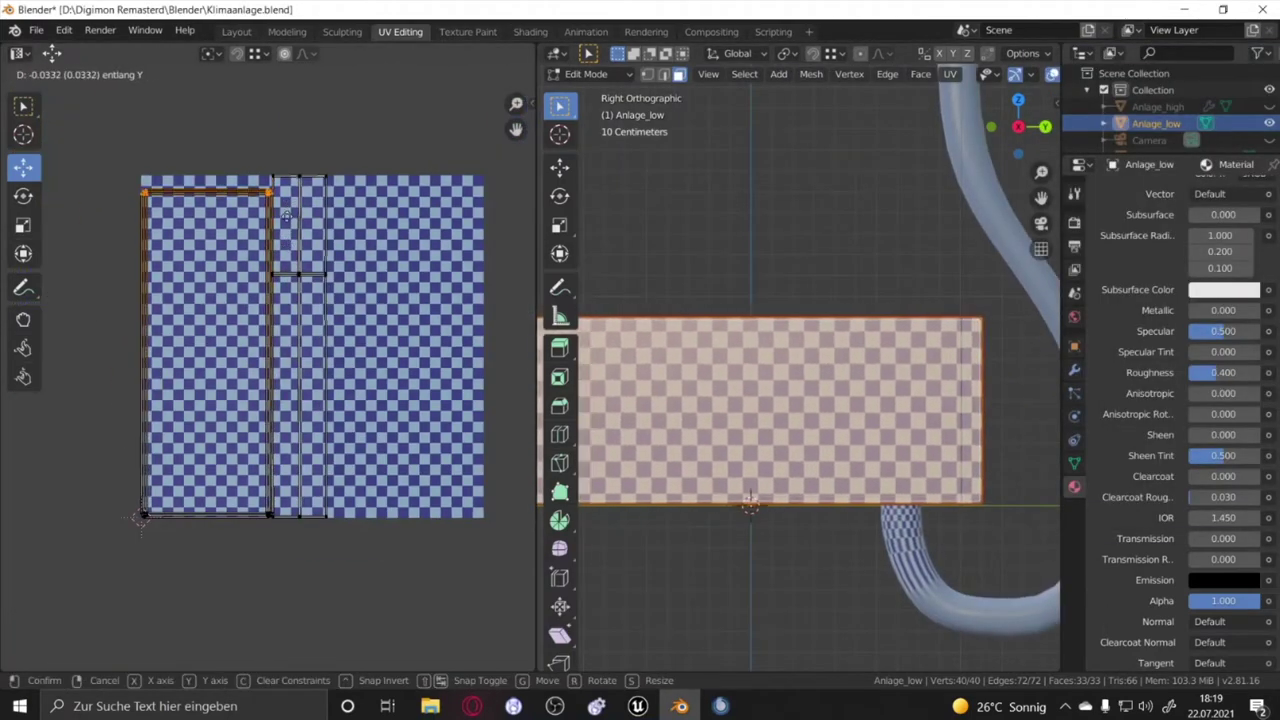
pyautogui.click(207, 197)
pyautogui.scroll(4, 260, 447)
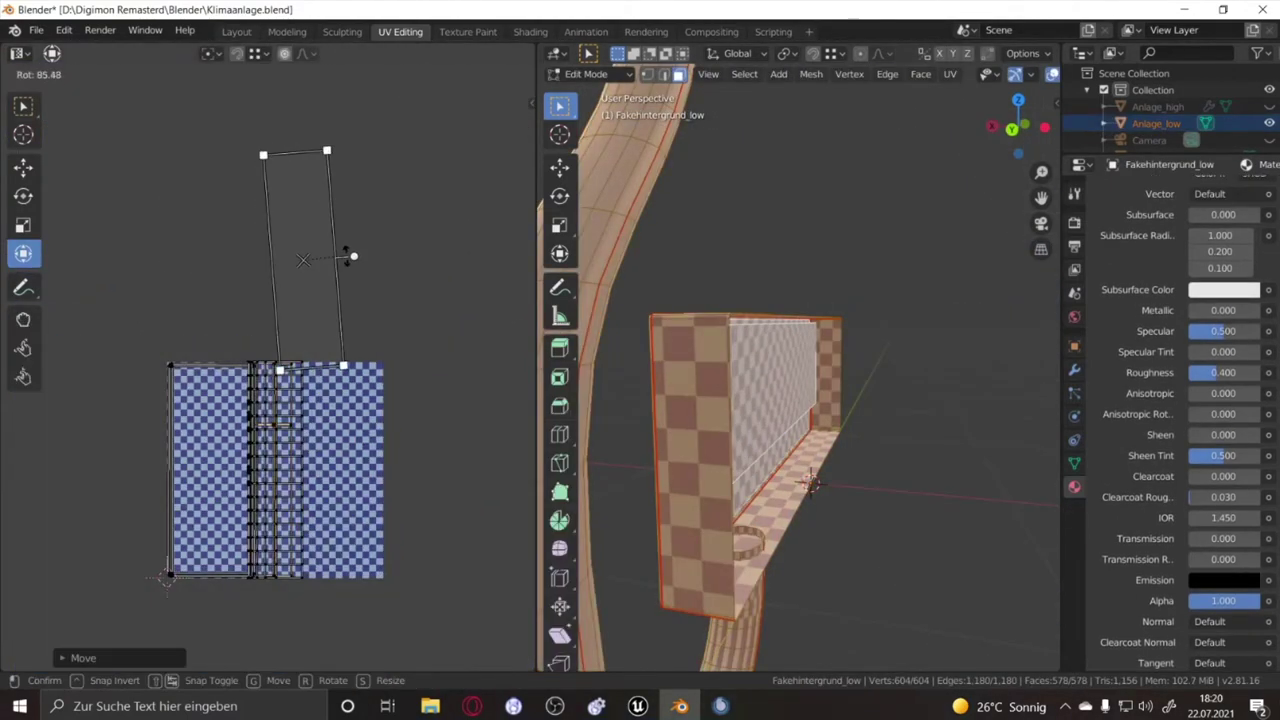
pyautogui.click(352, 254)
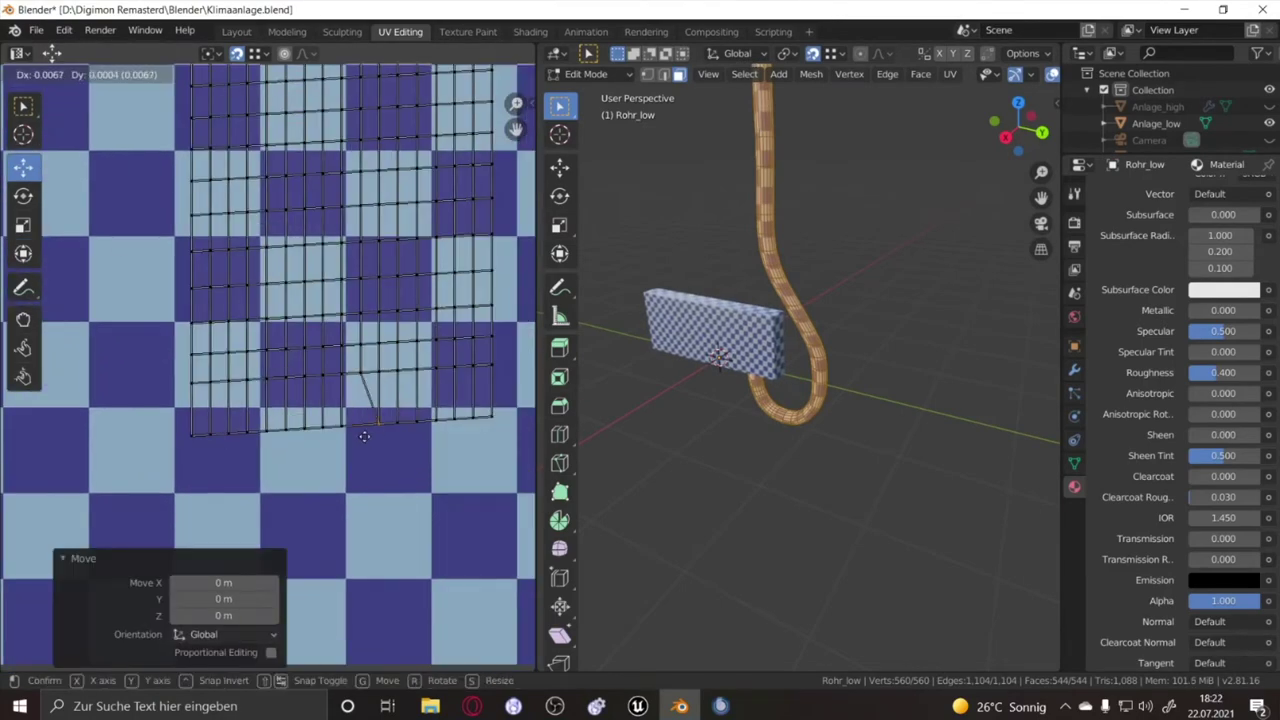
# Raise the pipe's bottom UV vertex and straighten the pipe UVs into regular columns
pyautogui.click(347, 425)
pyautogui.moveTo(347, 425); pyautogui.dragTo(338, 380)
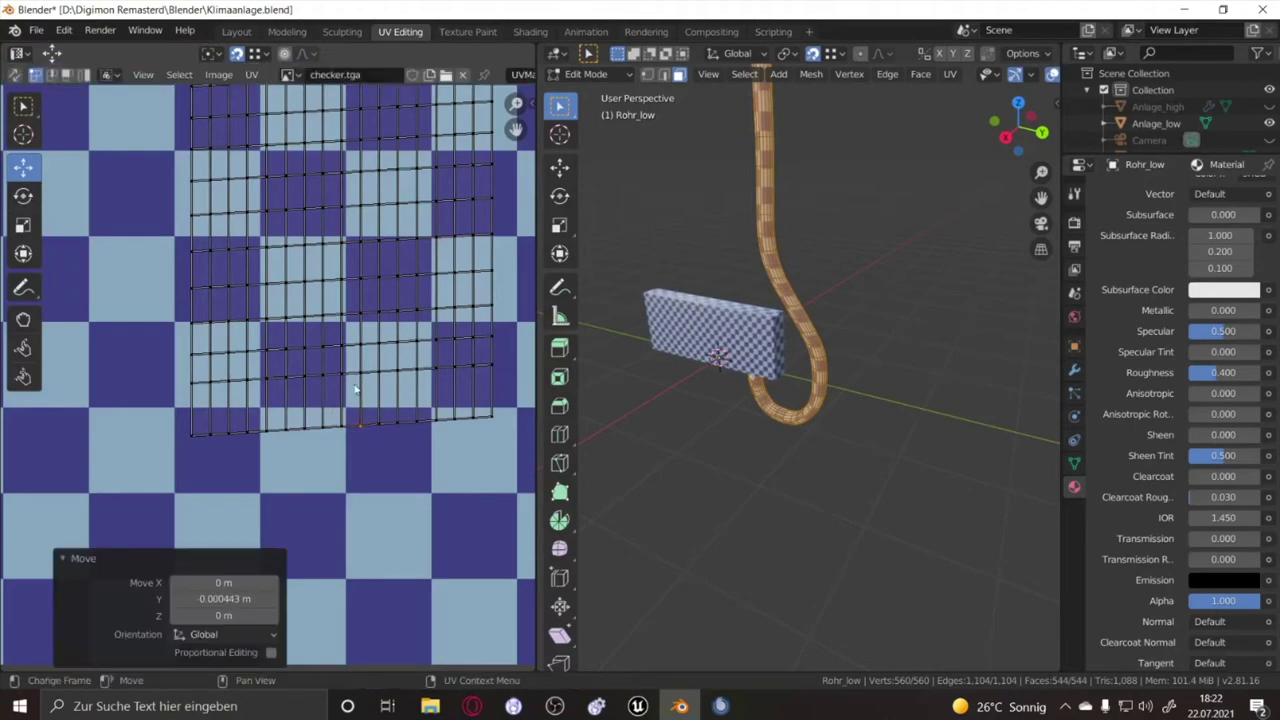
pyautogui.click(364, 384)
pyautogui.click(350, 386)
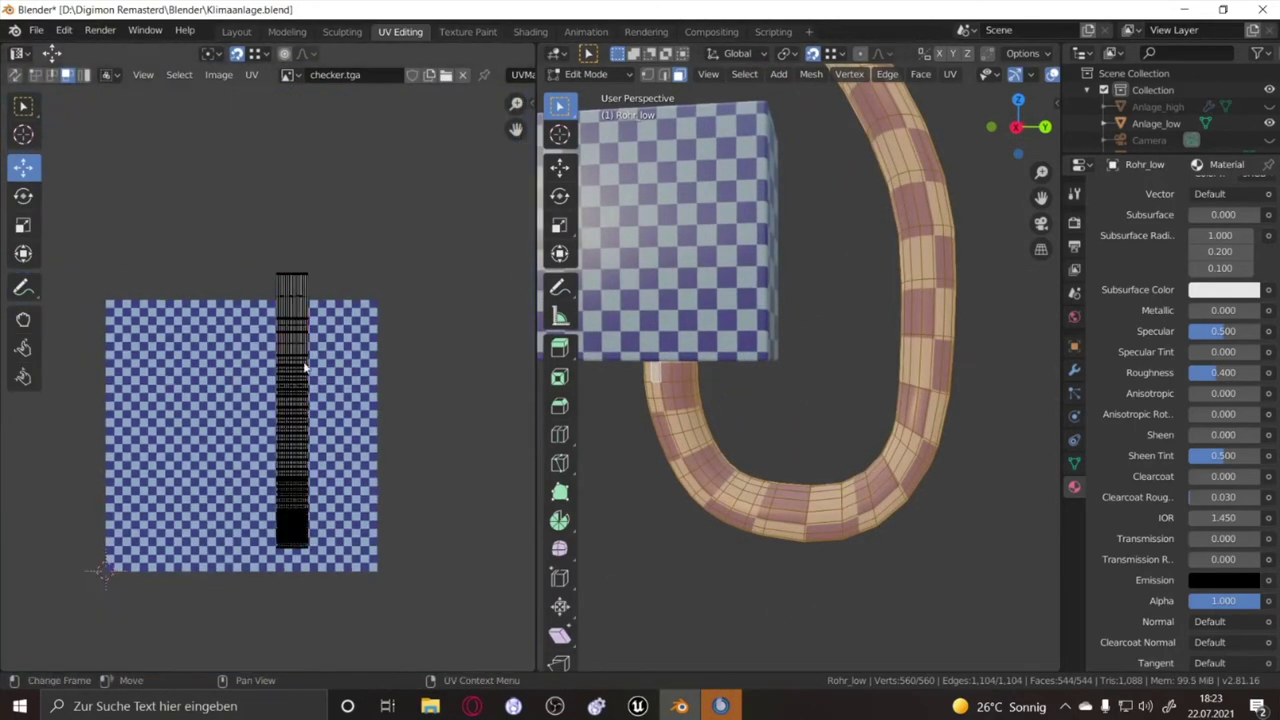
# Move the pipe's UV column beside the other islands and scale it smaller
pyautogui.press('a')
pyautogui.hotkey('alt', 'a')
pyautogui.press('a')
pyautogui.scroll(2, 383, 300)
pyautogui.press('g')
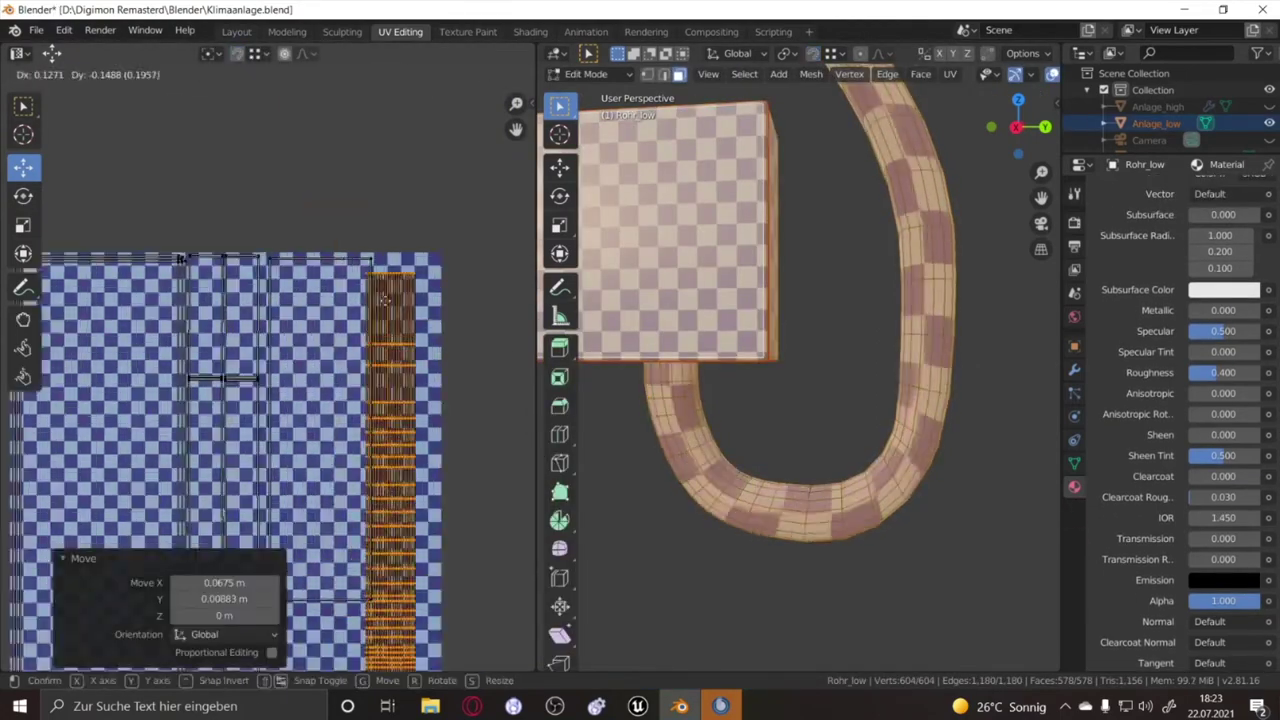
pyautogui.click(4, 231)
pyautogui.press('s')
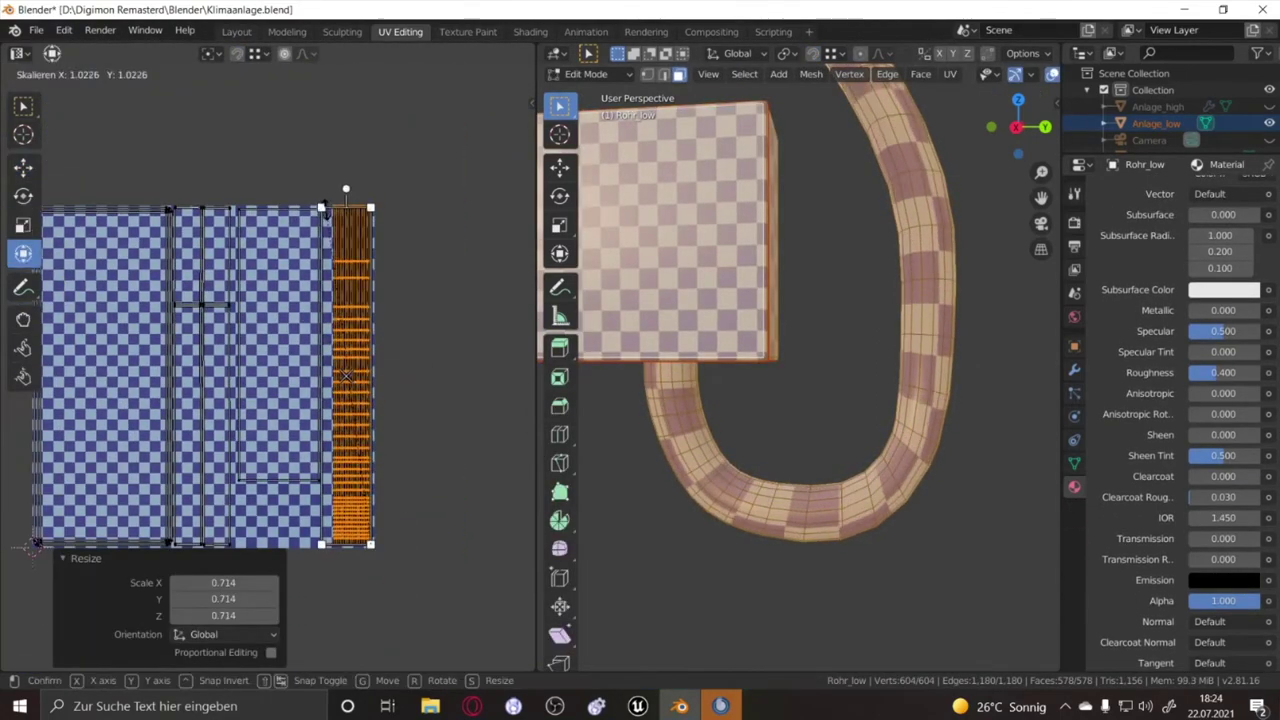
pyautogui.scroll(3, 406, 400)
pyautogui.click(447, 383)
pyautogui.scroll(-3, 380, 400)
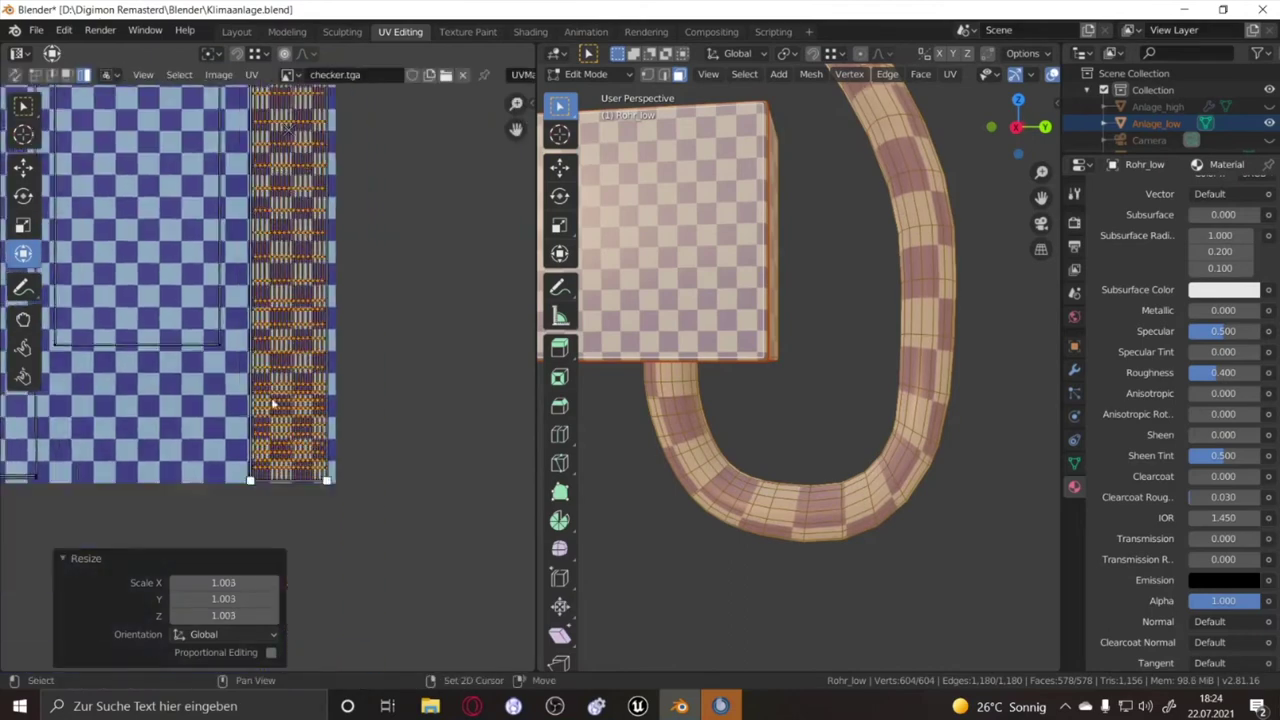
pyautogui.scroll(-2, 380, 450)
# Select all low-poly objects and export them to the fbx folder as Klimaanlage.fbx
pyautogui.hotkey('alt', 'a')
pyautogui.click(718, 706)
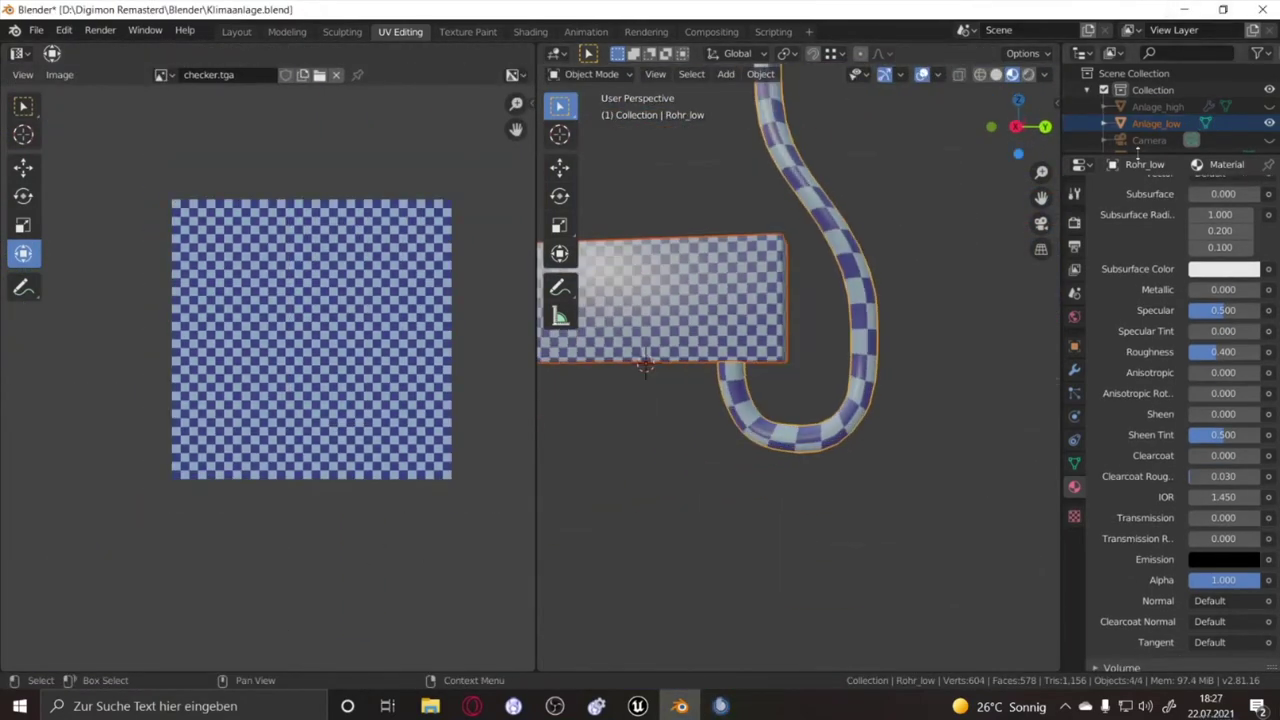
pyautogui.moveTo(1137, 155); pyautogui.dragTo(1137, 330)
pyautogui.keyDown('ctrl'); pyautogui.click(1163, 123); pyautogui.keyUp('ctrl')
pyautogui.click(36, 31)
pyautogui.click(290, 357)
pyautogui.click(553, 613)
pyautogui.write('Klimaanlag')
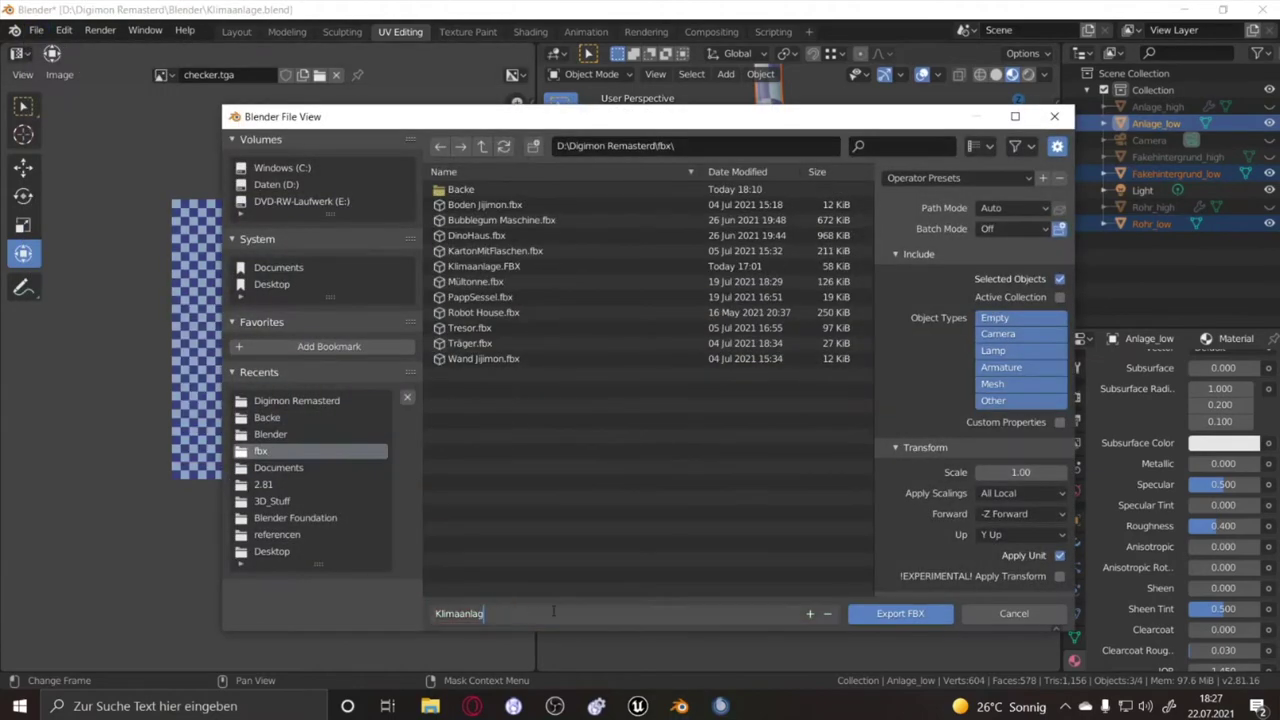
pyautogui.write('e')
pyautogui.press('Return')
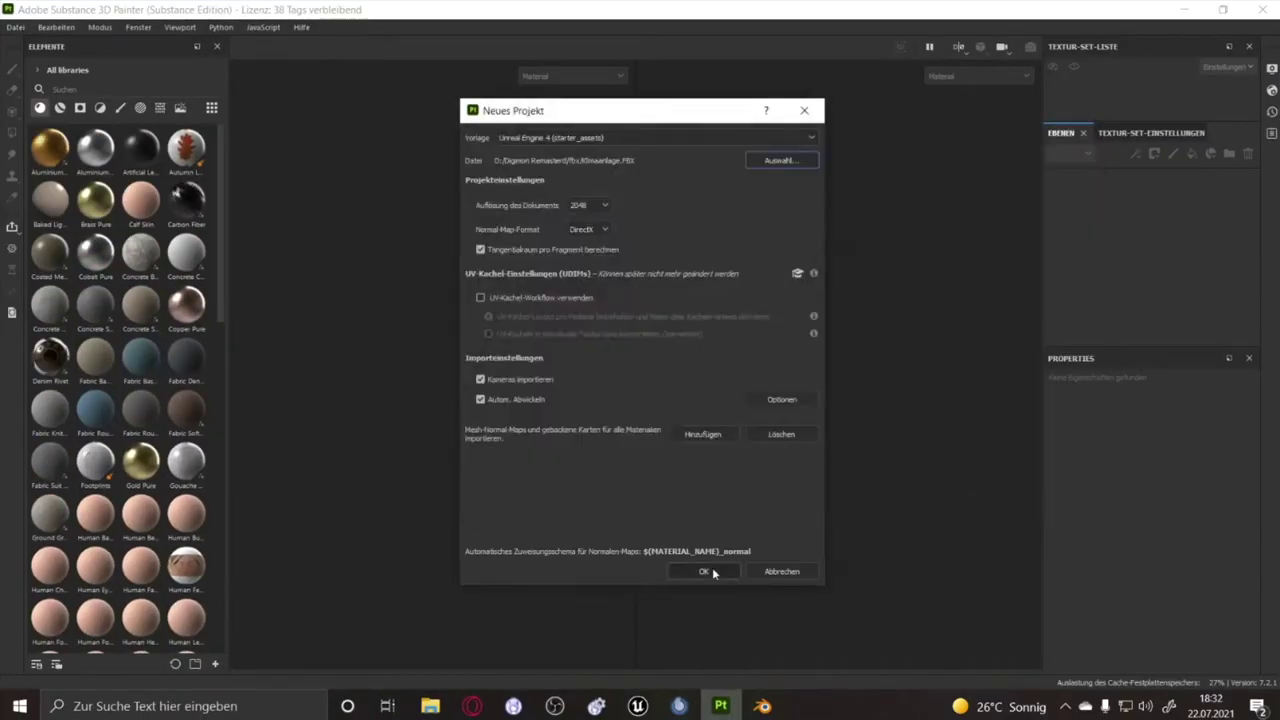
# Confirm the new project and bake all seven mesh maps, normal through thickness
pyautogui.click(704, 572)
pyautogui.click(1150, 132)
pyautogui.click(180, 27)
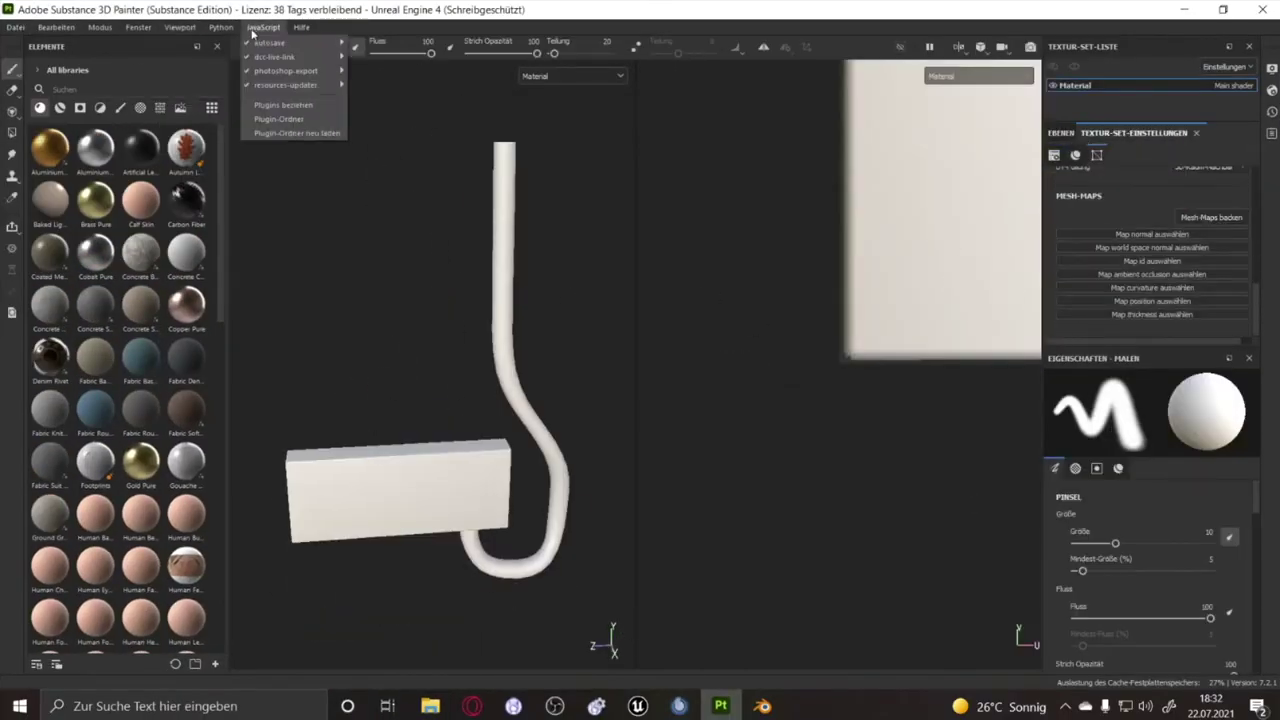
pyautogui.click(333, 155)
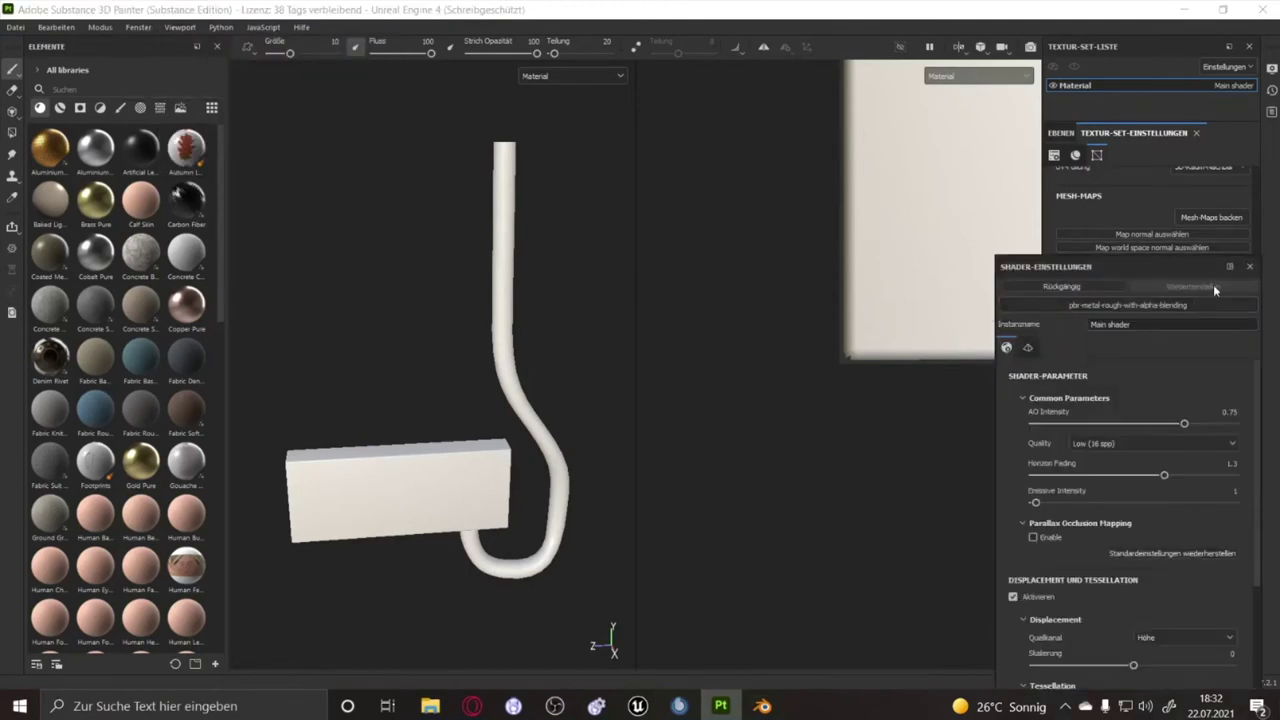
pyautogui.click(1249, 266)
pyautogui.click(1211, 217)
pyautogui.scroll(-5, 707, 318)
pyautogui.click(720, 560)
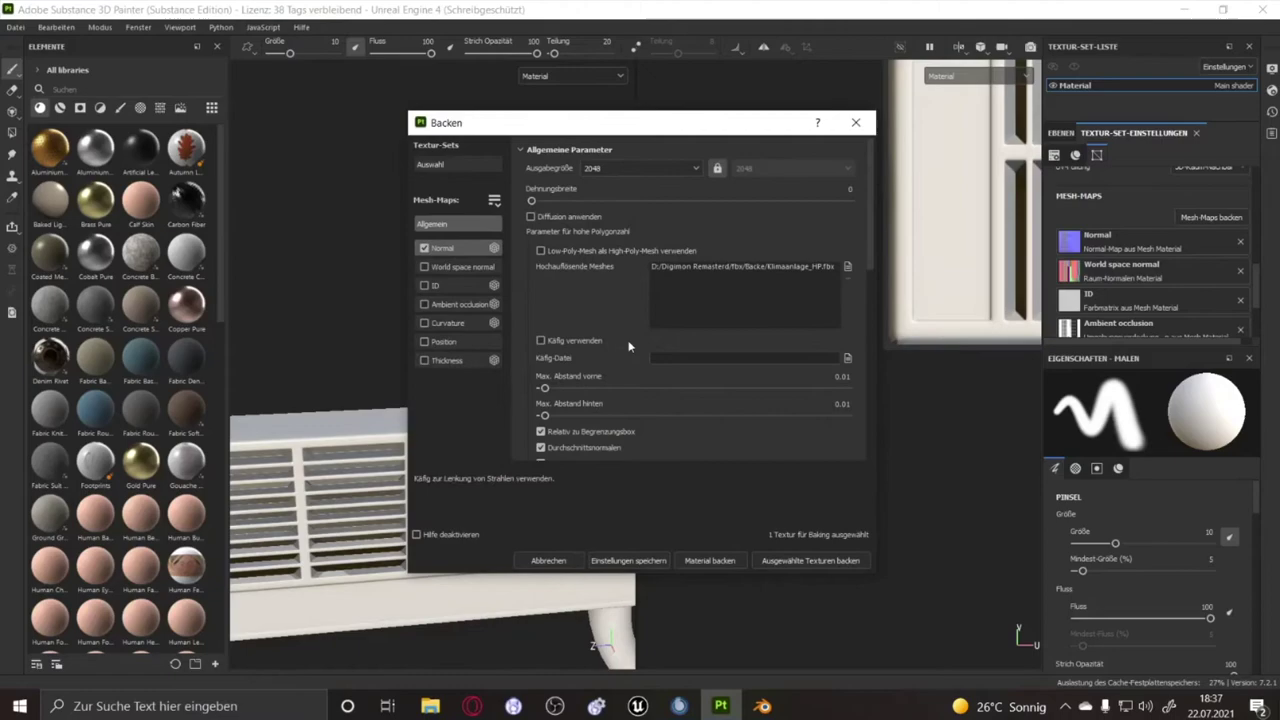
pyautogui.scroll(-2, 628, 347)
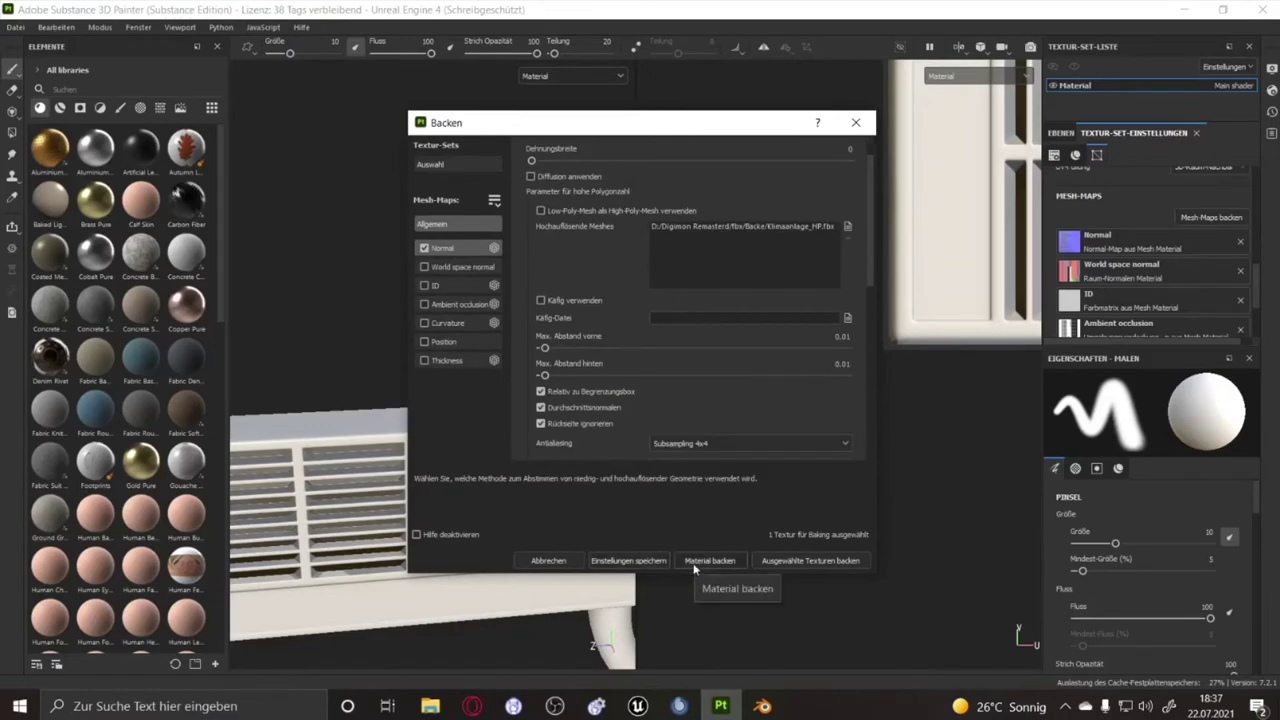
pyautogui.click(709, 560)
pyautogui.click(733, 421)
# Export the baked normal map as 'normal' into the Bilder folder
pyautogui.scroll(-5, 140, 385)
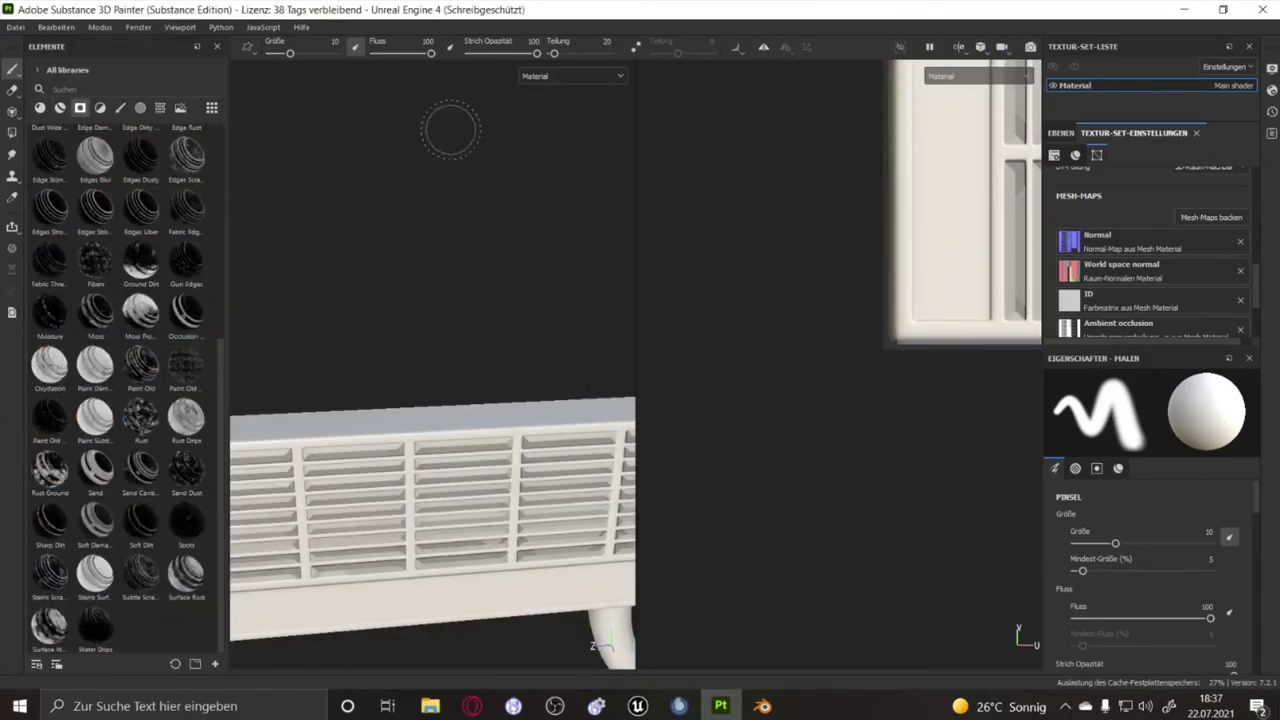
pyautogui.scroll(-5, 140, 385)
pyautogui.scroll(-5, 140, 385)
pyautogui.scroll(-5, 140, 385)
pyautogui.rightClick(95, 365)
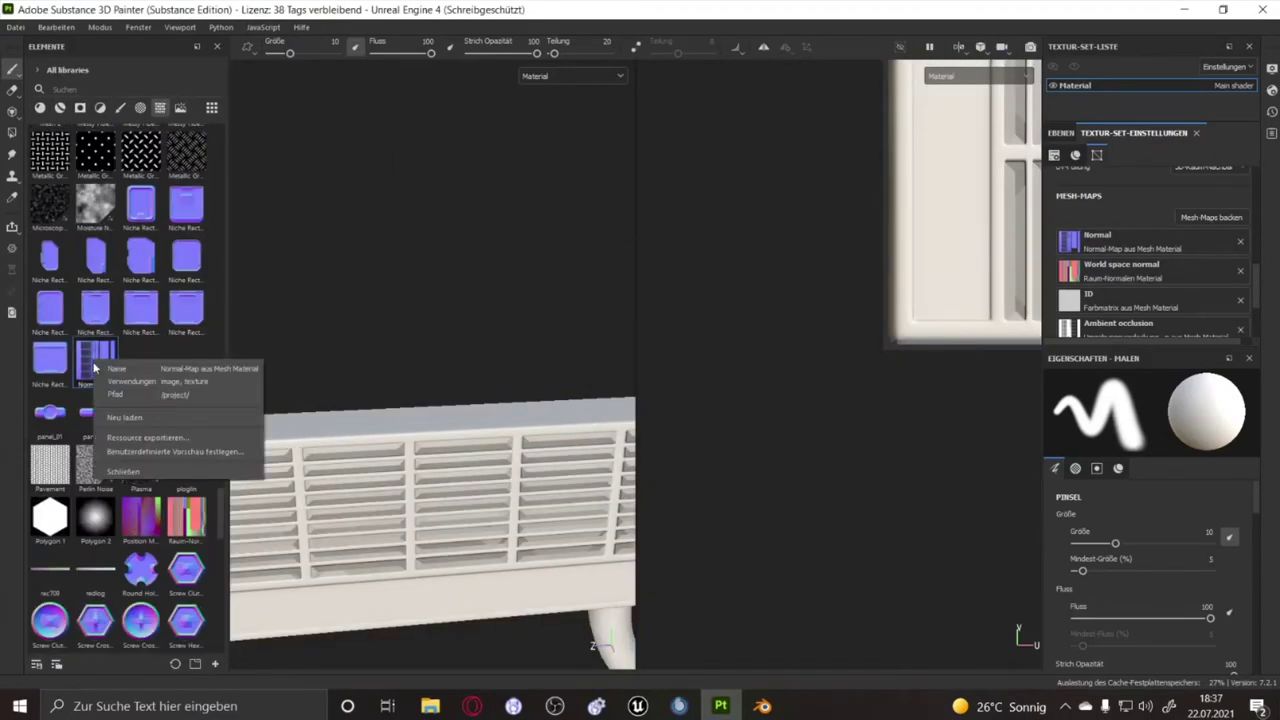
pyautogui.click(148, 437)
pyautogui.doubleClick(306, 365)
pyautogui.write('normal')
pyautogui.press('Return')
pyautogui.press('Return')
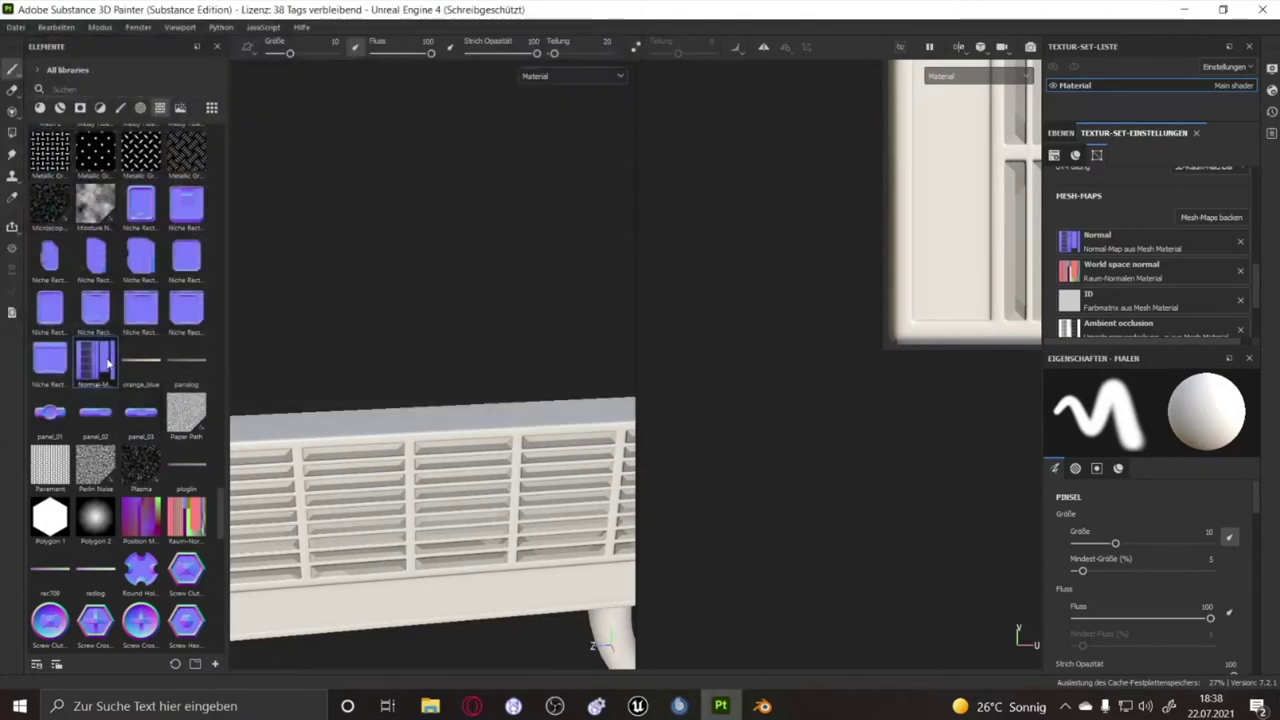
pyautogui.click(483, 393)
# Open the exported normal map in Photoshop and save a copy as opacity.png
pyautogui.click(430, 706)
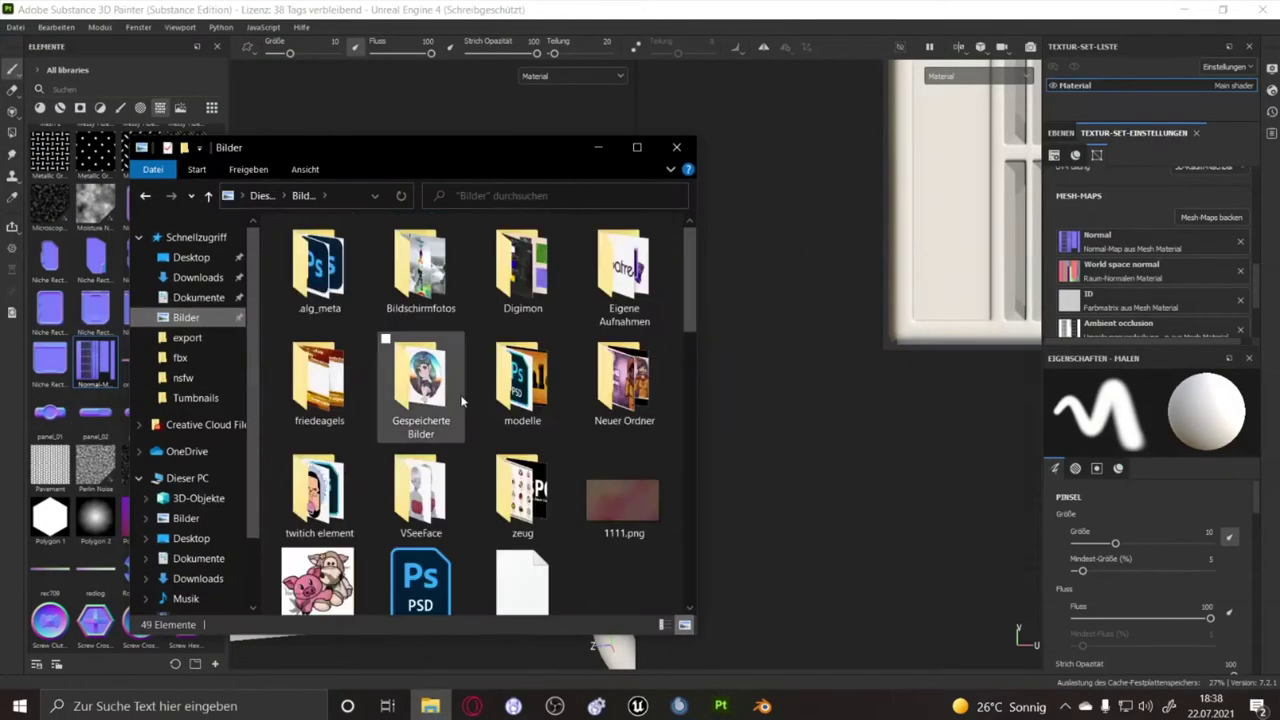
pyautogui.scroll(-5, 500, 400)
pyautogui.doubleClick(623, 460)
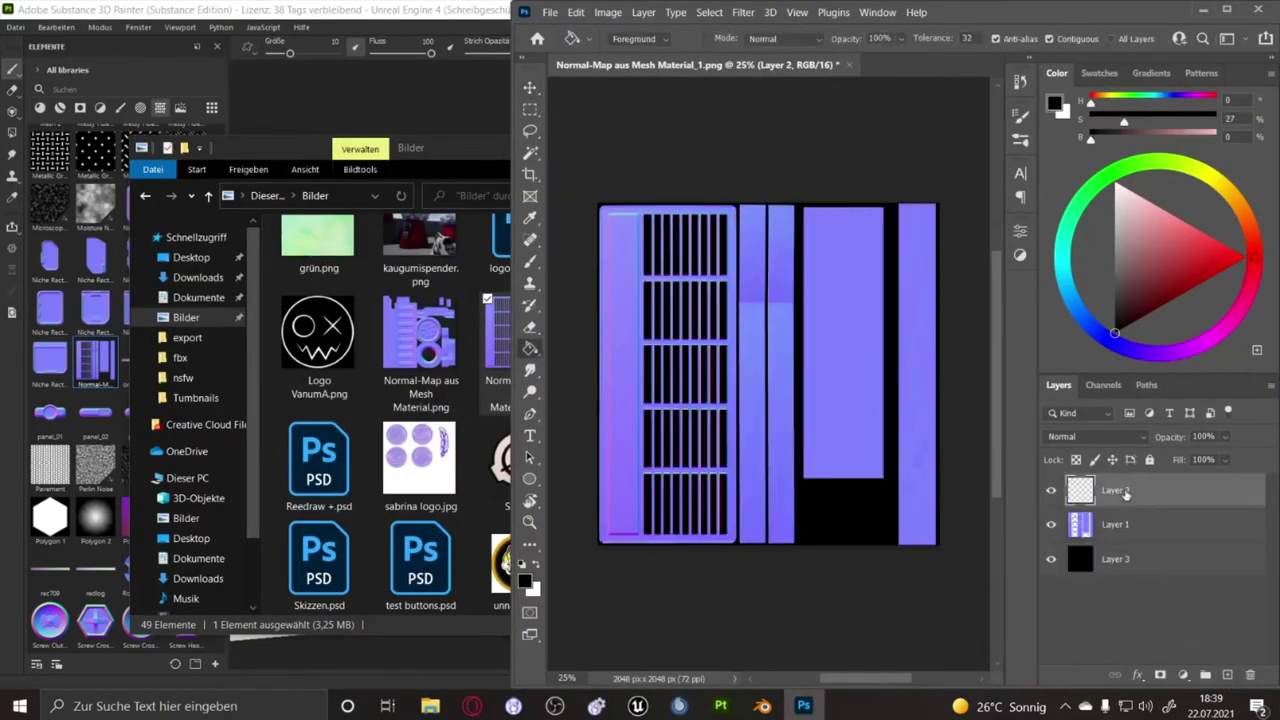
pyautogui.click(550, 12)
pyautogui.click(601, 206)
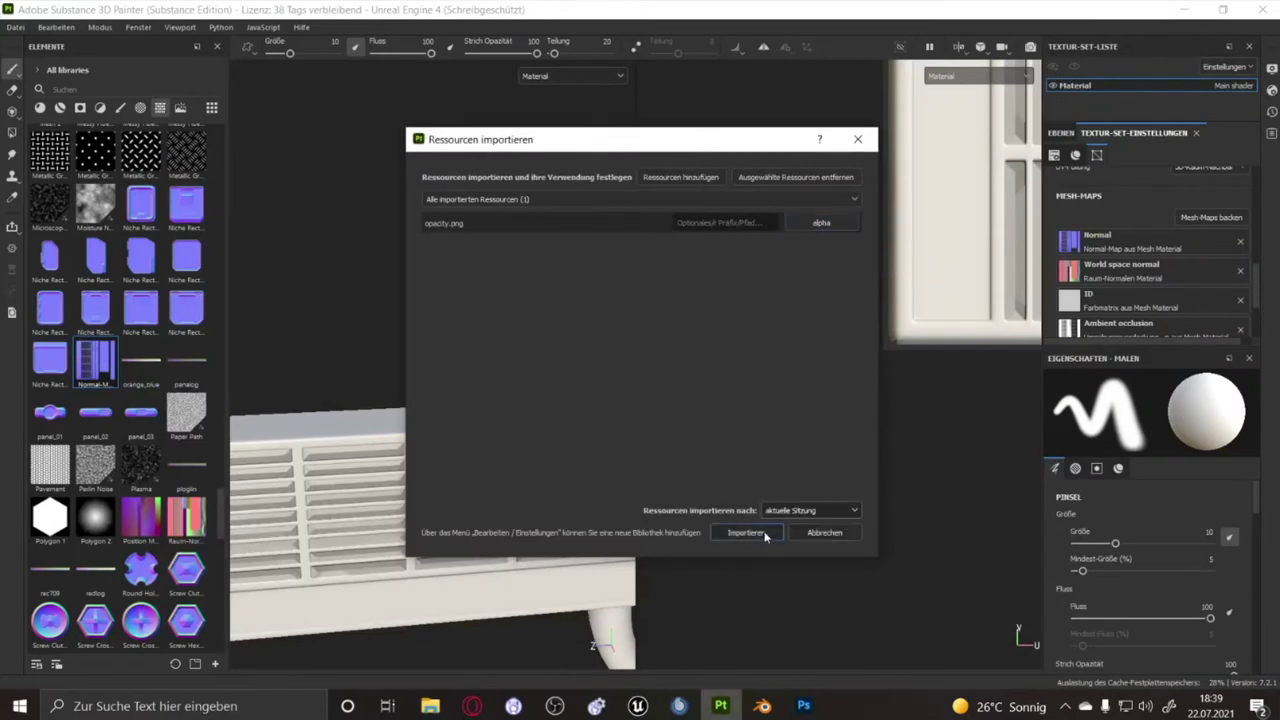
# Import opacity.png as an alpha and add a fill layer with a bitmap mask using it
pyautogui.click(765, 536)
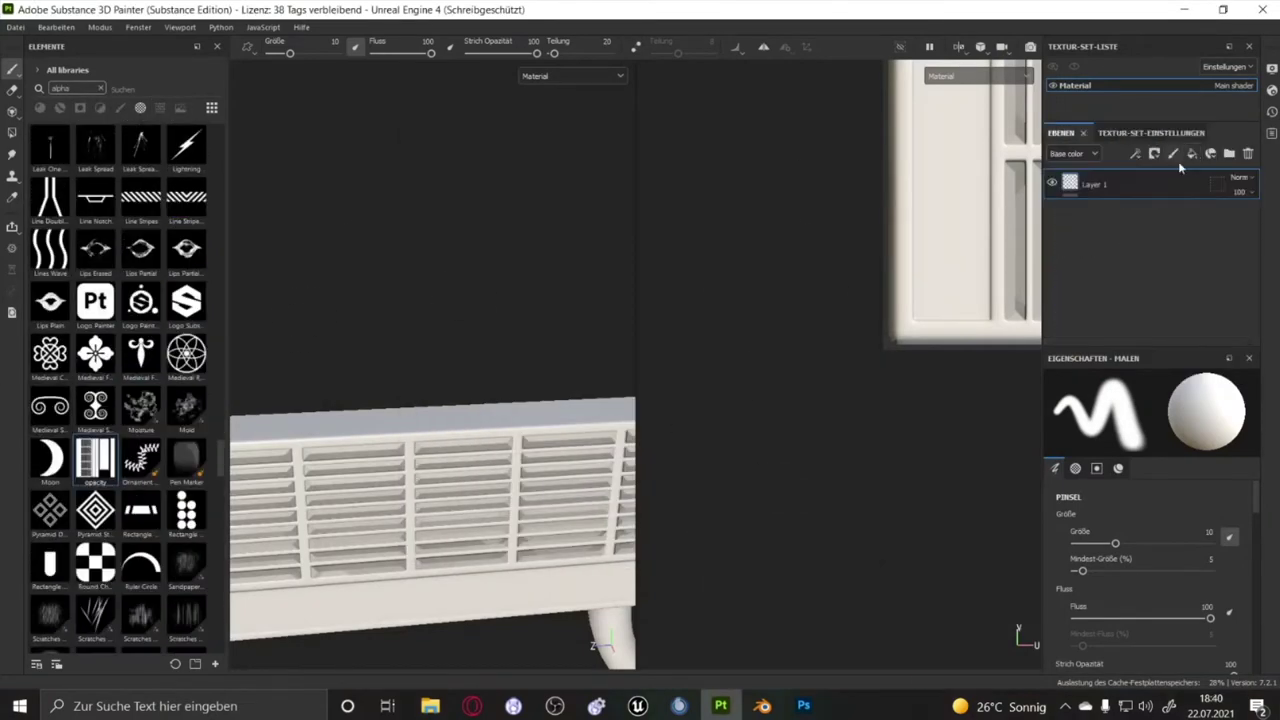
pyautogui.click(1191, 153)
pyautogui.rightClick(1110, 184)
pyautogui.click(1100, 46)
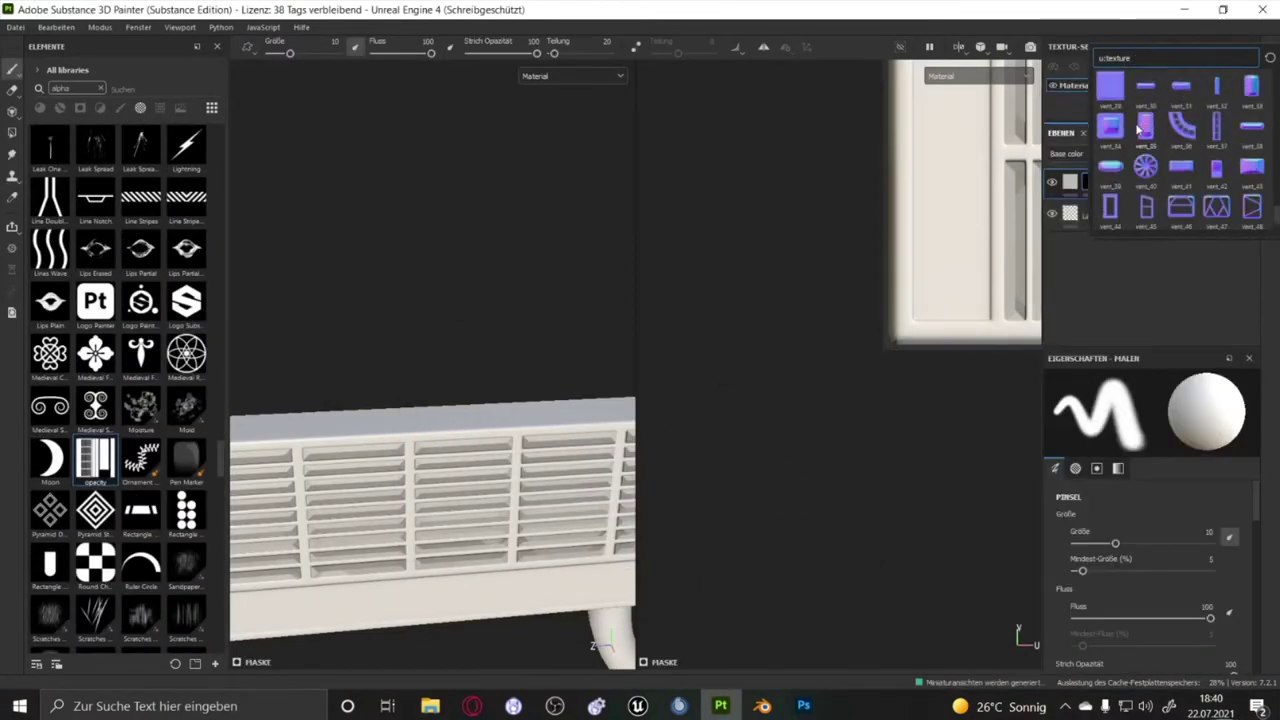
pyautogui.moveTo(95, 458); pyautogui.dragTo(1090, 184)
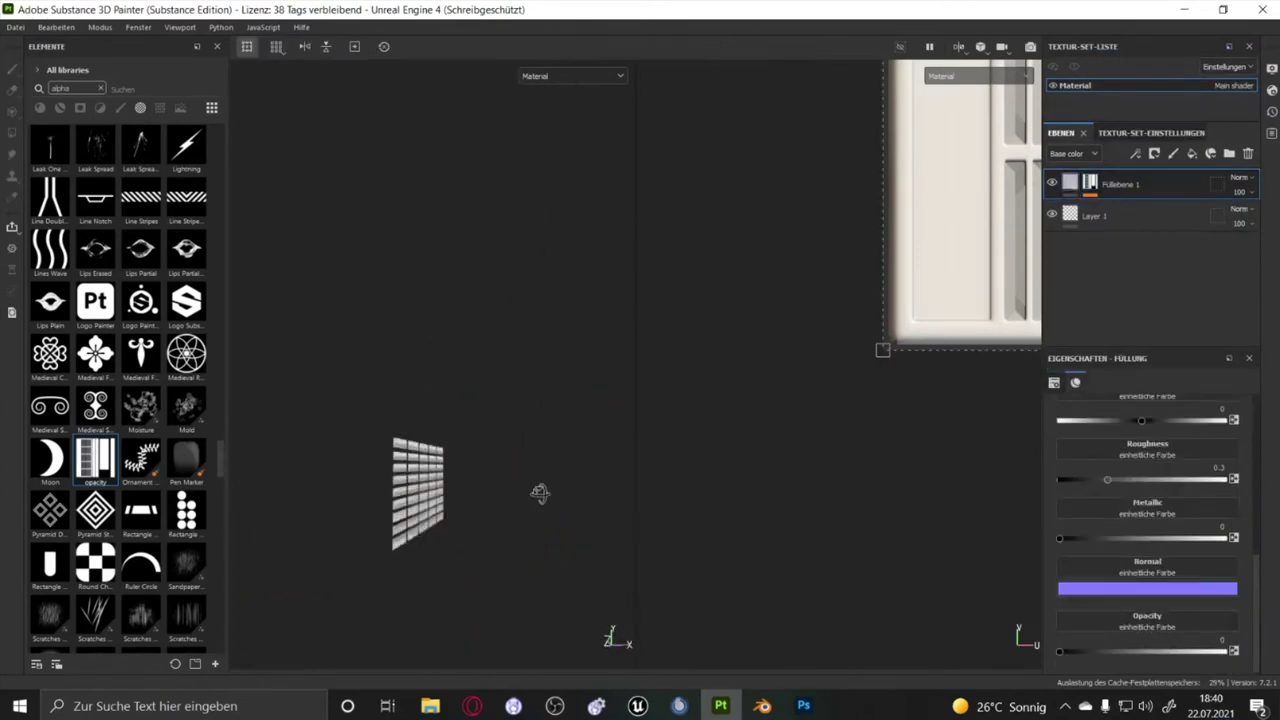
pyautogui.rightClick(1143, 188)
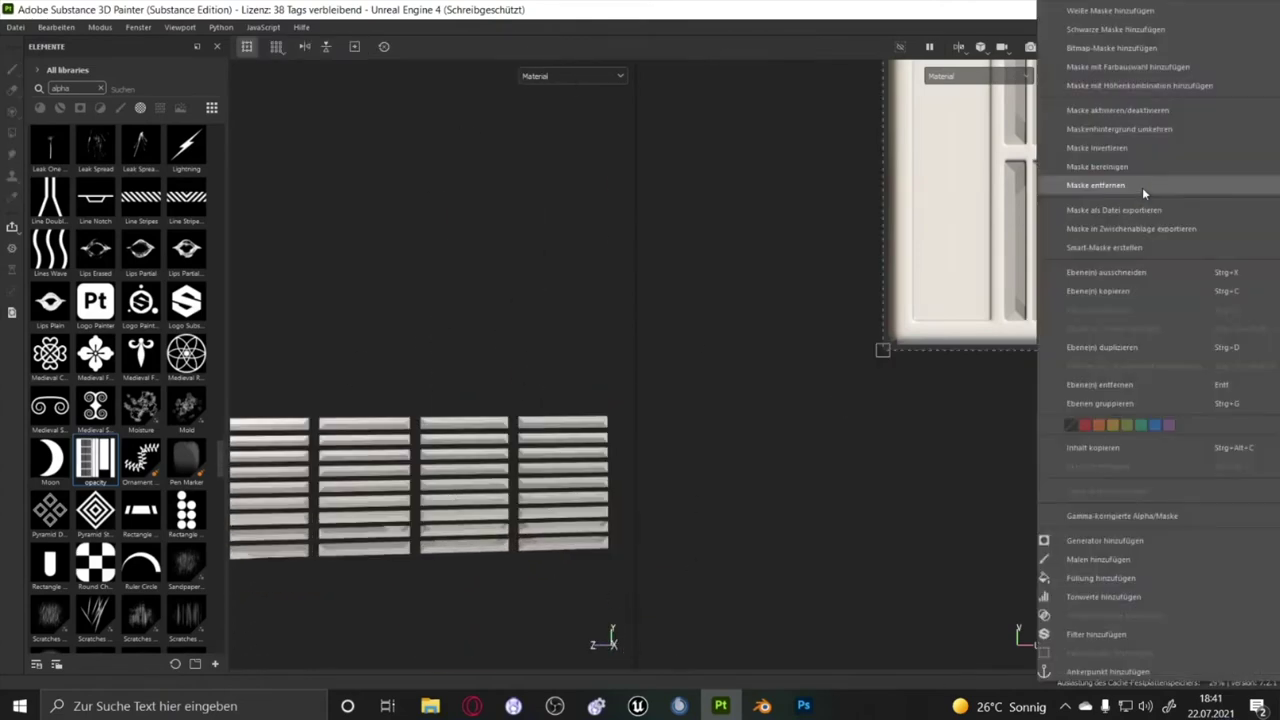
pyautogui.click(1127, 60)
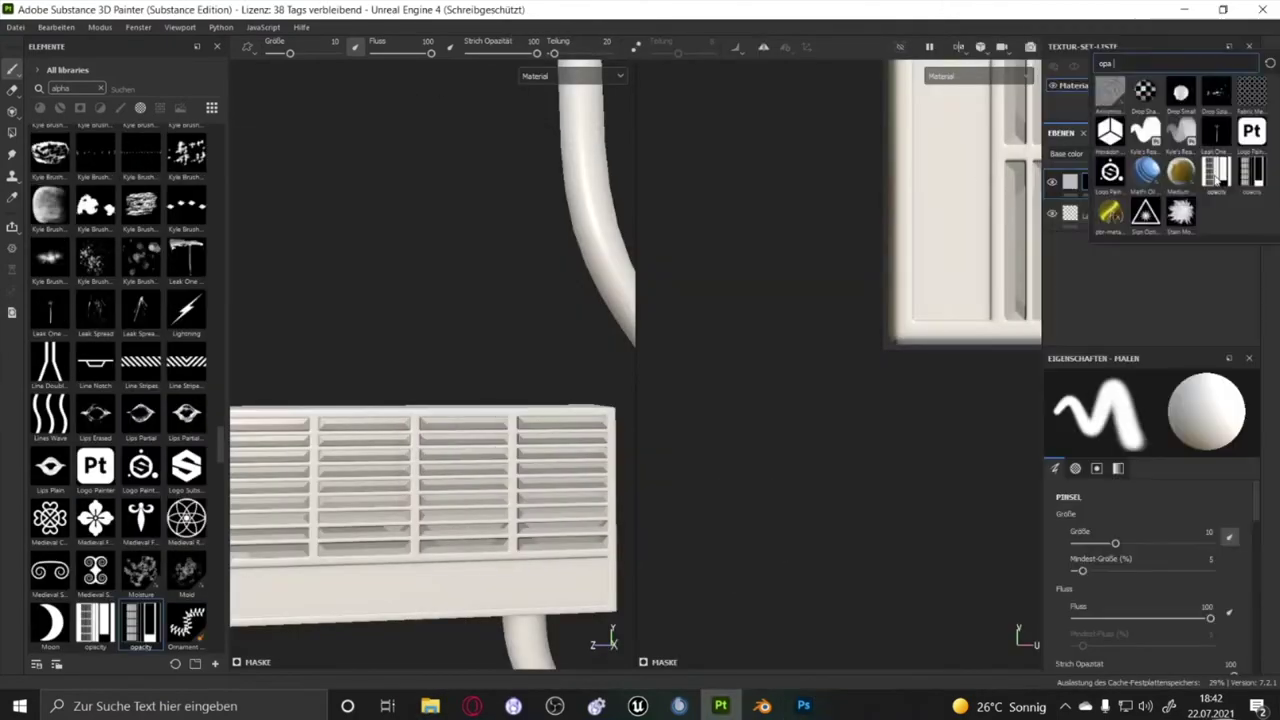
# In Blender, leave Edit Mode, select all objects, and start an FBX export
pyautogui.moveTo(560, 330)
pyautogui.keyDown('alt'); pyautogui.mouseDown()
pyautogui.moveTo(286, 325)
pyautogui.moveTo(461, 346)
pyautogui.mouseUp(); pyautogui.keyUp('alt')
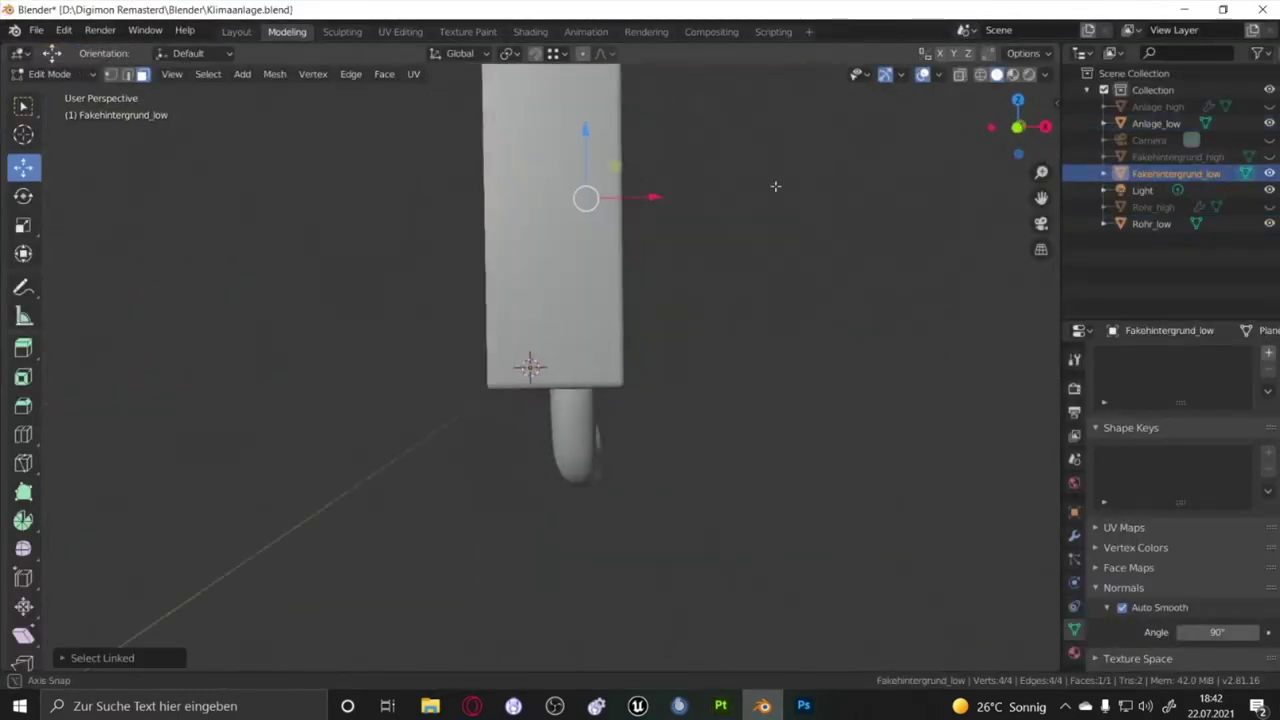
pyautogui.press('Tab')
pyautogui.press('a')
pyautogui.click(36, 31)
pyautogui.moveTo(62, 272)
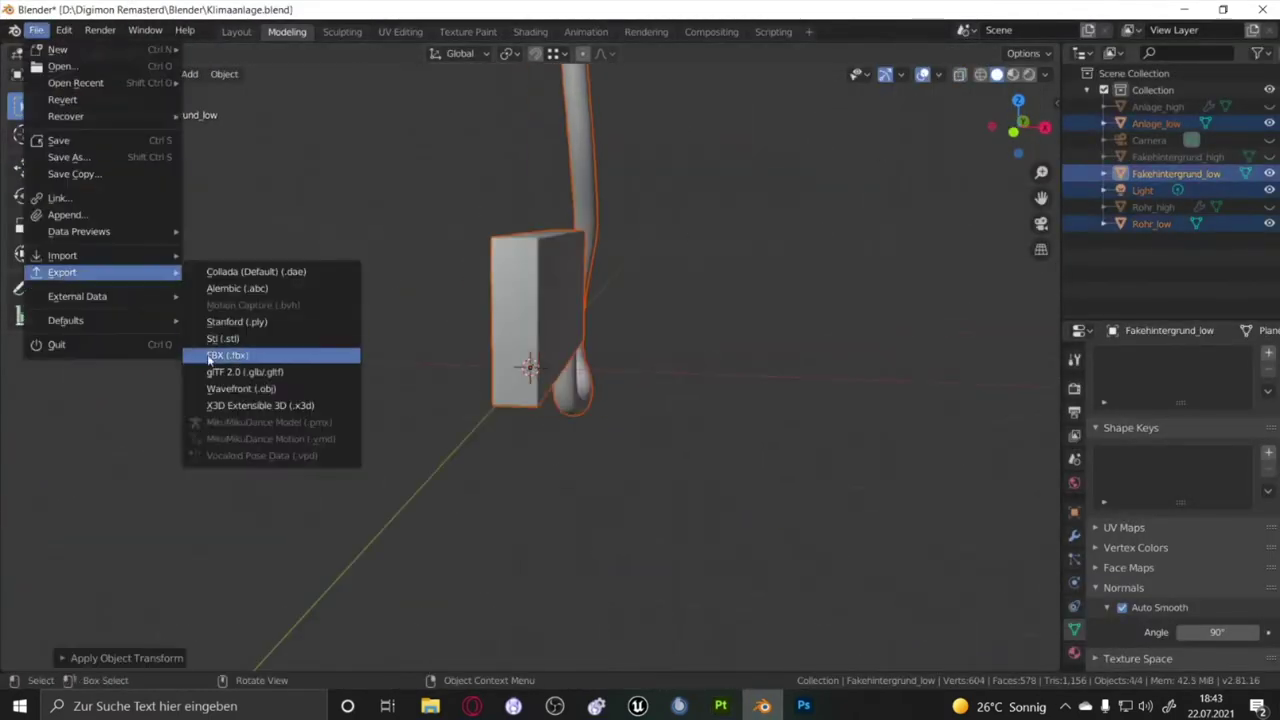
pyautogui.click(209, 358)
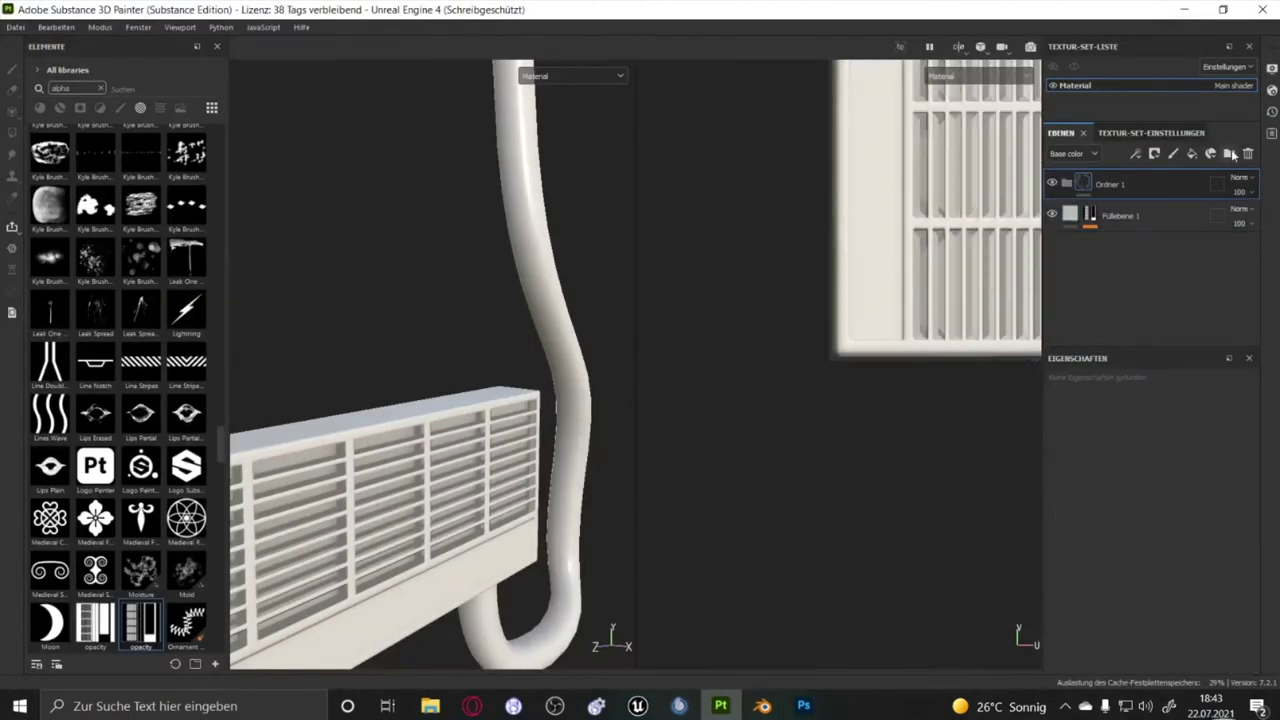
# Select Füllebene 3's mask, give it a dark reddish-brown base colour, and adjust its texture tiling
pyautogui.click(1211, 158)
pyautogui.hotkey('ctrl', 'z')
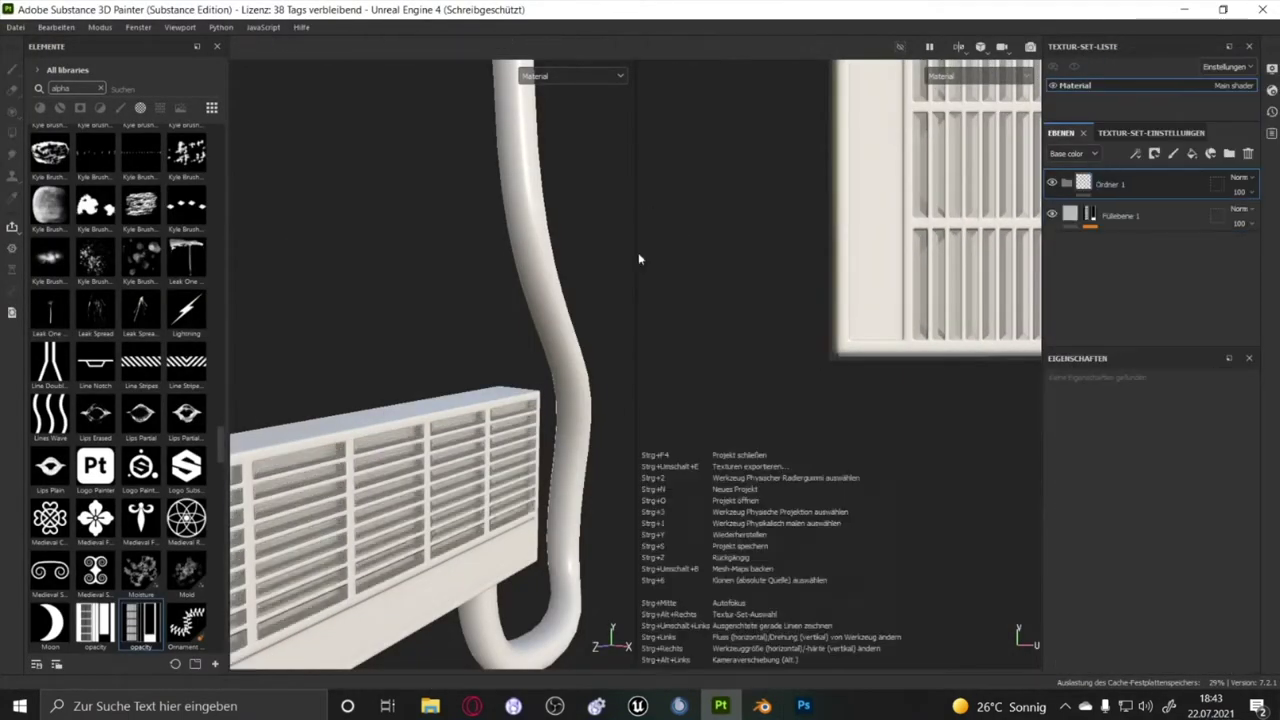
pyautogui.scroll(-2, 1150, 570)
pyautogui.click(1150, 558)
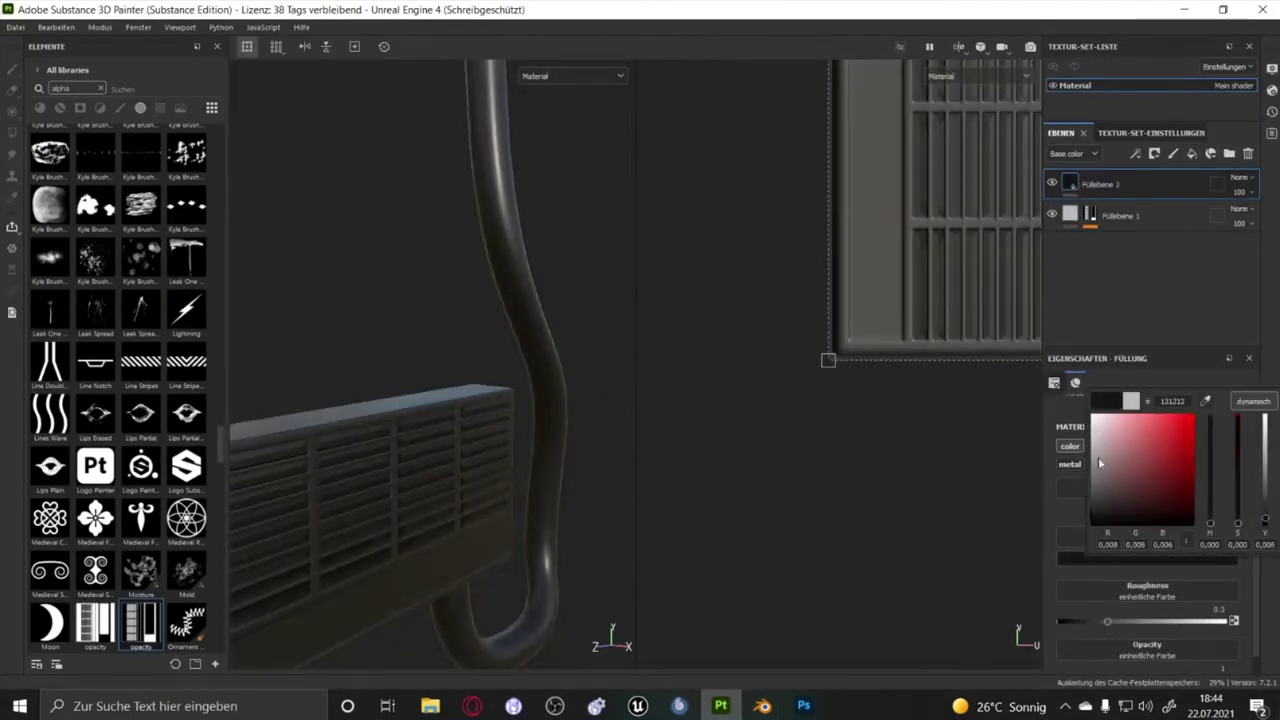
pyautogui.click(1154, 153)
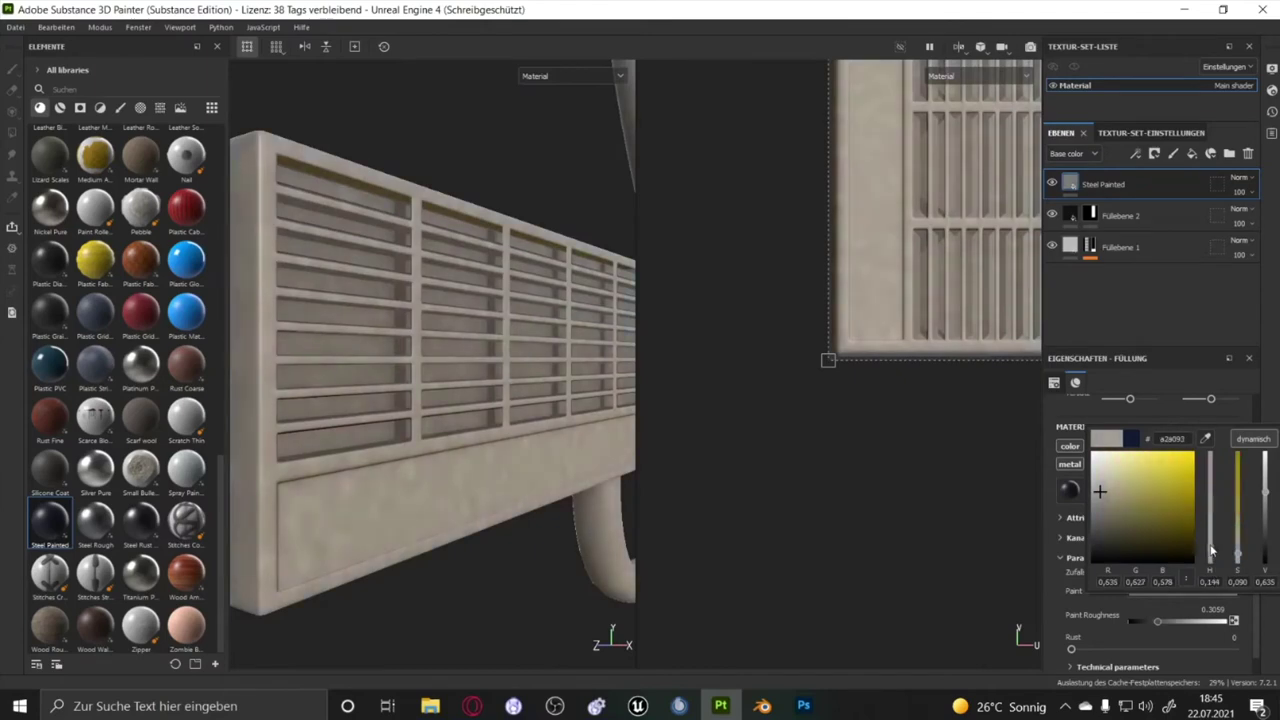
pyautogui.click(1240, 555)
pyautogui.click(1072, 641)
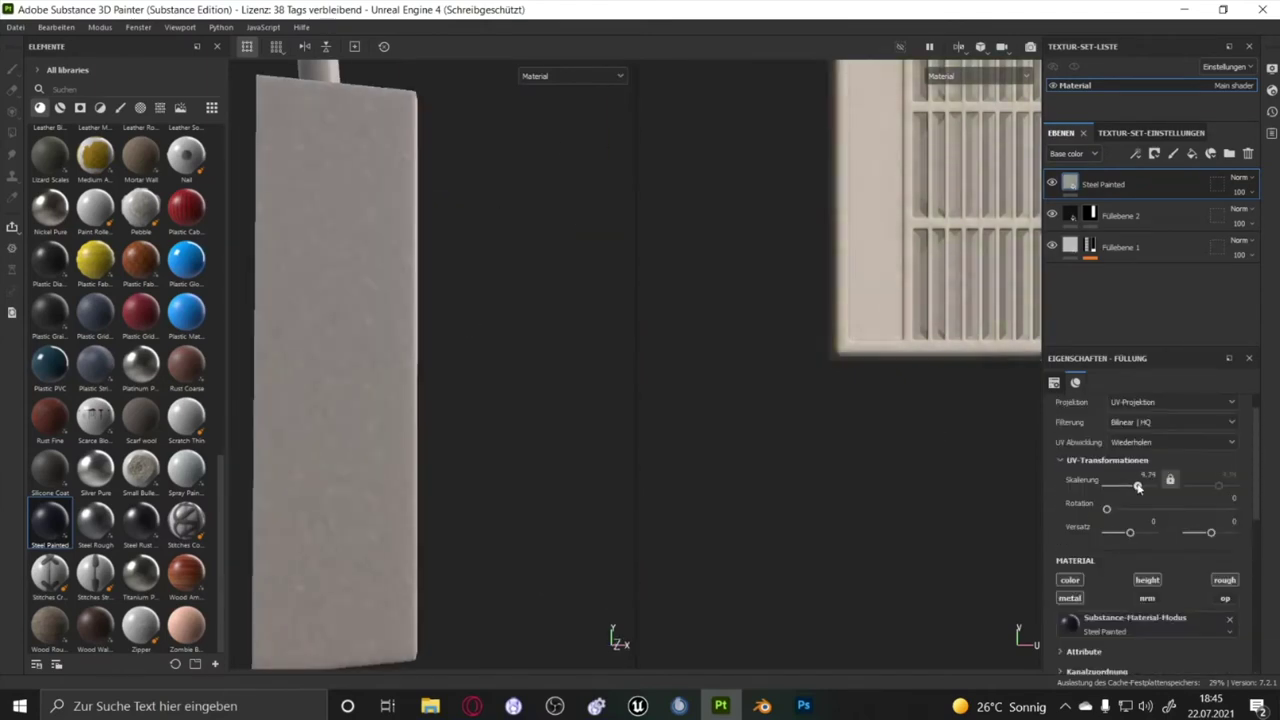
pyautogui.moveTo(1137, 487); pyautogui.dragTo(1142, 489)
pyautogui.moveTo(786, 325); pyautogui.dragTo(720, 384)
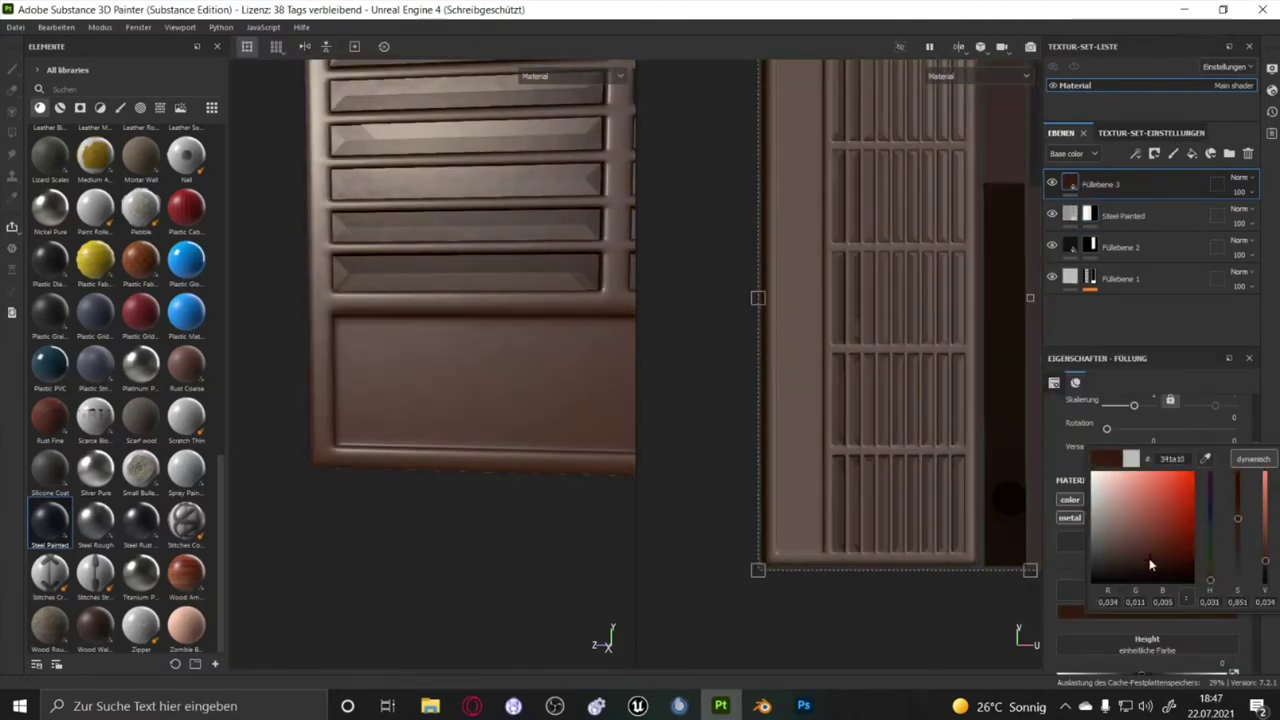
pyautogui.scroll(-2, 1150, 540)
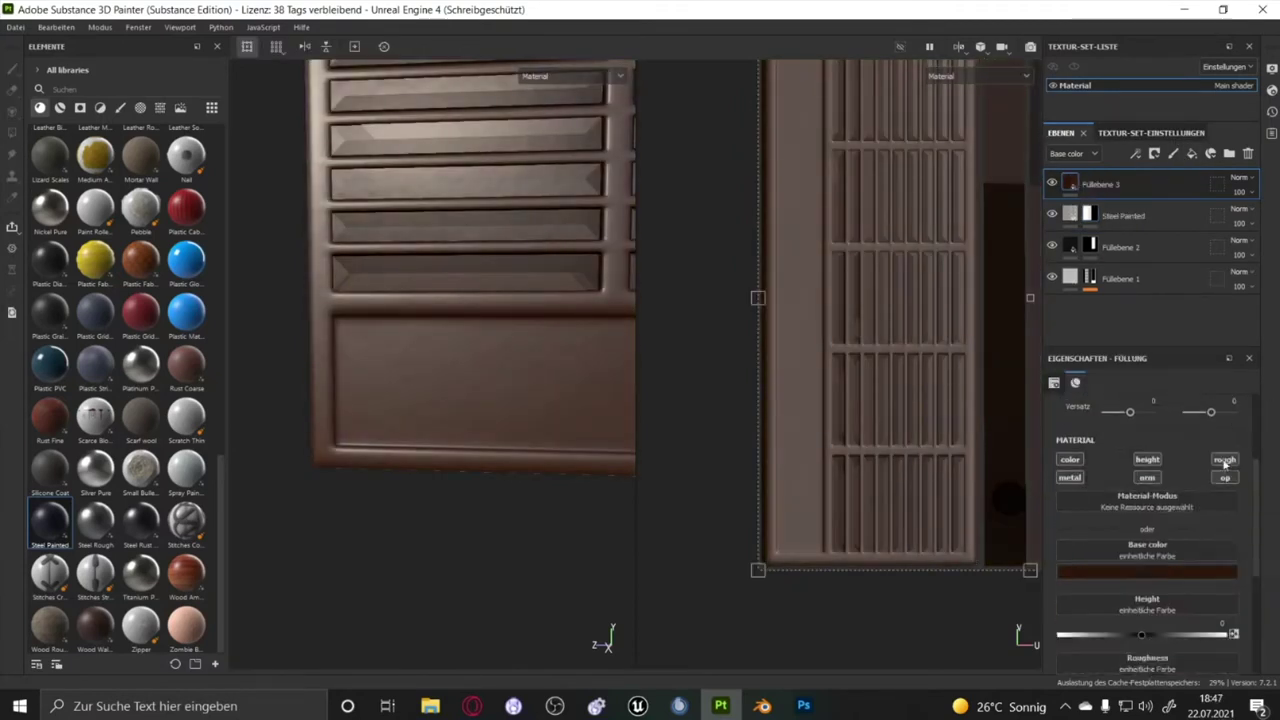
pyautogui.click(1175, 575)
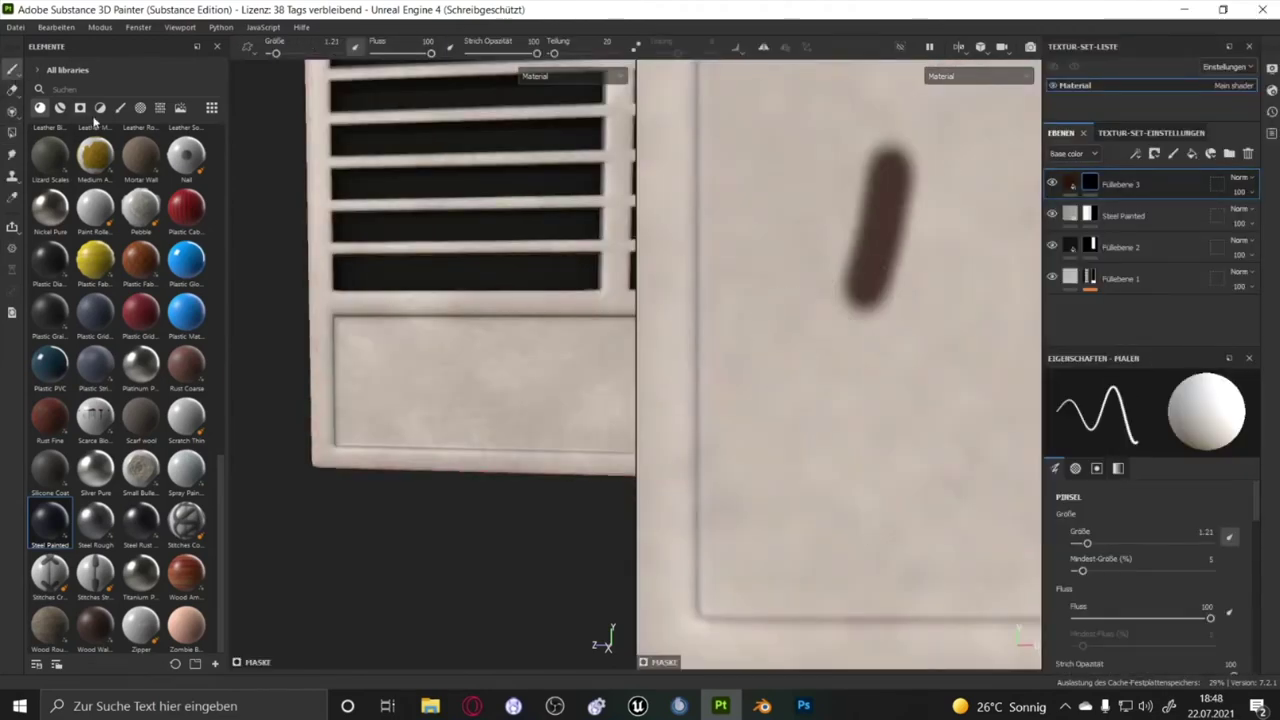
# Shrink the Basic Hard brush and paint a brown patch and straight line to the corner
pyautogui.click(120, 107)
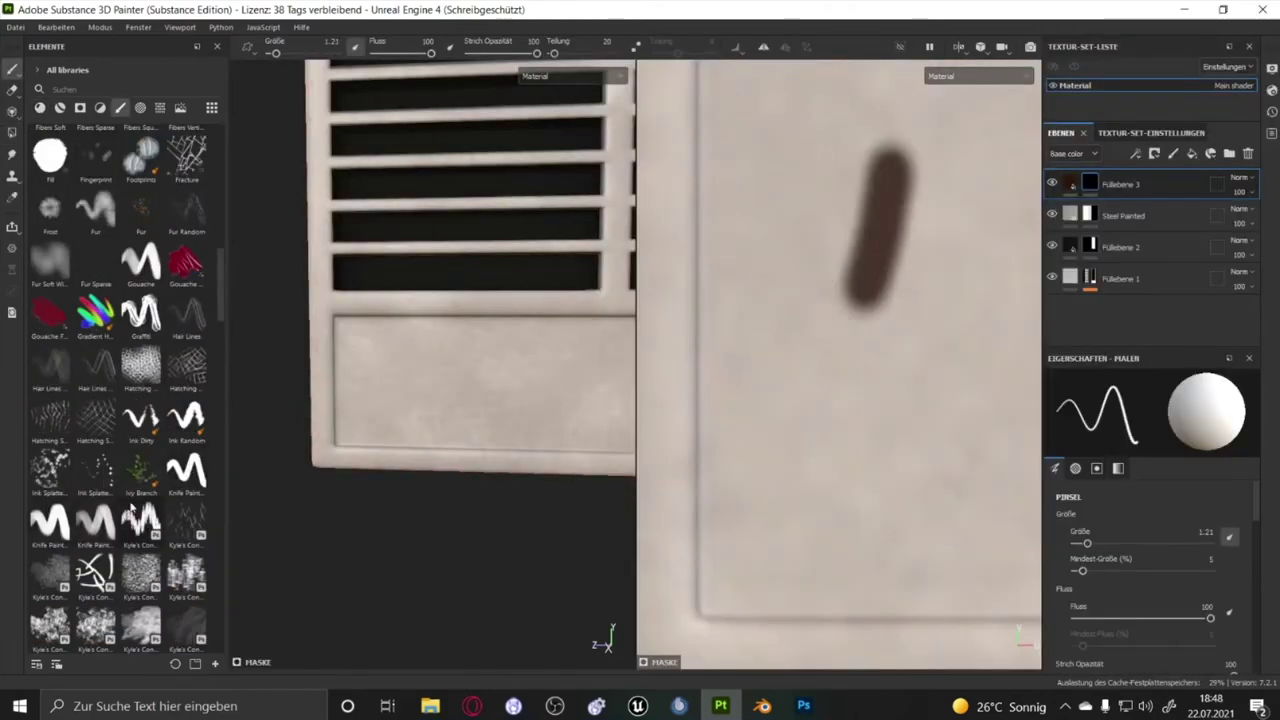
pyautogui.moveTo(880, 290); pyautogui.dragTo(900, 145)
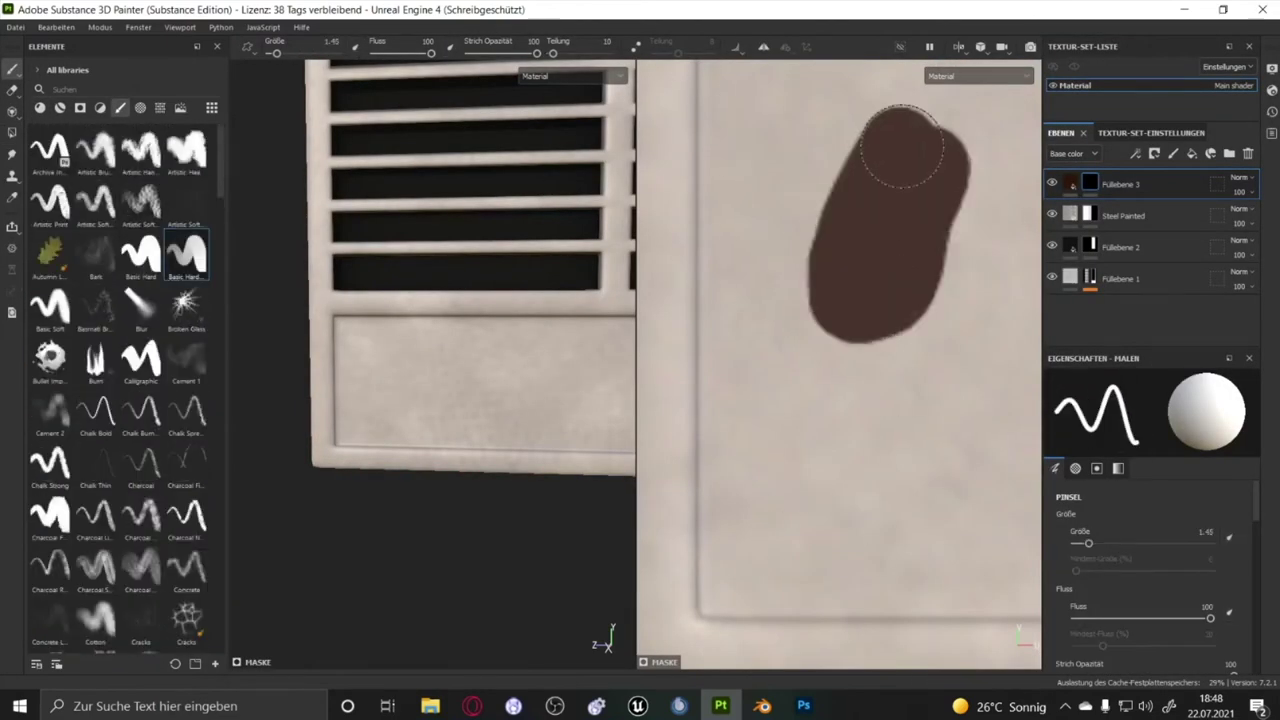
pyautogui.keyDown('shift'); pyautogui.click(708, 606); pyautogui.keyUp('shift')
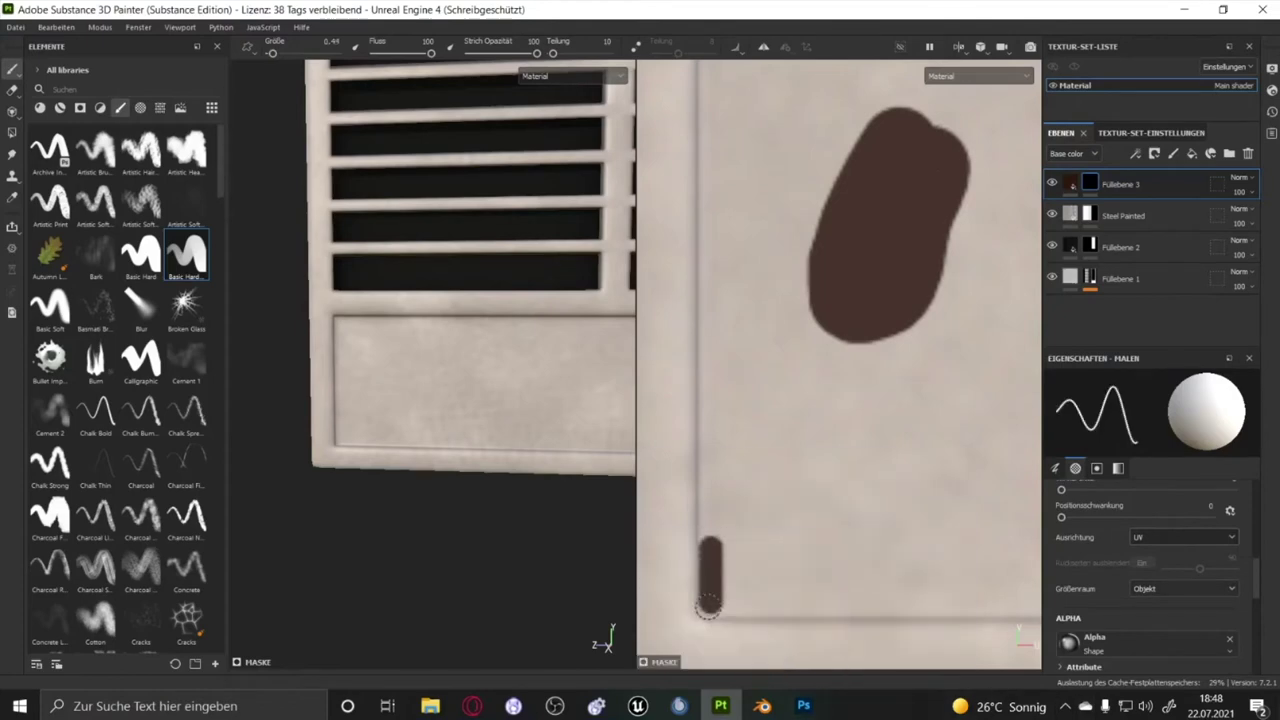
pyautogui.scroll(-2, 703, 617)
pyautogui.moveTo(703, 617); pyautogui.dragTo(673, 493, button='middle')
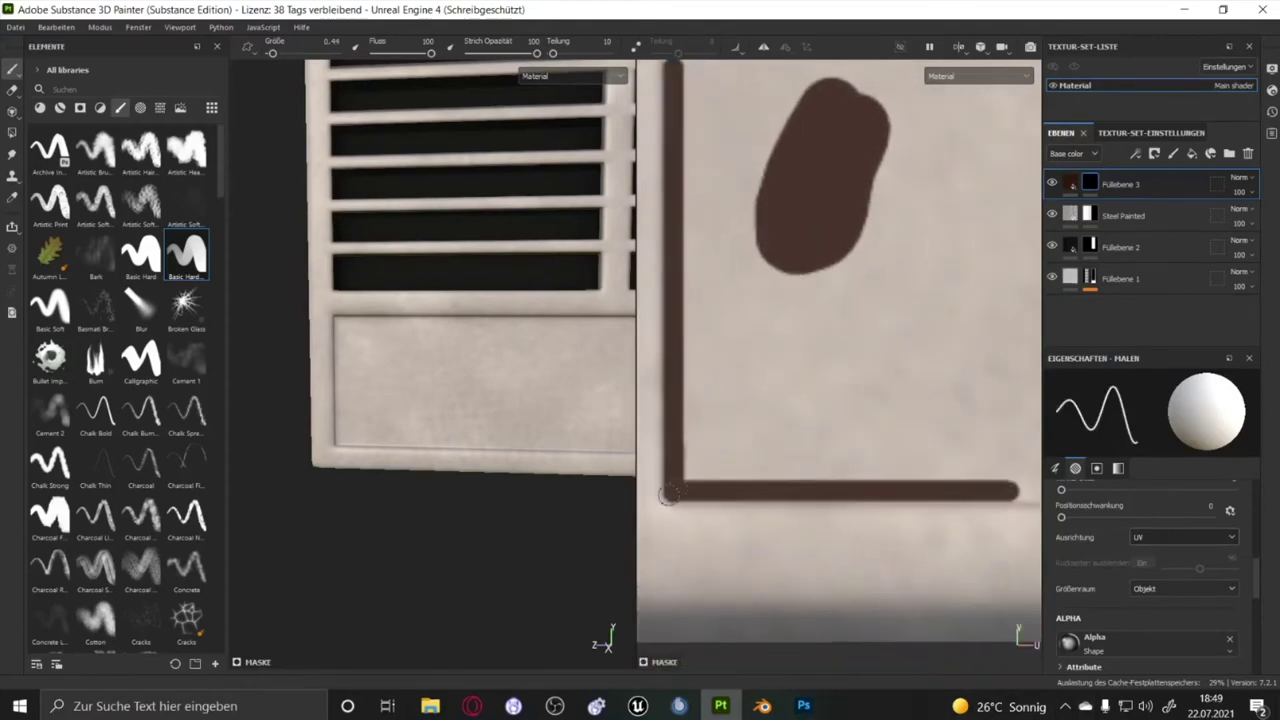
# Paint straight brown strokes along the panel's bottom and vertical edges
pyautogui.scroll(1, 669, 494)
pyautogui.scroll(2, 875, 443)
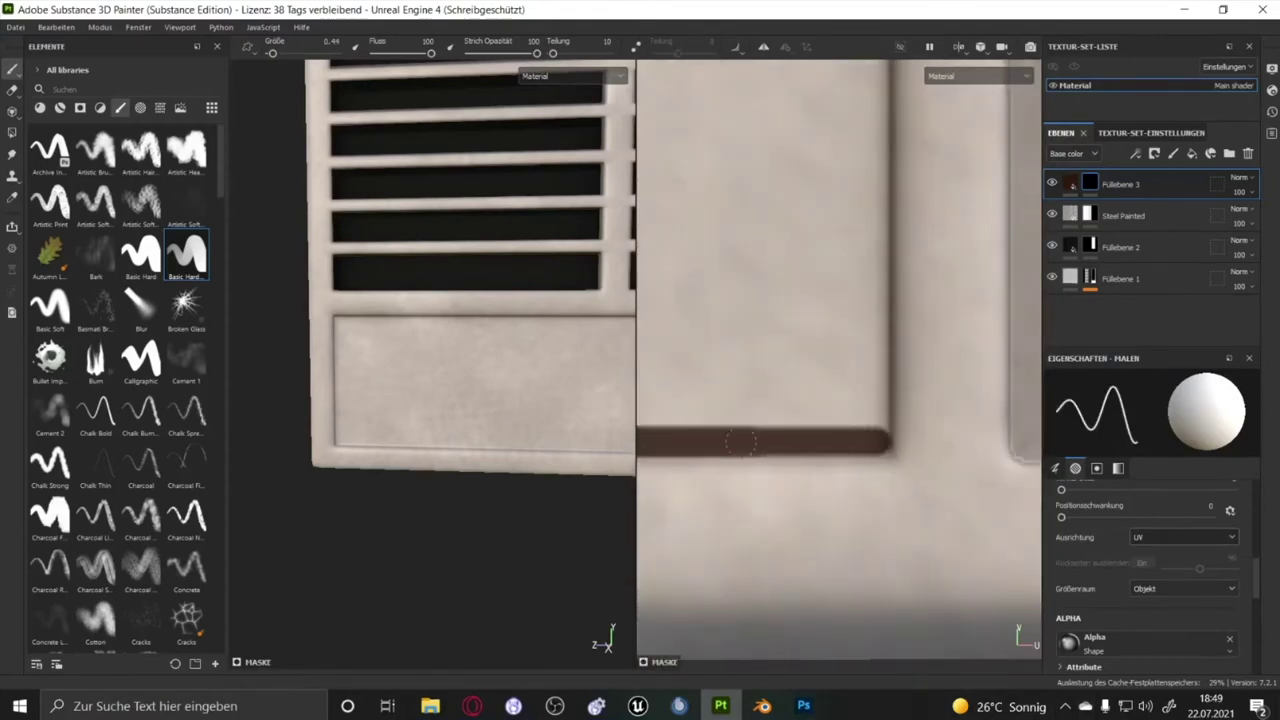
pyautogui.scroll(-3, 855, 433)
pyautogui.scroll(3, 831, 389)
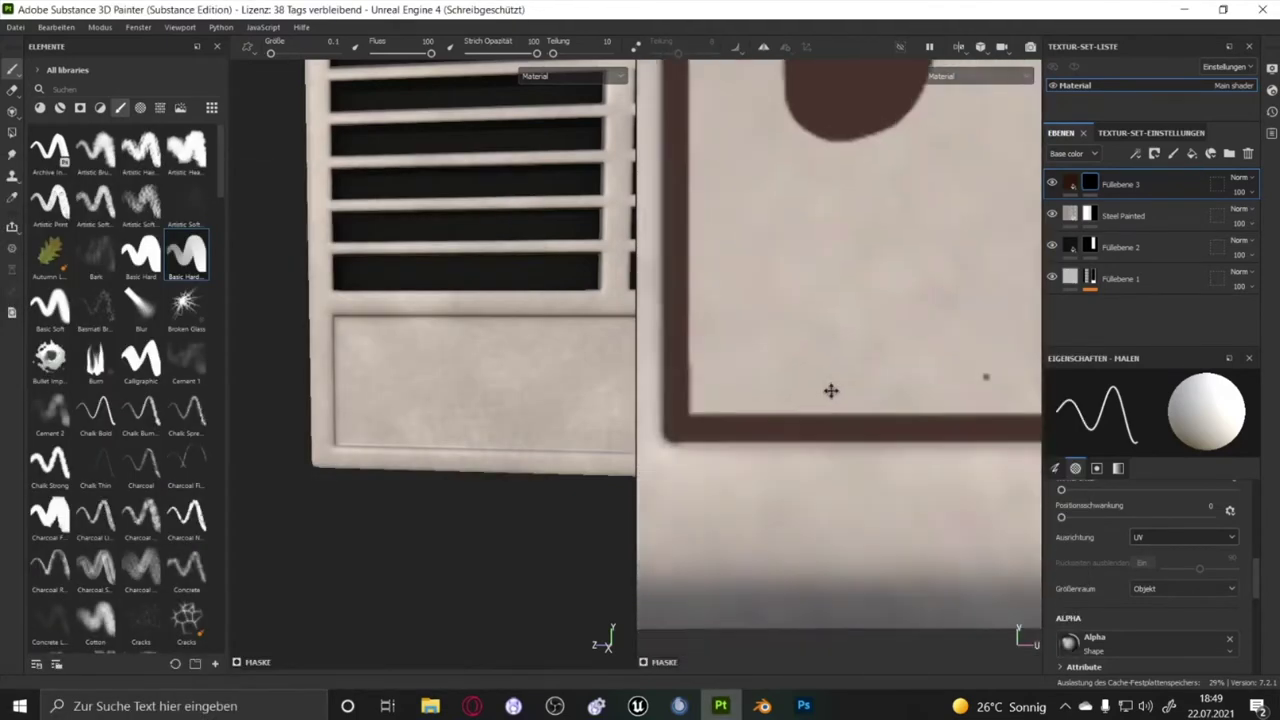
pyautogui.moveTo(831, 389)
pyautogui.mouseDown(button='middle')
pyautogui.moveTo(932, 410)
pyautogui.moveTo(763, 323)
pyautogui.moveTo(843, 341)
pyautogui.mouseUp(button='middle')
pyautogui.scroll(2, 763, 323)
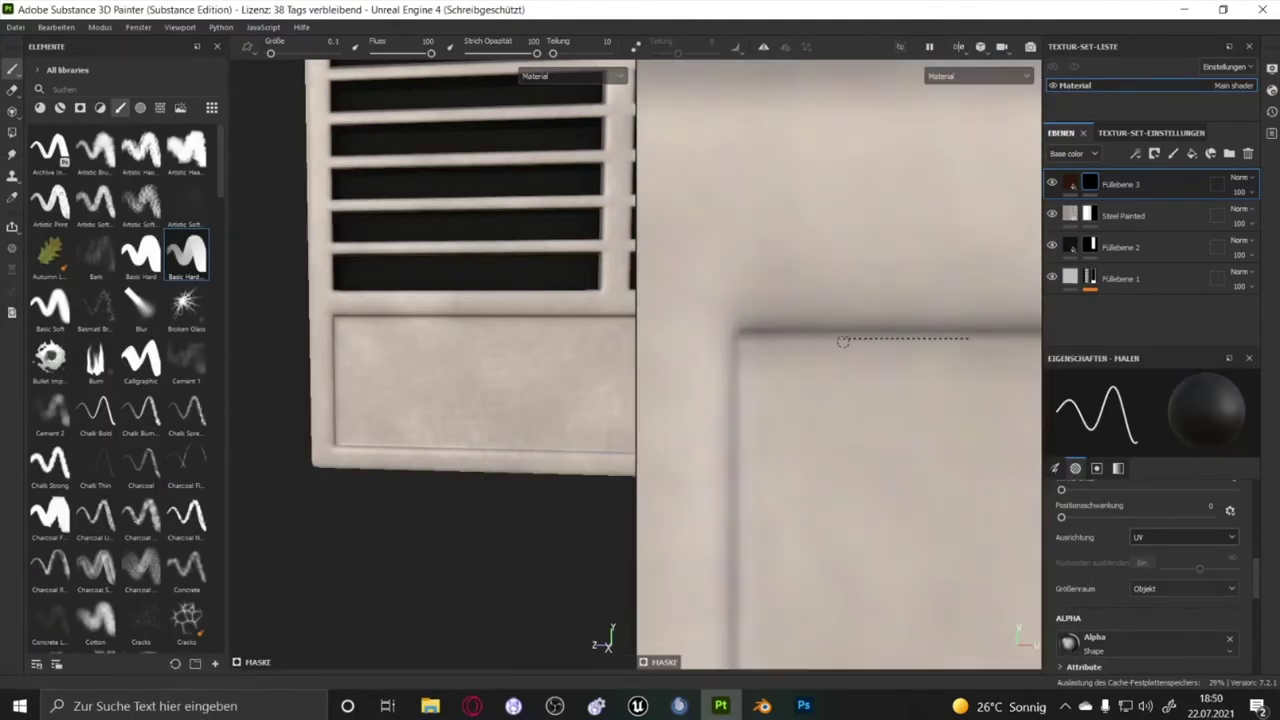
pyautogui.scroll(-2, 740, 355)
pyautogui.moveTo(800, 480); pyautogui.dragTo(893, 645, button='middle')
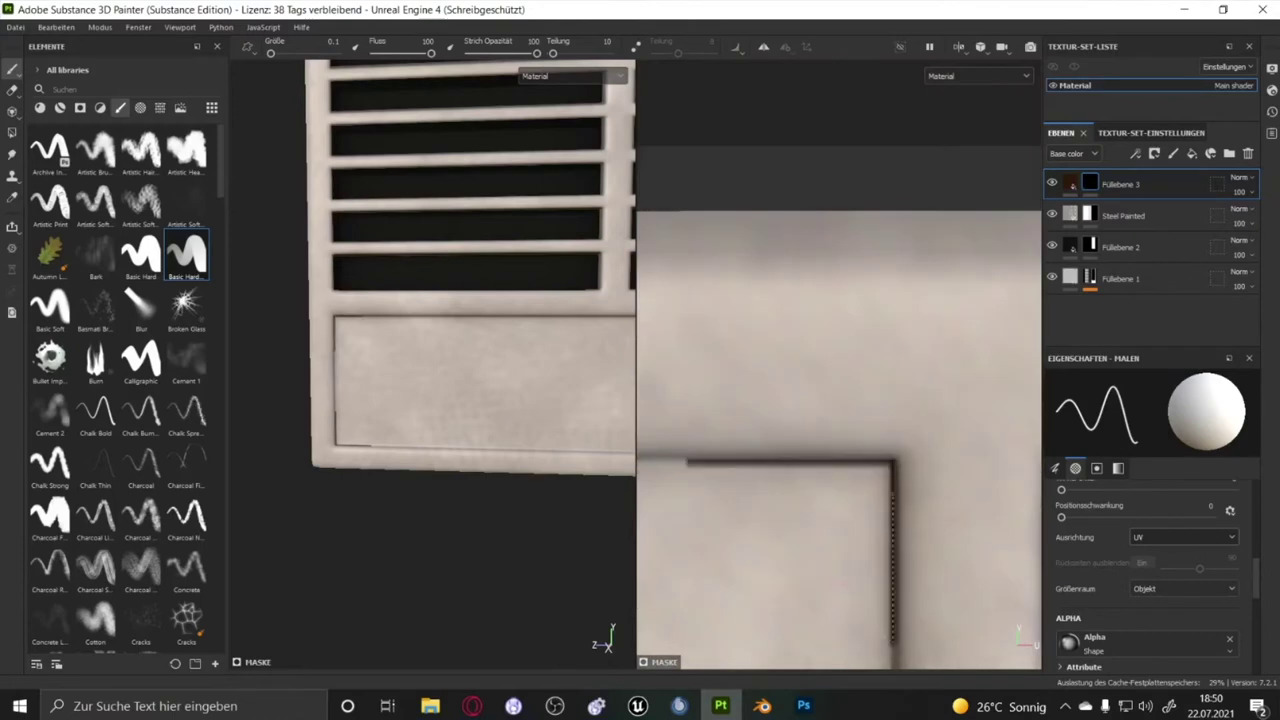
pyautogui.moveTo(877, 487); pyautogui.dragTo(800, 413, button='middle')
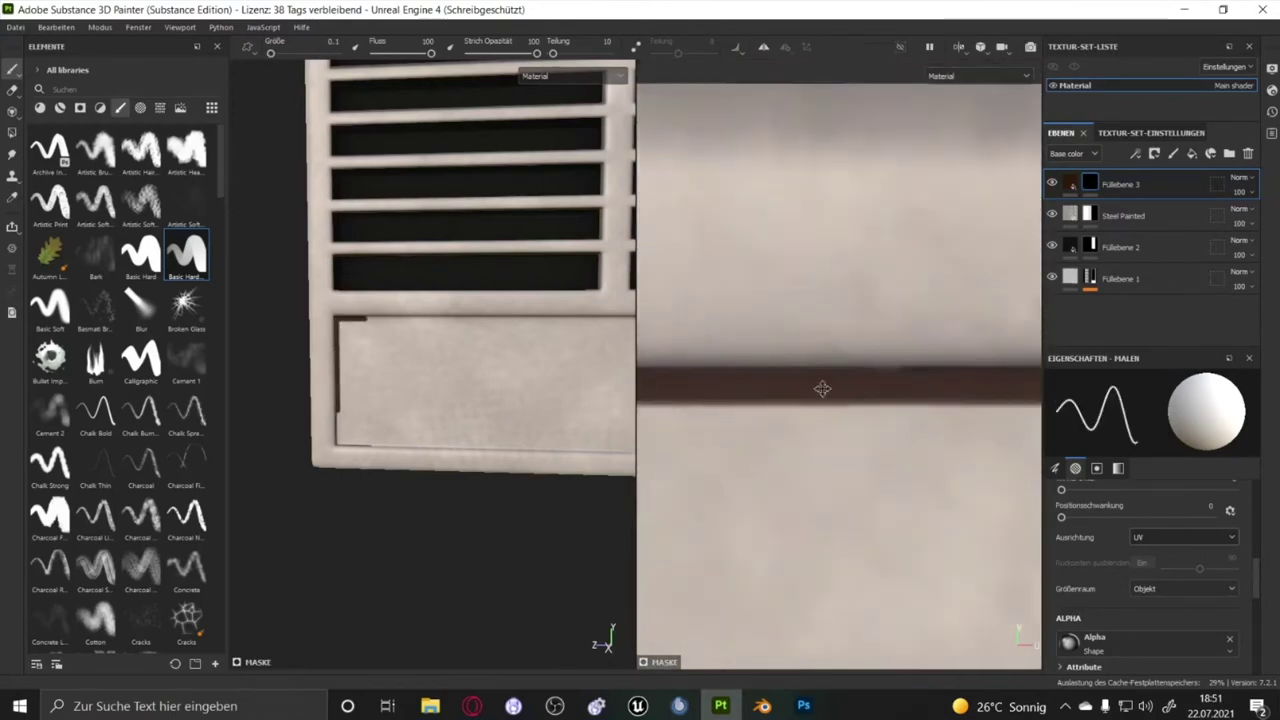
pyautogui.moveTo(958, 417); pyautogui.dragTo(676, 585, button='middle')
pyautogui.keyDown('shift'); pyautogui.click(688, 568); pyautogui.keyUp('shift')
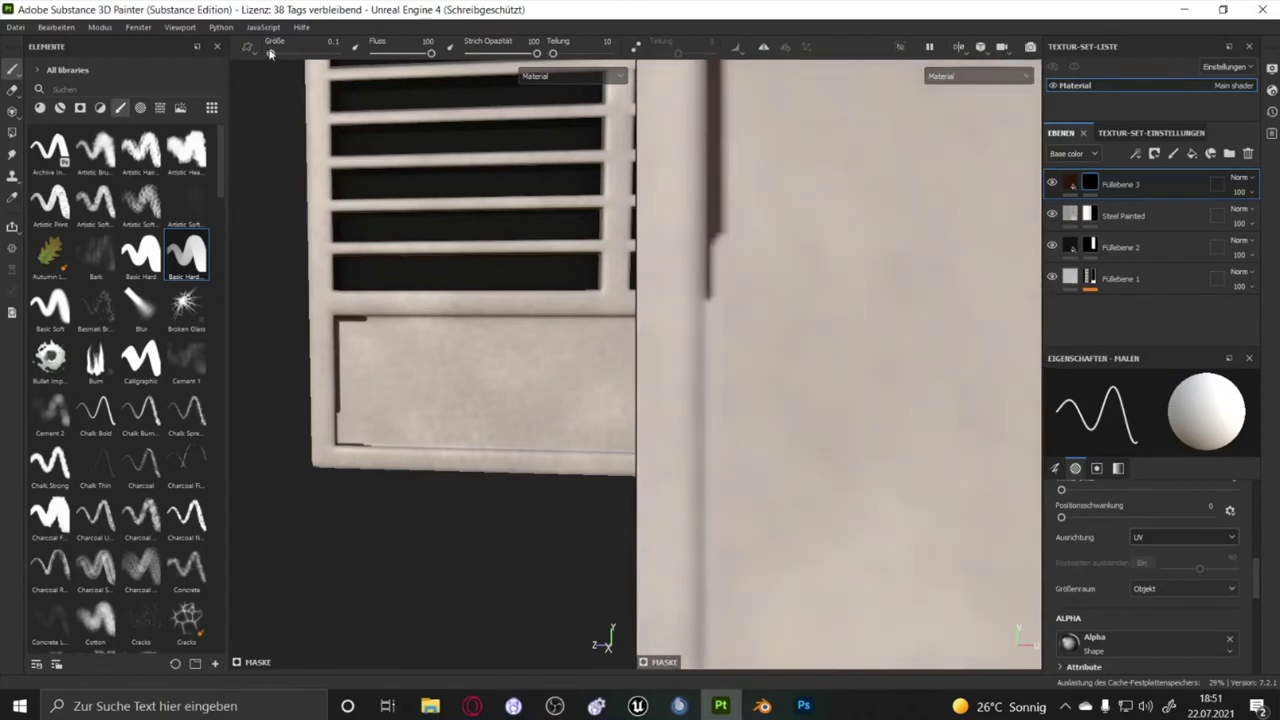
pyautogui.keyDown('shift'); pyautogui.click(734, 228); pyautogui.keyUp('shift')
# Extend the dark brown stroke down the panel's right edge
pyautogui.moveTo(728, 638); pyautogui.dragTo(933, 229, button='middle')
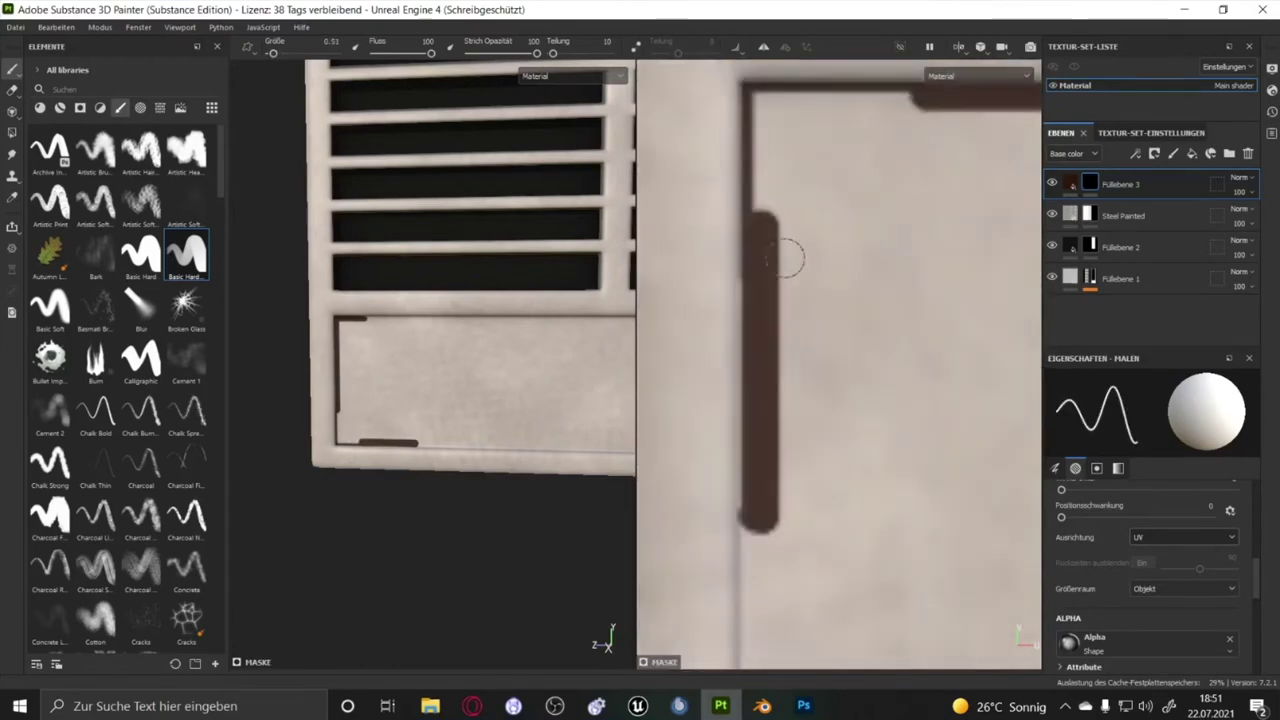
pyautogui.keyDown('shift'); pyautogui.click(963, 305); pyautogui.keyUp('shift')
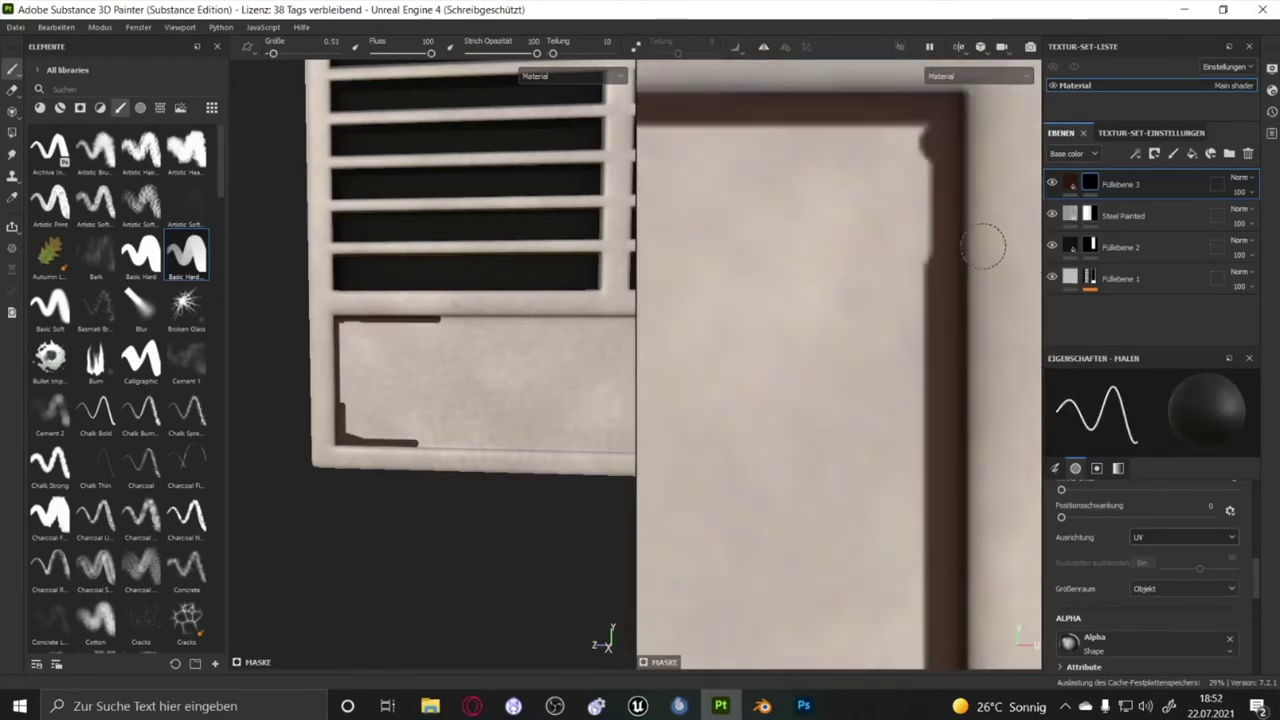
pyautogui.moveTo(957, 152); pyautogui.dragTo(887, 439, button='middle')
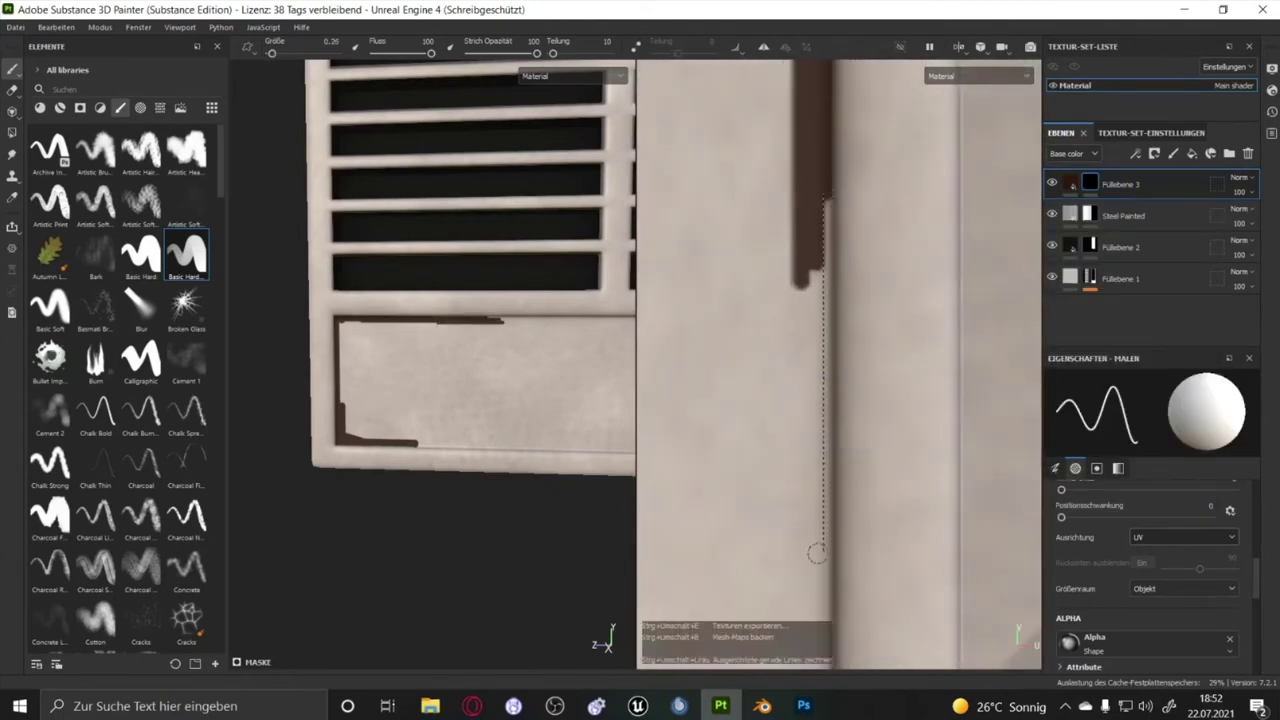
pyautogui.moveTo(818, 563); pyautogui.dragTo(800, 171, button='middle')
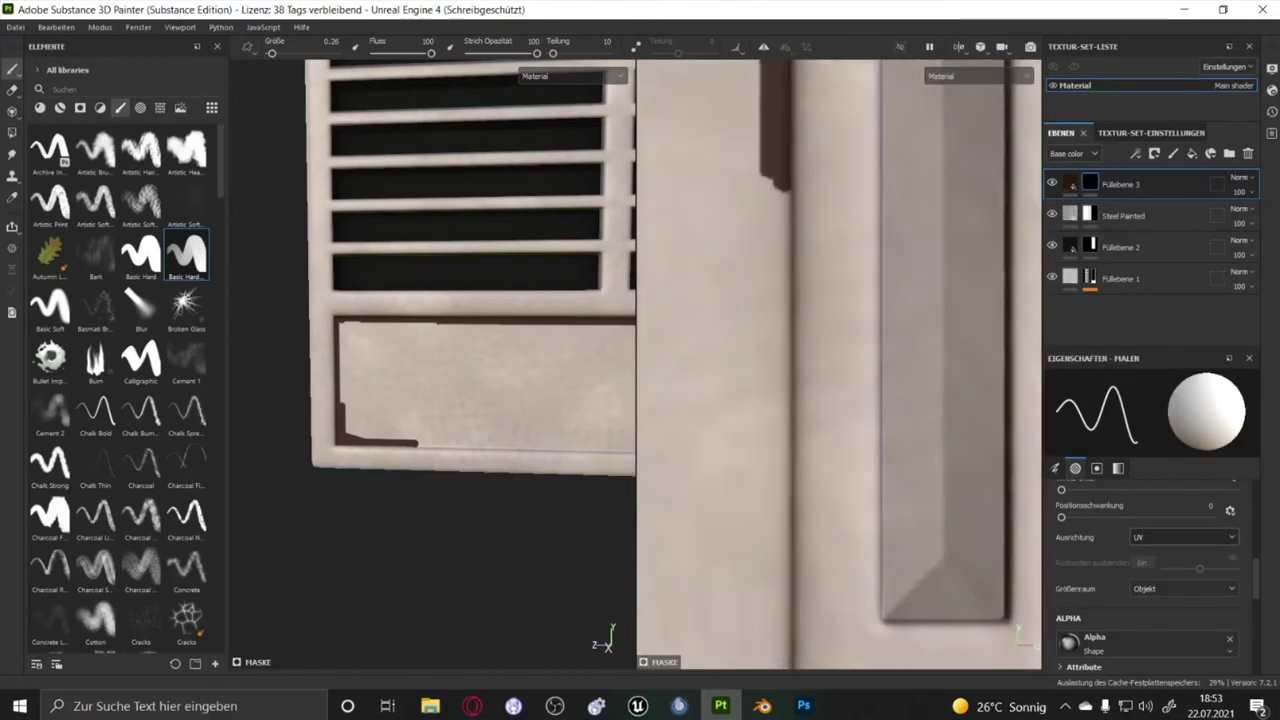
pyautogui.keyDown('shift'); pyautogui.click(772, 624); pyautogui.keyUp('shift')
# Replace an over-wide edge stroke with a thin dark line along the panel edge
pyautogui.scroll(-2, 768, 154)
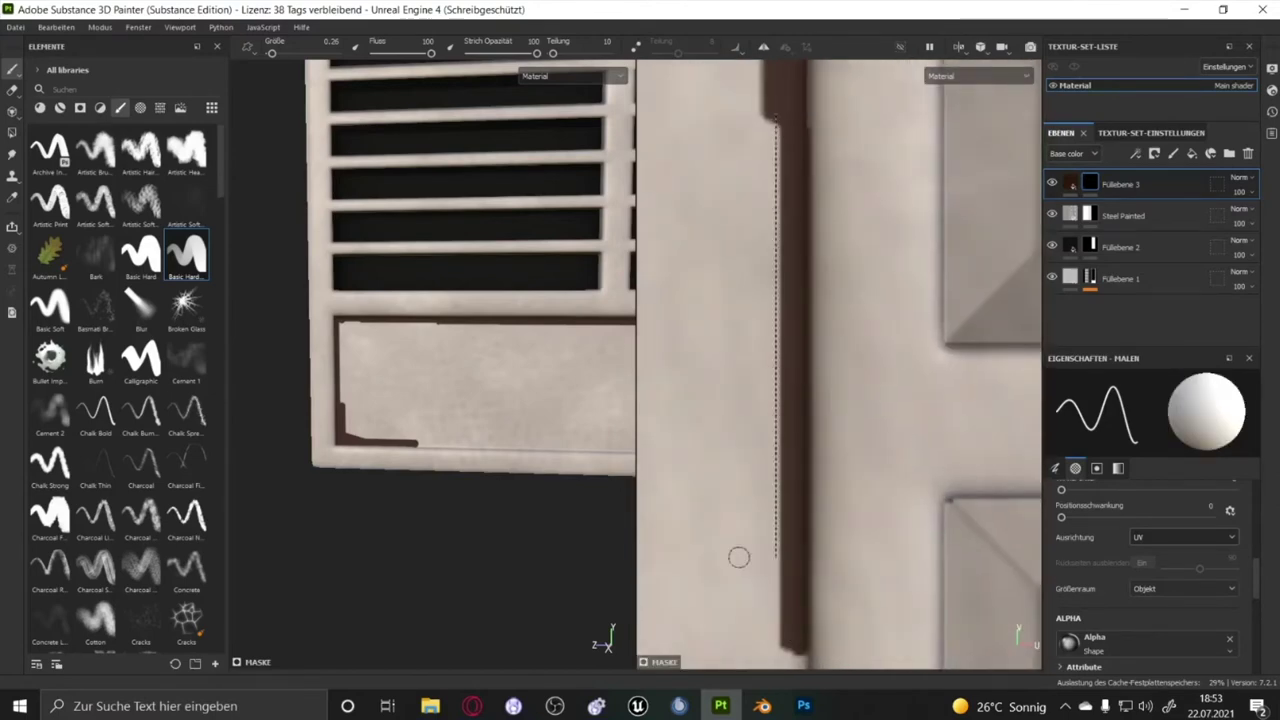
pyautogui.scroll(-2, 781, 567)
pyautogui.scroll(2, 818, 215)
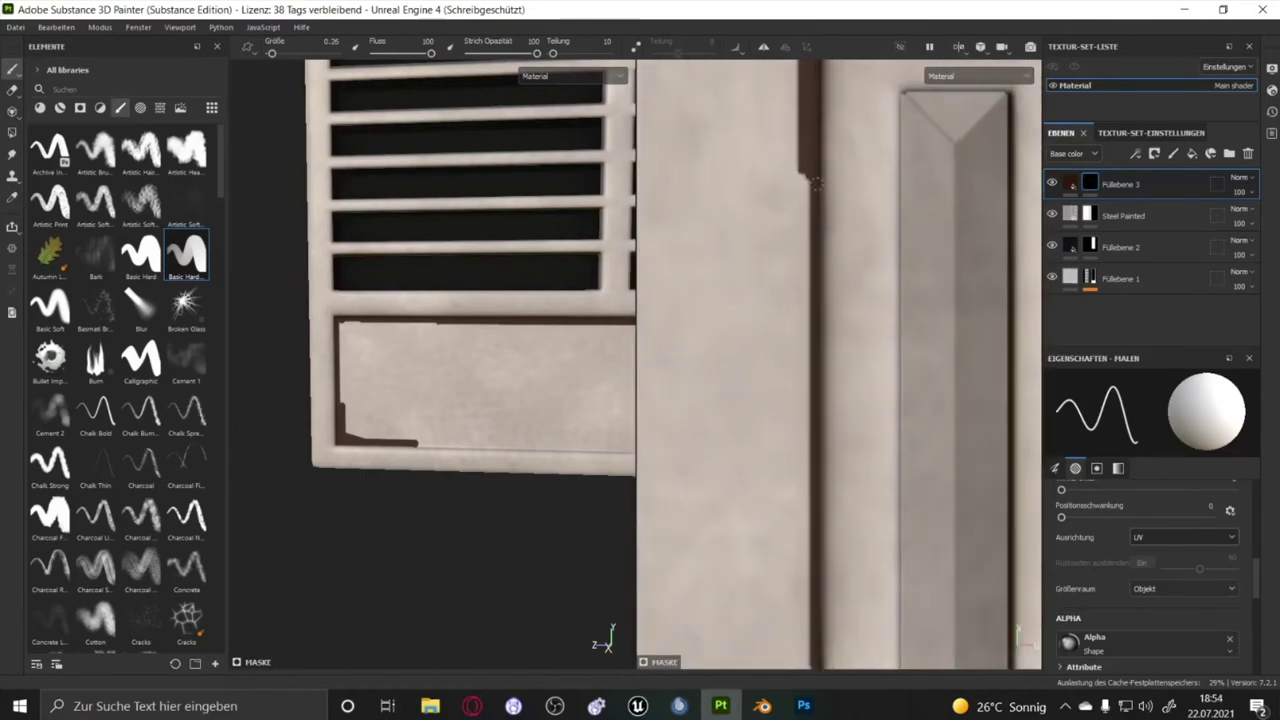
pyautogui.scroll(2, 828, 151)
pyautogui.scroll(2, 845, 413)
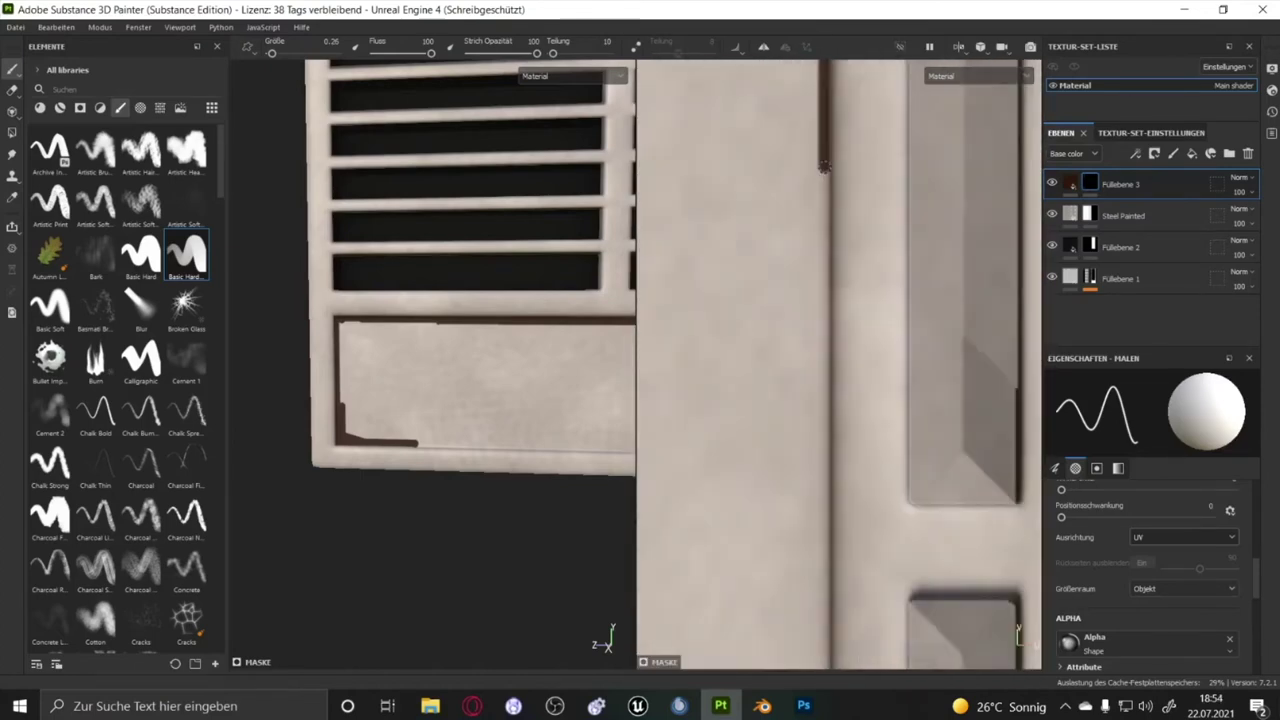
pyautogui.scroll(-1, 797, 322)
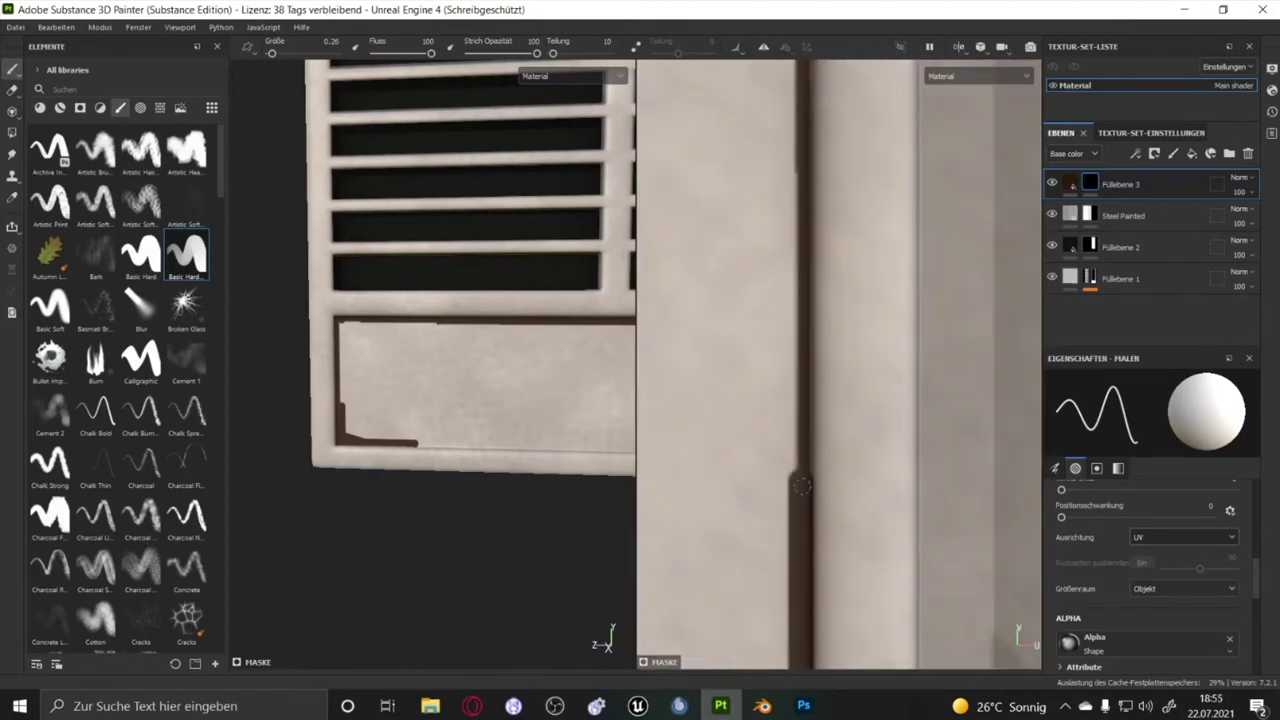
pyautogui.scroll(-2, 736, 424)
pyautogui.scroll(2, 736, 424)
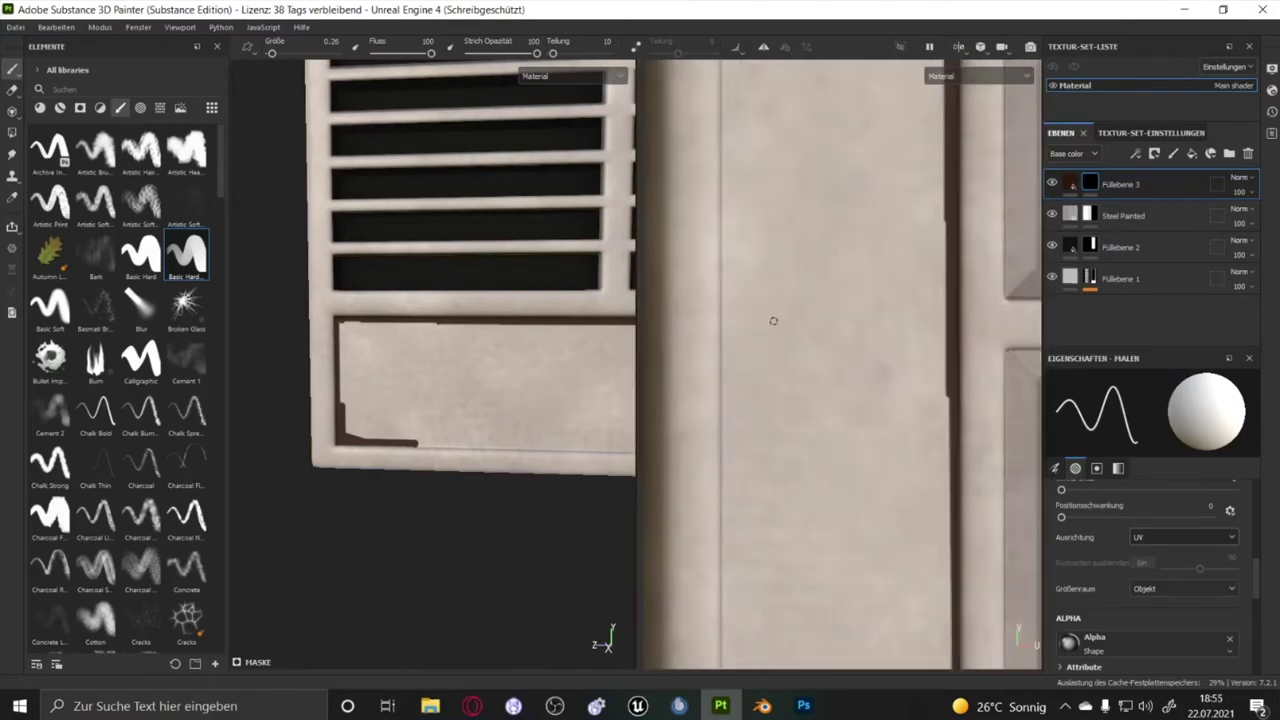
pyautogui.scroll(2, 771, 320)
pyautogui.scroll(1, 692, 231)
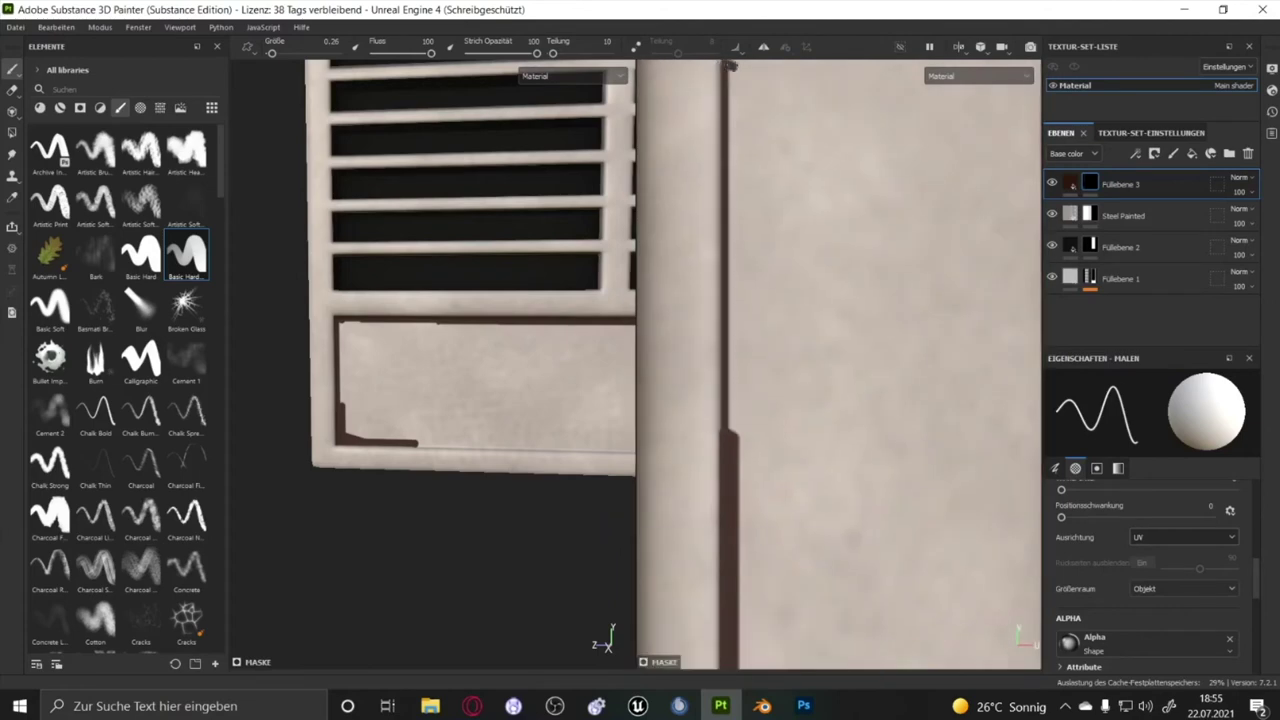
pyautogui.scroll(-1, 730, 511)
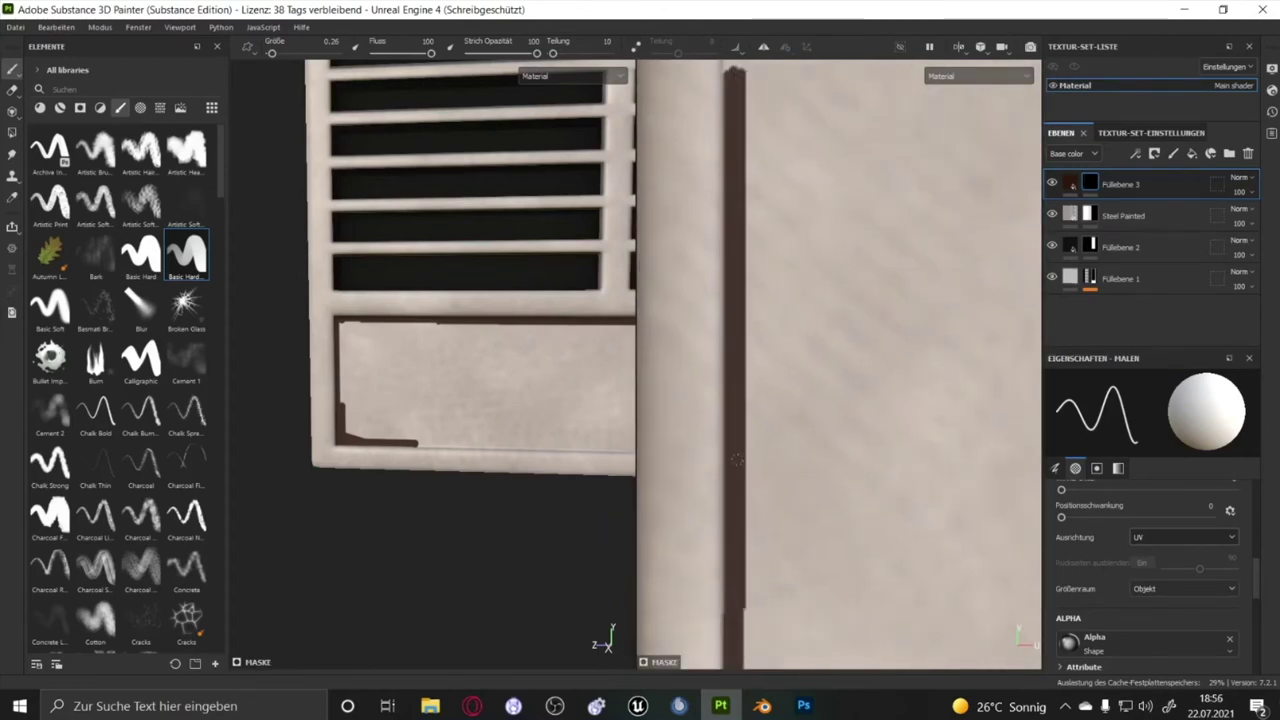
pyautogui.scroll(-1, 738, 480)
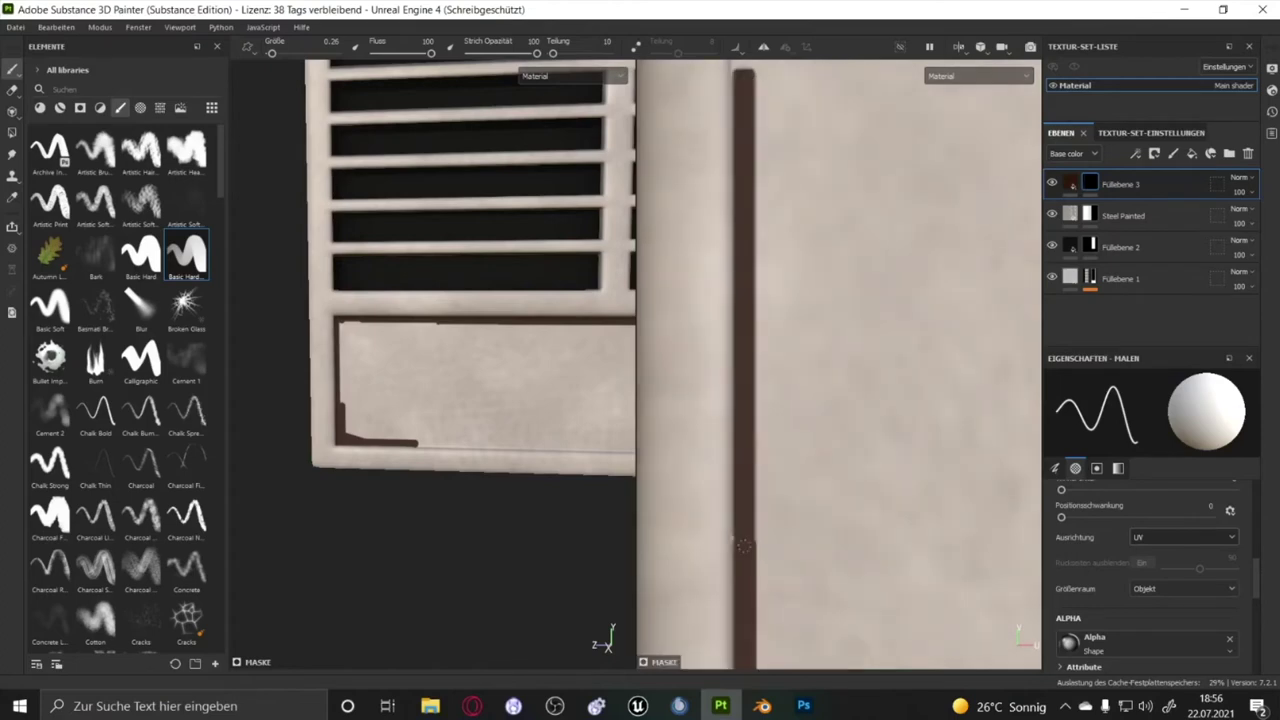
pyautogui.moveTo(738, 515); pyautogui.dragTo(734, 68)
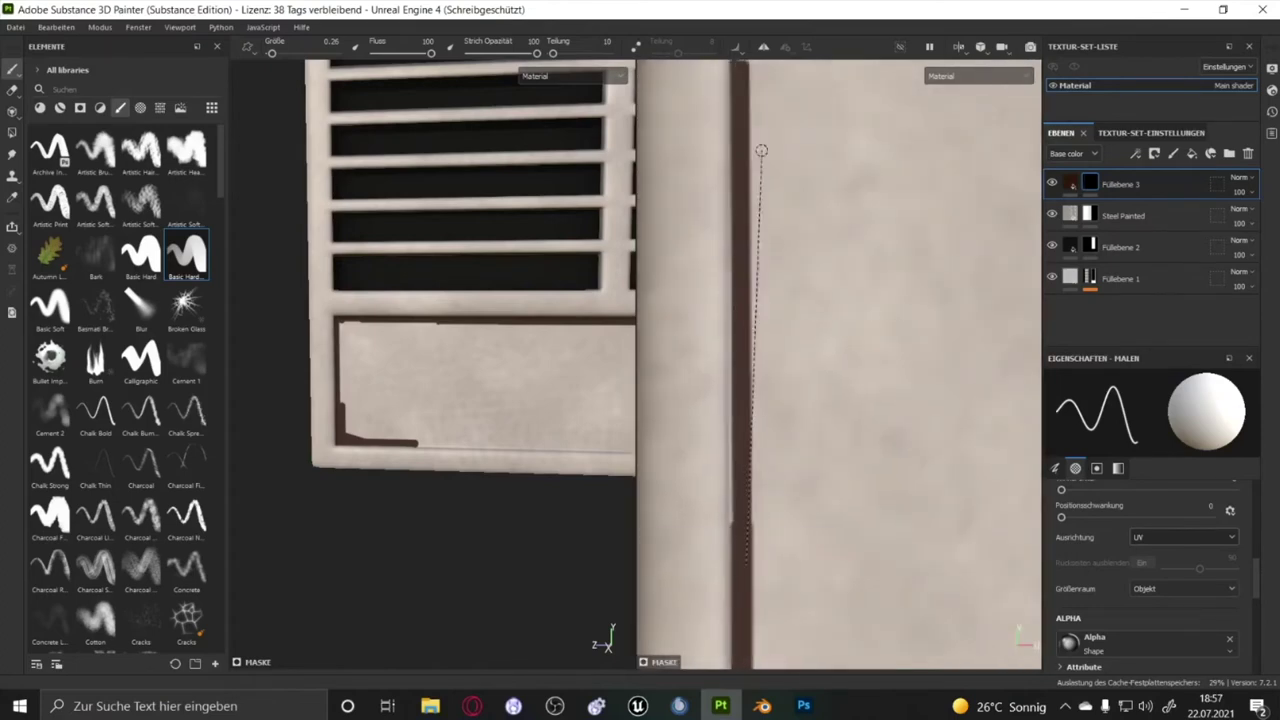
pyautogui.hotkey('ctrl', 'z')
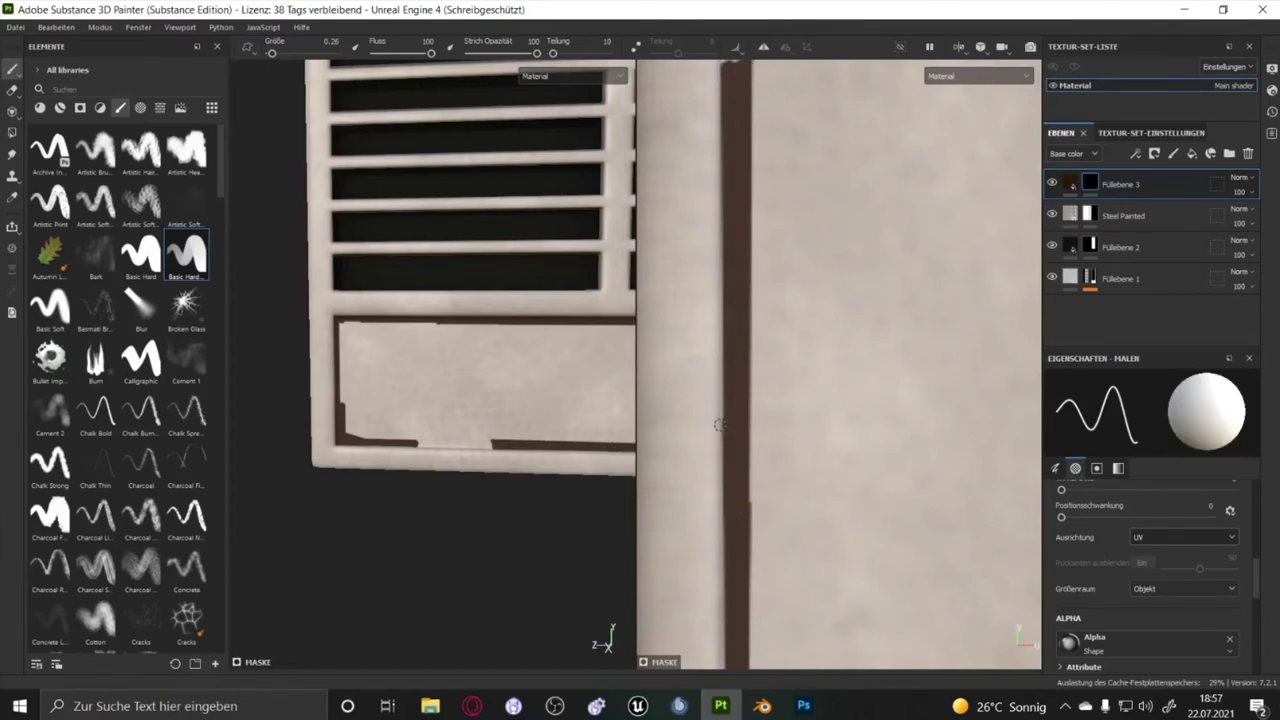
pyautogui.moveTo(752, 520); pyautogui.dragTo(755, 230)
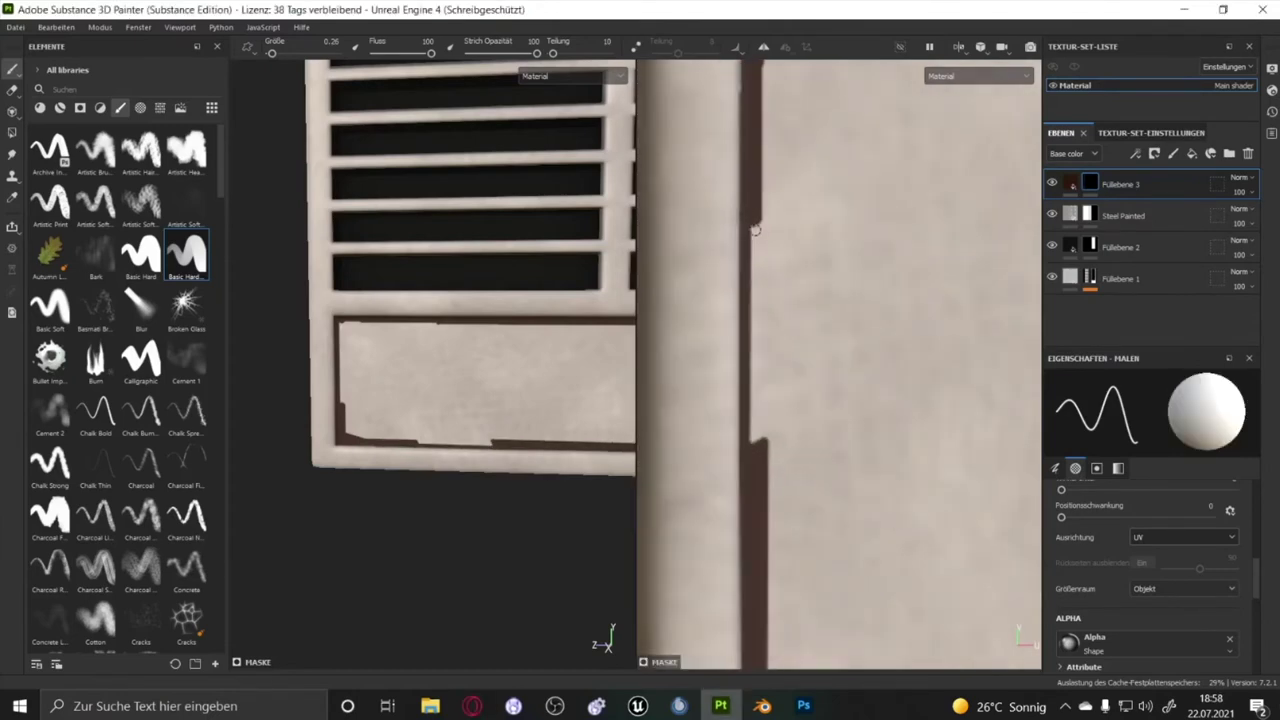
# Cover large areas of the panel with a bigger brush in dark brown
pyautogui.scroll(-5, 750, 446)
pyautogui.moveTo(829, 243)
pyautogui.mouseDown()
pyautogui.moveTo(757, 537)
pyautogui.moveTo(934, 286)
pyautogui.moveTo(816, 489)
pyautogui.mouseUp()
pyautogui.scroll(3, 816, 489)
pyautogui.moveTo(749, 343)
pyautogui.mouseDown()
pyautogui.moveTo(786, 614)
pyautogui.moveTo(751, 186)
pyautogui.moveTo(925, 150)
pyautogui.mouseUp()
pyautogui.moveTo(931, 596)
pyautogui.mouseDown()
pyautogui.moveTo(797, 620)
pyautogui.moveTo(834, 134)
pyautogui.moveTo(894, 163)
pyautogui.moveTo(921, 202)
pyautogui.moveTo(767, 517)
pyautogui.mouseUp()
# Undo the last two panel strokes and repaint the panel solid brown
pyautogui.hotkey('ctrl', 'z')
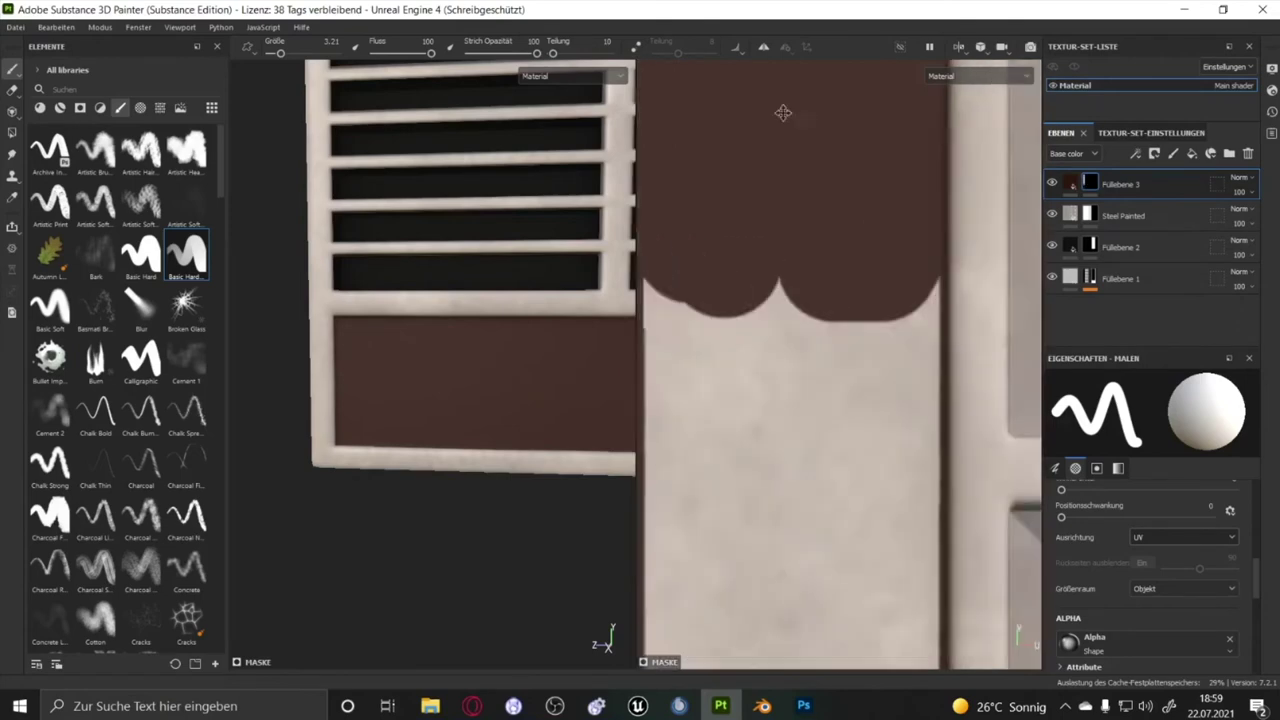
pyautogui.hotkey('ctrl', 'z')
pyautogui.hotkey('ctrl', 'z')
pyautogui.hotkey('ctrl', 'z')
pyautogui.hotkey('ctrl', 'z')
pyautogui.moveTo(781, 220)
pyautogui.mouseDown()
pyautogui.moveTo(857, 606)
pyautogui.moveTo(786, 291)
pyautogui.mouseUp()
pyautogui.scroll(-2, 519, 332)
pyautogui.keyDown('alt'); pyautogui.moveTo(519, 332); pyautogui.dragTo(508, 320); pyautogui.keyUp('alt')
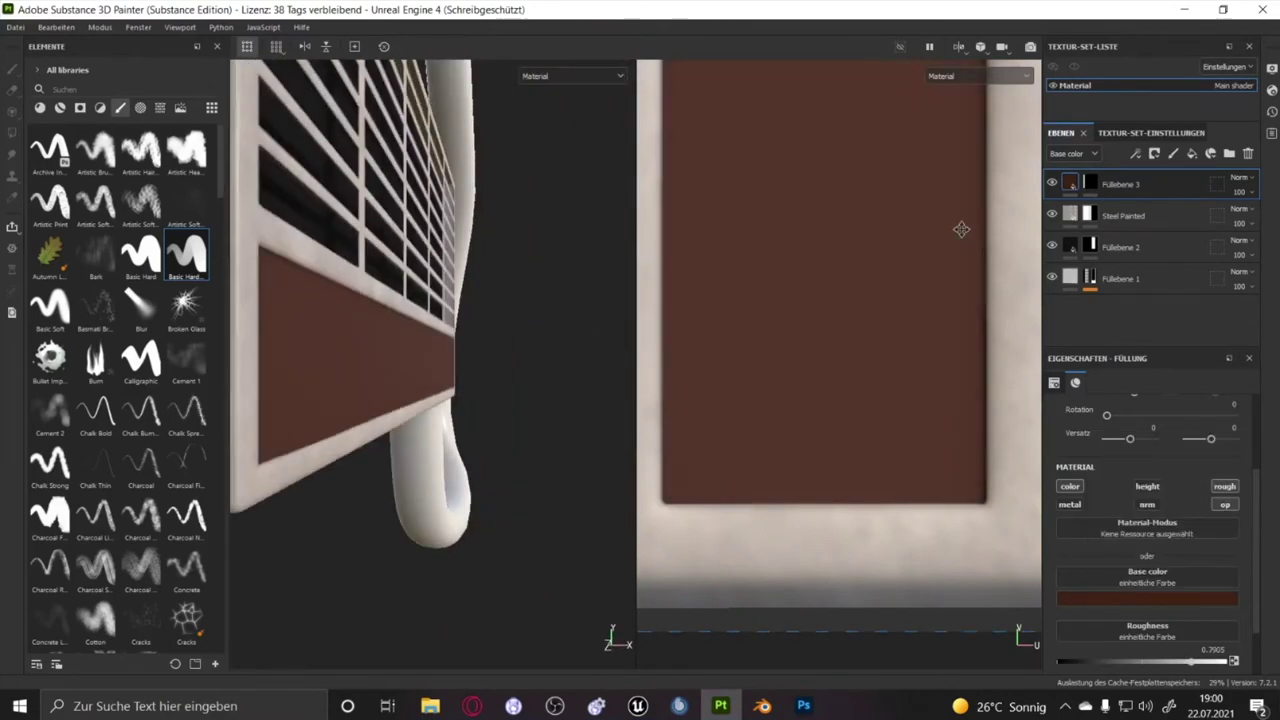
# Group the brown fill layer into a new folder, Ordner 1
pyautogui.rightClick(1090, 184)
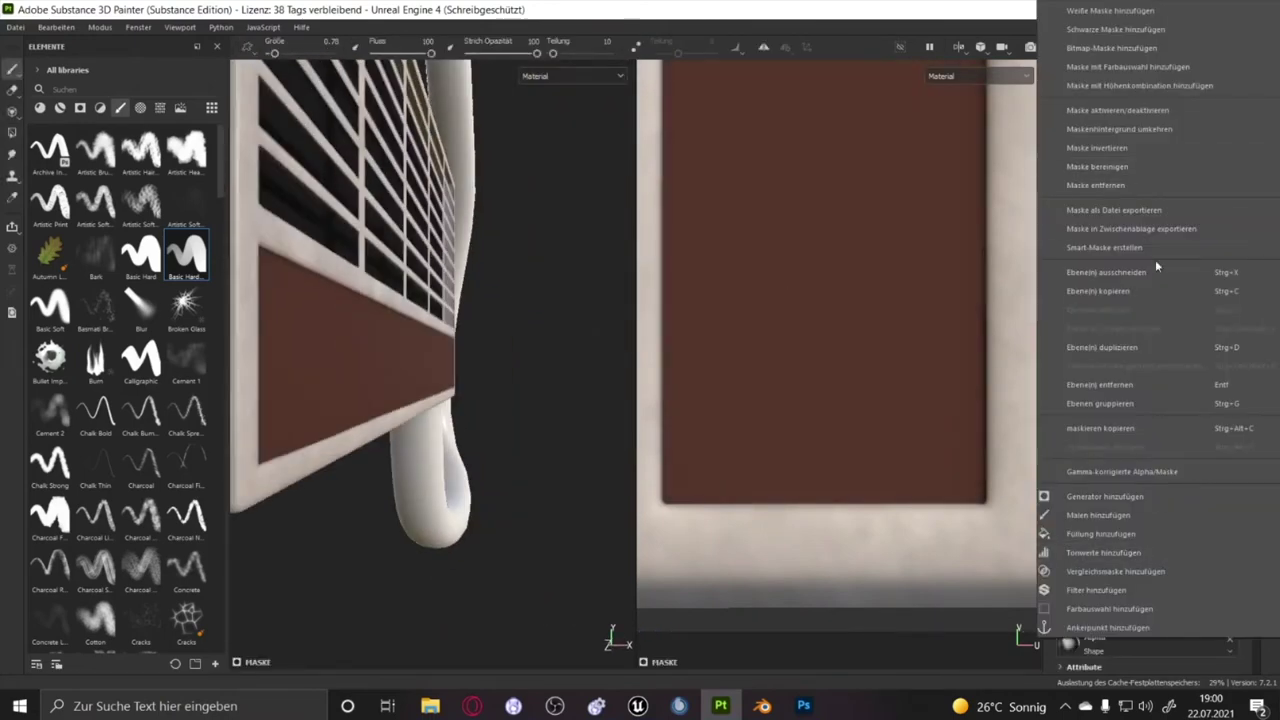
pyautogui.click(1154, 290)
pyautogui.rightClick(1154, 287)
pyautogui.click(1100, 403)
# Copy the selected layer and try other entries in its layer context menu
pyautogui.rightClick(1087, 181)
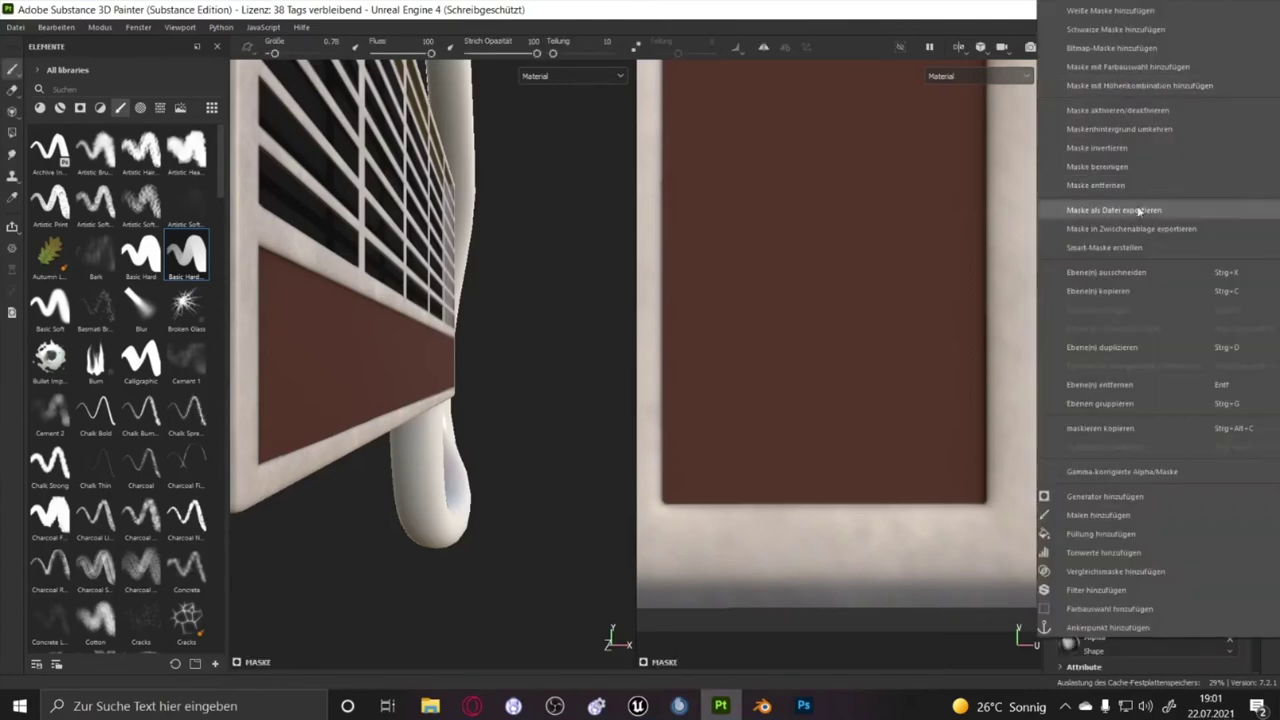
pyautogui.click(1106, 147)
pyautogui.rightClick(1106, 200)
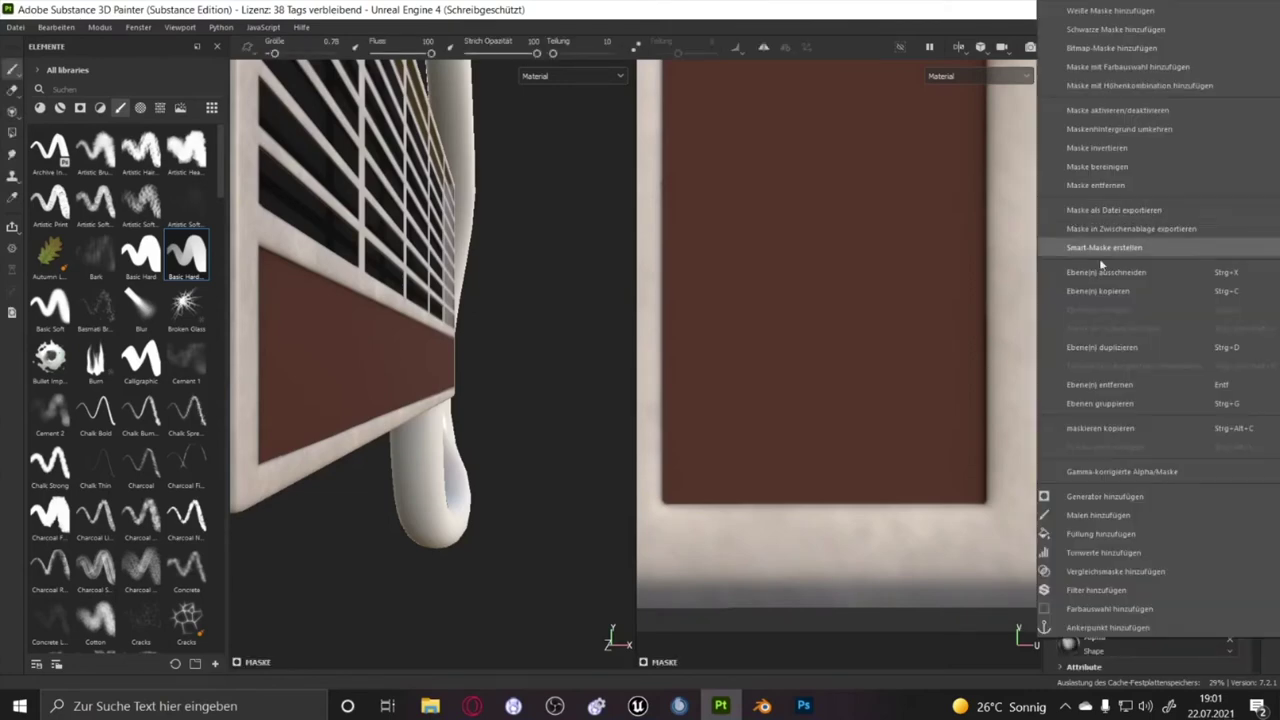
pyautogui.click(1104, 247)
pyautogui.rightClick(1117, 205)
pyautogui.click(1100, 310)
pyautogui.rightClick(1159, 196)
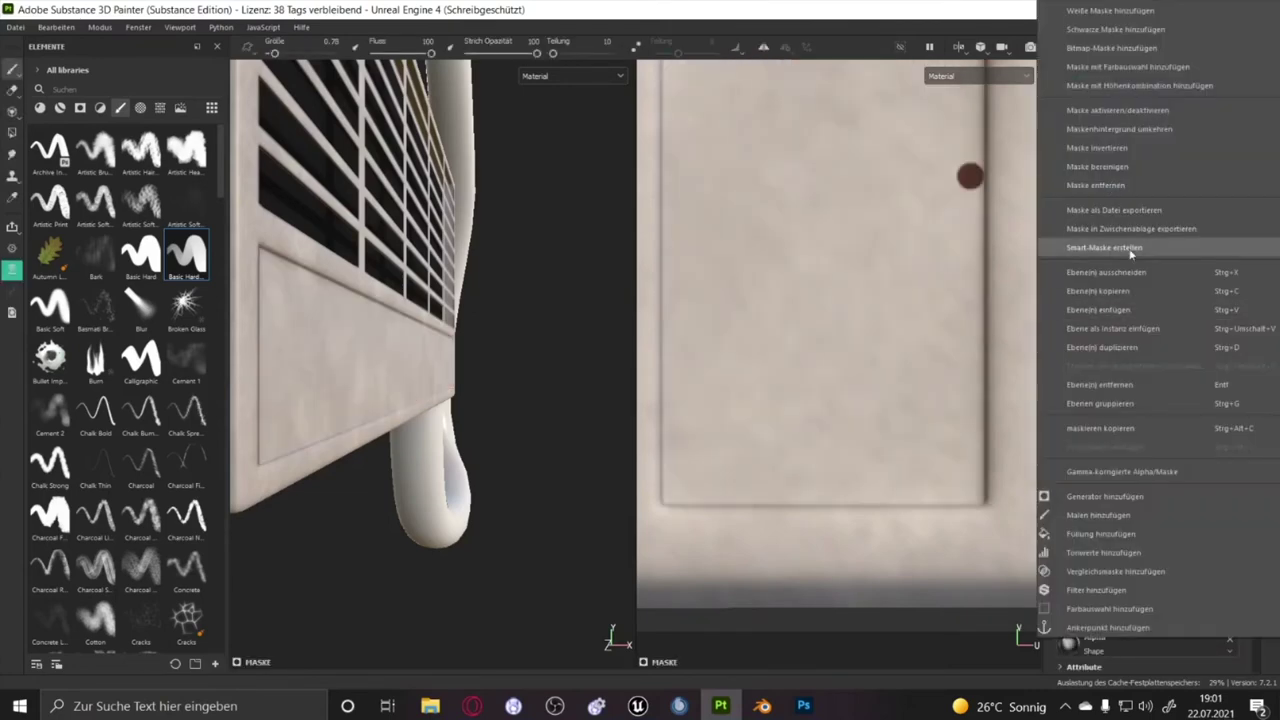
pyautogui.click(1129, 250)
pyautogui.rightClick(1110, 200)
pyautogui.click(1105, 140)
# Cancel a layer mask export and copy the layer's mask instead
pyautogui.rightClick(1119, 215)
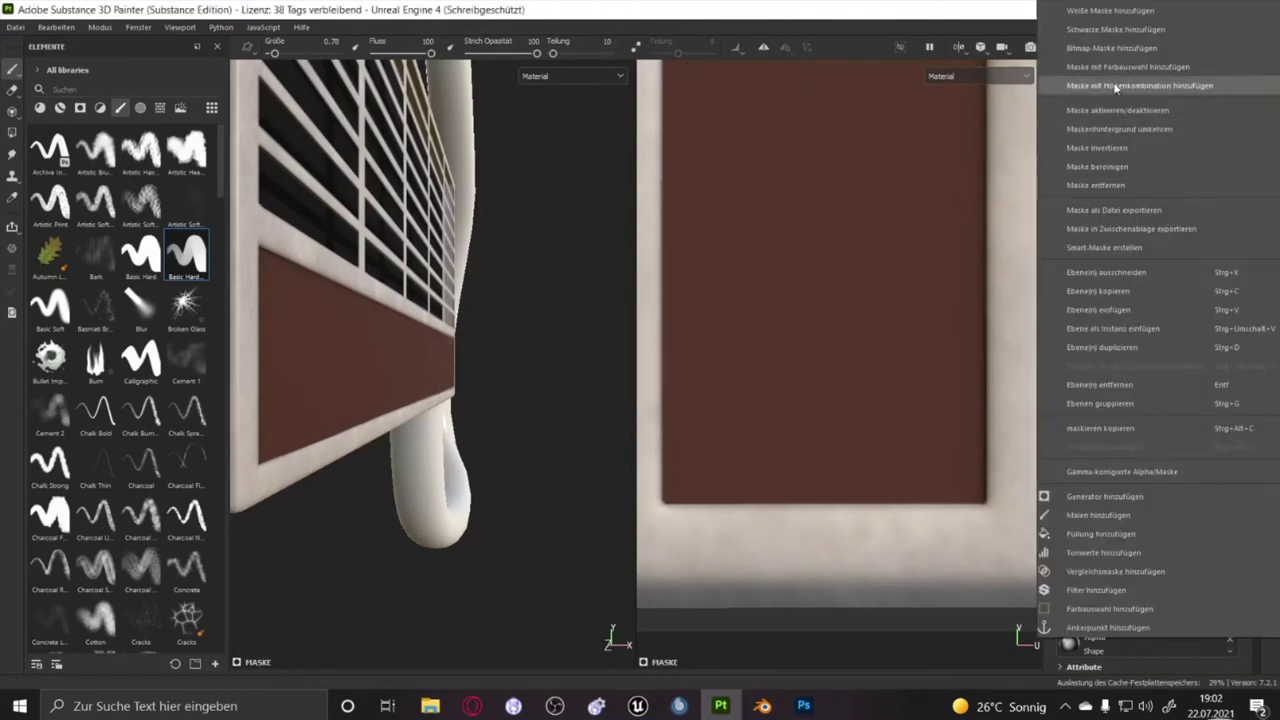
pyautogui.click(1115, 210)
pyautogui.press('Escape')
pyautogui.rightClick(1120, 215)
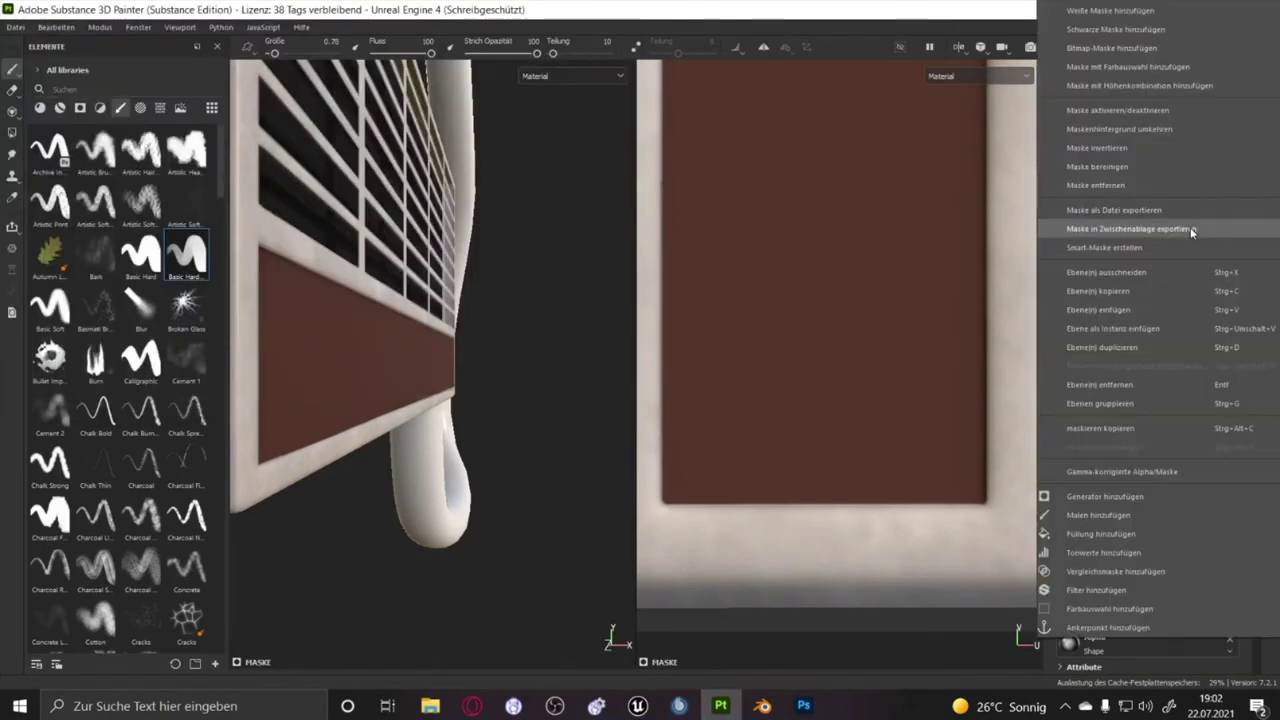
pyautogui.click(1146, 438)
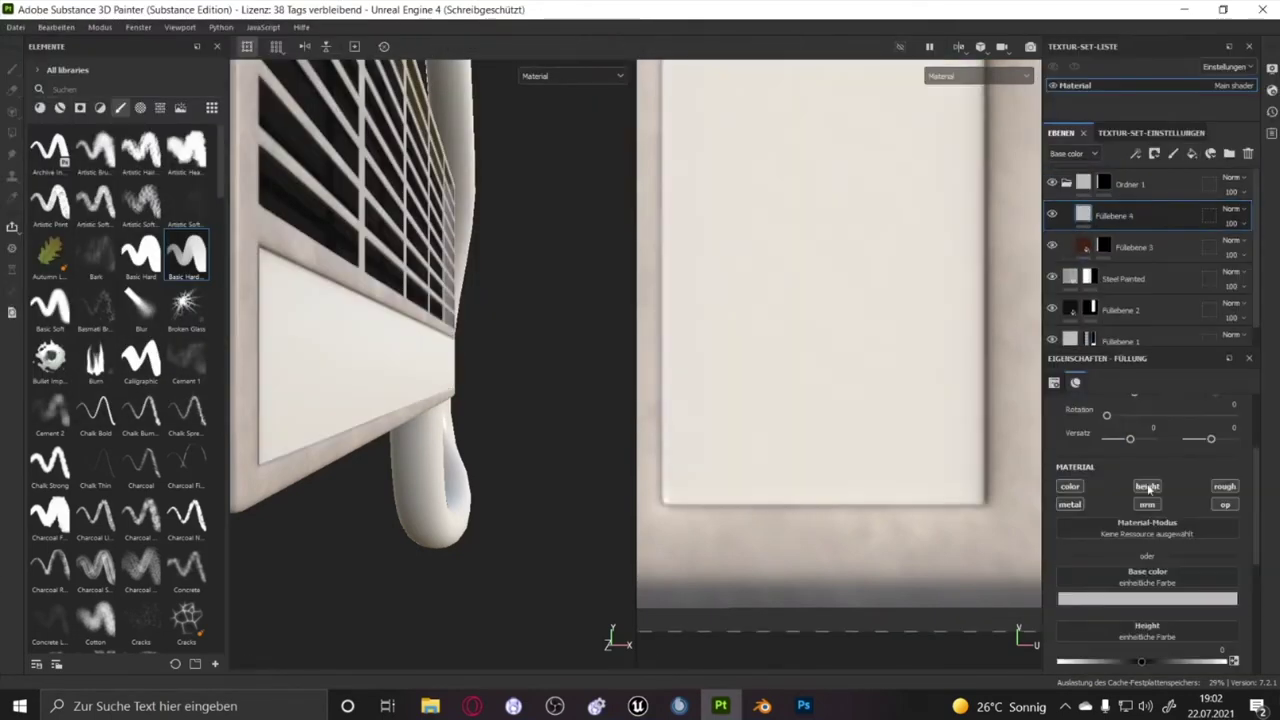
# Replace the Cells 2 pattern with Perlin Noise and raise its scale to about 2.84
pyautogui.rightClick(1115, 213)
pyautogui.click(1101, 29)
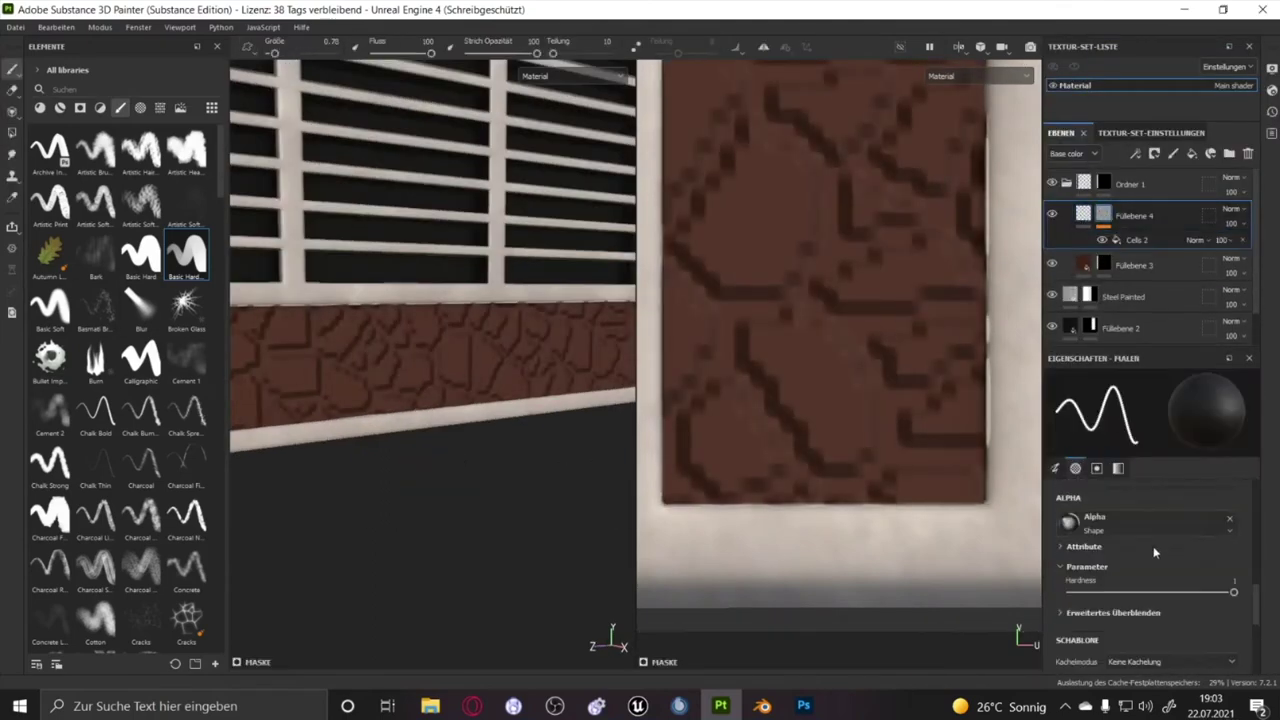
pyautogui.click(1140, 240)
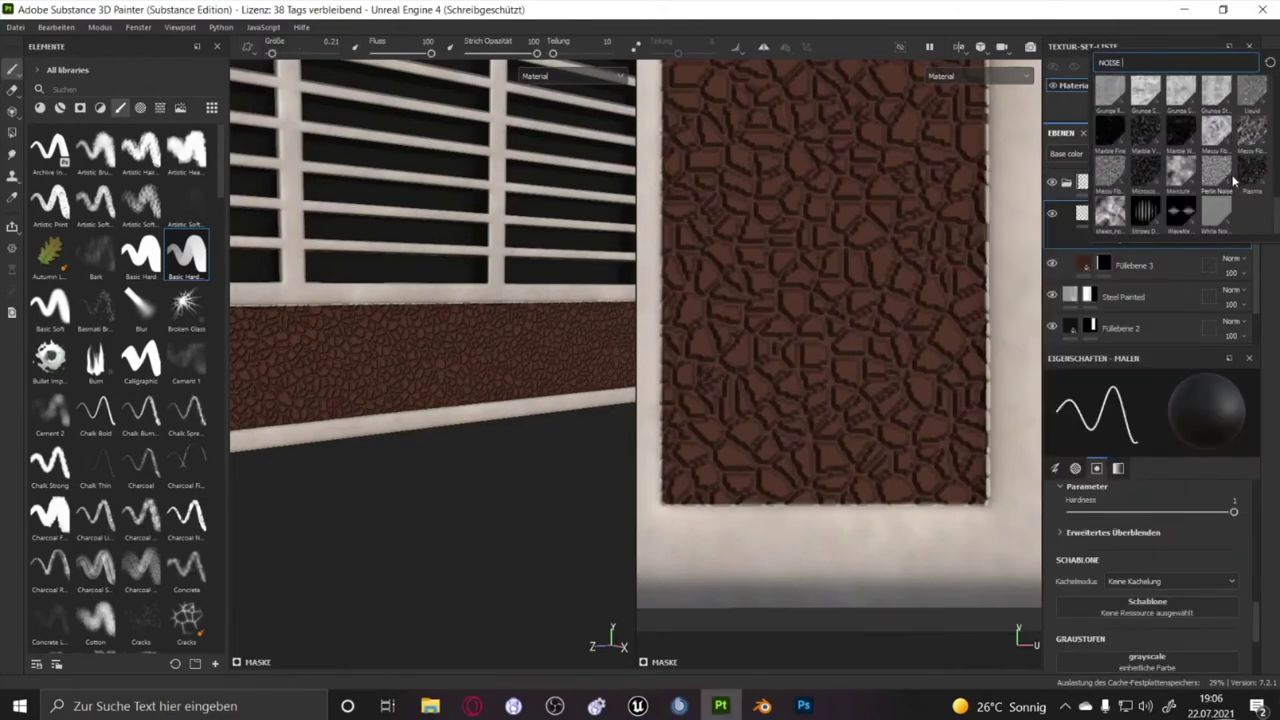
pyautogui.click(1230, 178)
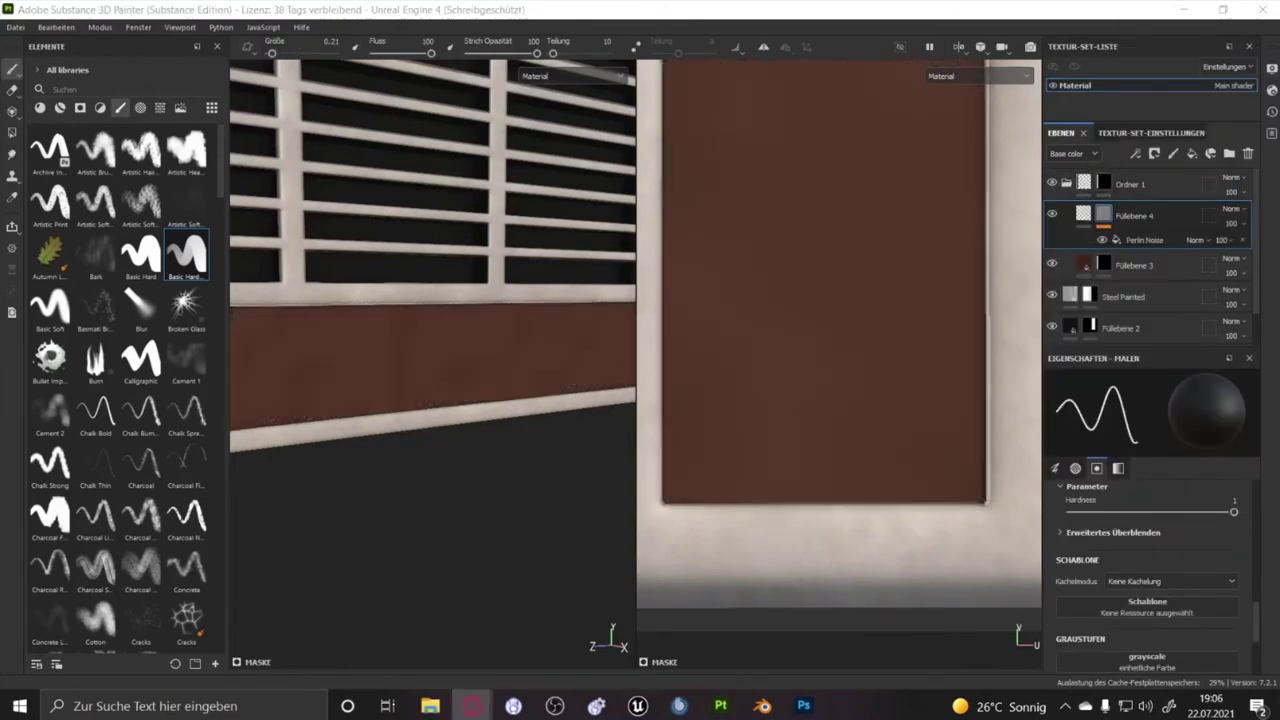
pyautogui.click(1133, 242)
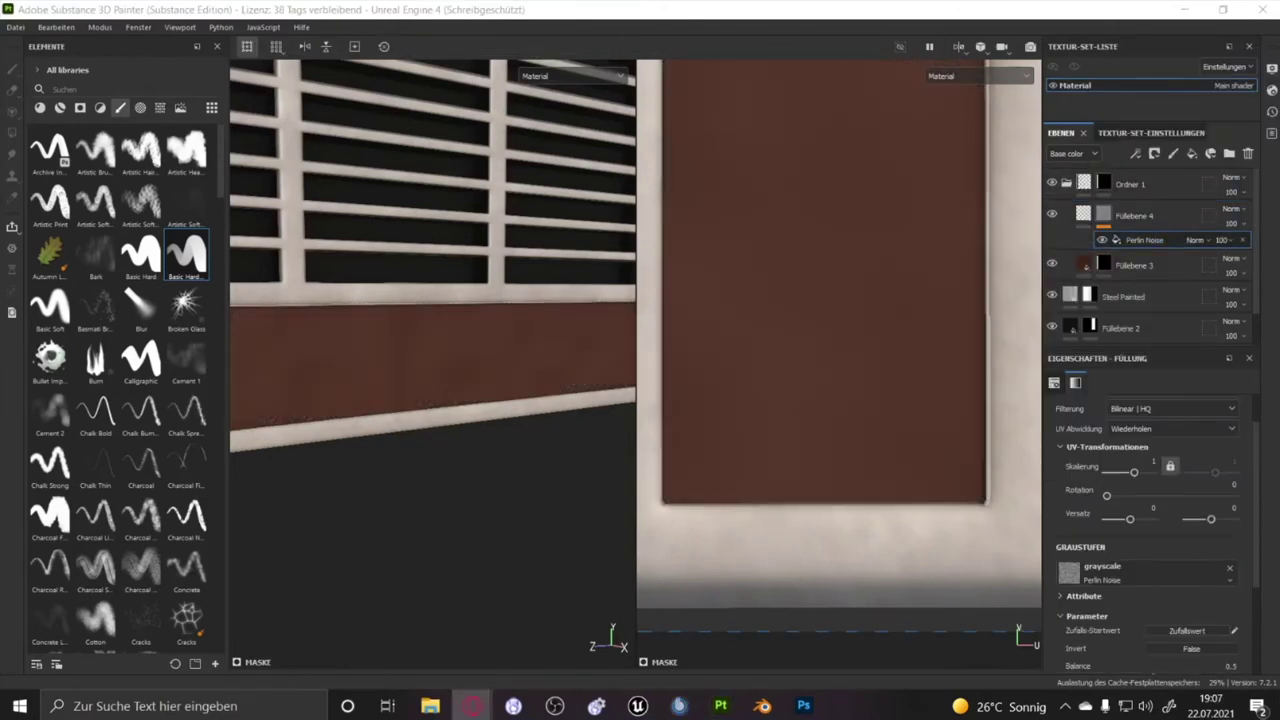
pyautogui.moveTo(1138, 478); pyautogui.dragTo(1140, 478)
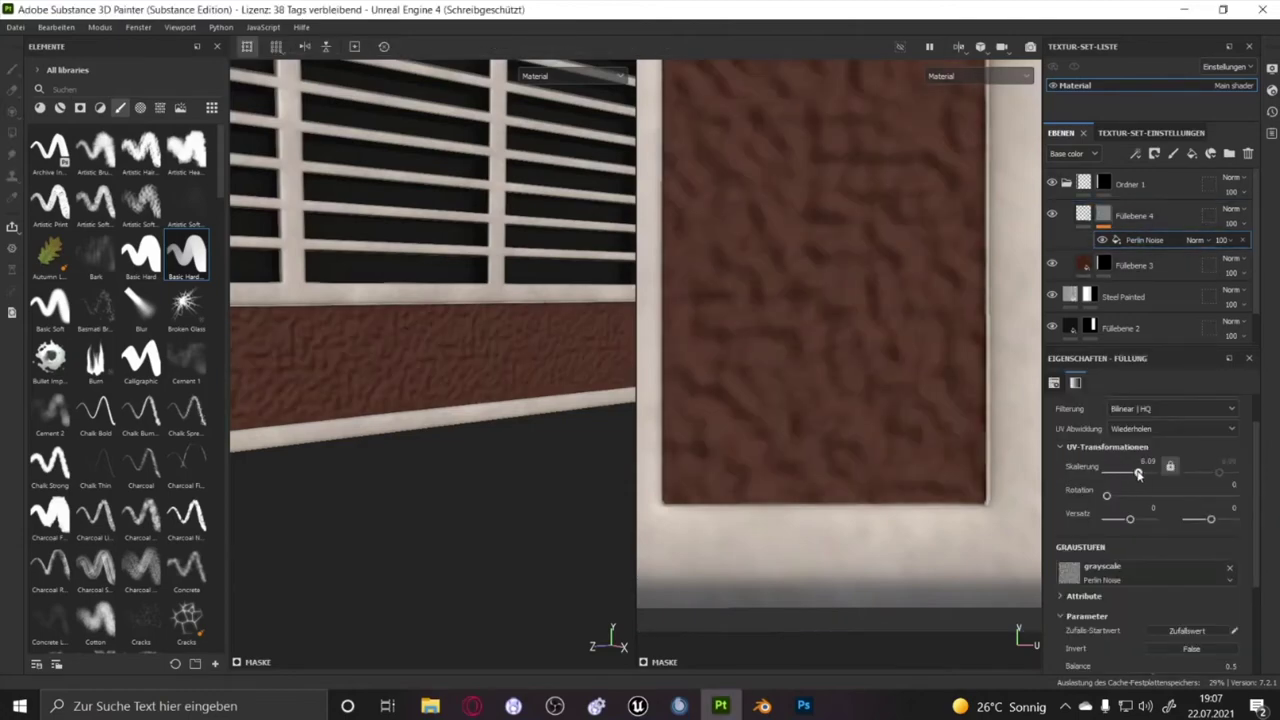
# Enable roughness on Füllebene 4 and set it to about 0.71
pyautogui.moveTo(820, 300)
pyautogui.keyDown('alt'); pyautogui.mouseDown()
pyautogui.moveTo(678, 437)
pyautogui.moveTo(430, 360)
pyautogui.mouseUp(); pyautogui.keyUp('alt')
pyautogui.moveTo(329, 598)
pyautogui.keyDown('alt'); pyautogui.mouseDown()
pyautogui.moveTo(408, 500)
pyautogui.moveTo(486, 449)
pyautogui.mouseUp(); pyautogui.keyUp('alt')
pyautogui.click(1134, 215)
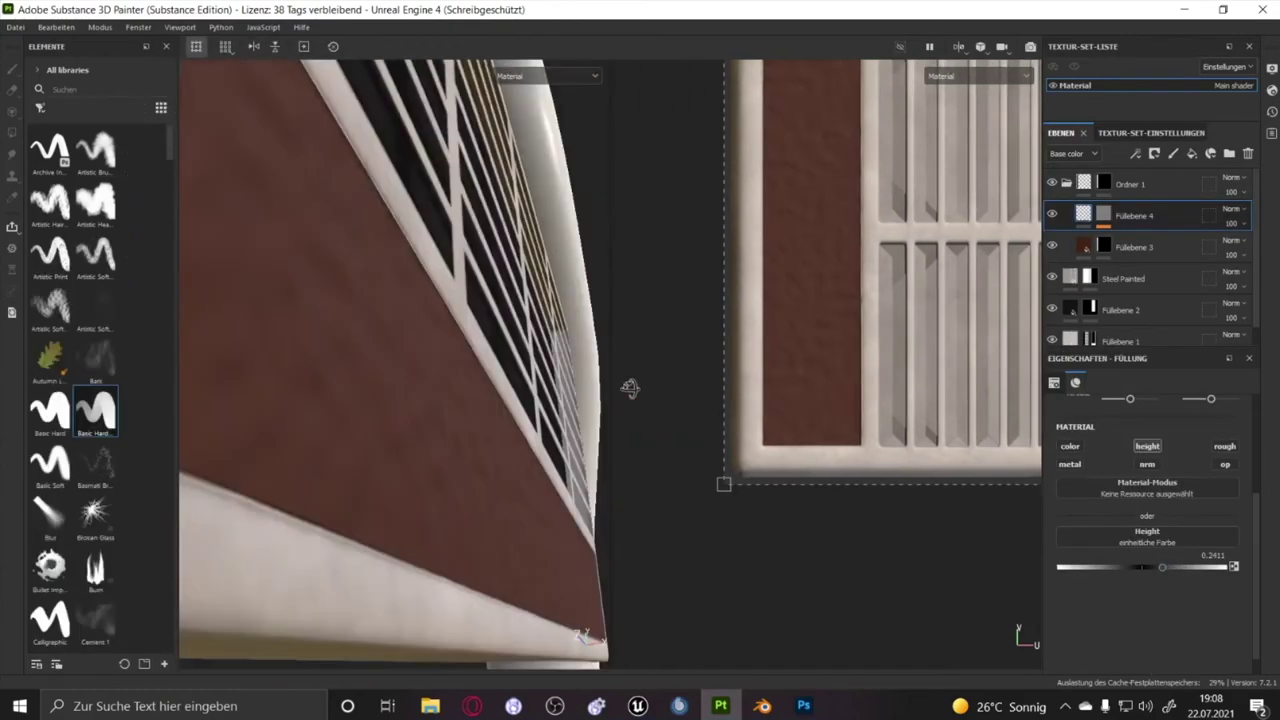
pyautogui.click(1225, 446)
pyautogui.moveTo(1133, 626)
pyautogui.mouseDown()
pyautogui.moveTo(1201, 628)
pyautogui.moveTo(1178, 627)
pyautogui.mouseUp()
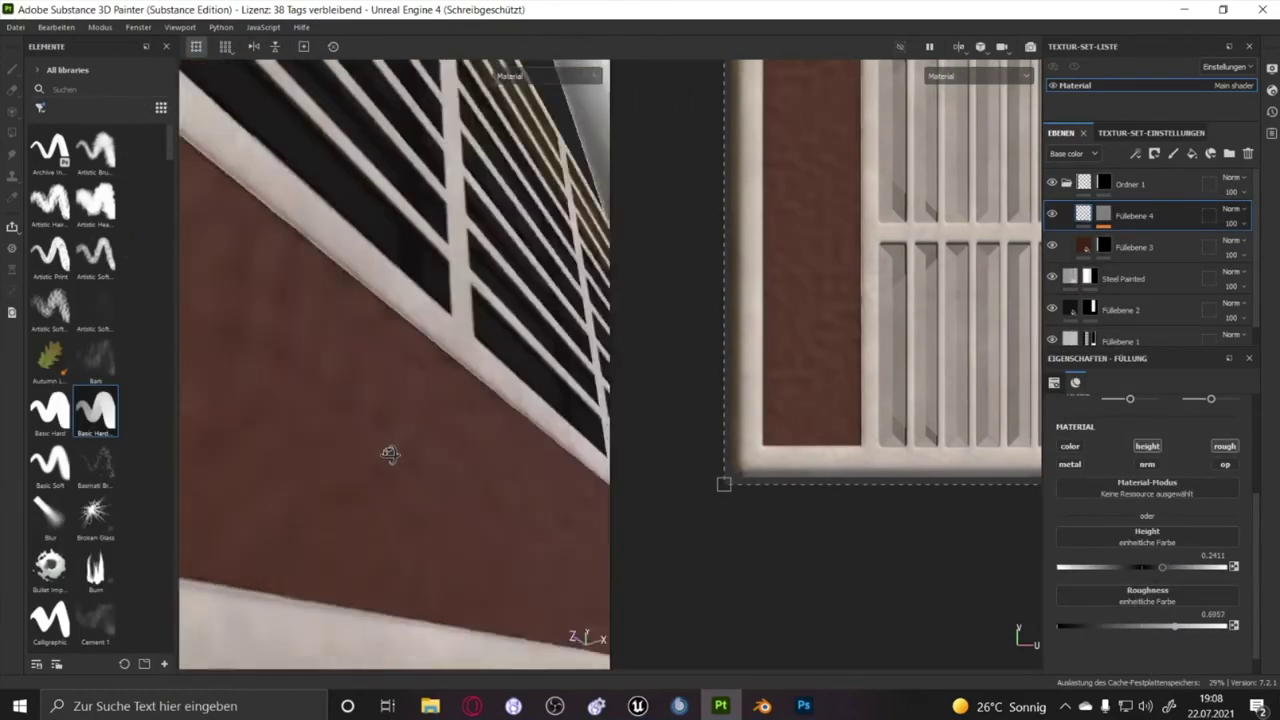
pyautogui.moveTo(389, 451)
pyautogui.keyDown('alt'); pyautogui.mouseDown()
pyautogui.moveTo(423, 486)
pyautogui.moveTo(347, 492)
pyautogui.moveTo(320, 437)
pyautogui.moveTo(420, 400)
pyautogui.mouseUp(); pyautogui.keyUp('alt')
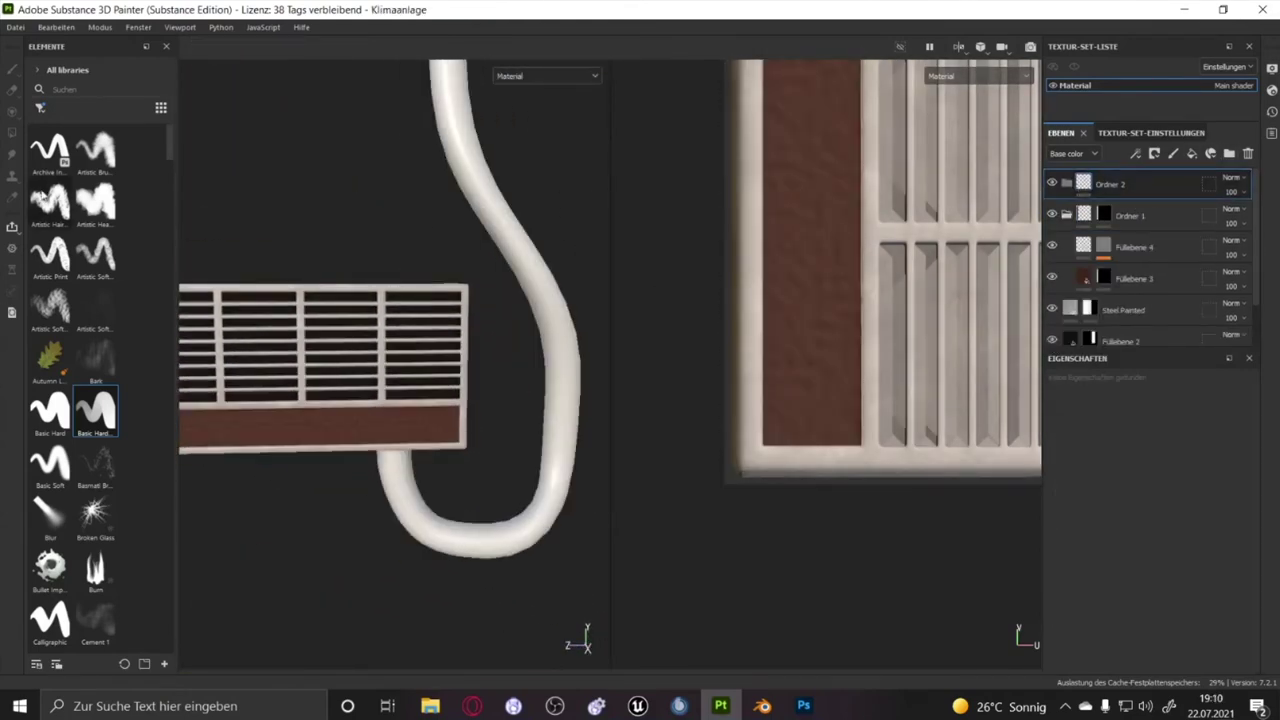
# Apply Plastic Matte Pure to the model and give that layer a polygon-fill mask
pyautogui.moveTo(186, 308); pyautogui.dragTo(400, 360)
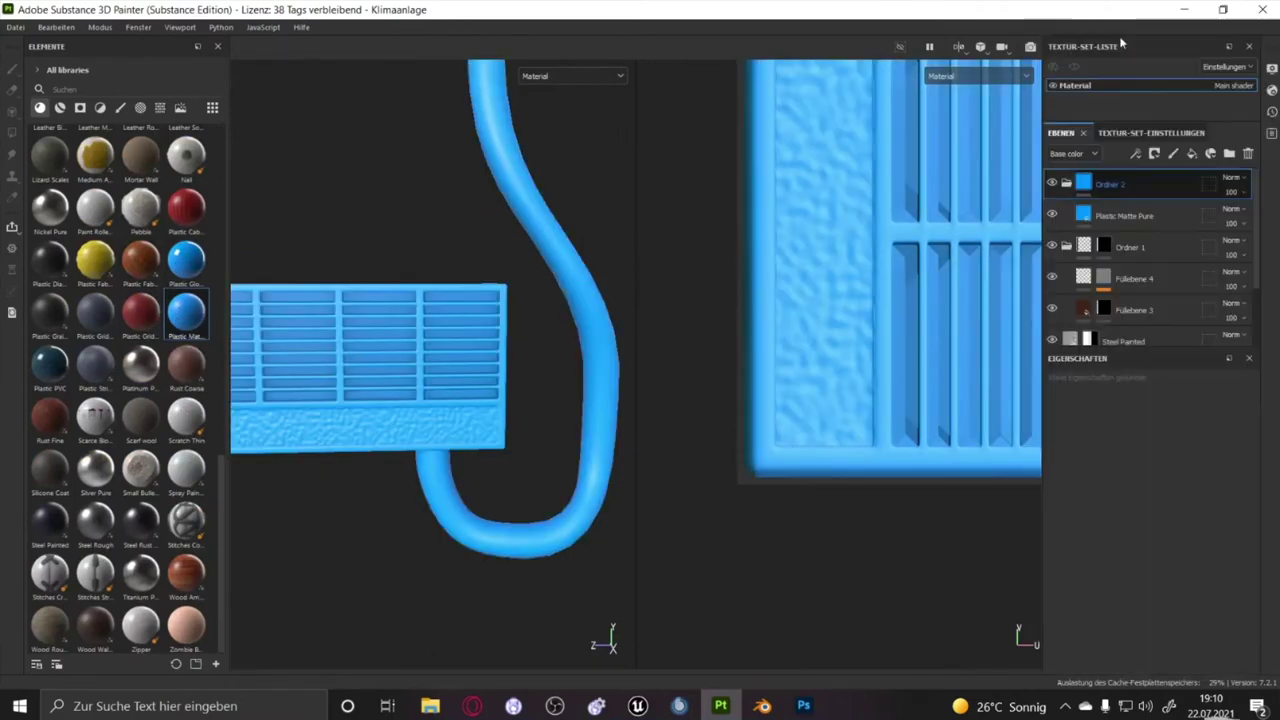
pyautogui.click(1124, 215)
pyautogui.scroll(2, 383, 347)
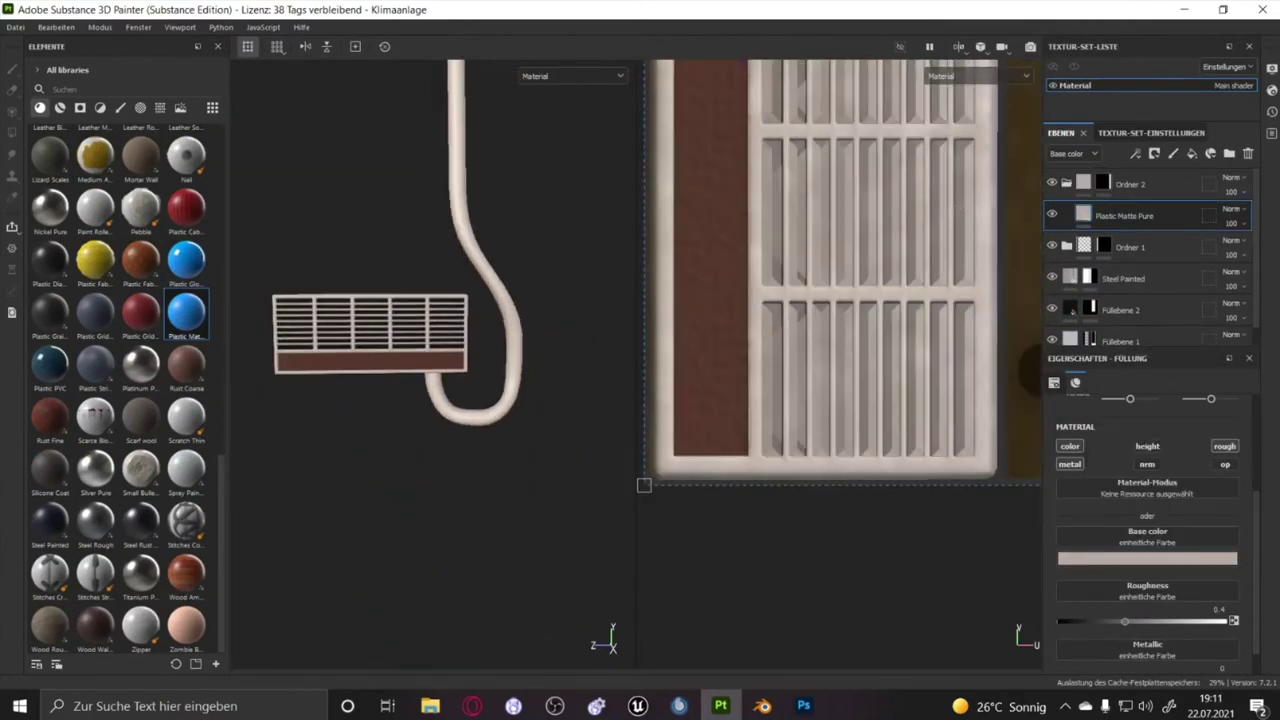
pyautogui.rightClick(1124, 215)
pyautogui.click(1134, 128)
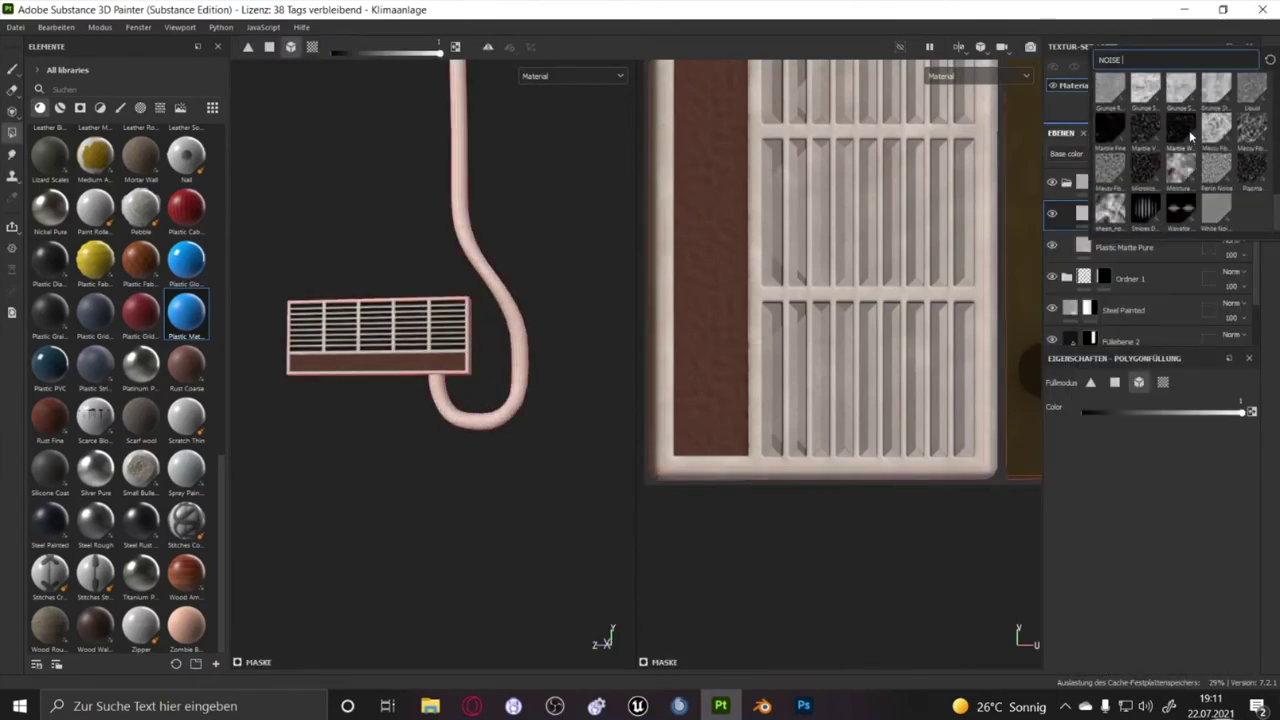
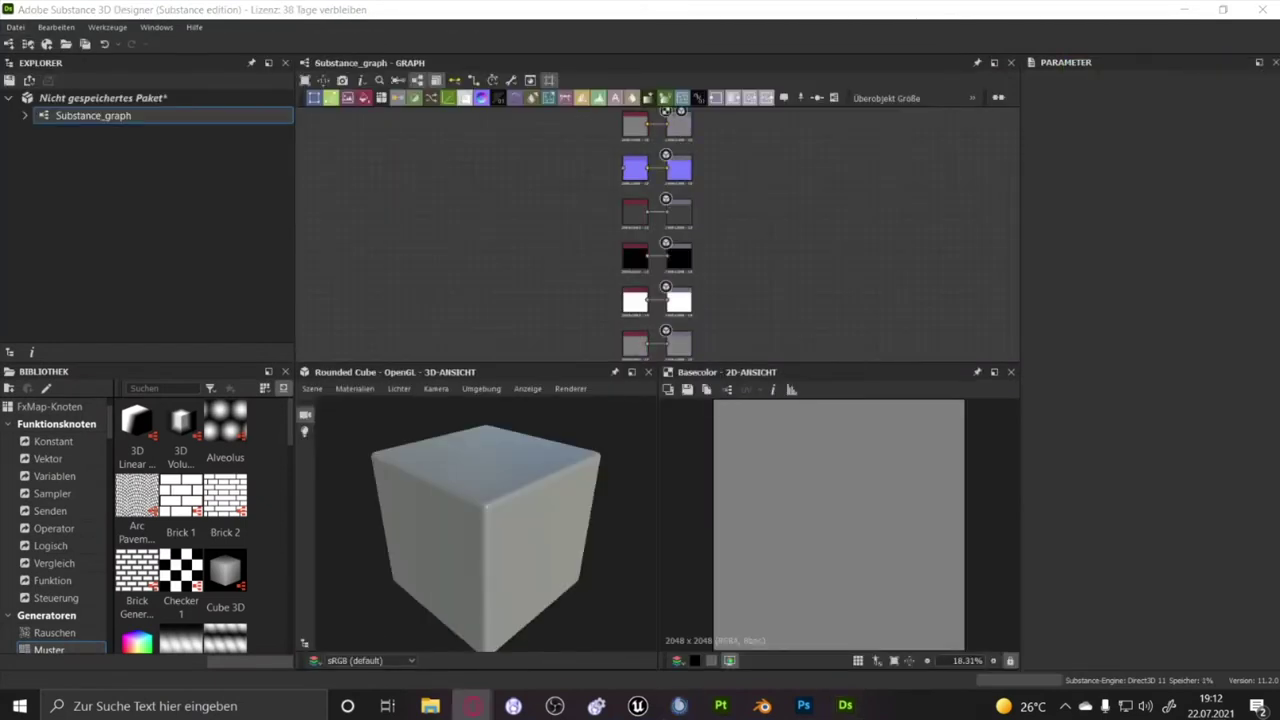
# Feed a Gradient Linear 3 node through a 2D-Transformation into the Normal output
pyautogui.scroll(3, 640, 195)
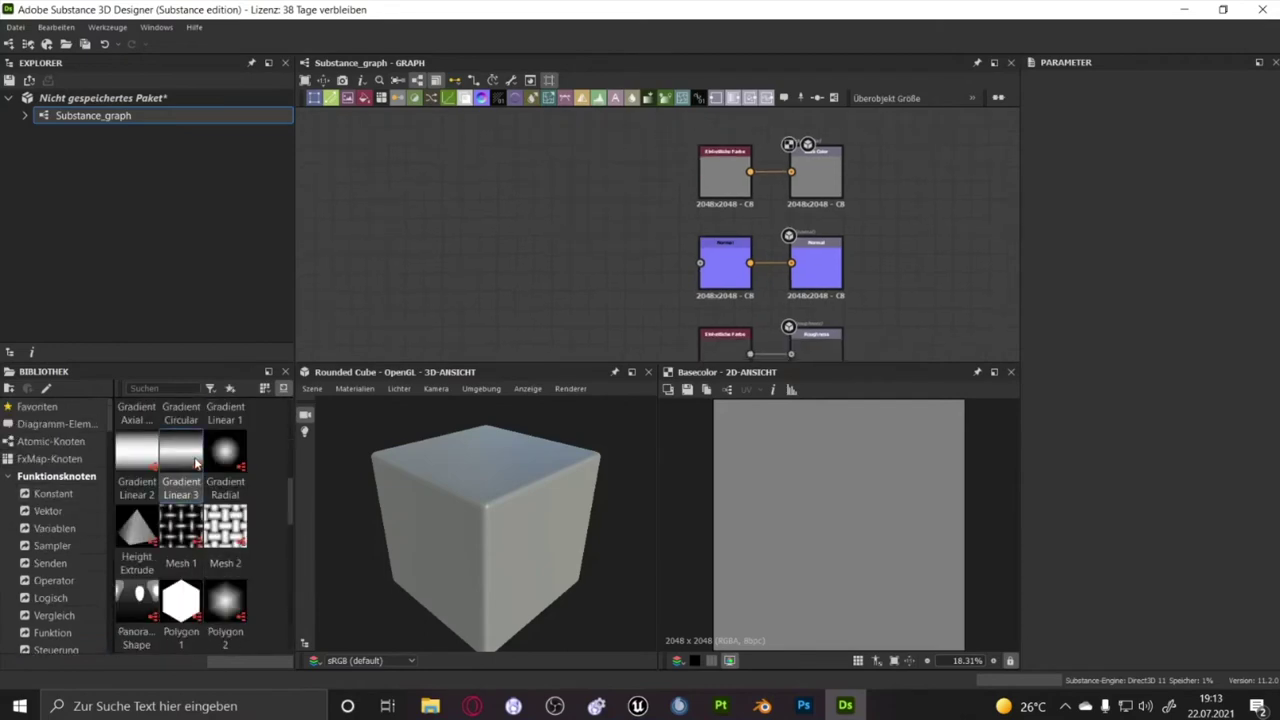
pyautogui.moveTo(181, 453); pyautogui.dragTo(415, 190)
pyautogui.moveTo(440, 190); pyautogui.dragTo(697, 262)
pyautogui.click(557, 265)
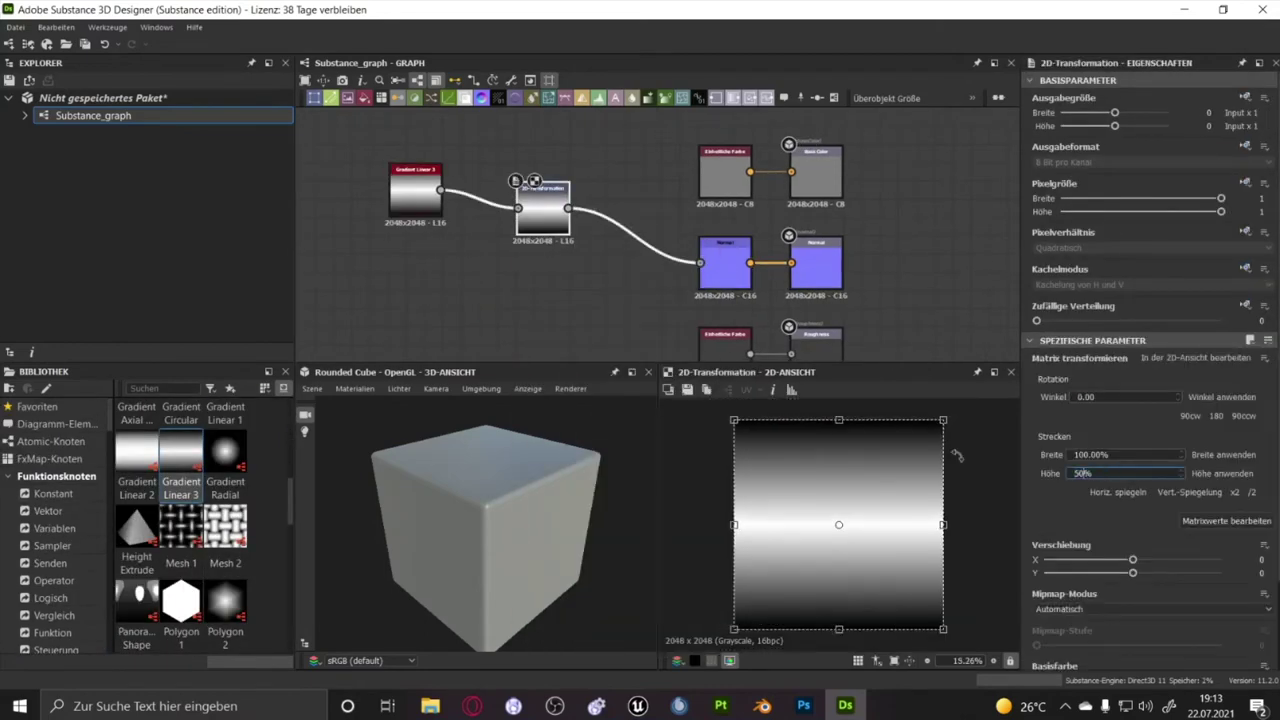
pyautogui.doubleClick(725, 262)
pyautogui.doubleClick(542, 208)
# Switch the 3D preview to a cylinder and squash the gradient to 10% height
pyautogui.click(312, 388)
pyautogui.click(364, 521)
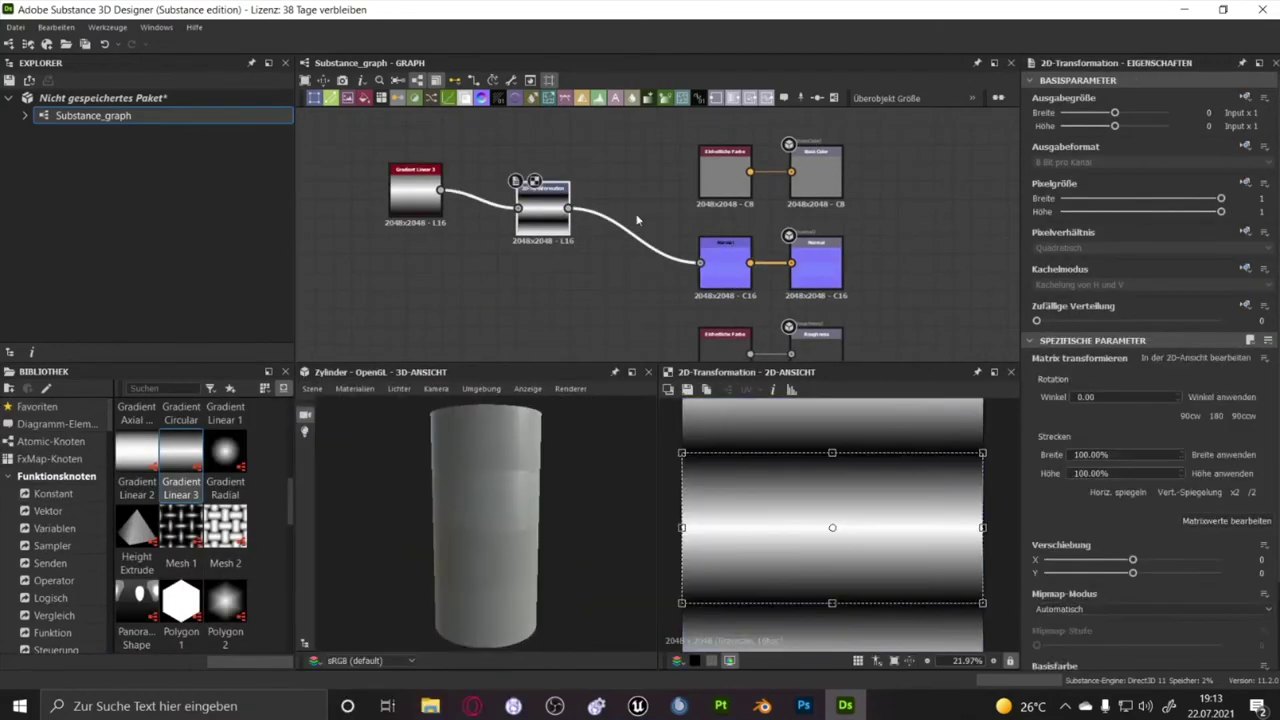
pyautogui.press('Tab')
pyautogui.write('10')
pyautogui.press('Return')
pyautogui.scroll(5, 840, 520)
pyautogui.scroll(3, 495, 523)
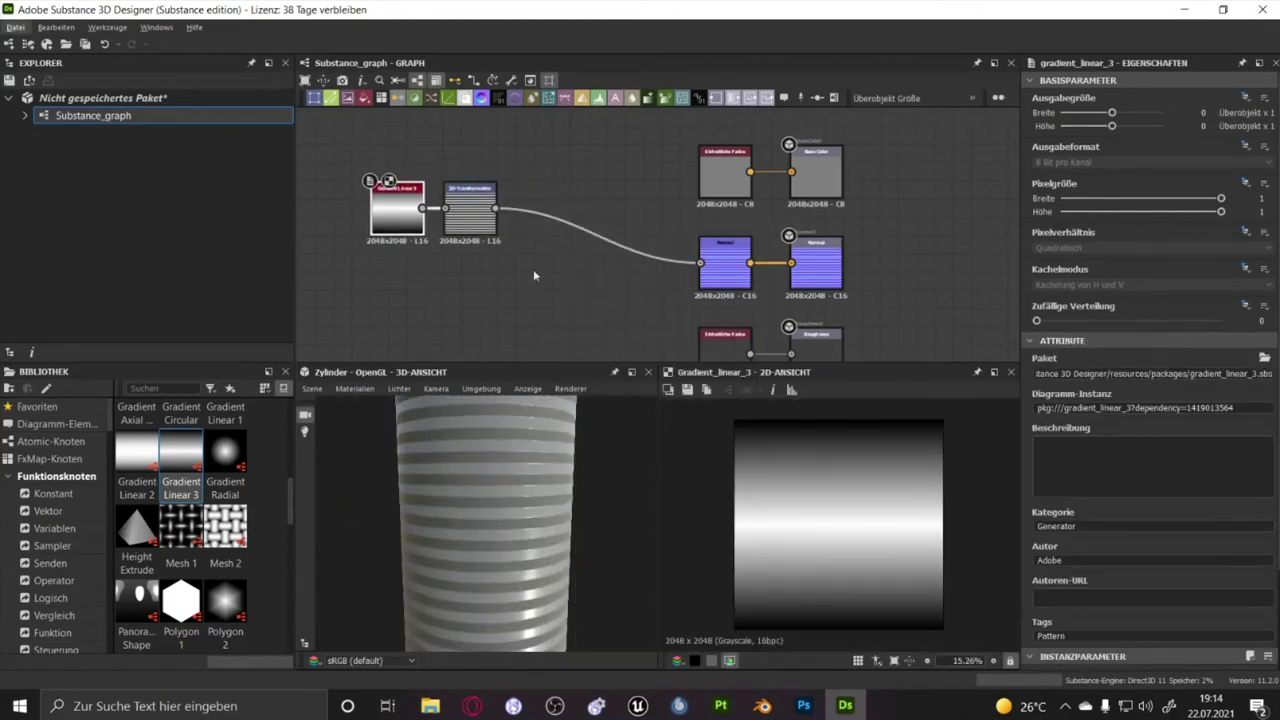
pyautogui.moveTo(350, 165); pyautogui.dragTo(533, 269)
# Replace the gradient nodes with a Tile Generator connected to the Normal output
pyautogui.press('Delete')
pyautogui.scroll(-10, 212, 497)
pyautogui.scroll(3, 212, 497)
pyautogui.moveTo(225, 600)
pyautogui.mouseDown()
pyautogui.moveTo(378, 205)
pyautogui.moveTo(700, 262)
pyautogui.mouseUp()
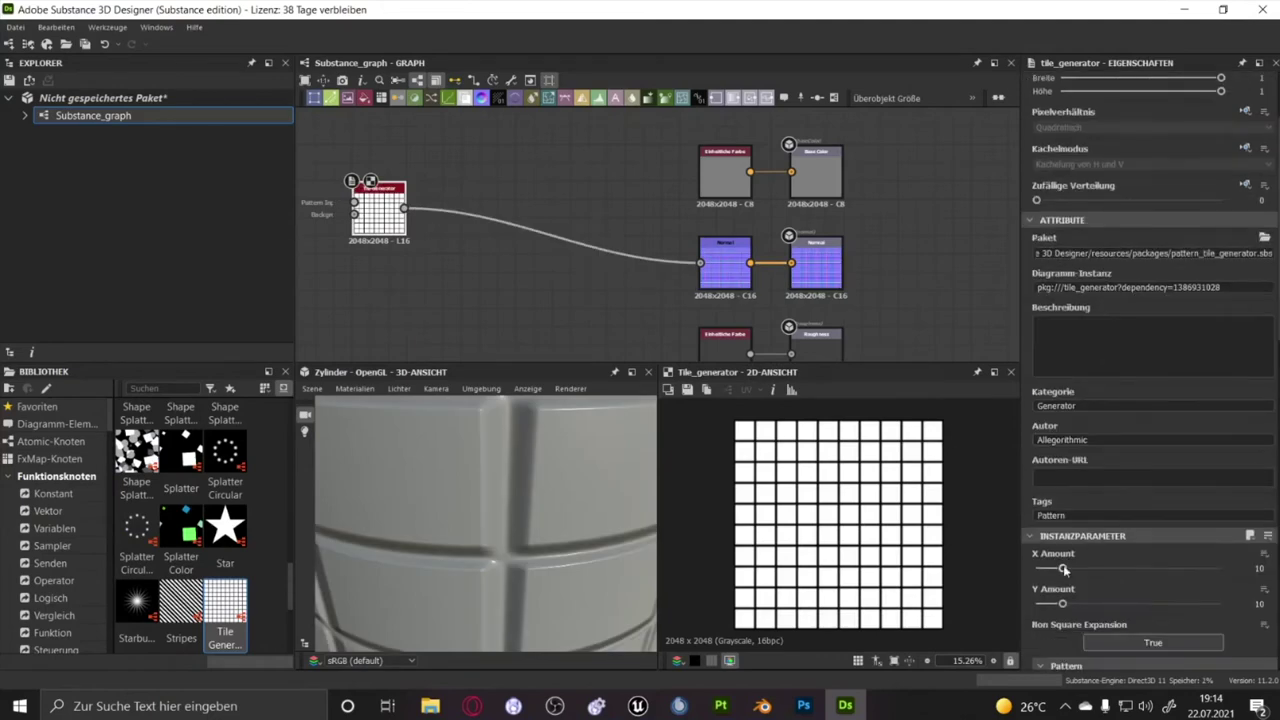
pyautogui.moveTo(1062, 568); pyautogui.dragTo(1128, 568)
# Give the Tile Generator X Amount 1, scale 1.39 and row gaps of 0.34
pyautogui.click(1245, 568)
pyautogui.scroll(-2, 1163, 623)
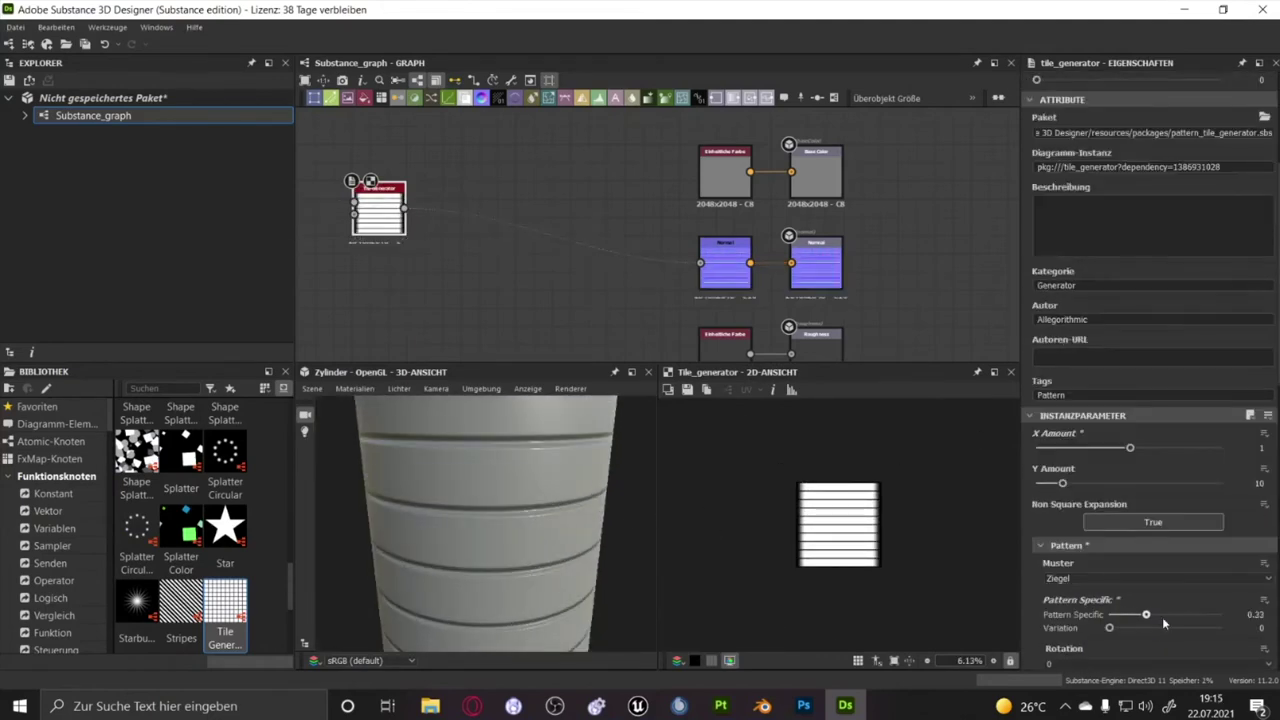
pyautogui.scroll(-4, 1125, 615)
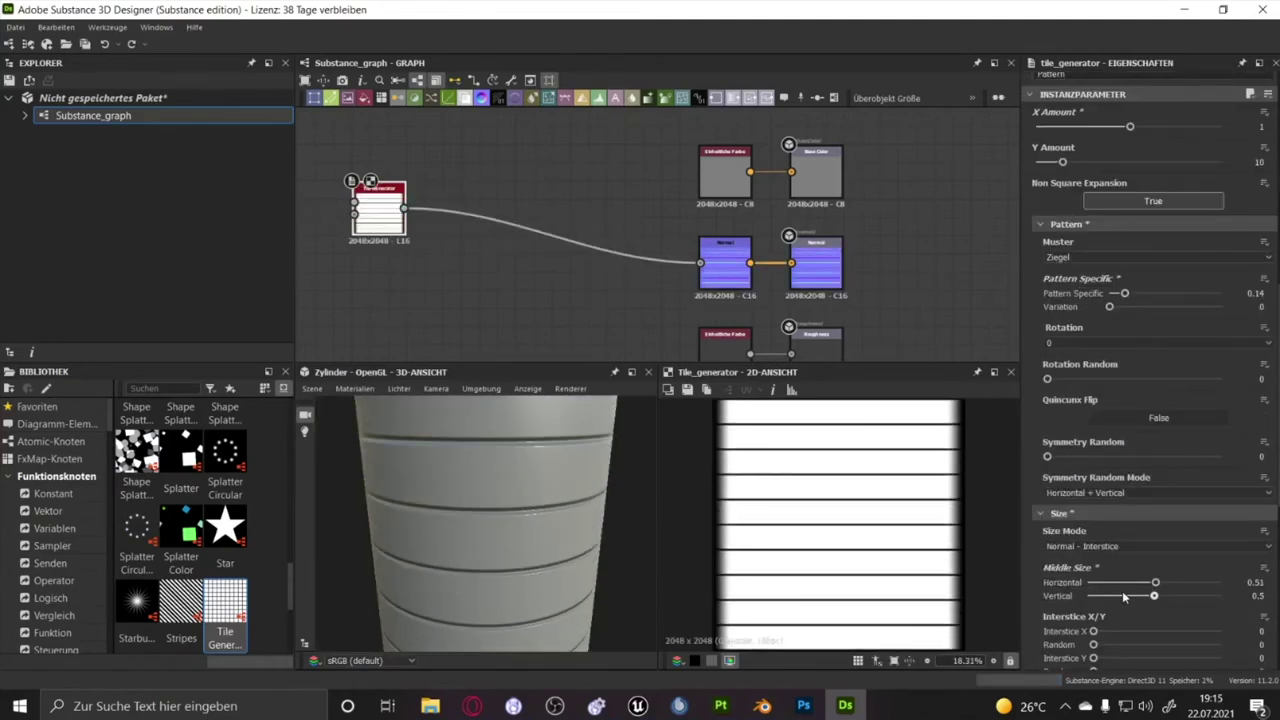
pyautogui.scroll(-1, 1150, 560)
pyautogui.moveTo(1093, 551); pyautogui.dragTo(1168, 551)
pyautogui.hotkey('ctrl', 'z')
pyautogui.moveTo(1133, 626); pyautogui.dragTo(1168, 627)
pyautogui.moveTo(1122, 580); pyautogui.dragTo(1137, 579)
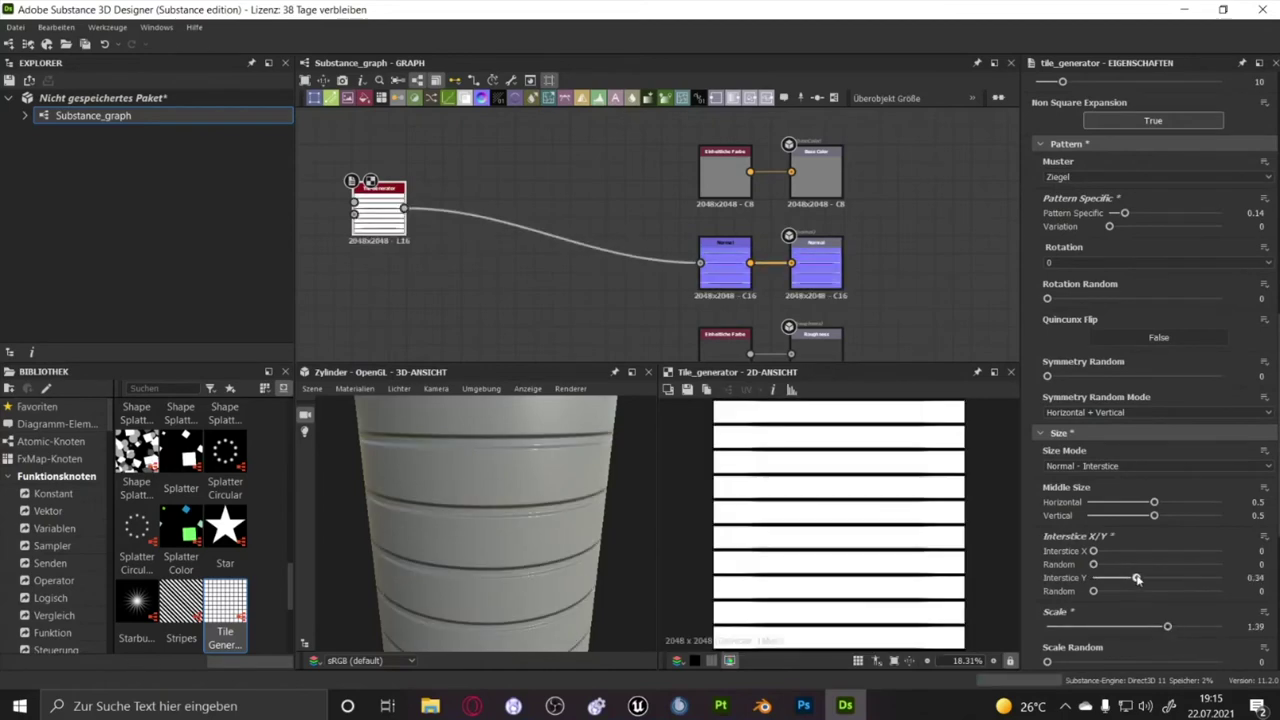
# Insert a Blur HQ Grayscale before Normal and set the Tile Generator to 9 rows
pyautogui.rightClick(523, 232)
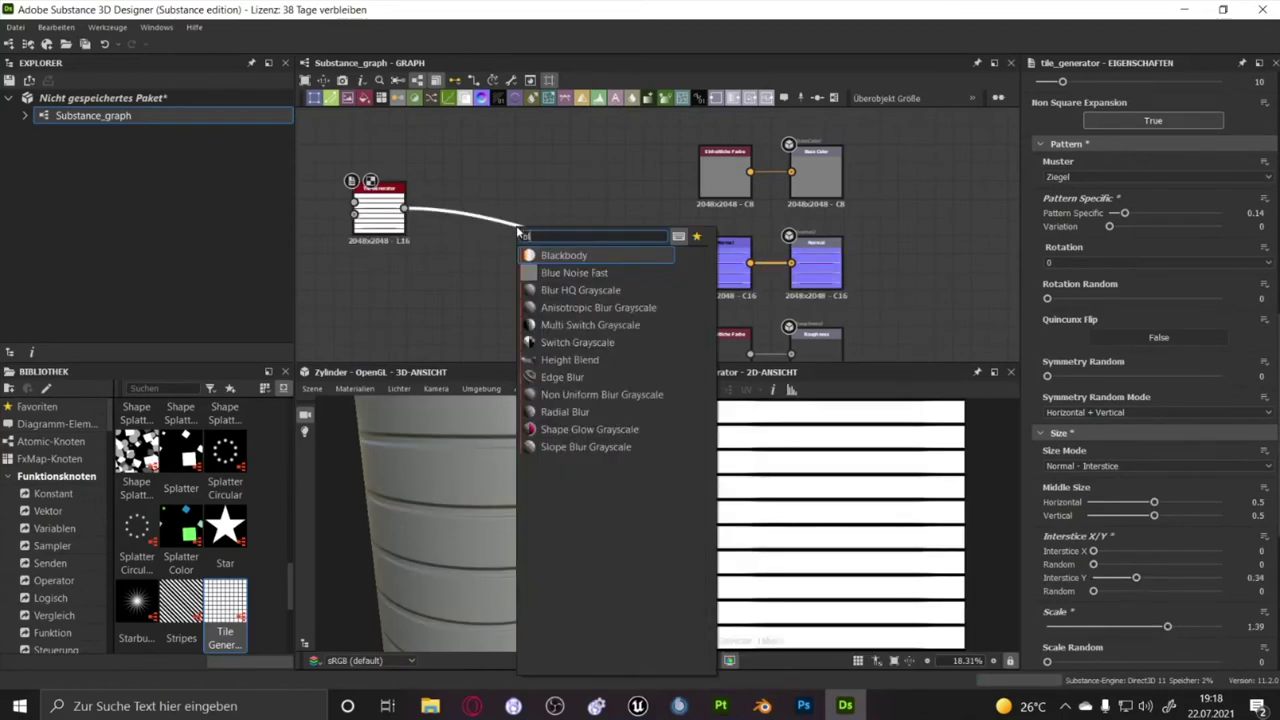
pyautogui.click(560, 255)
pyautogui.click(380, 210)
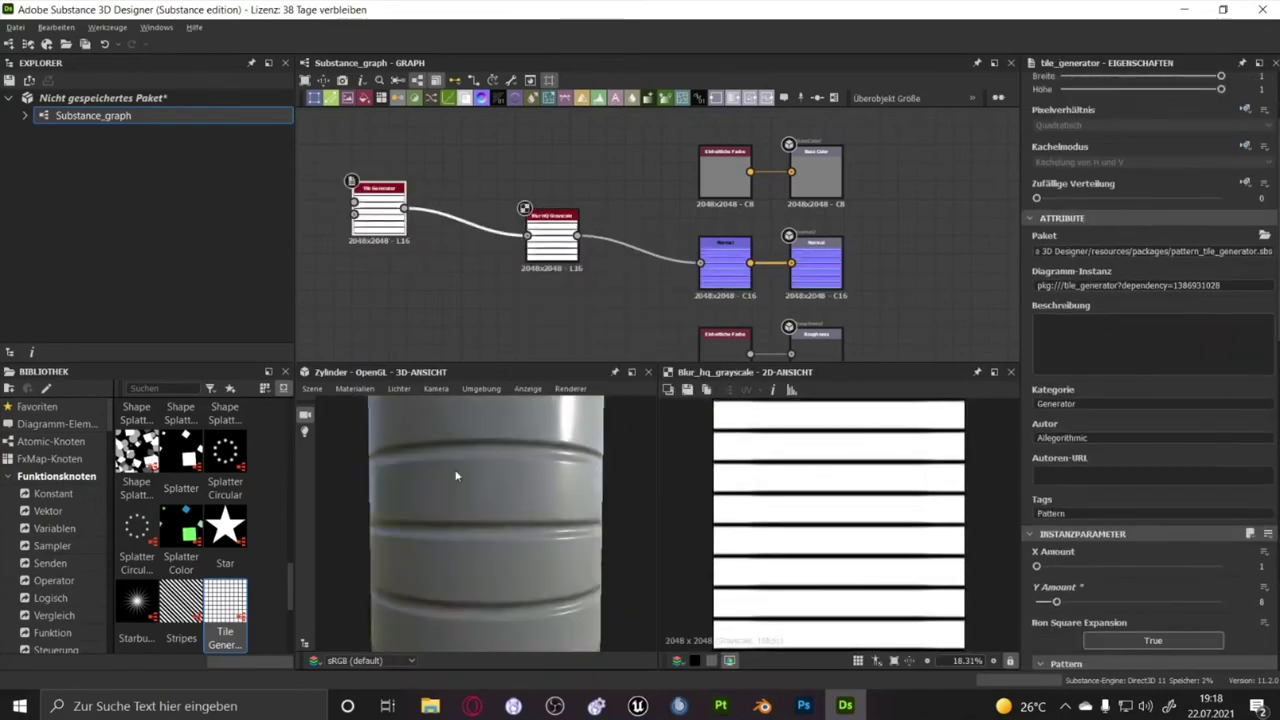
pyautogui.moveTo(1050, 603); pyautogui.dragTo(1060, 603)
# Stretch the tiles horizontally to 0.77 and raise the blur intensity to 1.33
pyautogui.scroll(-10, 1150, 450)
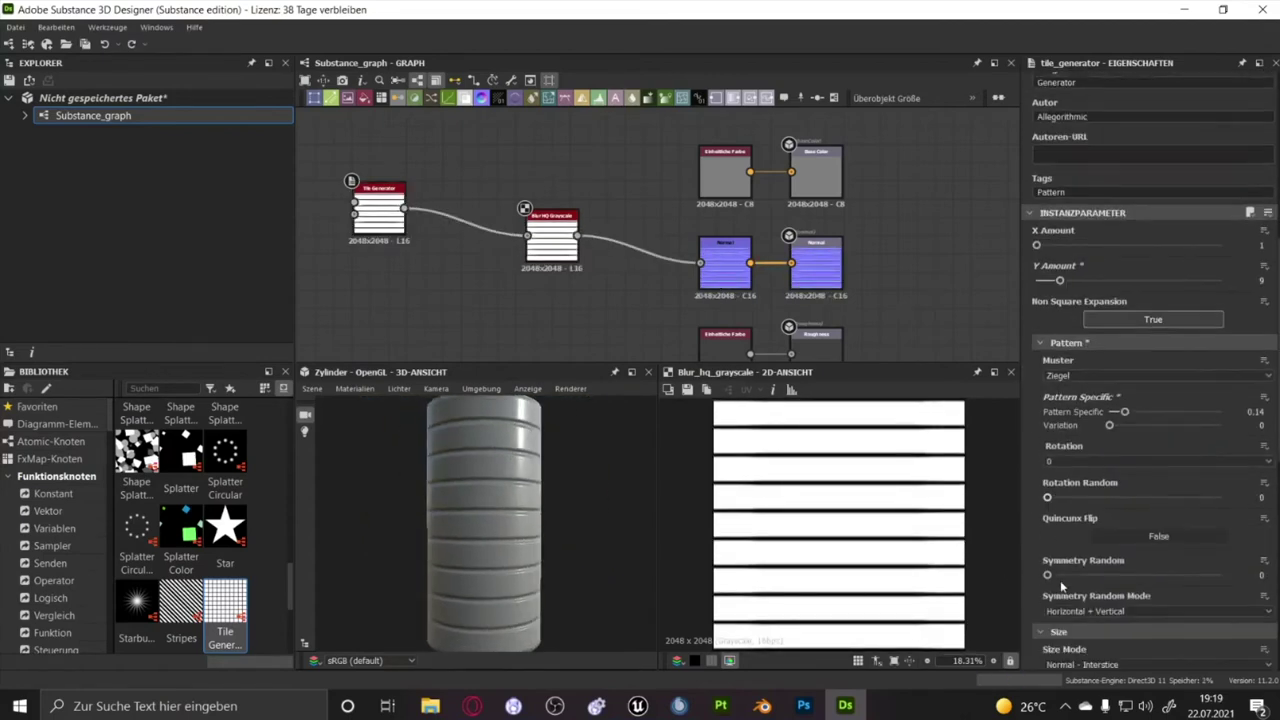
pyautogui.moveTo(1140, 594)
pyautogui.mouseDown()
pyautogui.moveTo(1196, 594)
pyautogui.moveTo(1154, 594)
pyautogui.mouseUp()
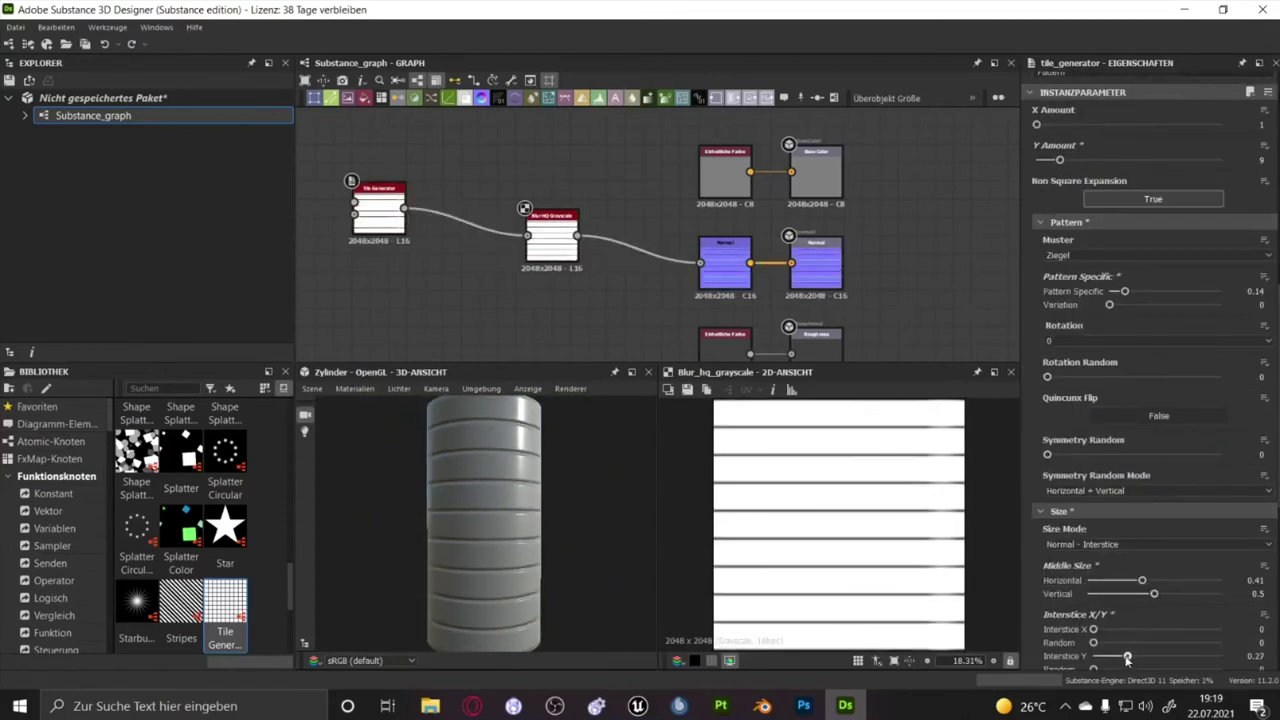
pyautogui.scroll(-1, 1150, 580)
pyautogui.moveTo(1142, 540); pyautogui.dragTo(1190, 540)
pyautogui.scroll(3, 335, 568)
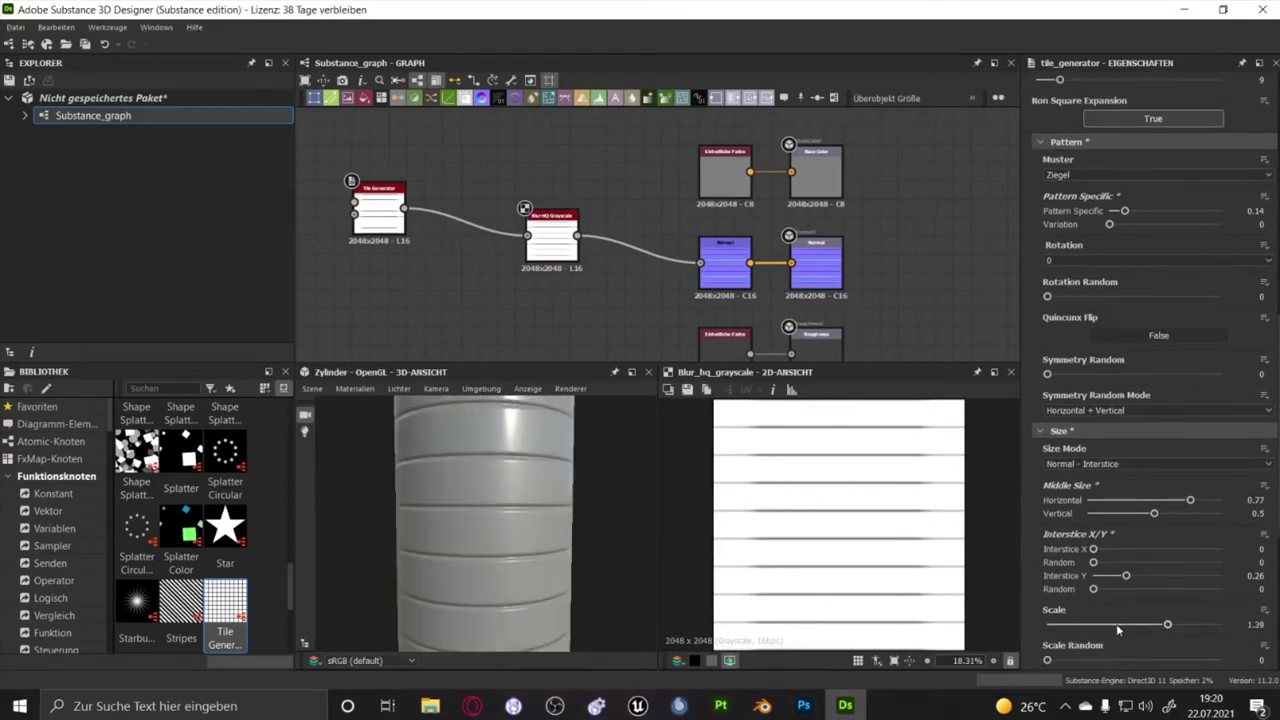
pyautogui.scroll(-3, 1098, 435)
pyautogui.moveTo(462, 536); pyautogui.dragTo(387, 543)
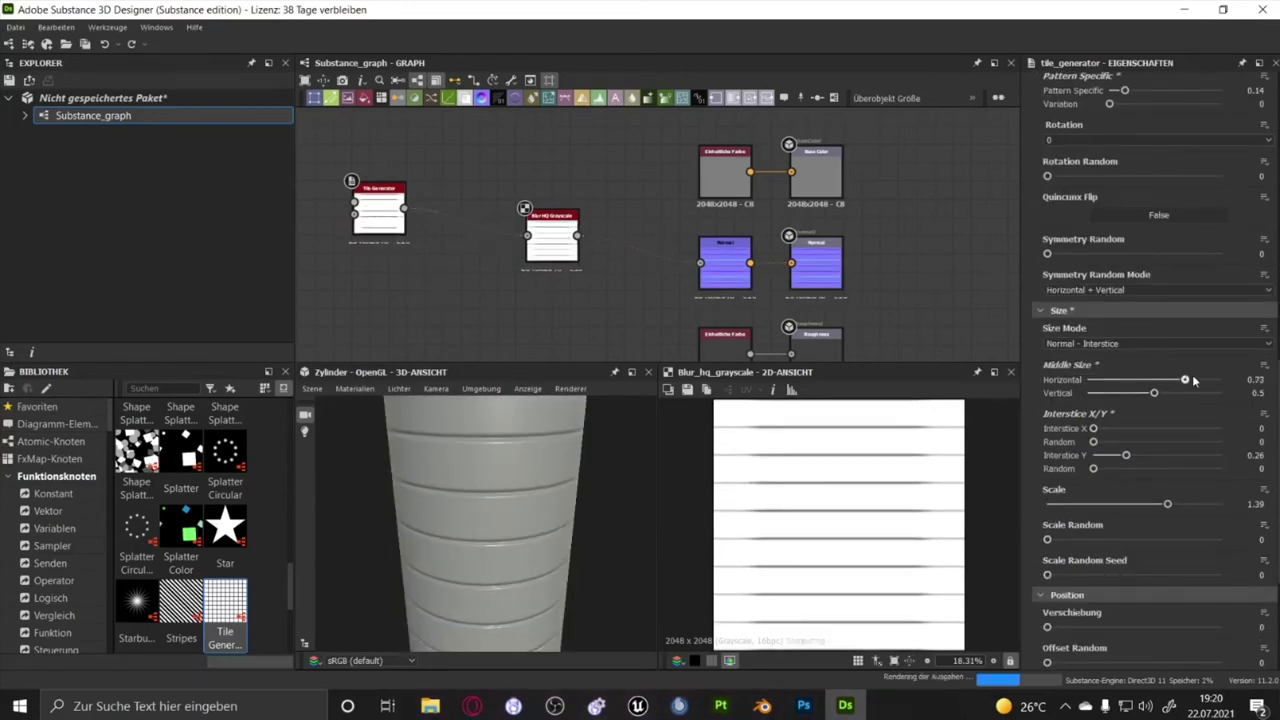
pyautogui.click(552, 228)
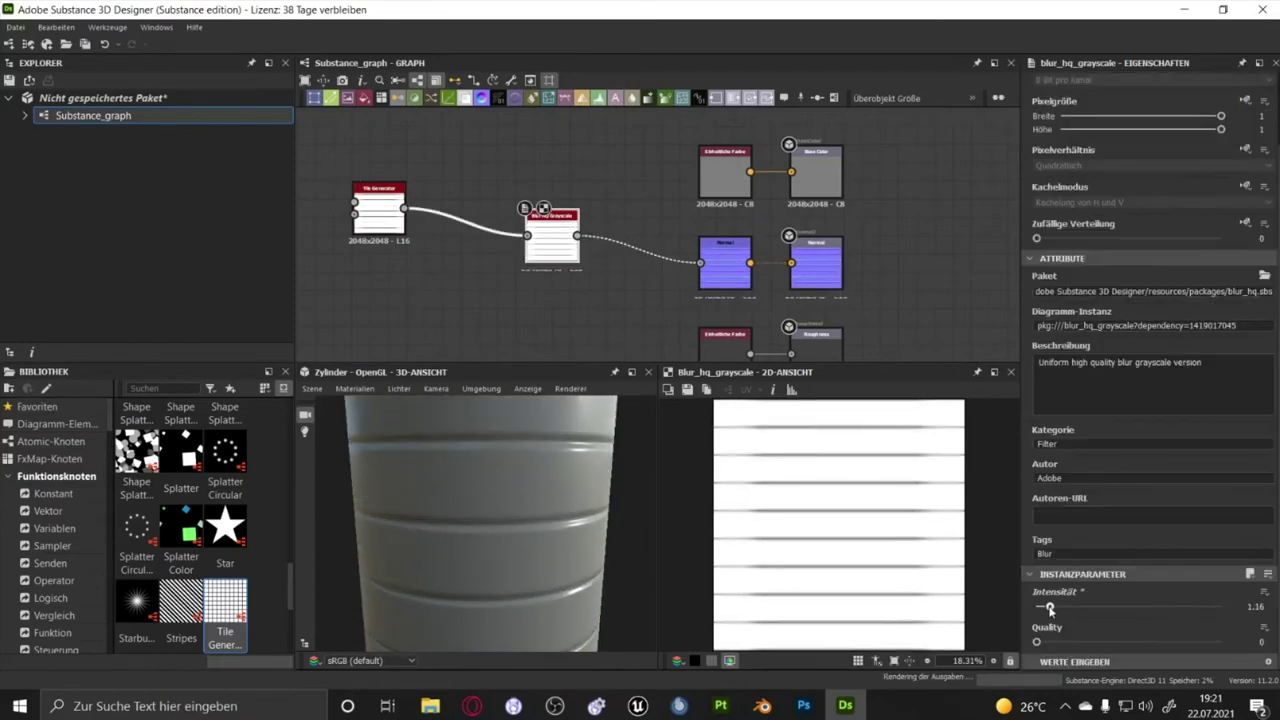
pyautogui.moveTo(1049, 608); pyautogui.dragTo(1051, 607)
# Route the blur output into a new Verlauf Map node for Base Color
pyautogui.moveTo(577, 236); pyautogui.dragTo(612, 175)
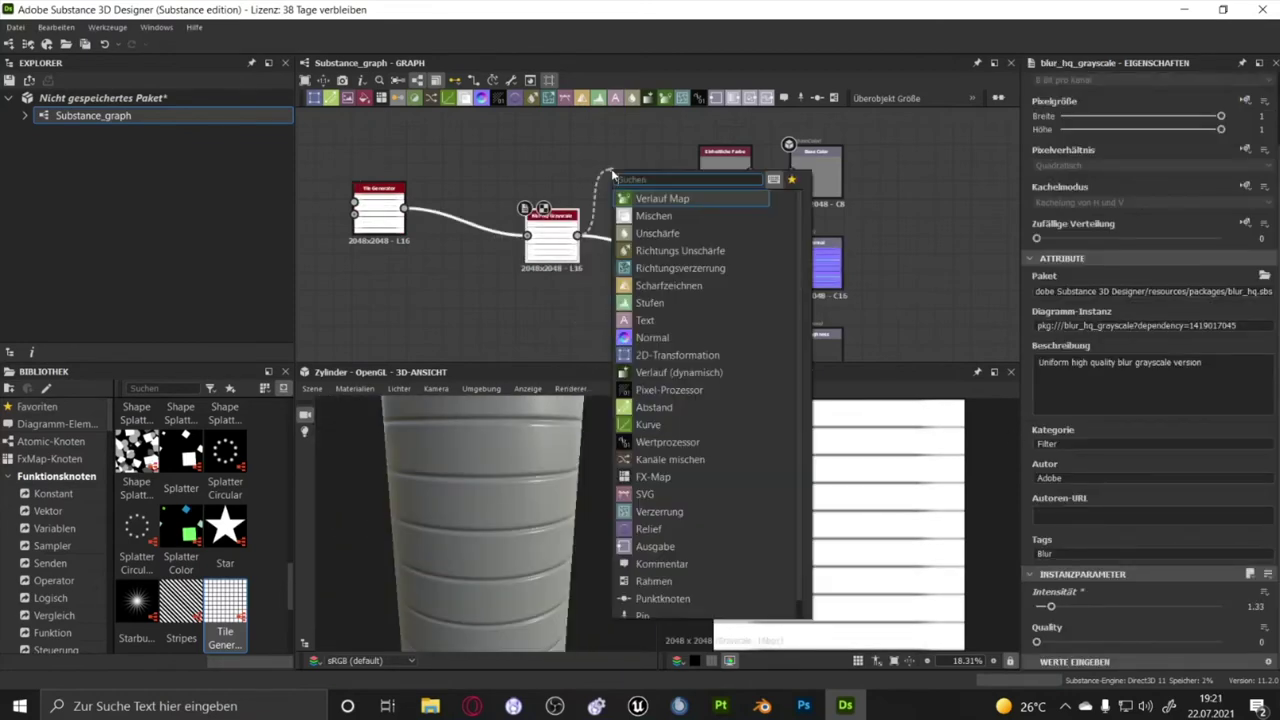
pyautogui.click(662, 198)
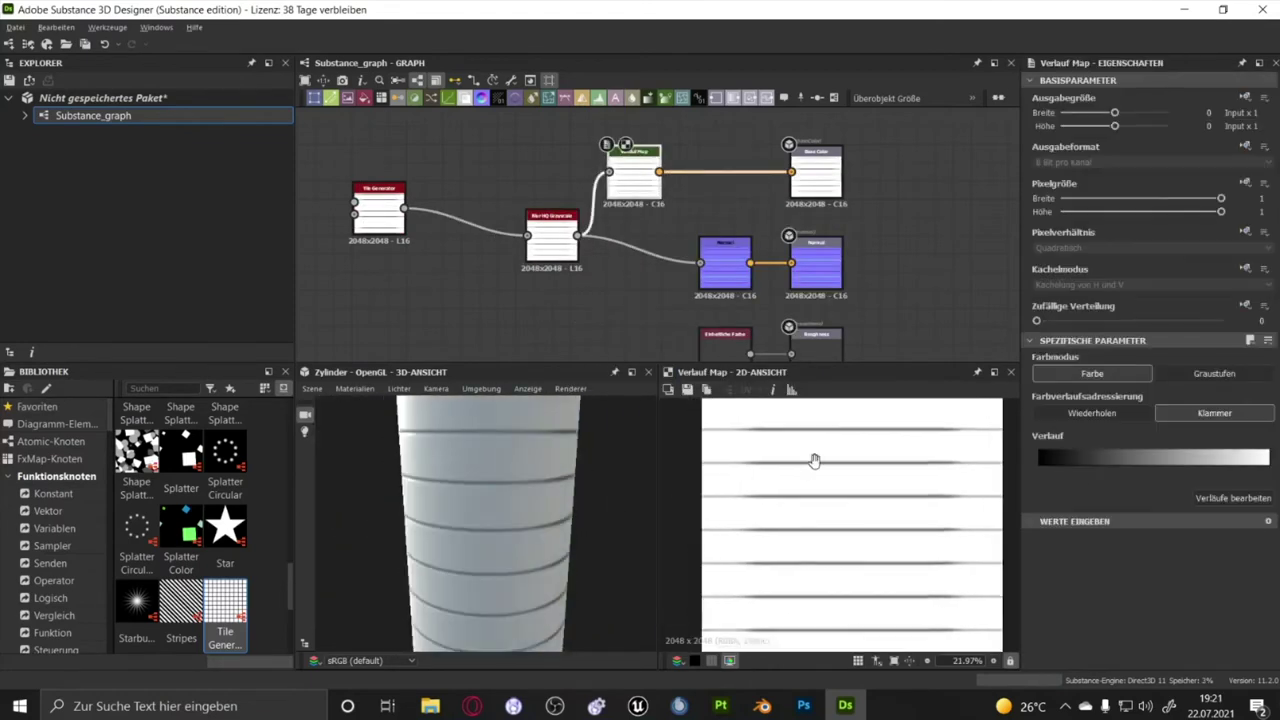
pyautogui.click(552, 235)
pyautogui.scroll(1, 552, 235)
# Try an Edge Detect with Edge Roundness 12.42, then undo it and check the base colour
pyautogui.hotkey('ctrl', 'z')
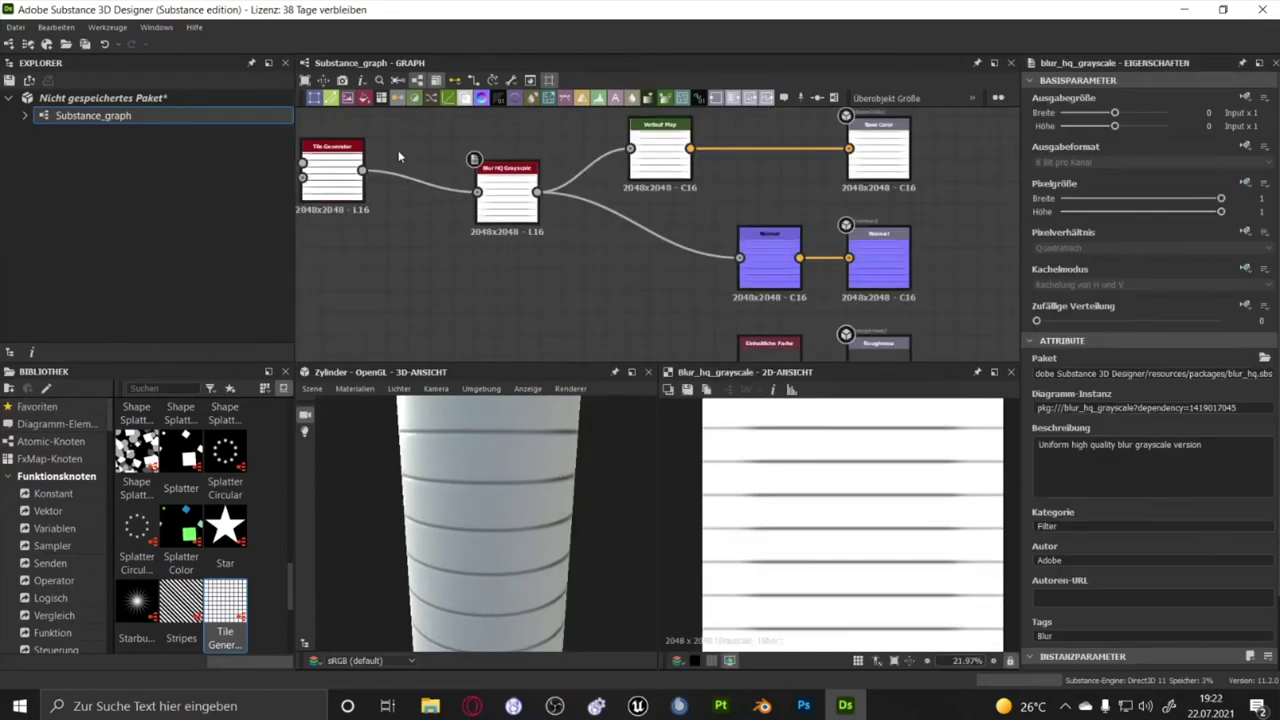
pyautogui.hotkey('ctrl', 'y')
pyautogui.scroll(-3, 1150, 450)
pyautogui.moveTo(1120, 602); pyautogui.dragTo(1180, 602)
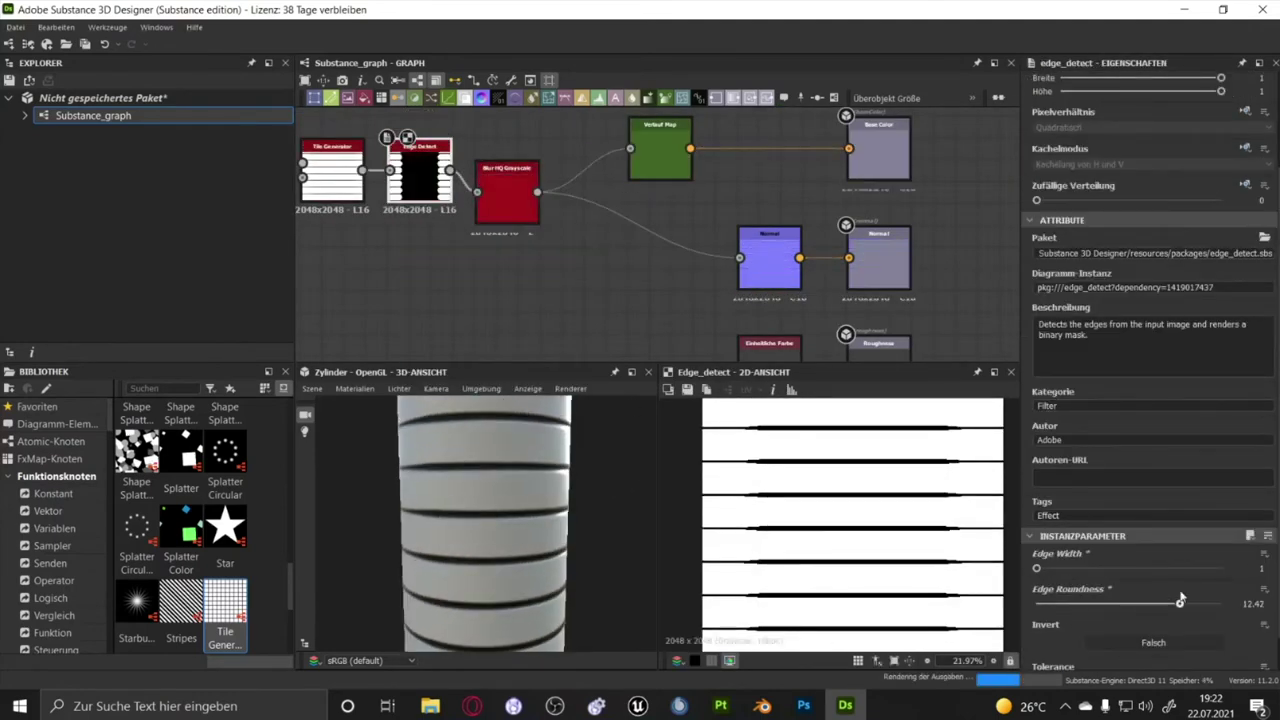
pyautogui.hotkey('ctrl', 'z')
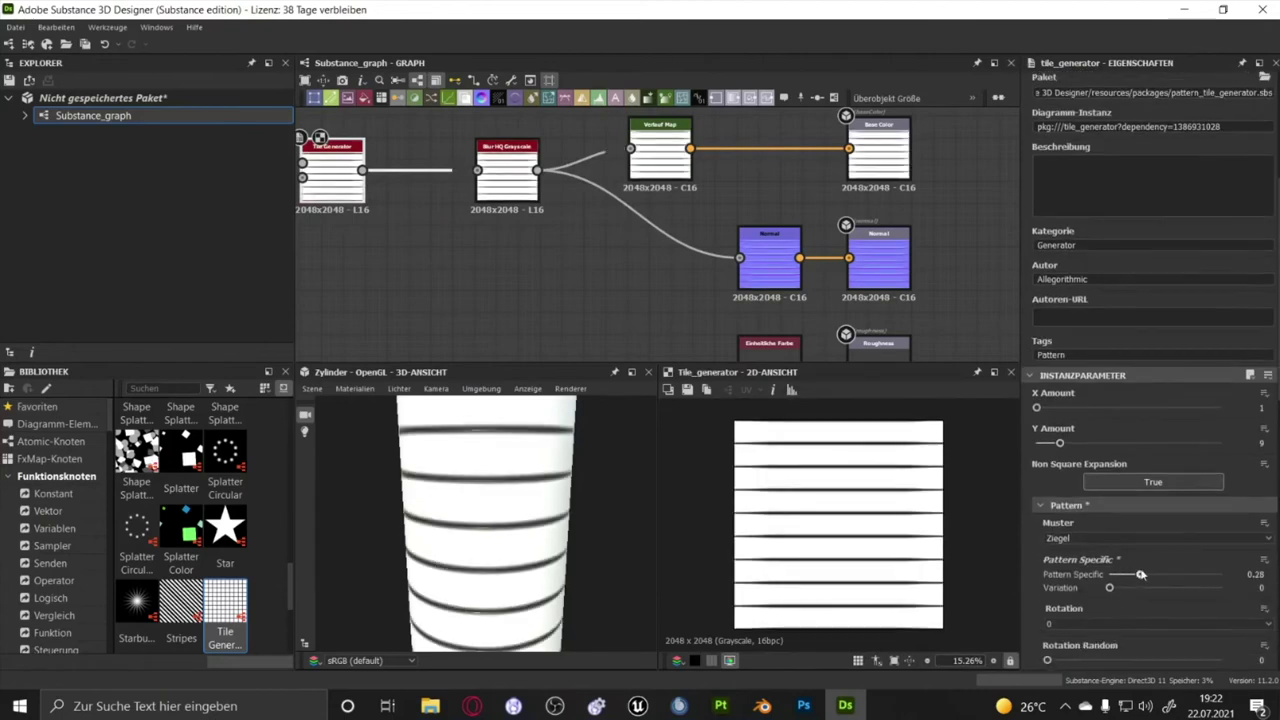
pyautogui.hotkey('ctrl', 'z')
pyautogui.hotkey('ctrl', 'z')
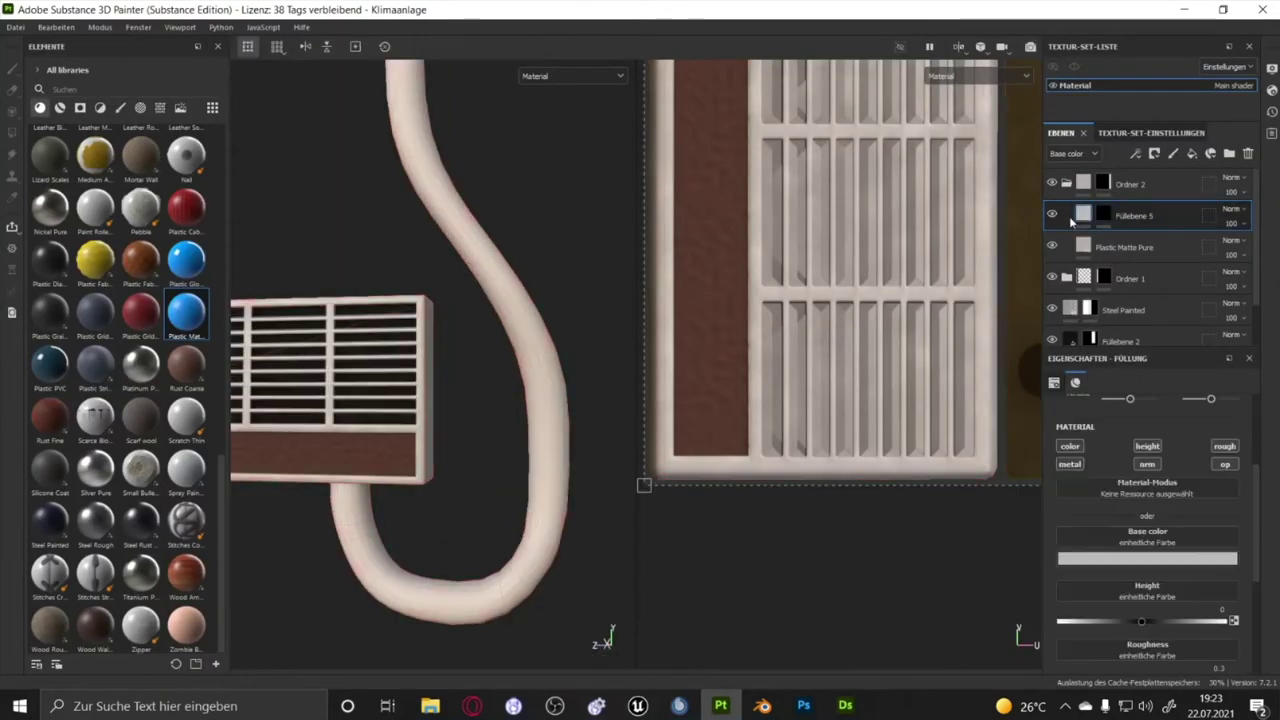
pyautogui.click(1110, 247)
pyautogui.click(1232, 558)
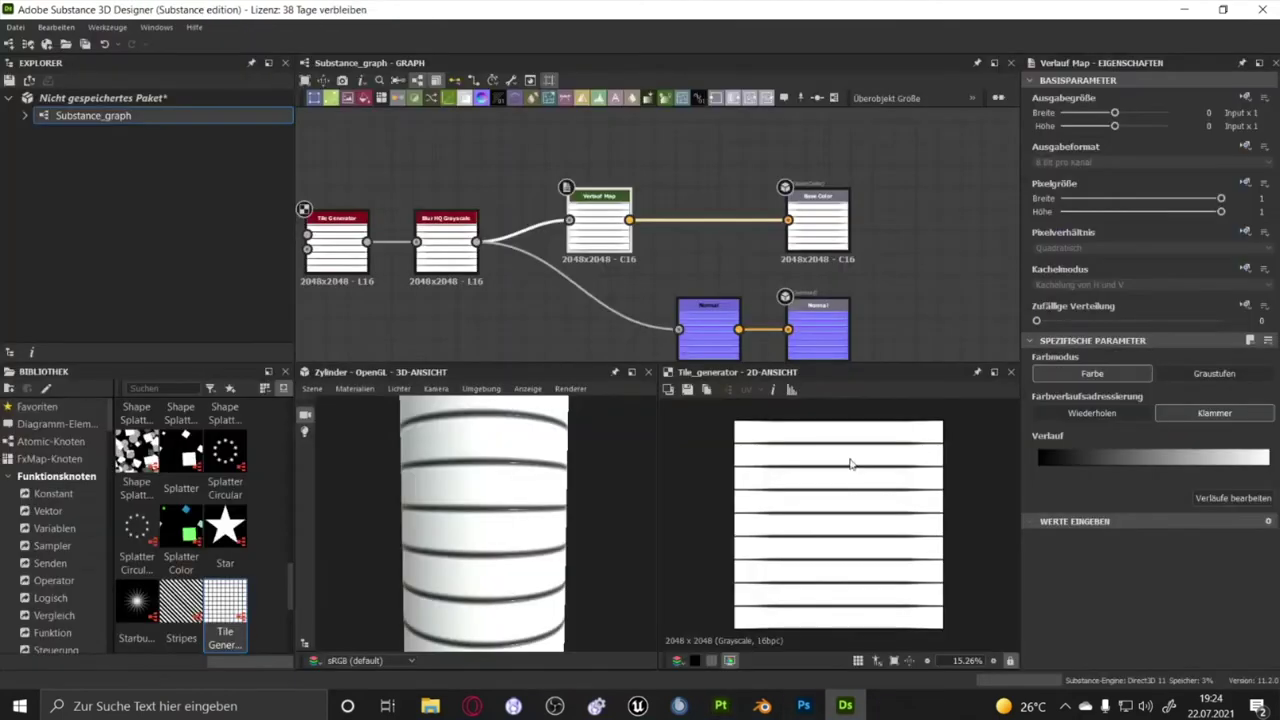
# Edit the Verlauf Map gradient, shifting its midpoint and making the dark key light grey
pyautogui.click(1040, 466)
pyautogui.click(910, 300)
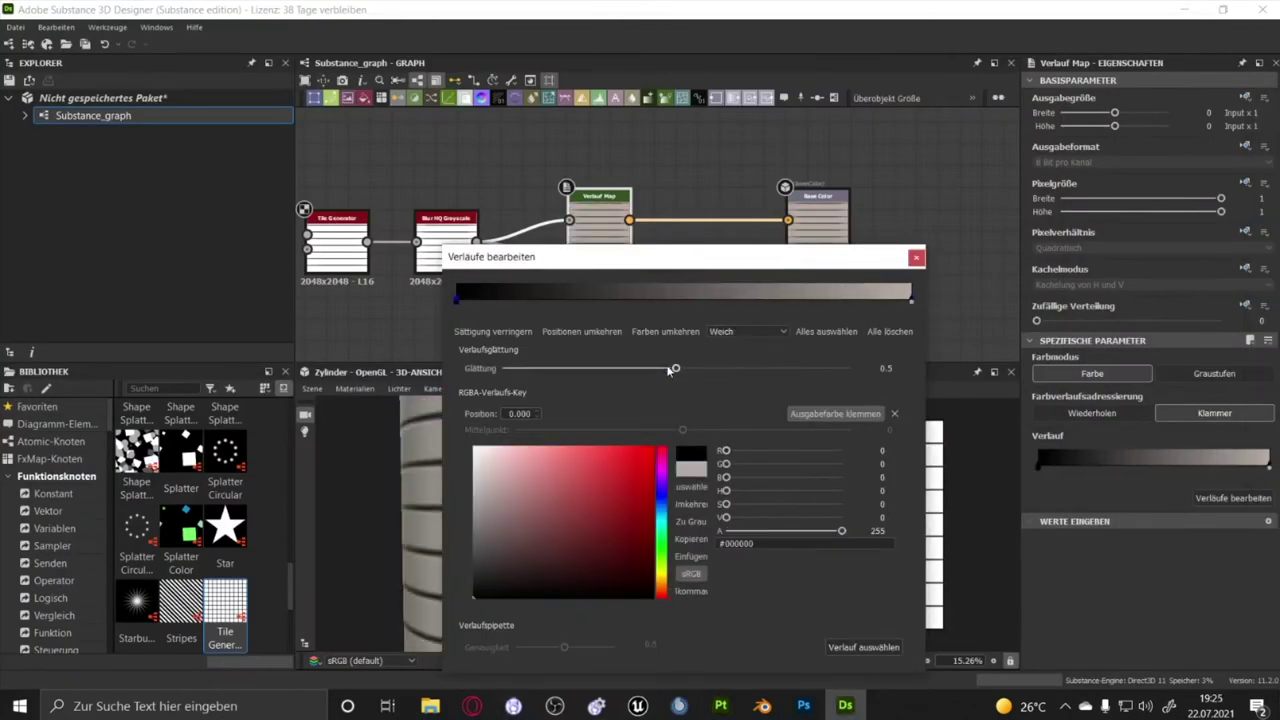
pyautogui.moveTo(611, 432); pyautogui.dragTo(737, 432)
pyautogui.moveTo(730, 262); pyautogui.dragTo(963, 165)
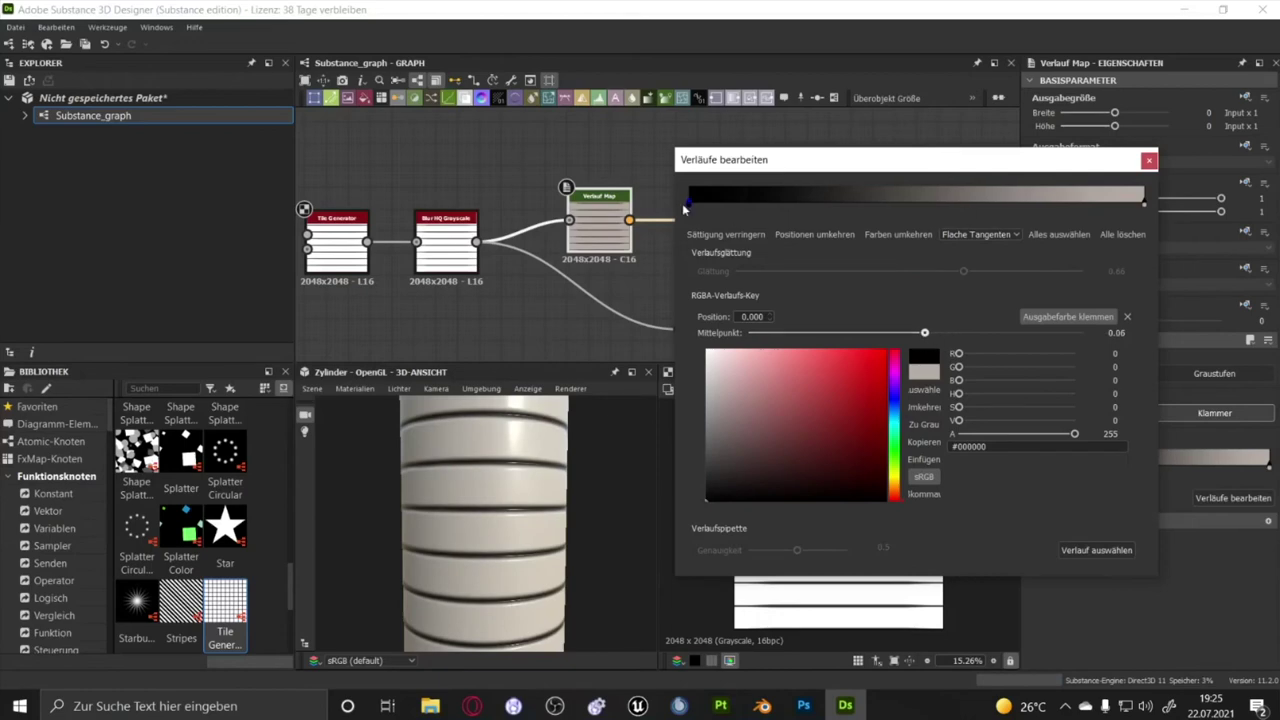
pyautogui.click(925, 395)
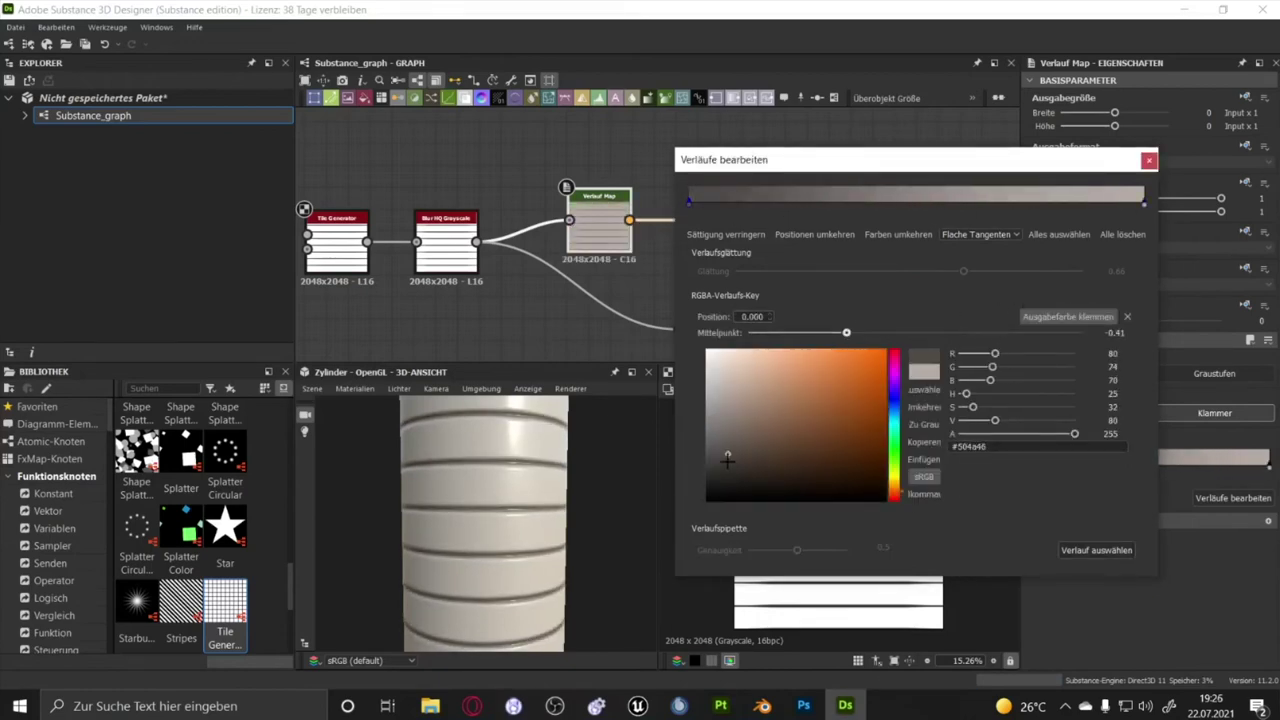
pyautogui.click(1149, 160)
# Save the graph package as Röhre.sbs
pyautogui.click(15, 27)
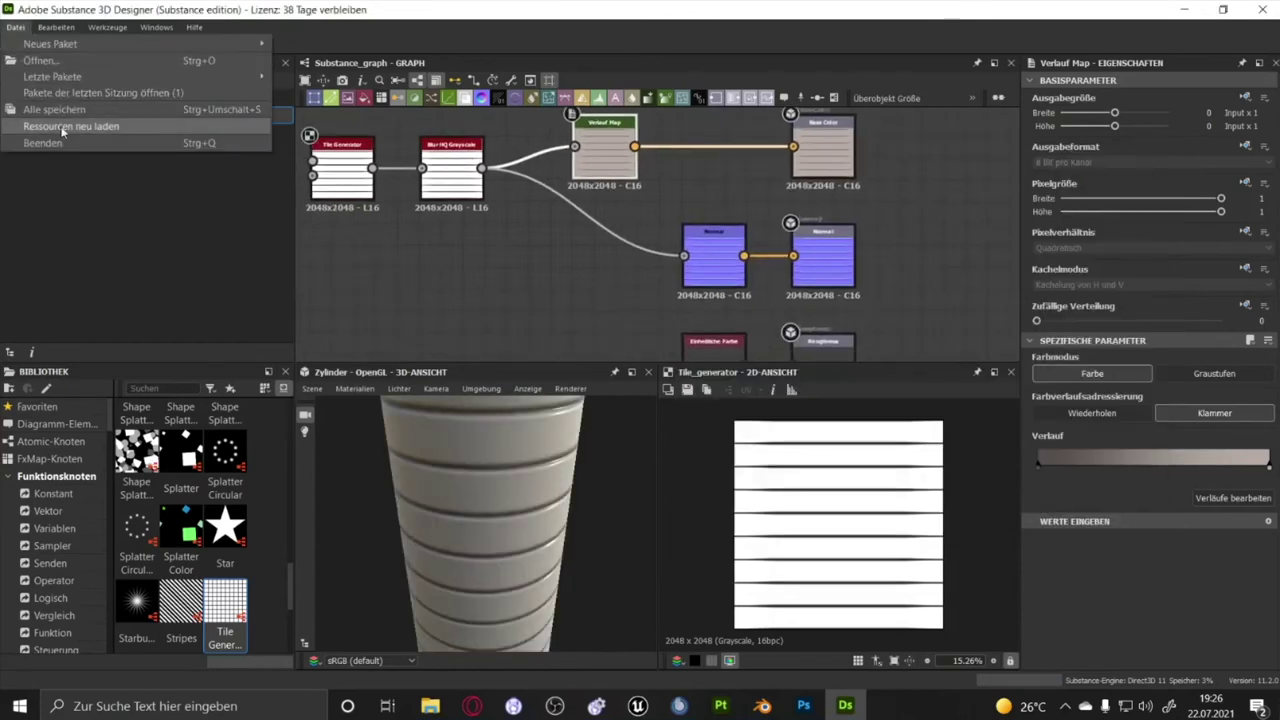
pyautogui.click(55, 109)
pyautogui.write('Röhre')
pyautogui.press('Return')
# Publish Röhre.sbs as an .sbsar file
pyautogui.rightClick(58, 98)
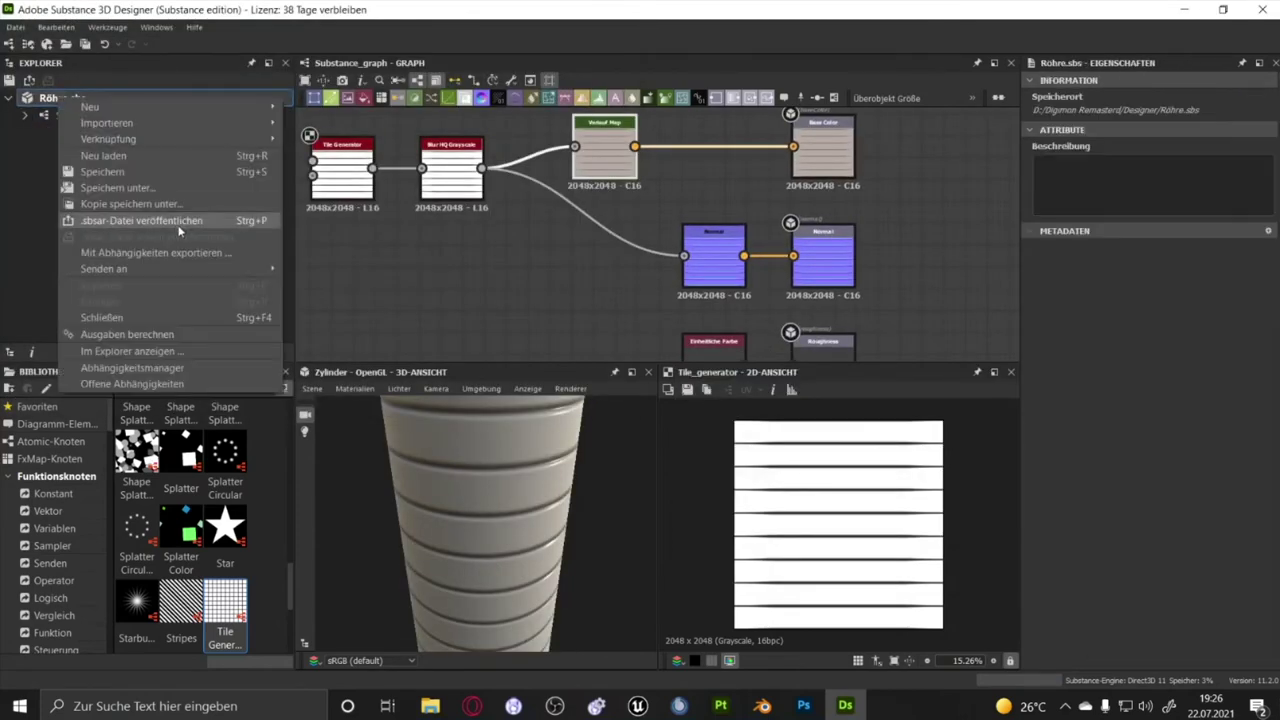
pyautogui.click(179, 221)
pyautogui.press('Return')
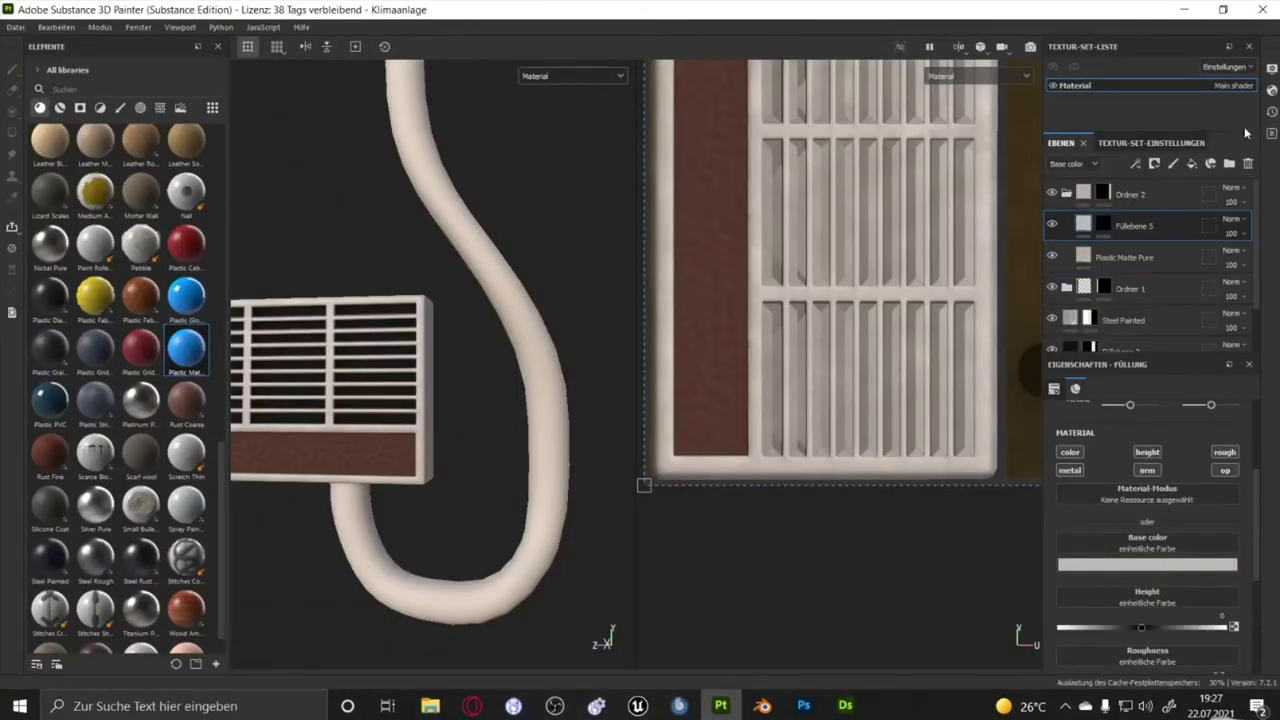
# Import Röhre.sbsar from the Designer folder into the Painter shelf
pyautogui.click(430, 706)
pyautogui.click(195, 585)
pyautogui.doubleClick(340, 250)
pyautogui.doubleClick(340, 306)
pyautogui.moveTo(333, 340); pyautogui.dragTo(82, 320)
pyautogui.click(749, 531)
# Apply the Röhre material to the mesh and orbit to inspect the striped hose
pyautogui.moveTo(141, 625); pyautogui.dragTo(366, 548)
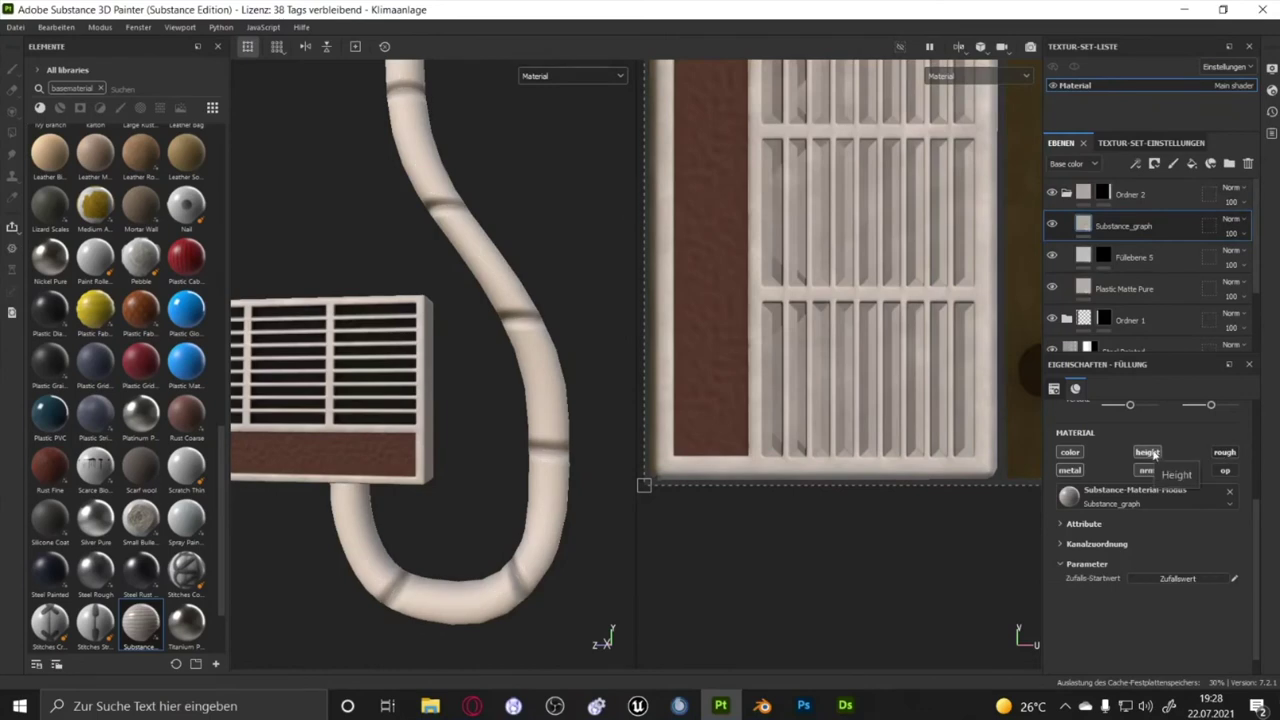
pyautogui.scroll(-5, 800, 312)
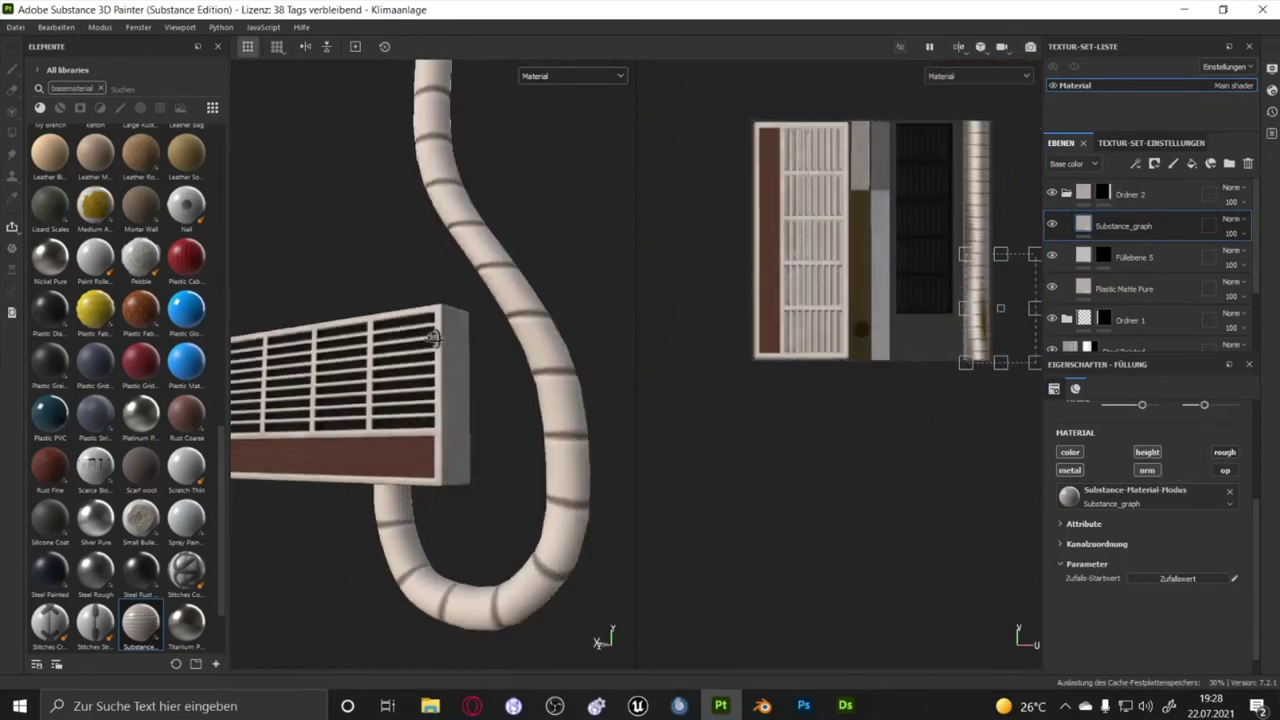
pyautogui.keyDown('alt'); pyautogui.moveTo(400, 300); pyautogui.dragTo(280, 274); pyautogui.keyUp('alt')
pyautogui.keyDown('alt'); pyautogui.moveTo(500, 300); pyautogui.dragTo(540, 360); pyautogui.keyUp('alt')
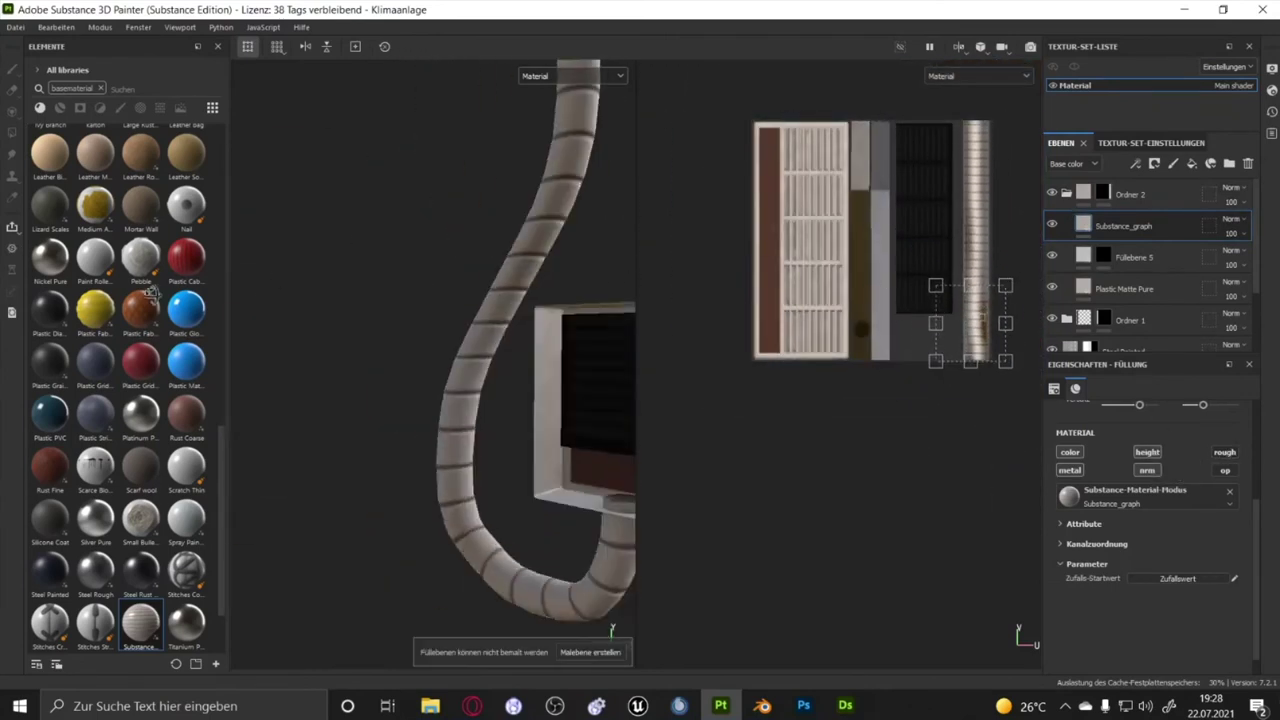
pyautogui.keyDown('alt'); pyautogui.moveTo(555, 445); pyautogui.dragTo(514, 277); pyautogui.keyUp('alt')
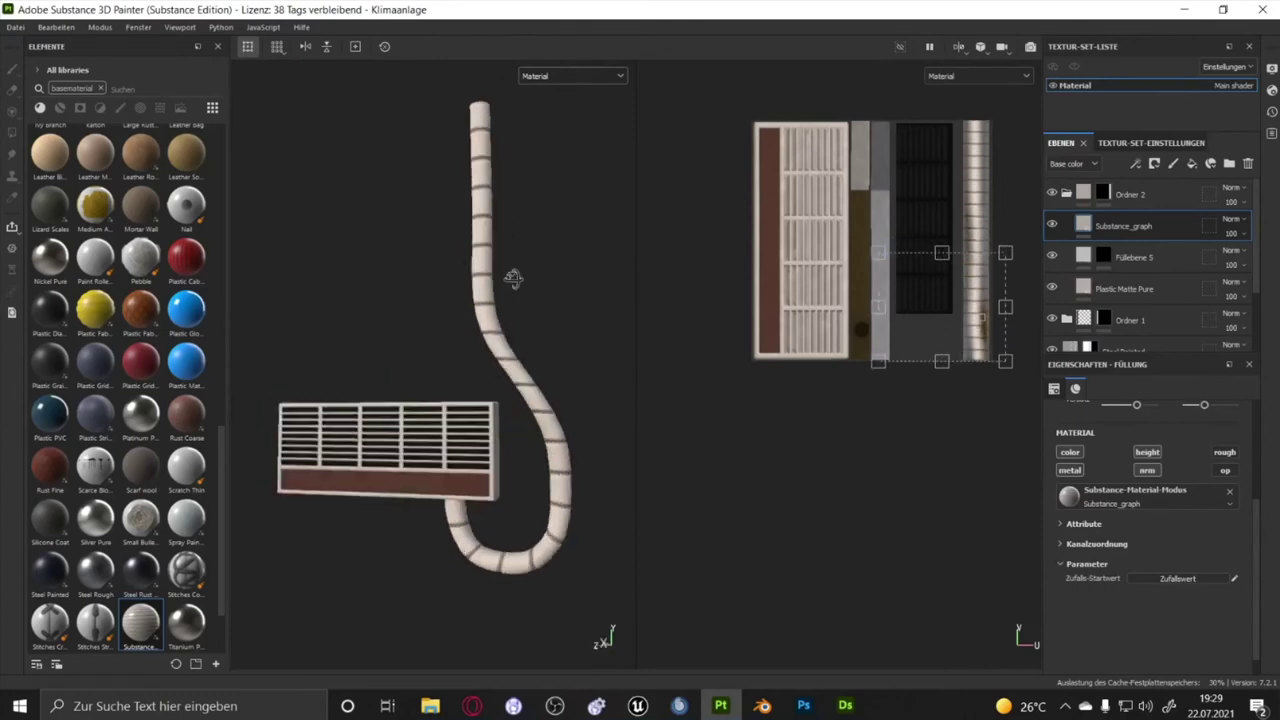
pyautogui.scroll(3, 511, 325)
pyautogui.keyDown('alt'); pyautogui.moveTo(511, 325); pyautogui.dragTo(571, 303); pyautogui.keyUp('alt')
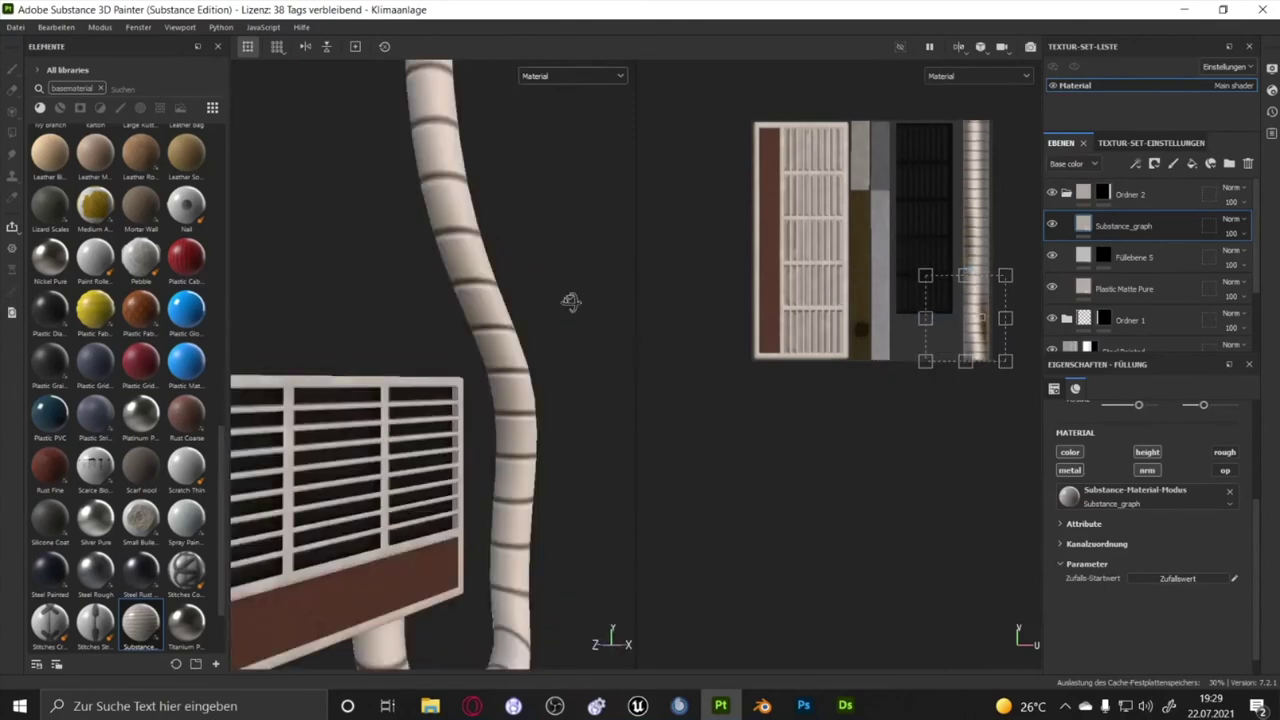
pyautogui.scroll(-5, 480, 285)
# Move Füllebene 5 above the Substance_graph layer and adjust its projection offset and scale
pyautogui.click(1062, 258)
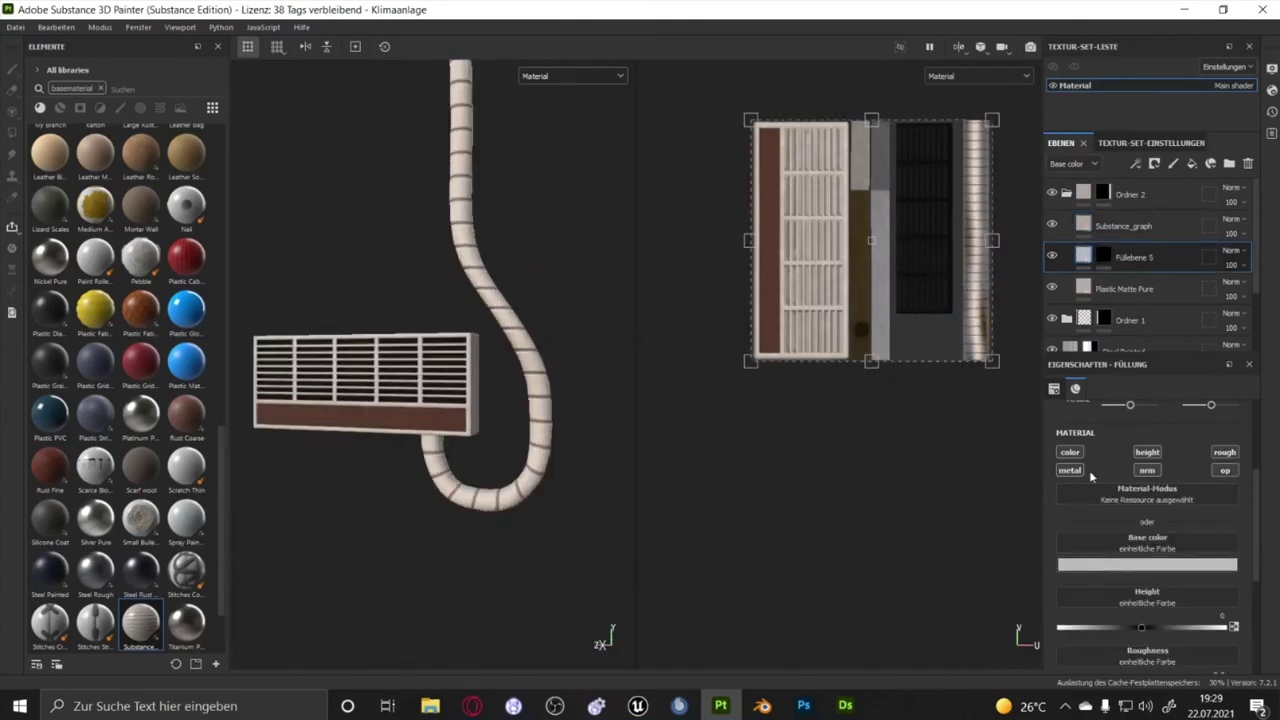
pyautogui.click(1103, 257)
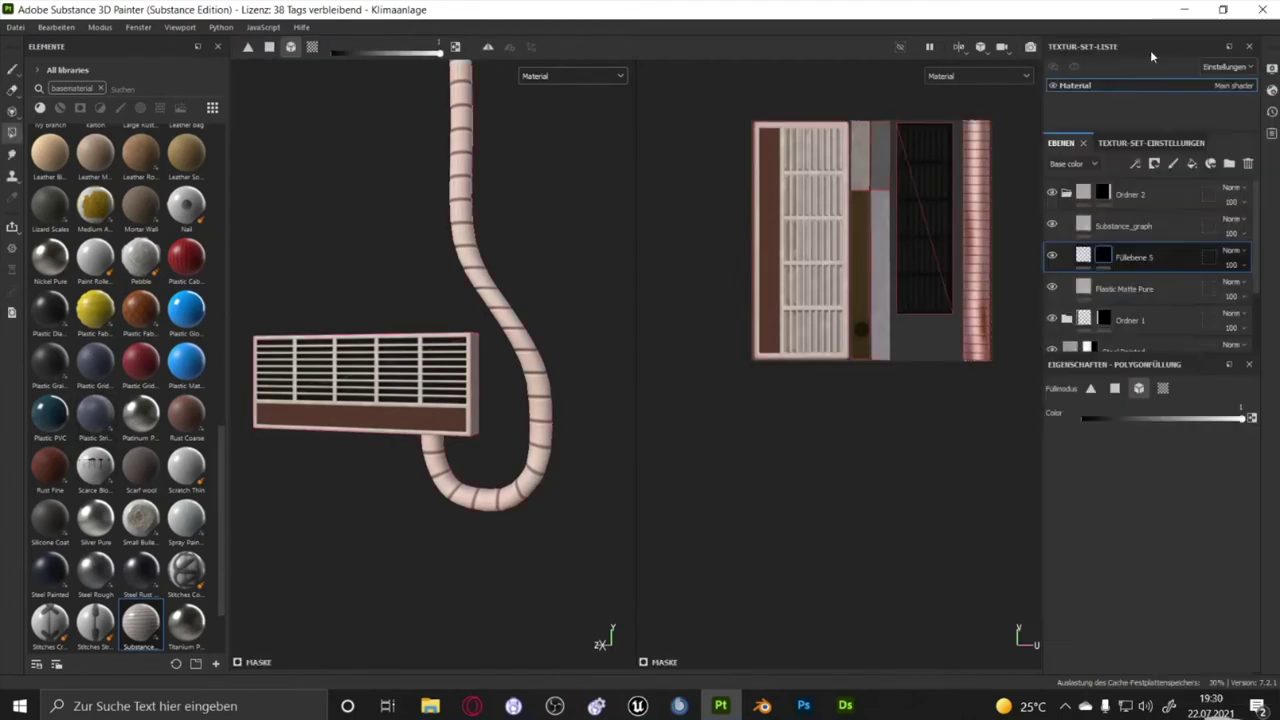
pyautogui.click(1112, 260)
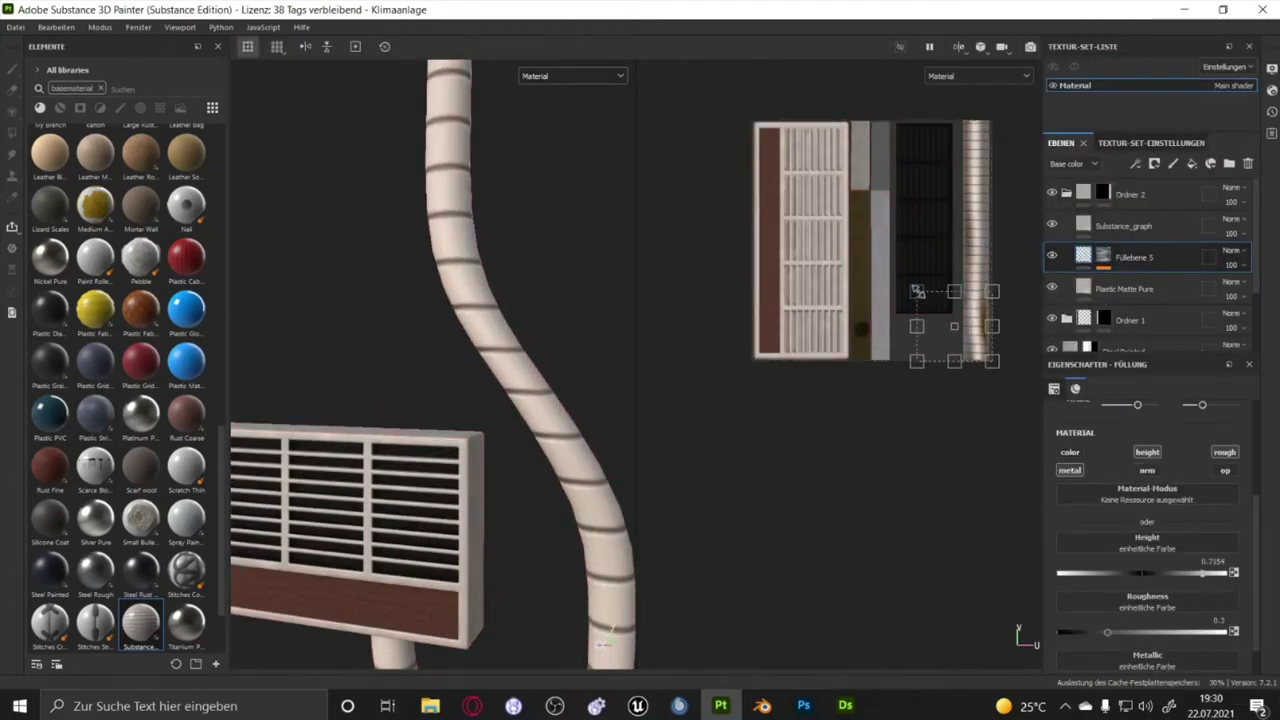
pyautogui.scroll(3, 604, 640)
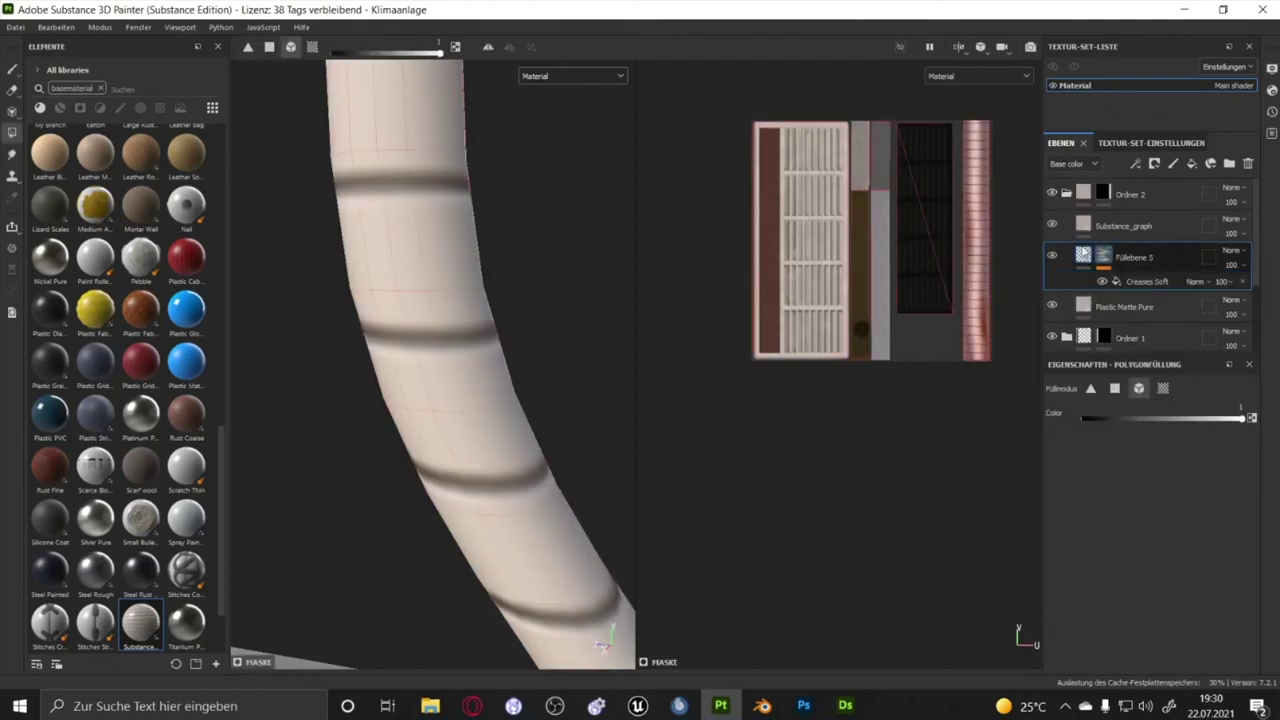
pyautogui.scroll(-1, 1174, 525)
pyautogui.moveTo(1085, 258); pyautogui.dragTo(1078, 233)
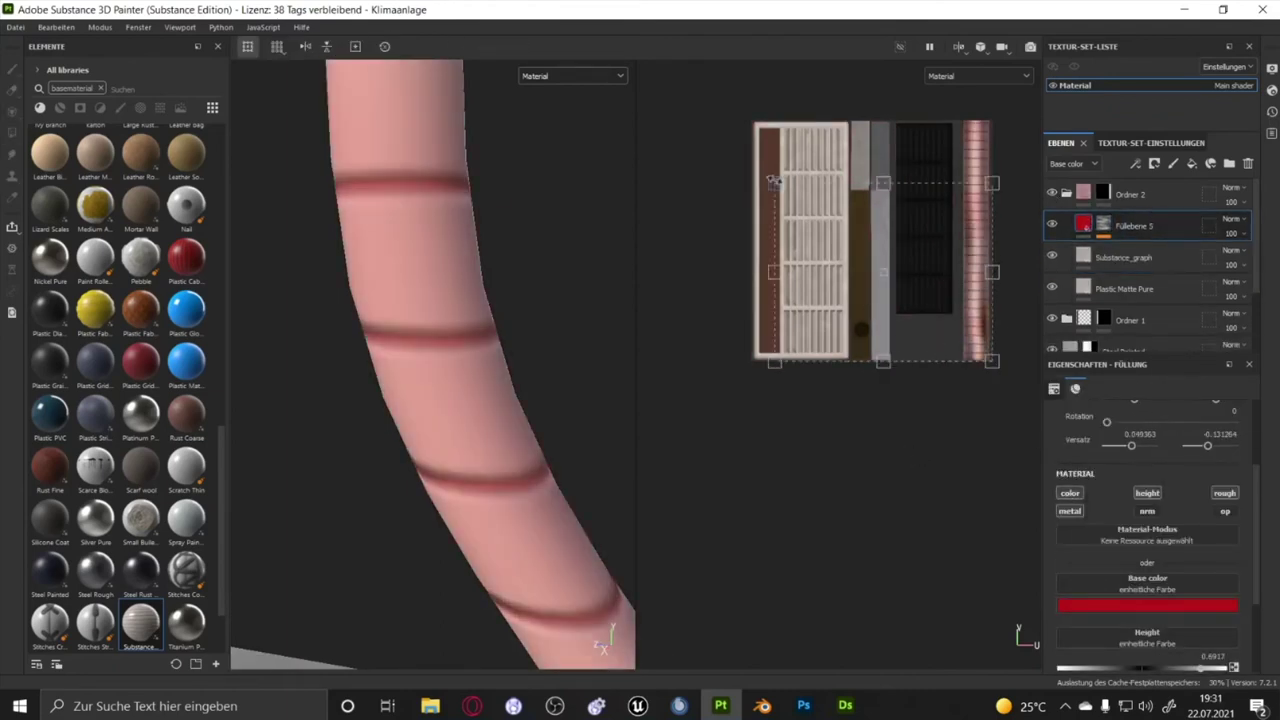
pyautogui.moveTo(772, 181); pyautogui.dragTo(944, 283)
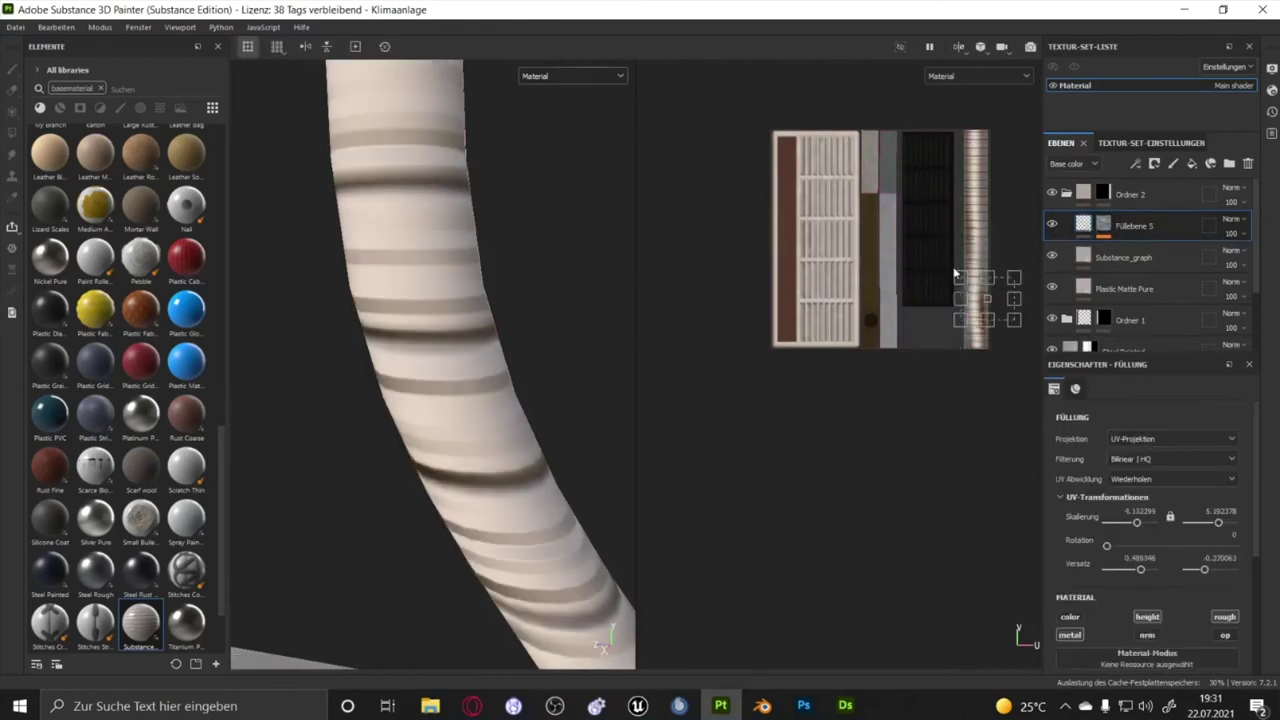
# Try Anisotropic Noise on Füllebene 5, then undo it and the UV scale change
pyautogui.moveTo(983, 268); pyautogui.dragTo(884, 252)
pyautogui.hotkey('ctrl', 'z')
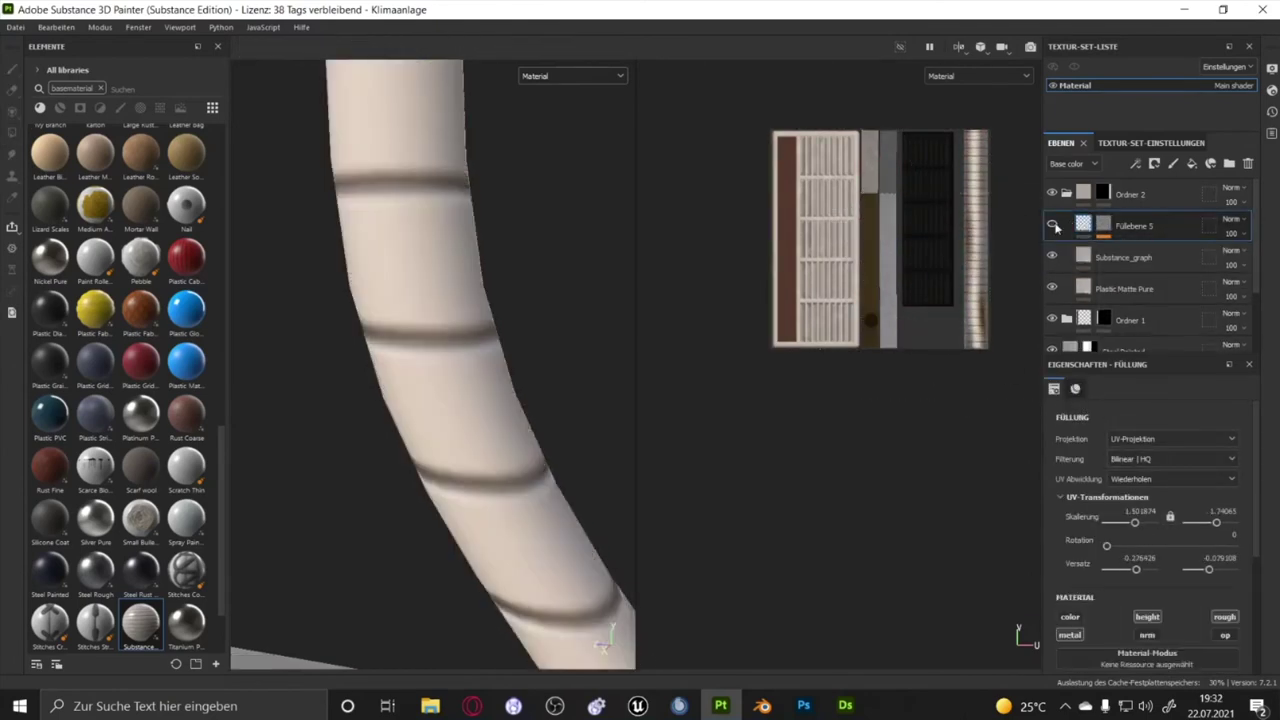
pyautogui.scroll(-3, 1143, 581)
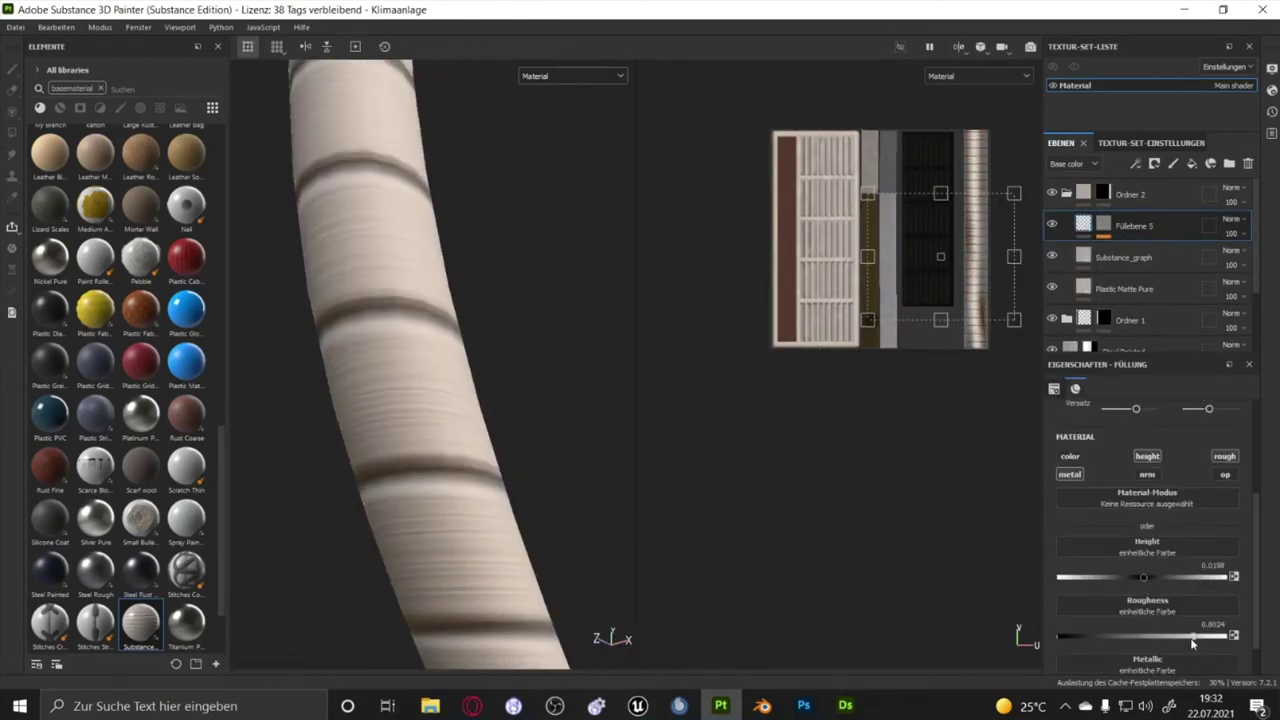
pyautogui.scroll(-3, 500, 470)
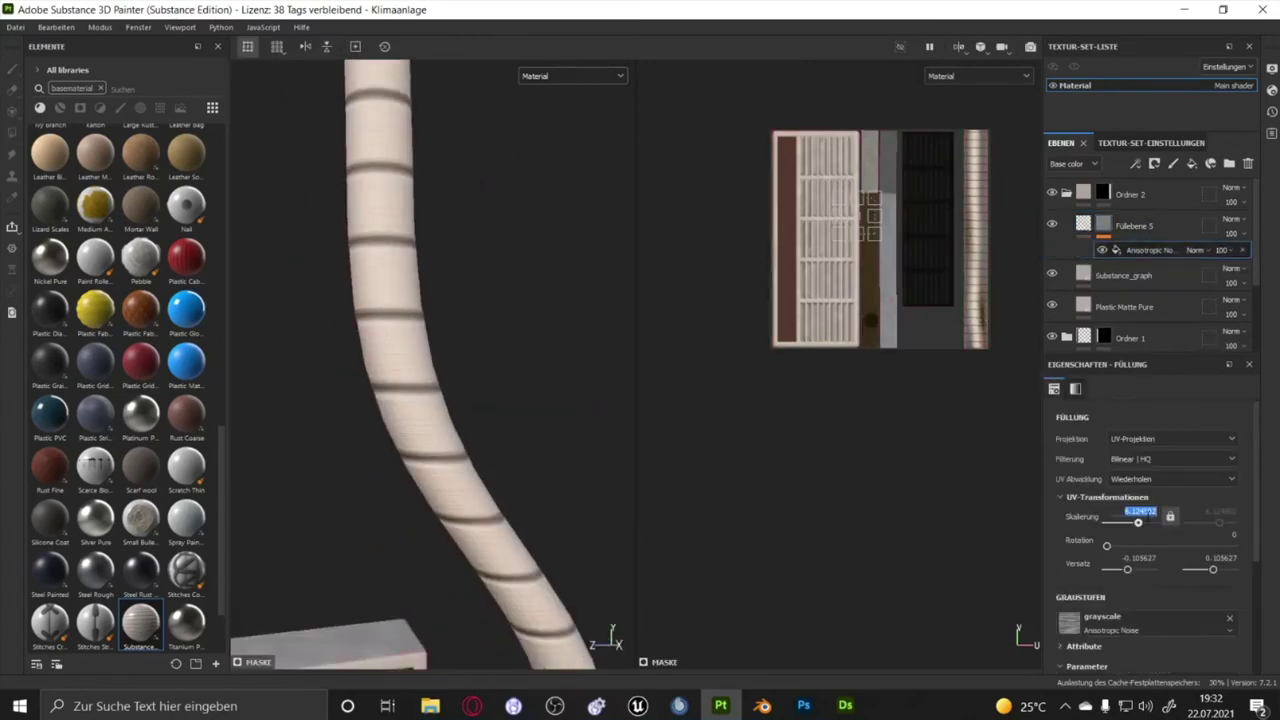
pyautogui.hotkey('ctrl', 'z')
pyautogui.scroll(-2, 468, 382)
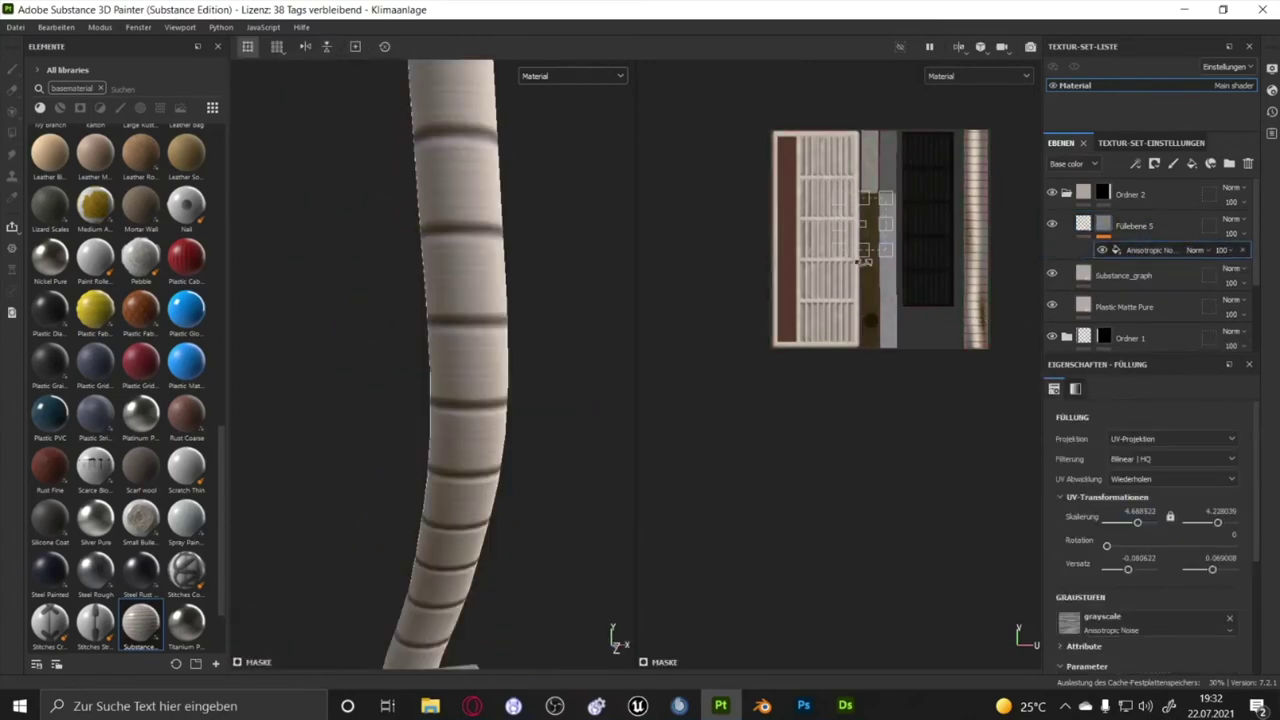
pyautogui.scroll(-2, 468, 382)
# Add a new fill layer, Füllebene 6, and test then remove the Fabric Edge smart mask
pyautogui.click(1145, 200)
pyautogui.click(100, 88)
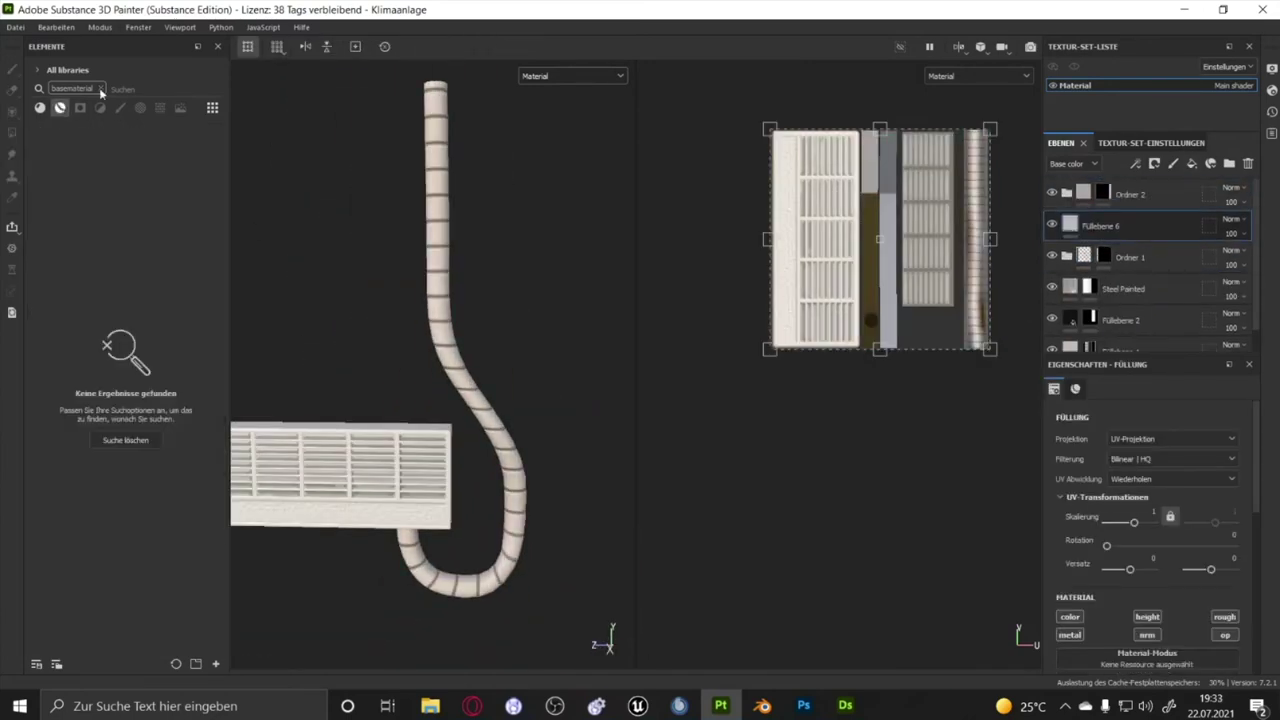
pyautogui.click(80, 107)
pyautogui.click(1067, 195)
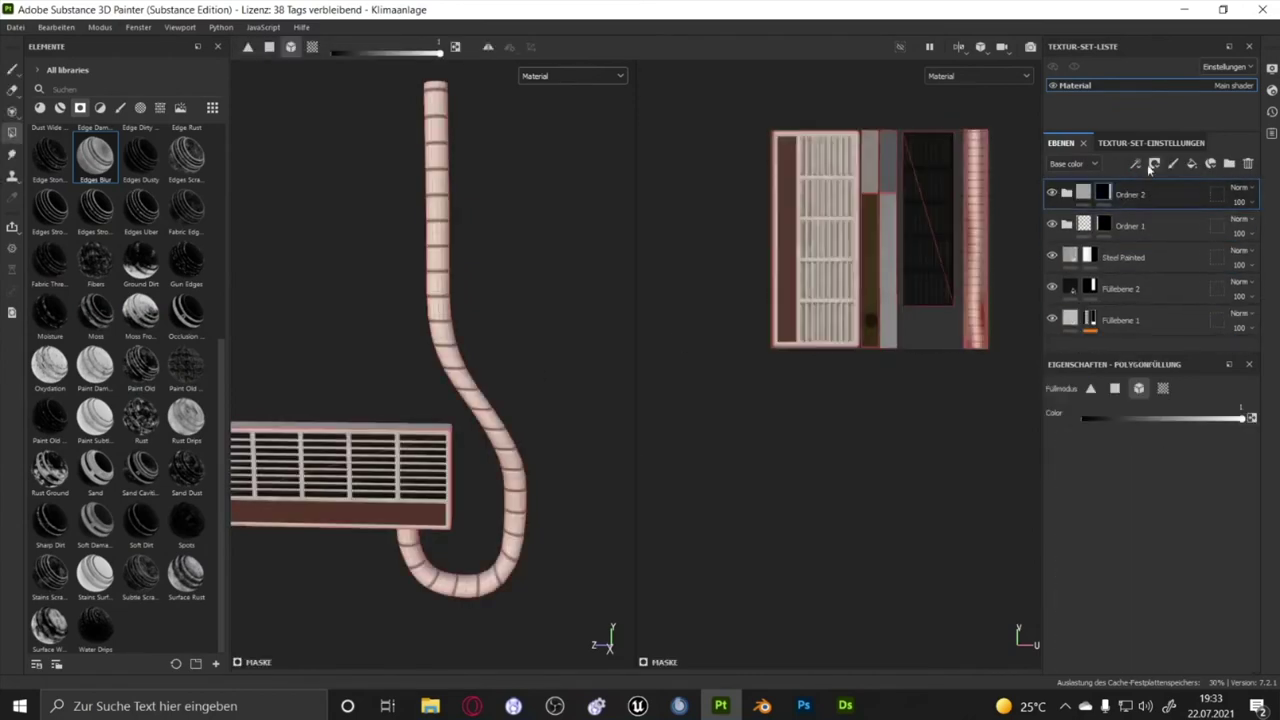
pyautogui.moveTo(185, 205); pyautogui.dragTo(1111, 220)
pyautogui.hotkey('ctrl', 'z')
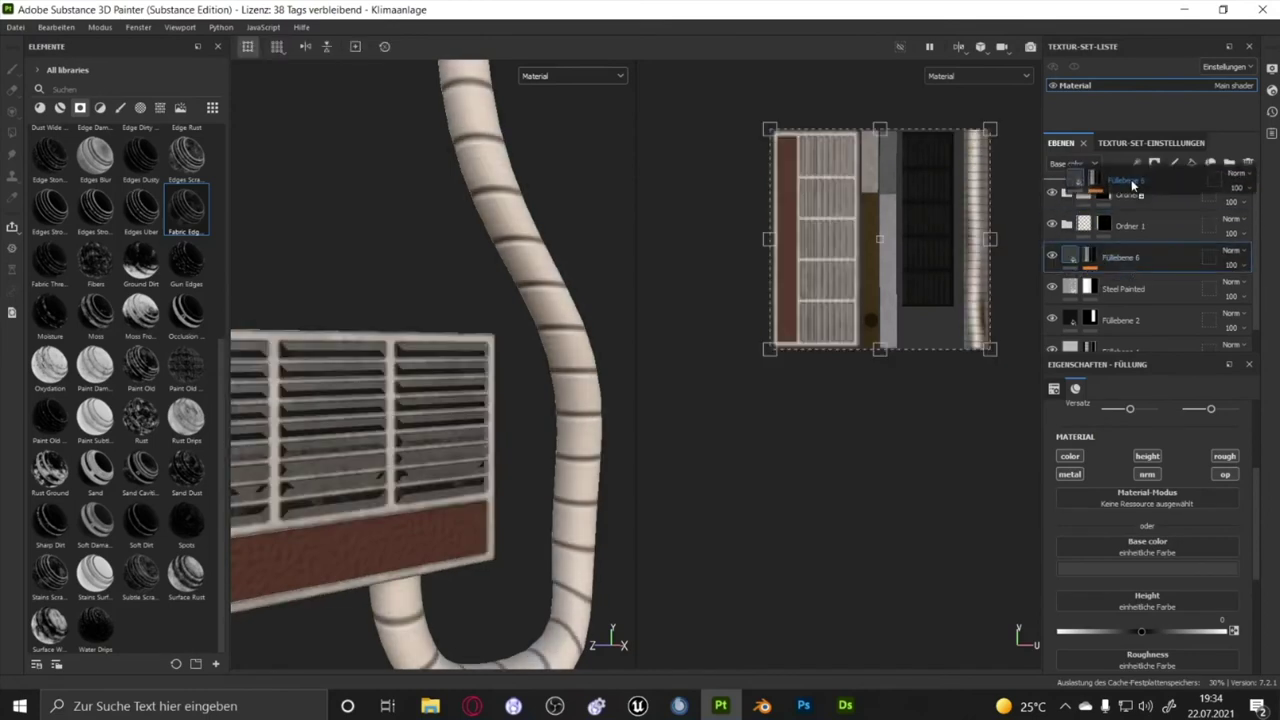
# Move Füllebene 6 to the top of the stack and give it a white mask
pyautogui.moveTo(1133, 184); pyautogui.dragTo(1120, 192)
pyautogui.keyDown('alt'); pyautogui.moveTo(540, 300); pyautogui.dragTo(571, 317); pyautogui.keyUp('alt')
pyautogui.click(1154, 163)
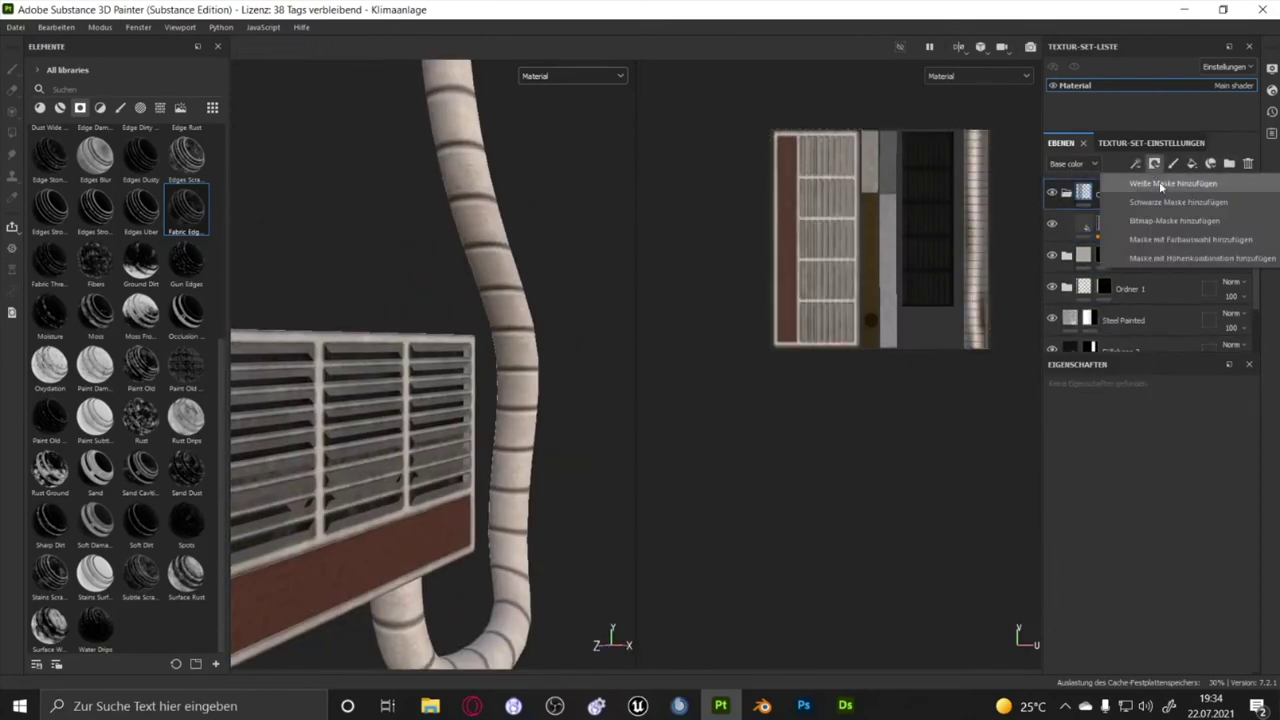
pyautogui.click(1160, 185)
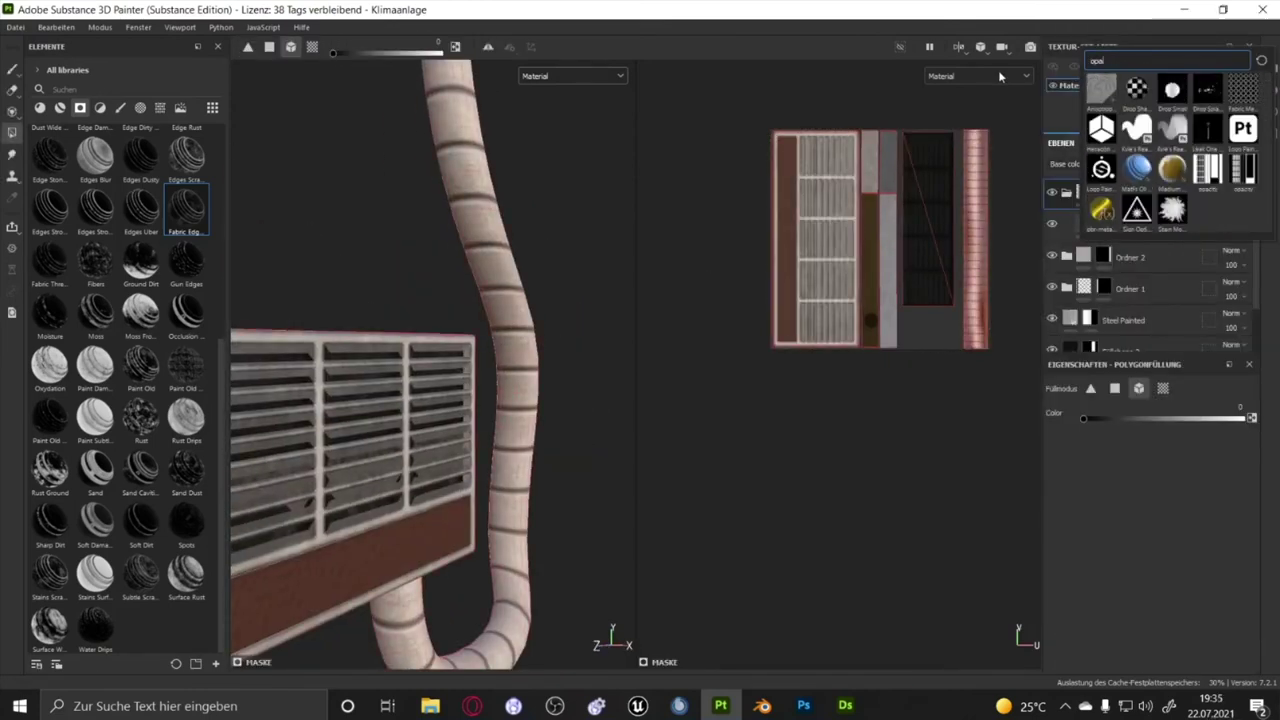
# Browse the resource categories and invert Füllebene 6's layer mask
pyautogui.click(159, 107)
pyautogui.scroll(-3, 160, 335)
pyautogui.scroll(-3, 161, 204)
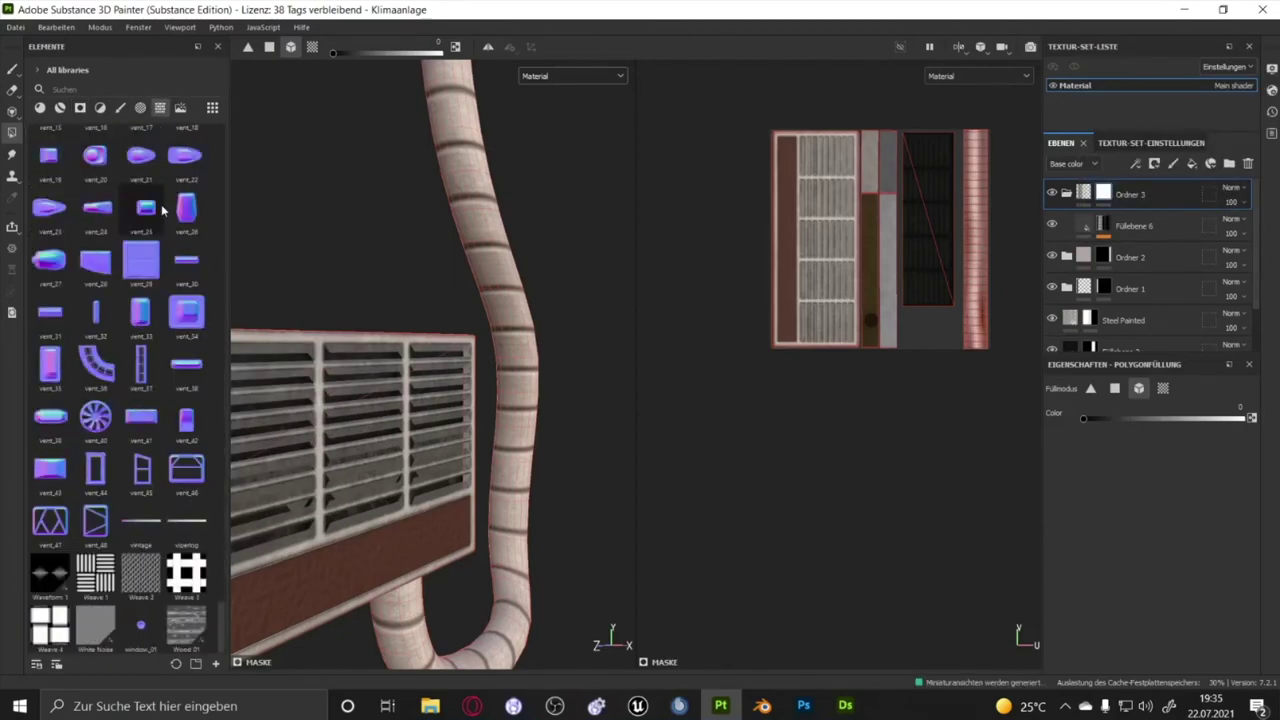
pyautogui.scroll(-3, 120, 300)
pyautogui.scroll(-3, 85, 370)
pyautogui.scroll(3, 85, 370)
pyautogui.scroll(2, 85, 340)
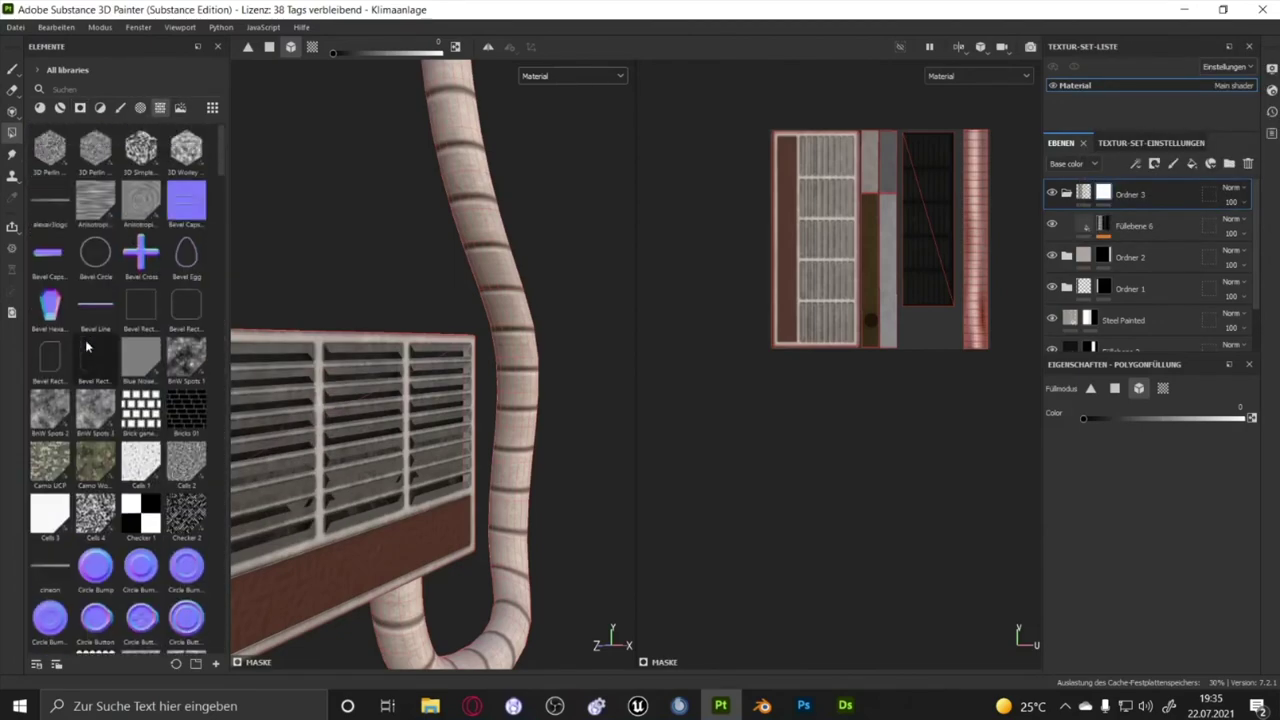
pyautogui.rightClick(1103, 193)
pyautogui.click(1180, 150)
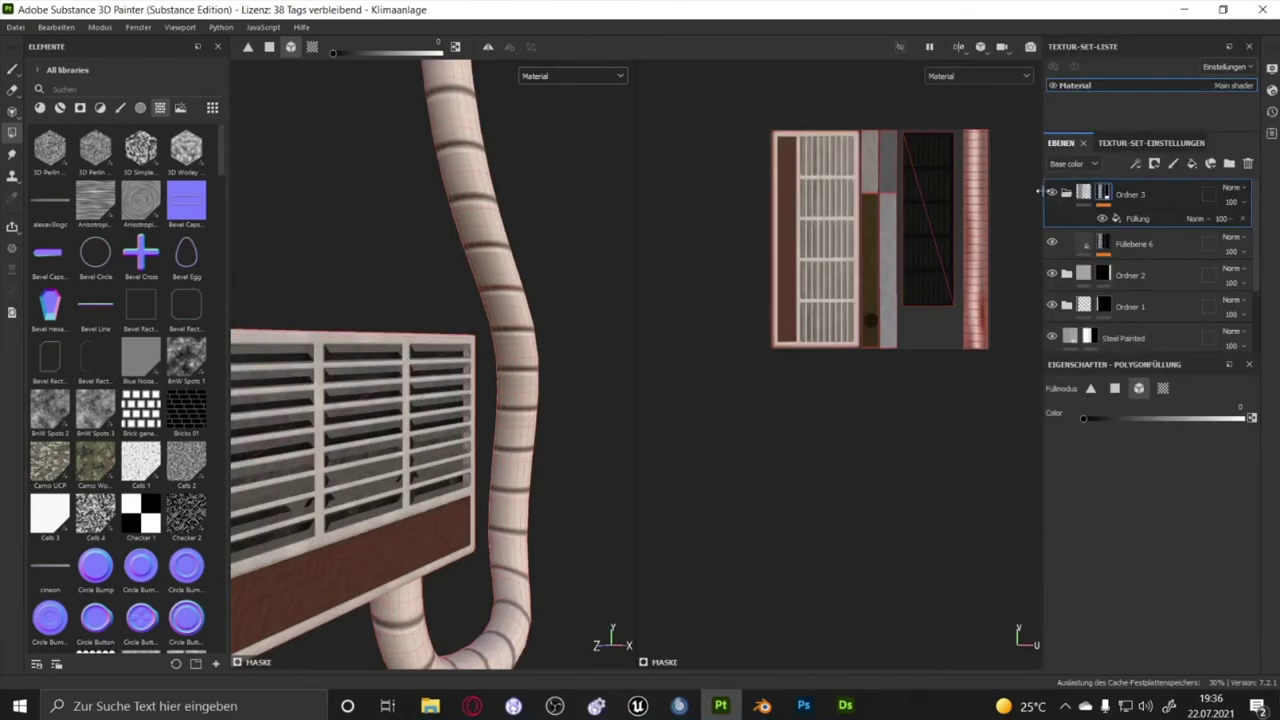
# Move Füllebene 1 to the top of the stack, above Füllebene 6
pyautogui.scroll(-2, 1055, 250)
pyautogui.click(1090, 310)
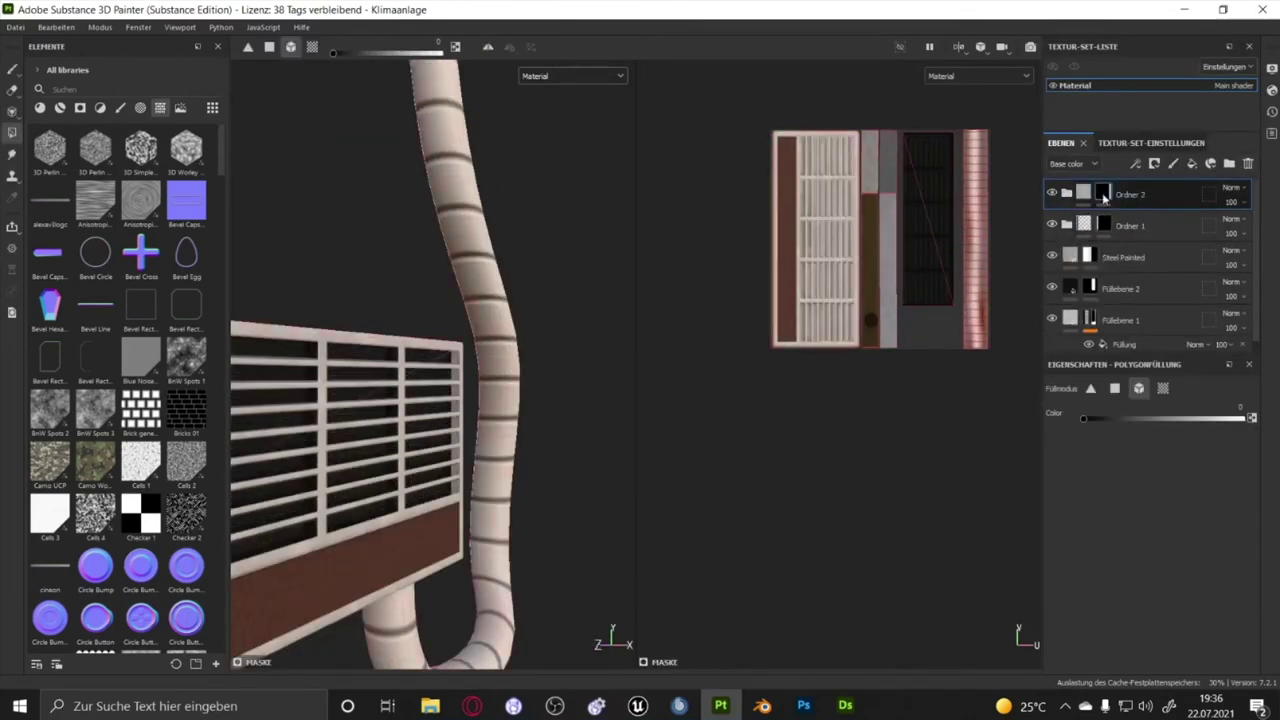
pyautogui.moveTo(1055, 310); pyautogui.dragTo(1133, 261)
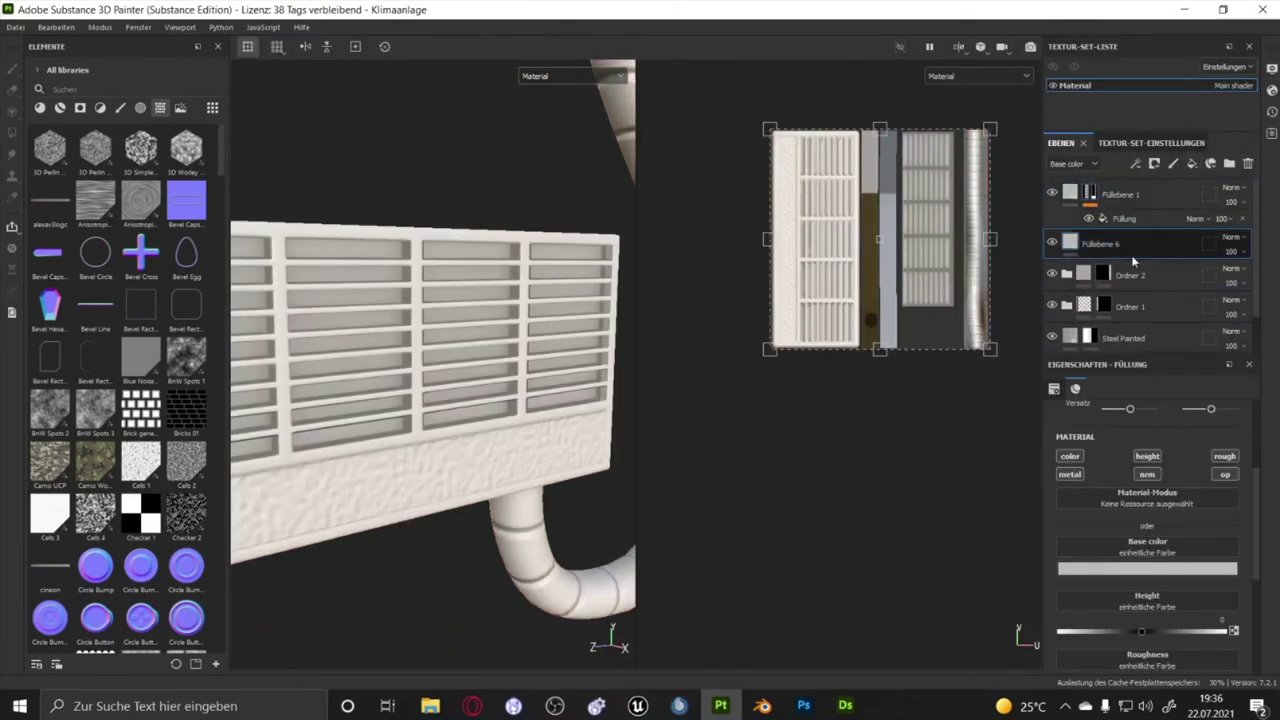
# Set Füllebene 6's base colour to black and add a dirt smart mask to it
pyautogui.click(1168, 568)
pyautogui.click(1100, 560)
pyautogui.click(80, 107)
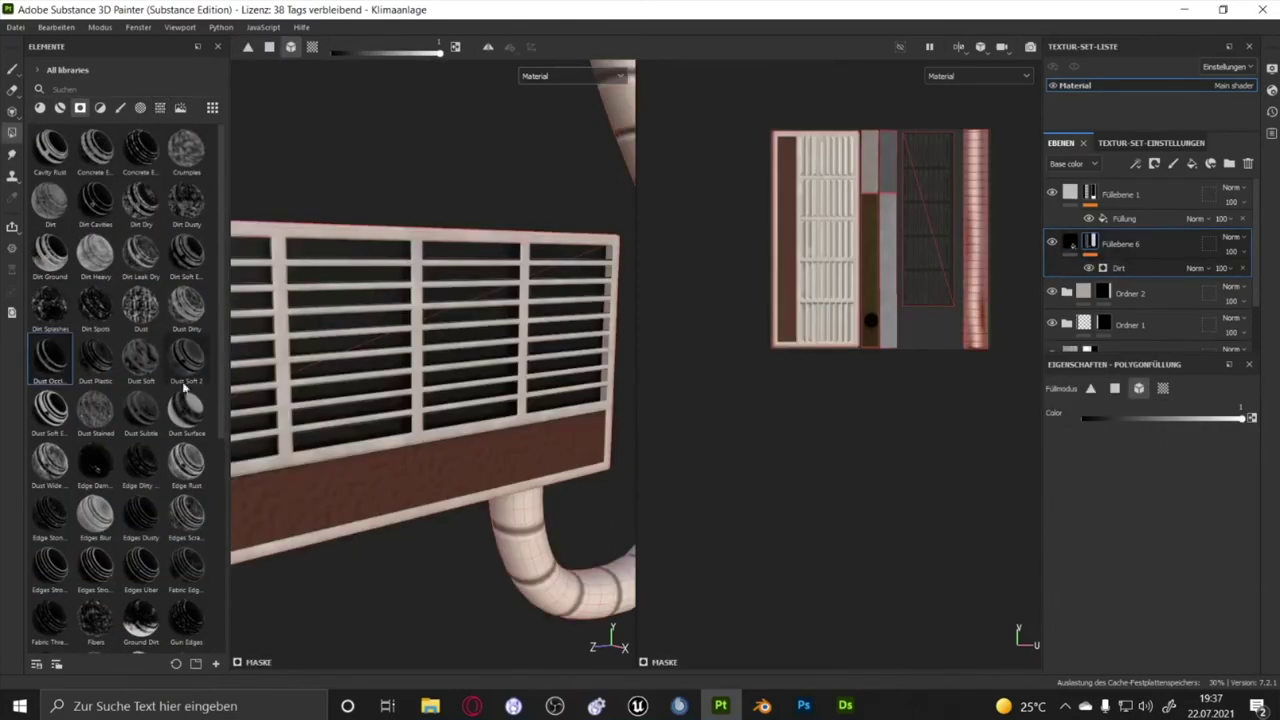
pyautogui.moveTo(140, 303); pyautogui.dragTo(1100, 243)
pyautogui.moveTo(1150, 520)
pyautogui.mouseDown()
pyautogui.moveTo(1201, 520)
pyautogui.moveTo(1150, 520)
pyautogui.mouseUp()
# Lower Füllebene 6 opacity to 38 and apply the Dust Surface mask to Füllebene 7
pyautogui.click(1120, 243)
pyautogui.scroll(3, 395, 280)
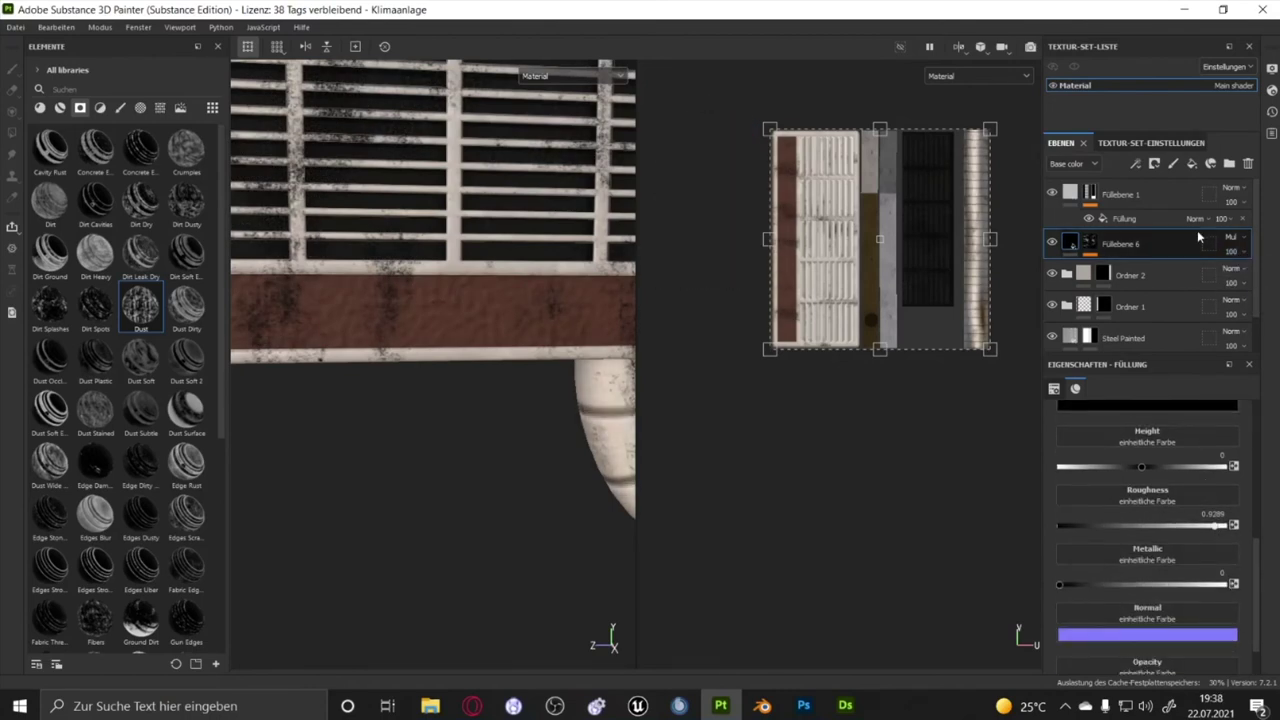
pyautogui.moveTo(1243, 280); pyautogui.dragTo(1232, 280)
pyautogui.keyDown('alt'); pyautogui.moveTo(450, 300); pyautogui.dragTo(648, 313); pyautogui.keyUp('alt')
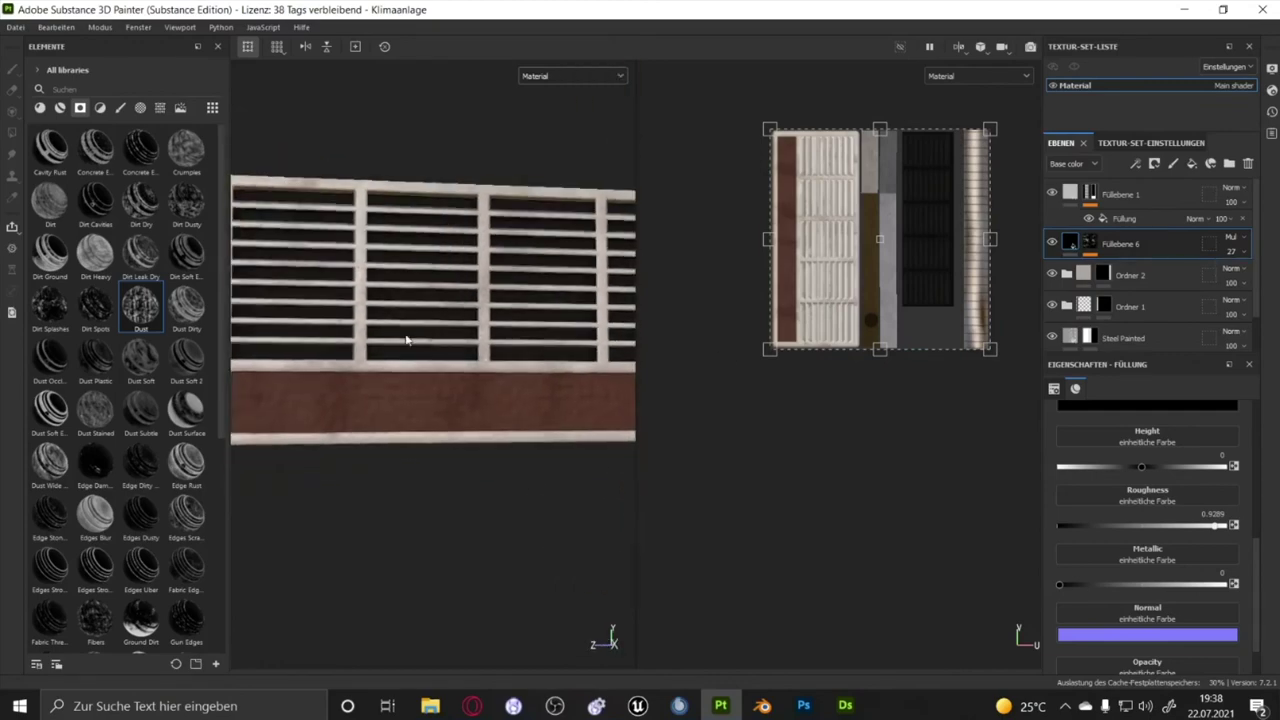
pyautogui.moveTo(403, 337)
pyautogui.keyDown('alt'); pyautogui.mouseDown()
pyautogui.moveTo(423, 280)
pyautogui.moveTo(323, 274)
pyautogui.moveTo(400, 300)
pyautogui.mouseUp(); pyautogui.keyUp('alt')
pyautogui.hotkey('ctrl', 'z')
pyautogui.hotkey('ctrl', 'z')
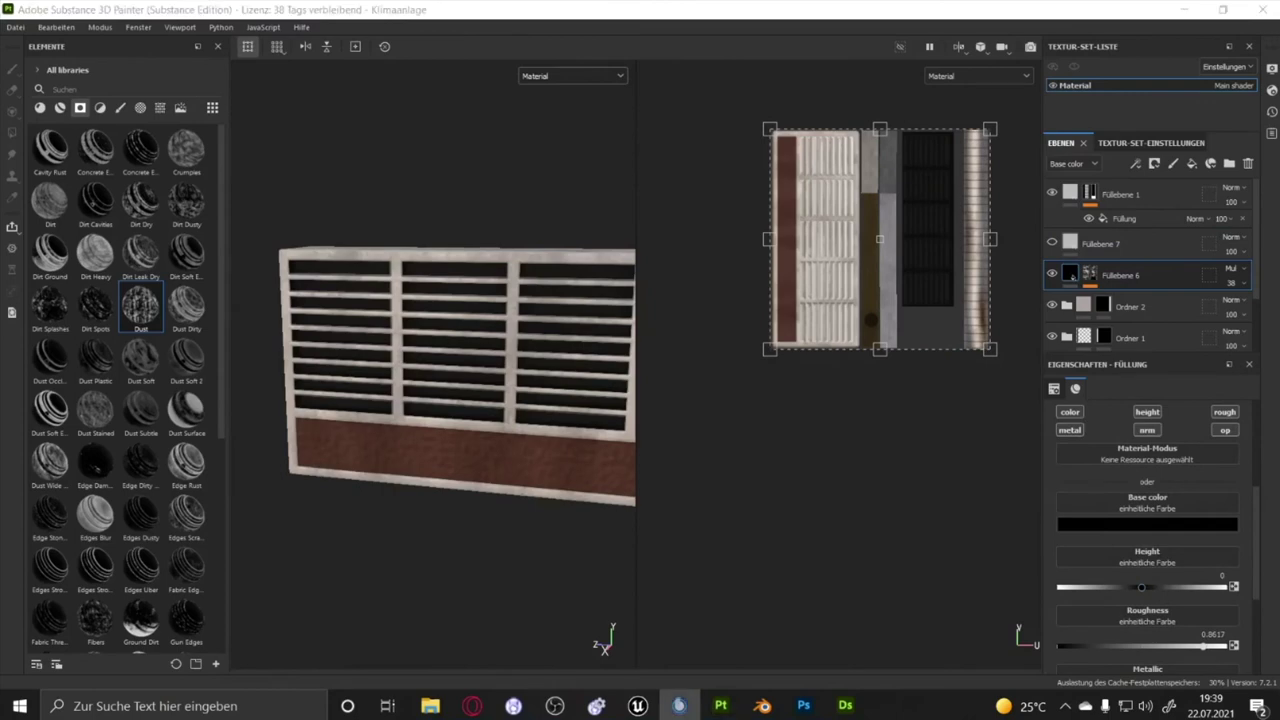
pyautogui.moveTo(186, 407); pyautogui.dragTo(1092, 252)
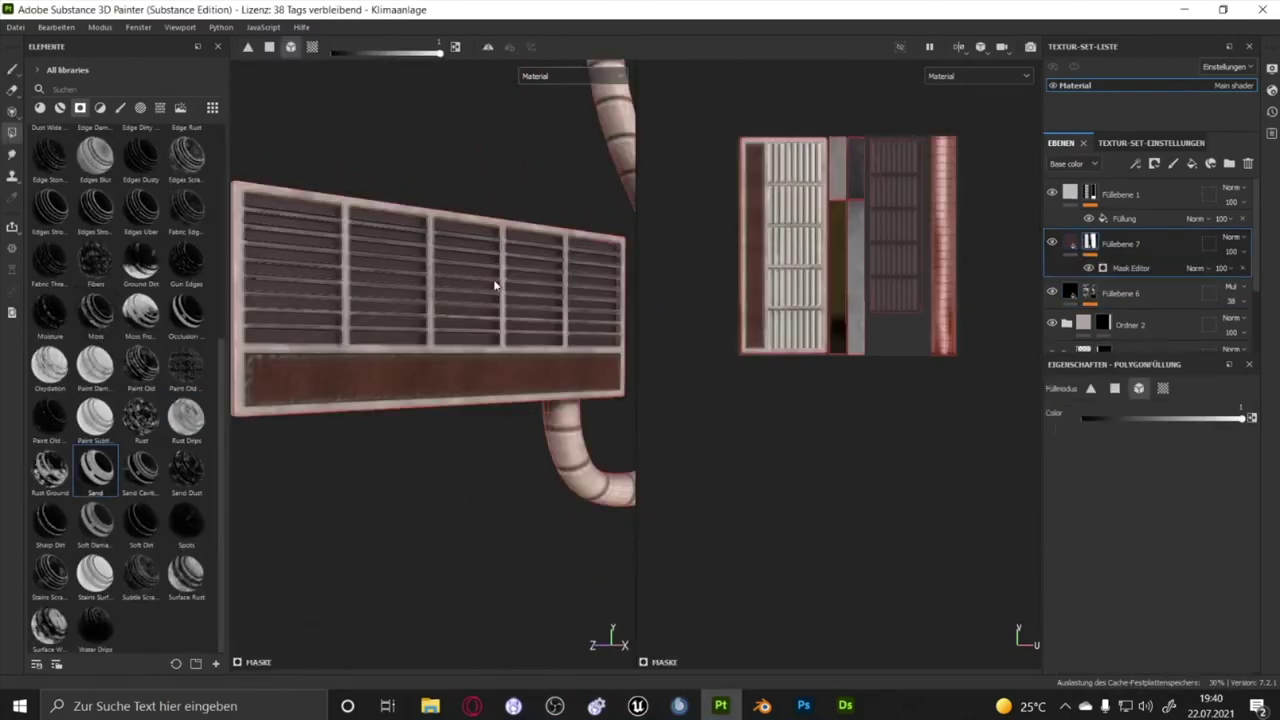
# Set Füllebene 7's blend mode to Multiply and its opacity to 79
pyautogui.click(1230, 237)
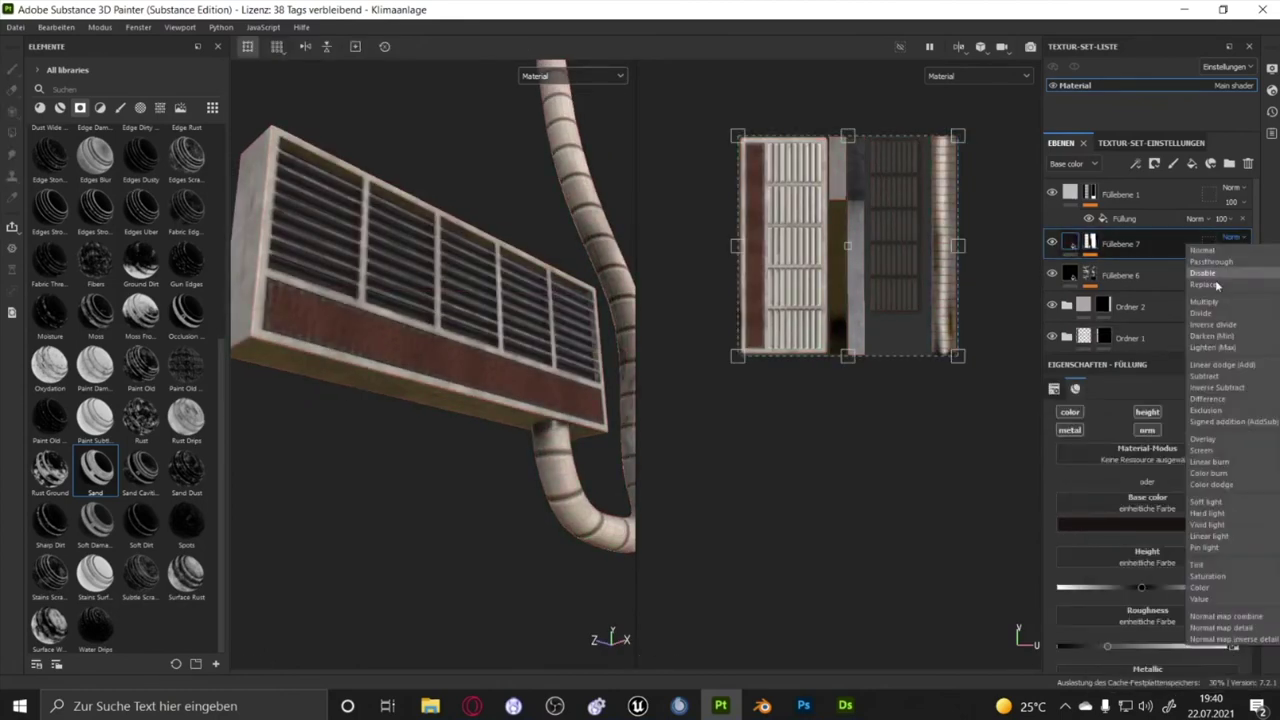
pyautogui.click(1230, 268)
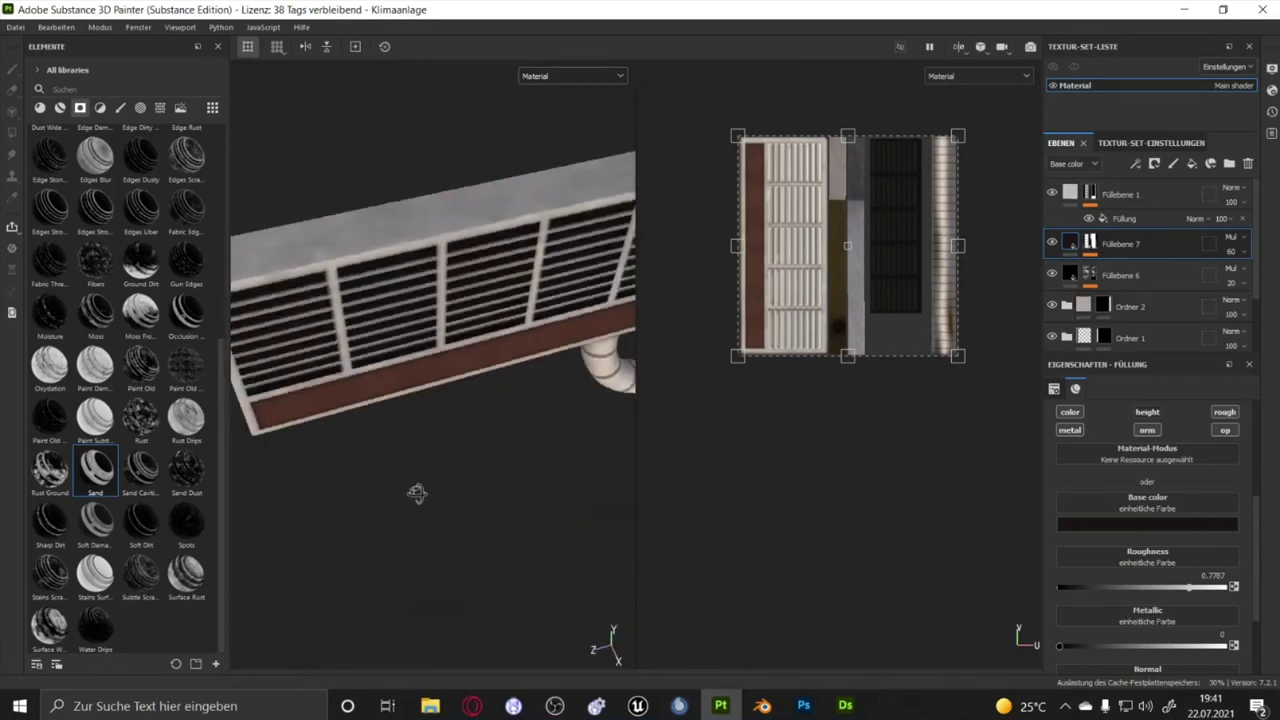
pyautogui.keyDown('alt'); pyautogui.moveTo(414, 491); pyautogui.dragTo(480, 420); pyautogui.keyUp('alt')
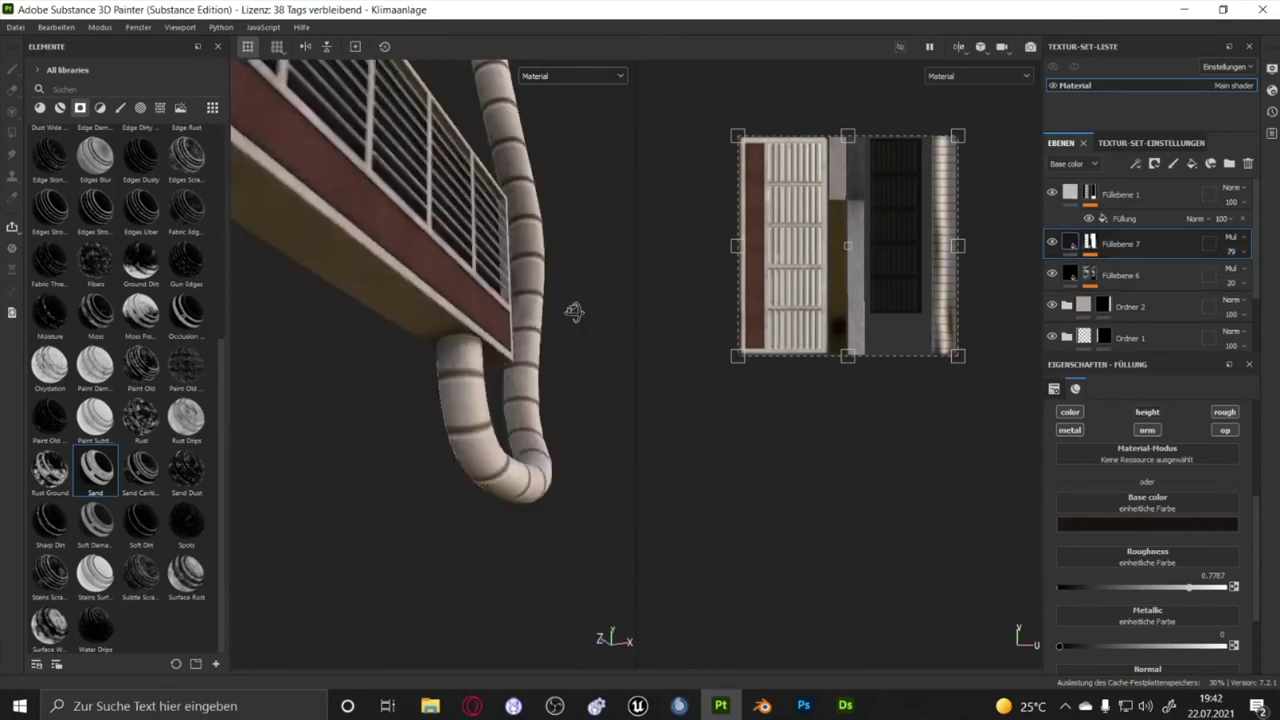
pyautogui.moveTo(571, 311)
pyautogui.keyDown('alt'); pyautogui.mouseDown()
pyautogui.moveTo(449, 433)
pyautogui.moveTo(364, 294)
pyautogui.mouseUp(); pyautogui.keyUp('alt')
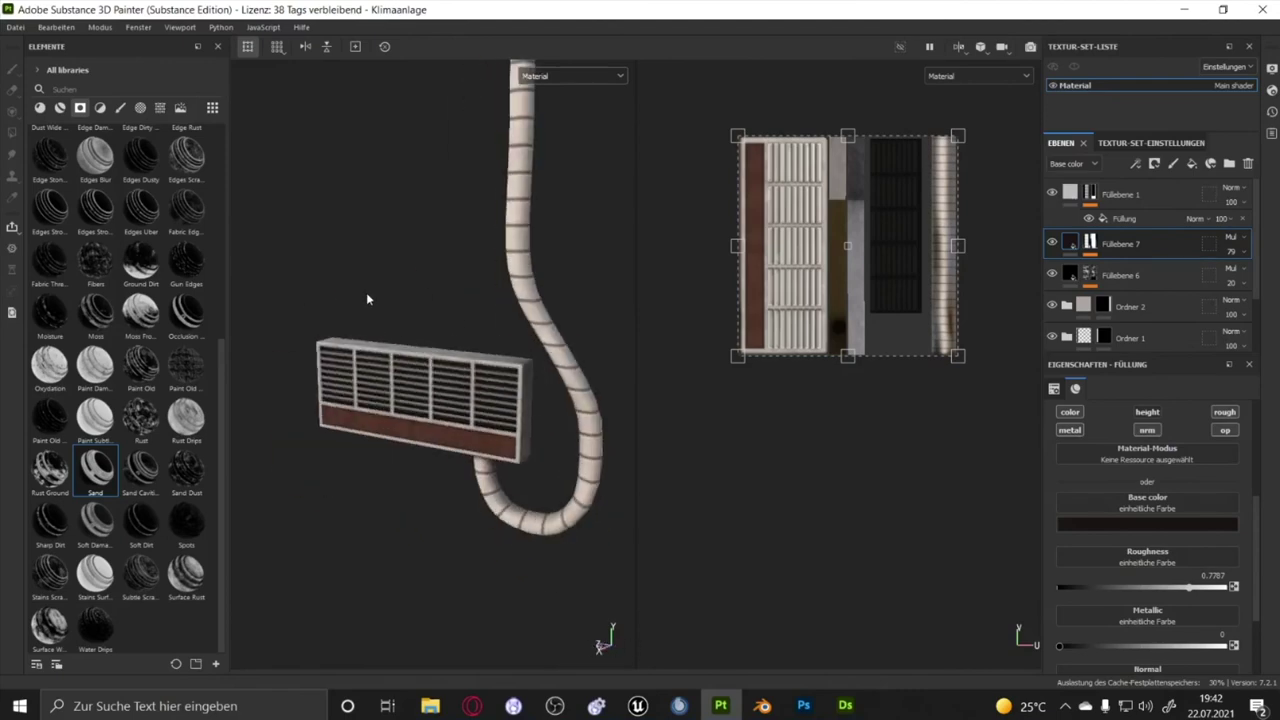
pyautogui.click(15, 27)
# Export the project textures as TGA files and return to the Unreal Engine editor
pyautogui.click(86, 251)
pyautogui.click(694, 233)
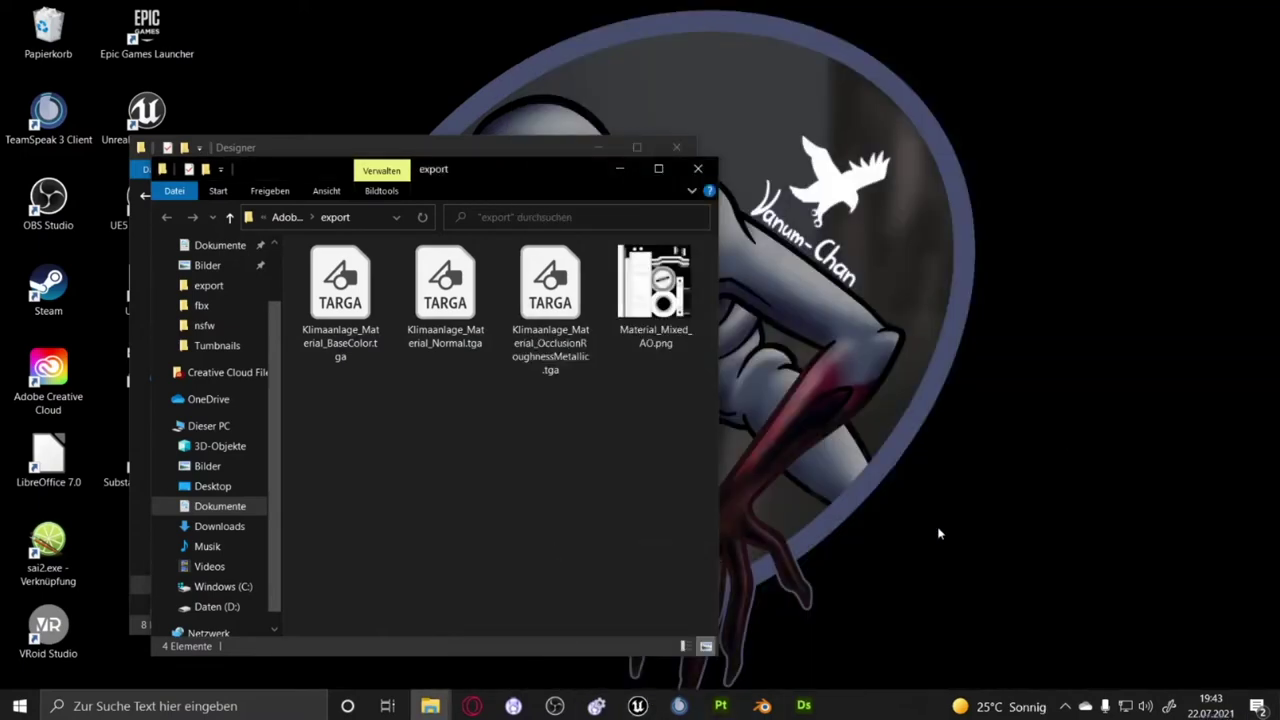
pyautogui.click(637, 706)
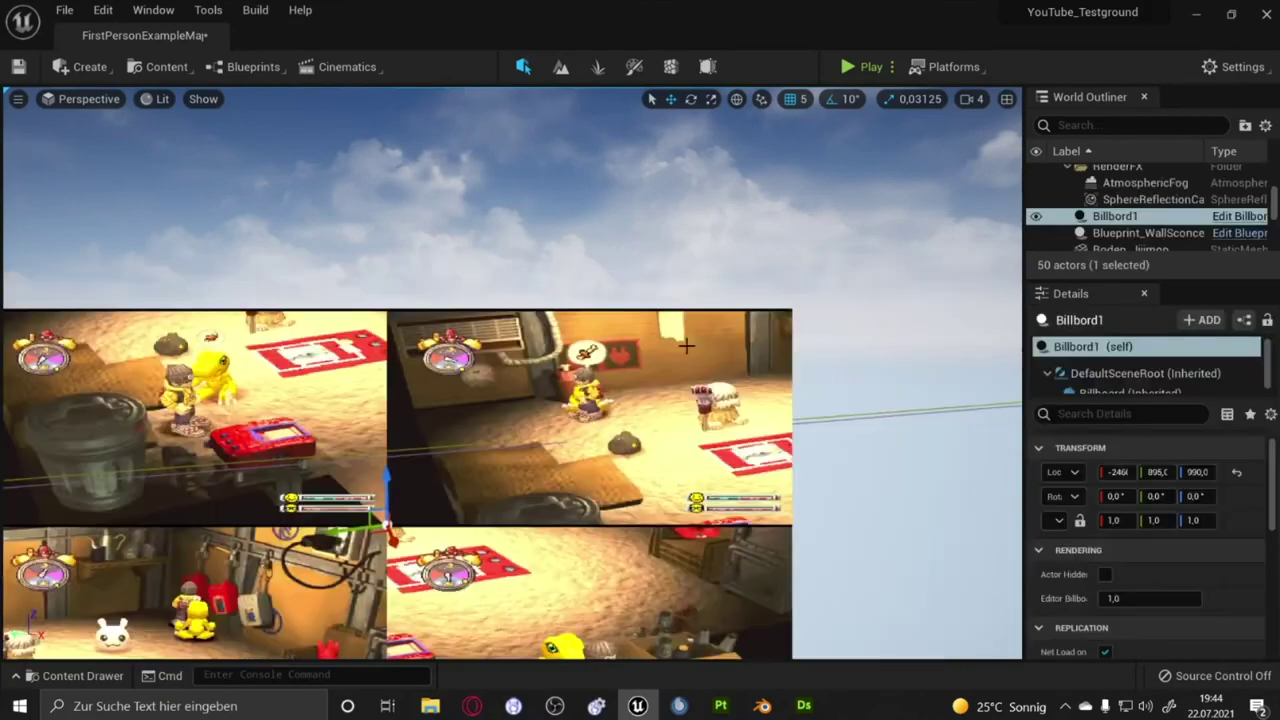
# Import the Klimaanlage FBX mesh into the Digimon folder from the Content Drawer
pyautogui.click(70, 675)
pyautogui.rightClick(670, 530)
pyautogui.click(430, 706)
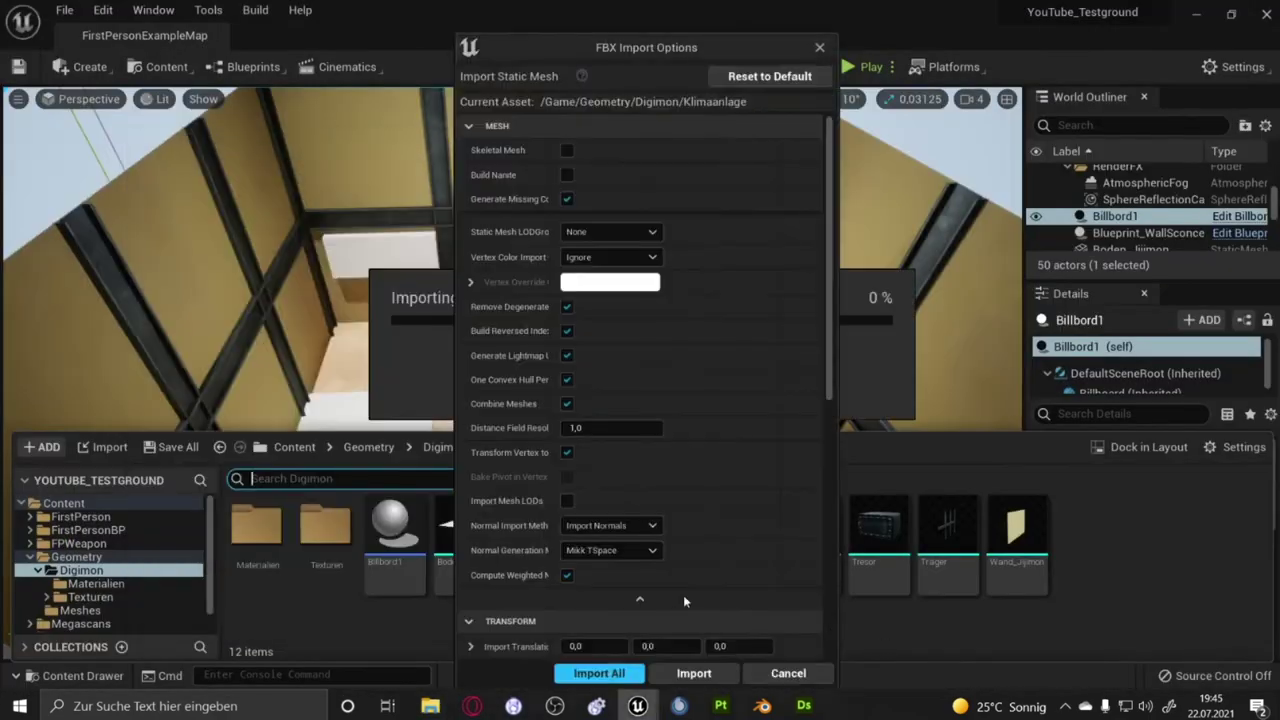
pyautogui.click(680, 674)
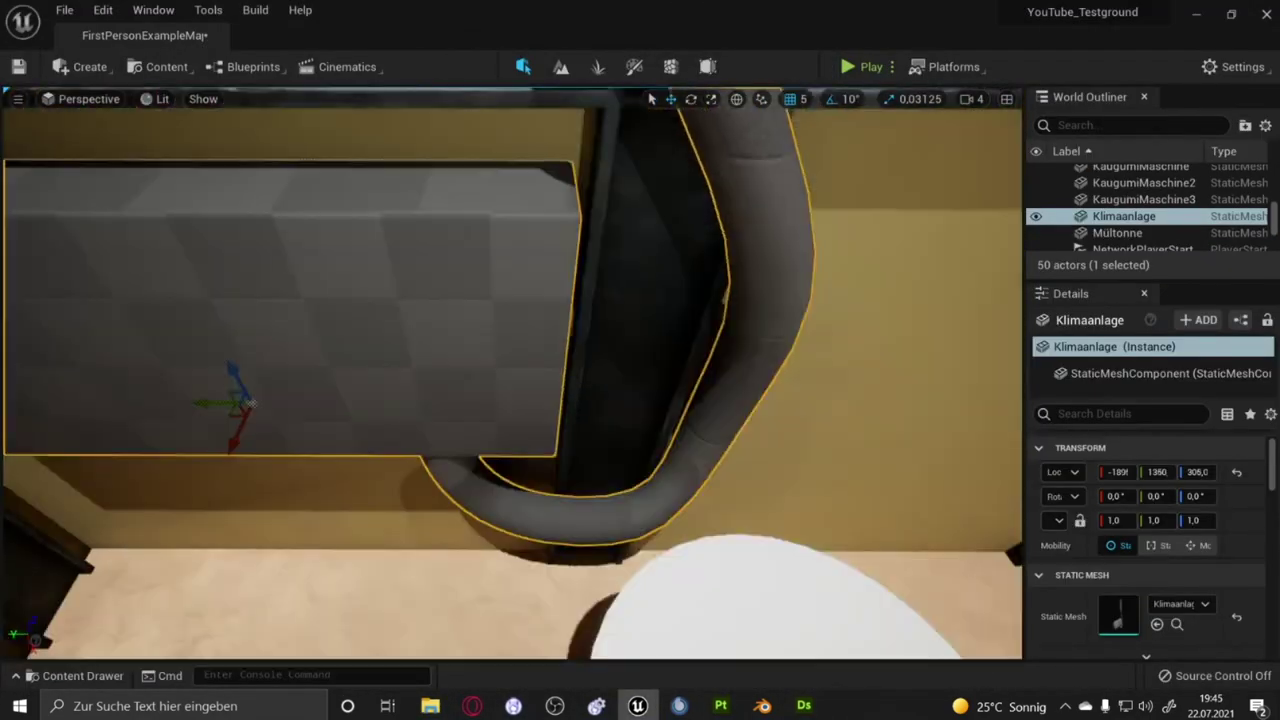
# Go to the Digimon Materialien folder and open the new Master_CutOut material
pyautogui.hotkey('ctrl', 'space')
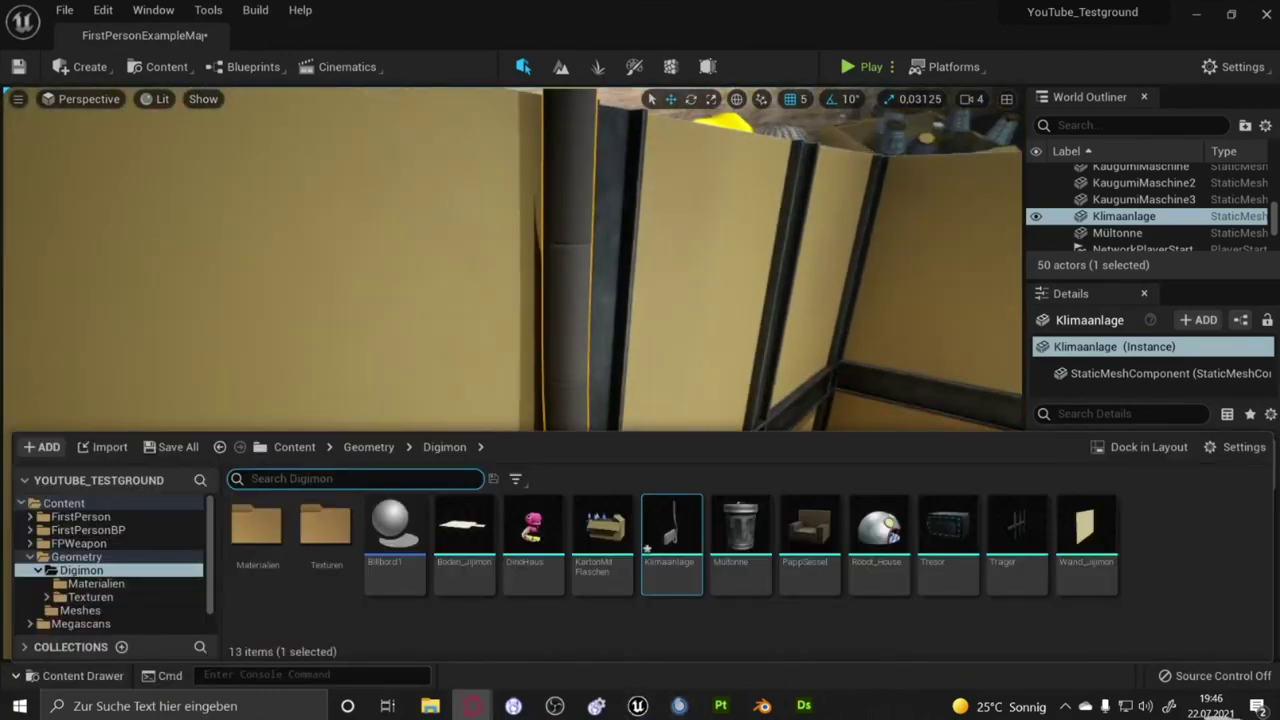
pyautogui.doubleClick(257, 528)
pyautogui.doubleClick(780, 535)
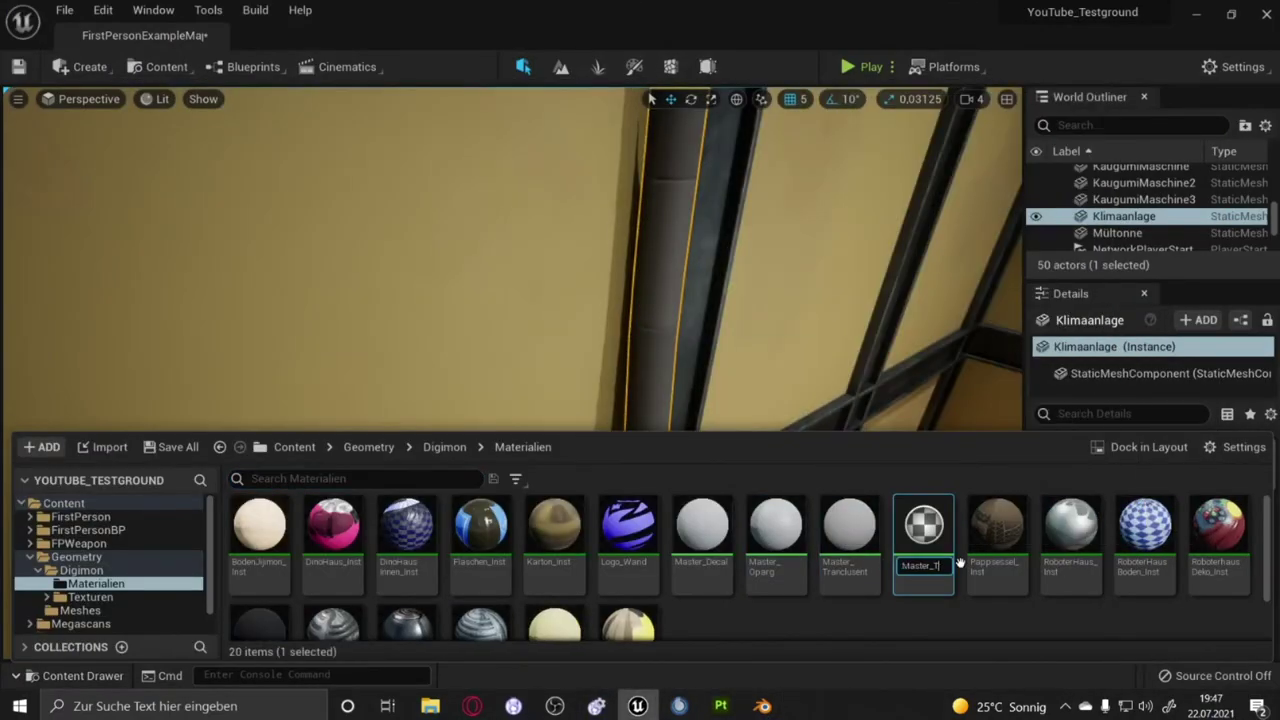
pyautogui.doubleClick(923, 530)
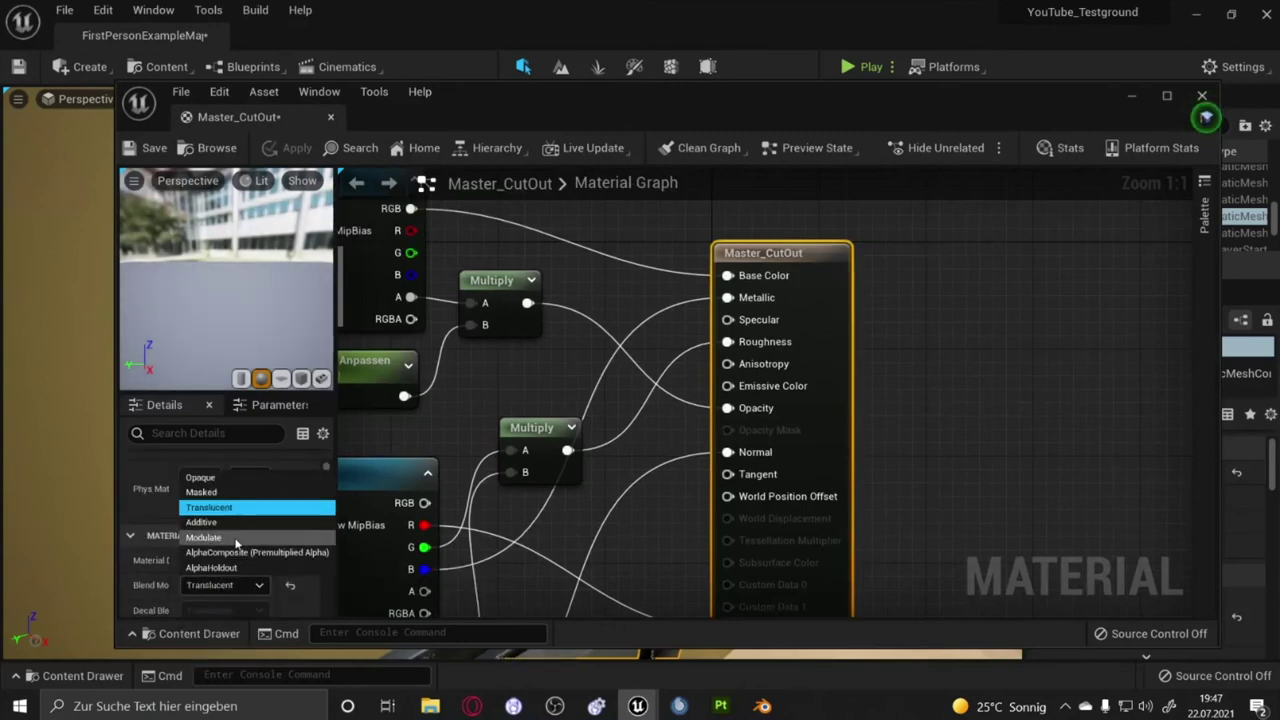
# Set Master_CutOut's blend mode to Masked, close the Material Editor and return to Materialien
pyautogui.click(210, 492)
pyautogui.click(492, 283)
pyautogui.scroll(-4, 582, 390)
pyautogui.scroll(-4, 582, 390)
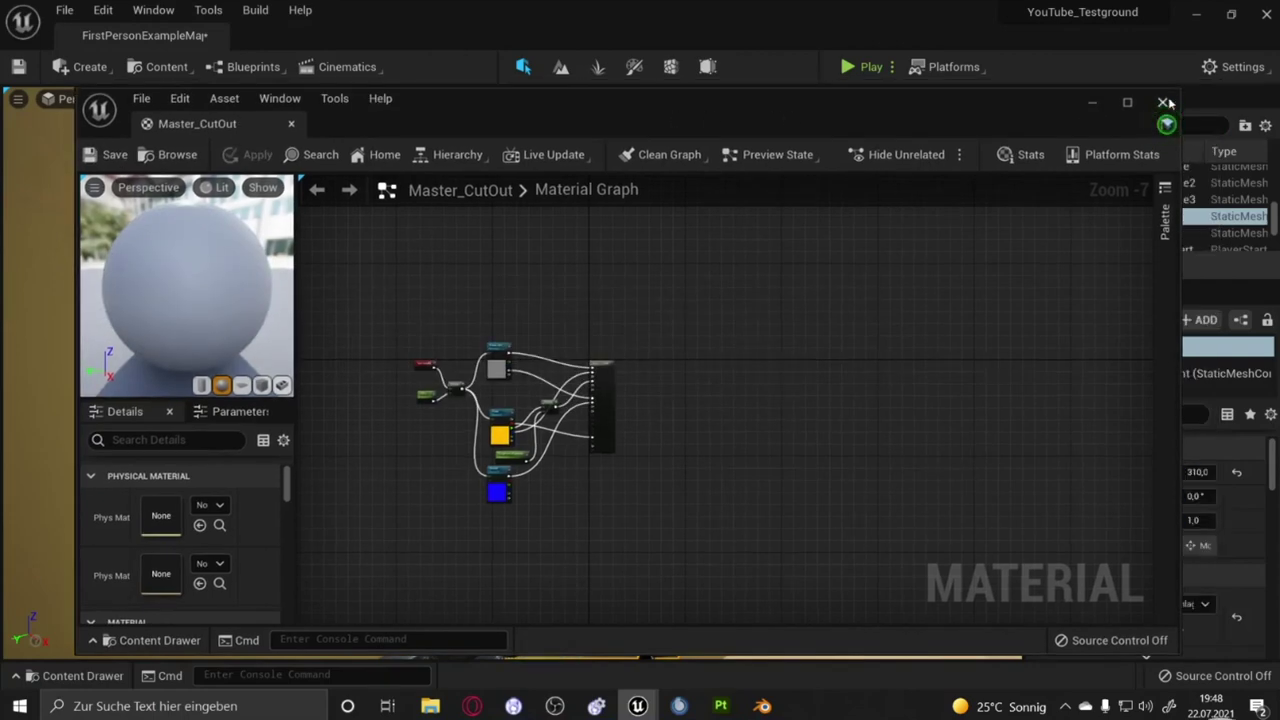
pyautogui.click(103, 177)
pyautogui.click(83, 675)
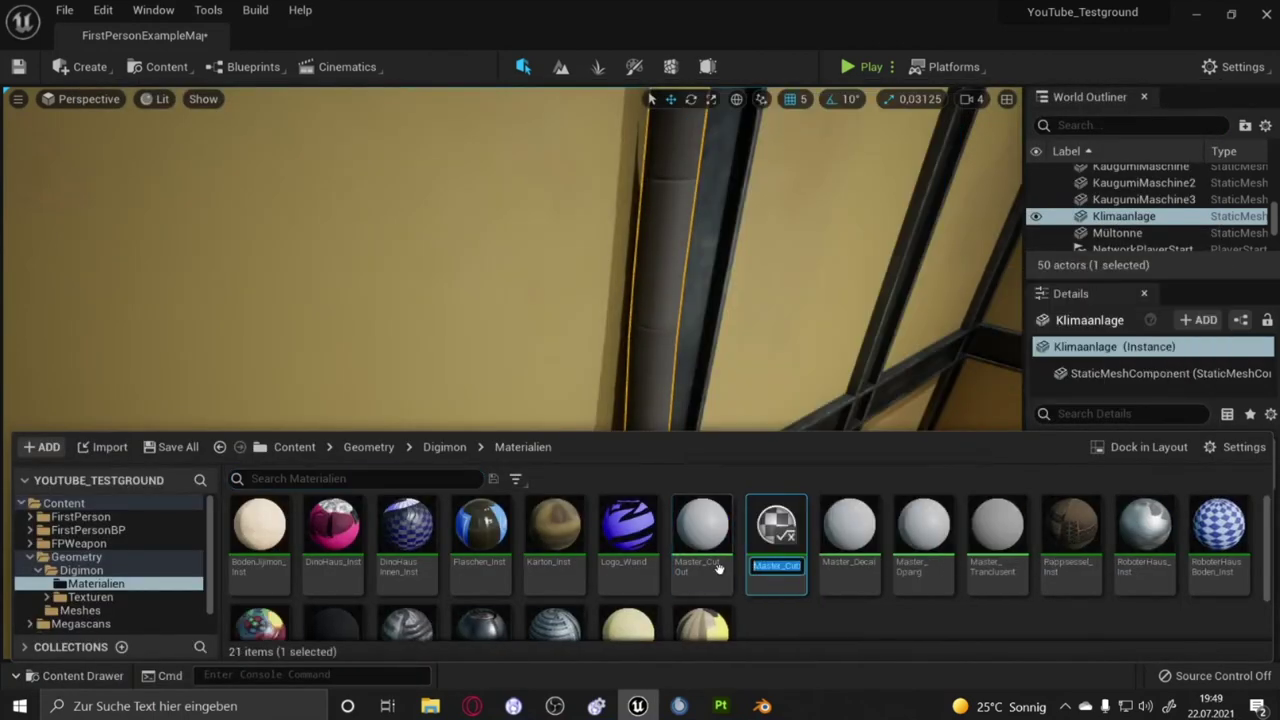
# Name the new material instance Klimaanlage_Inst, open it, and browse to the Texturen folder
pyautogui.press('Return')
pyautogui.doubleClick(776, 530)
pyautogui.click(271, 634)
pyautogui.click(280, 529)
# Import the exported Klimaanlage textures into Texturen and inspect the occlusion-roughness-metallic map
pyautogui.click(430, 706)
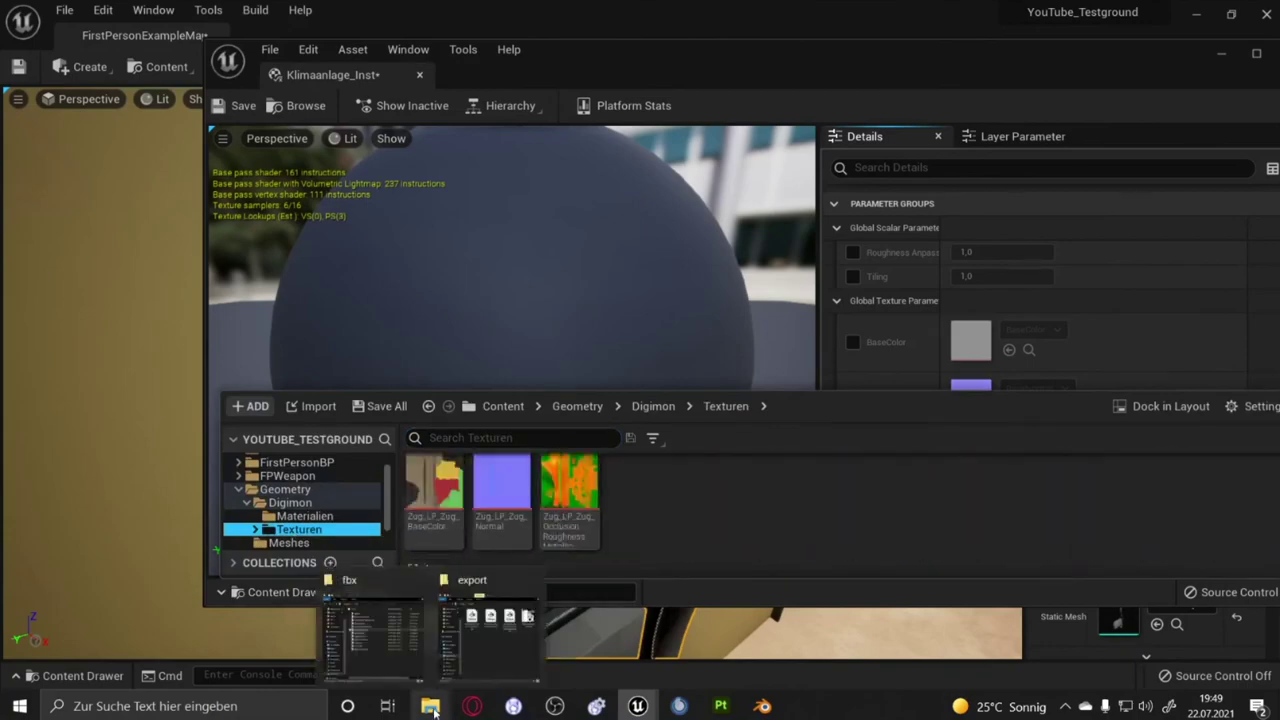
pyautogui.click(429, 643)
pyautogui.click(850, 457)
pyautogui.hotkey('ctrl', 'space')
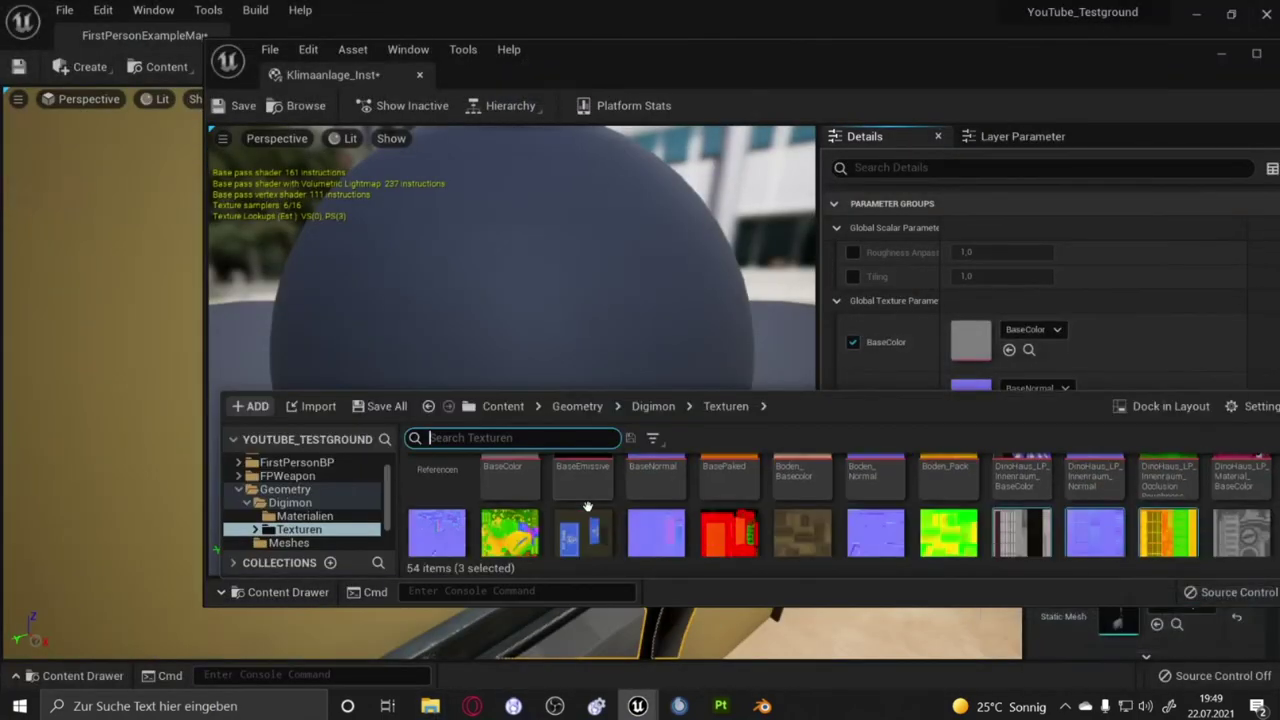
pyautogui.doubleClick(1160, 515)
pyautogui.click(595, 74)
# Assign the Klimaanlage textures to the instance's parameters, including the Pack slot
pyautogui.click(280, 592)
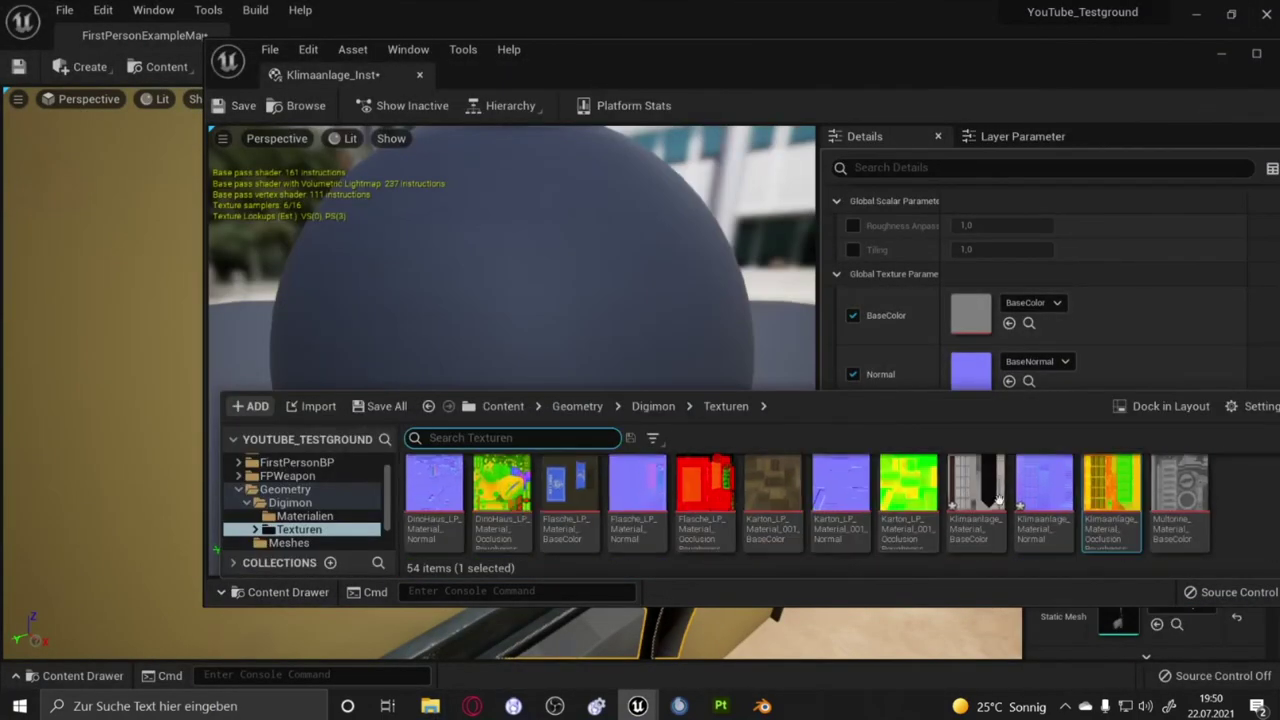
pyautogui.moveTo(976, 495); pyautogui.dragTo(971, 262)
pyautogui.click(240, 105)
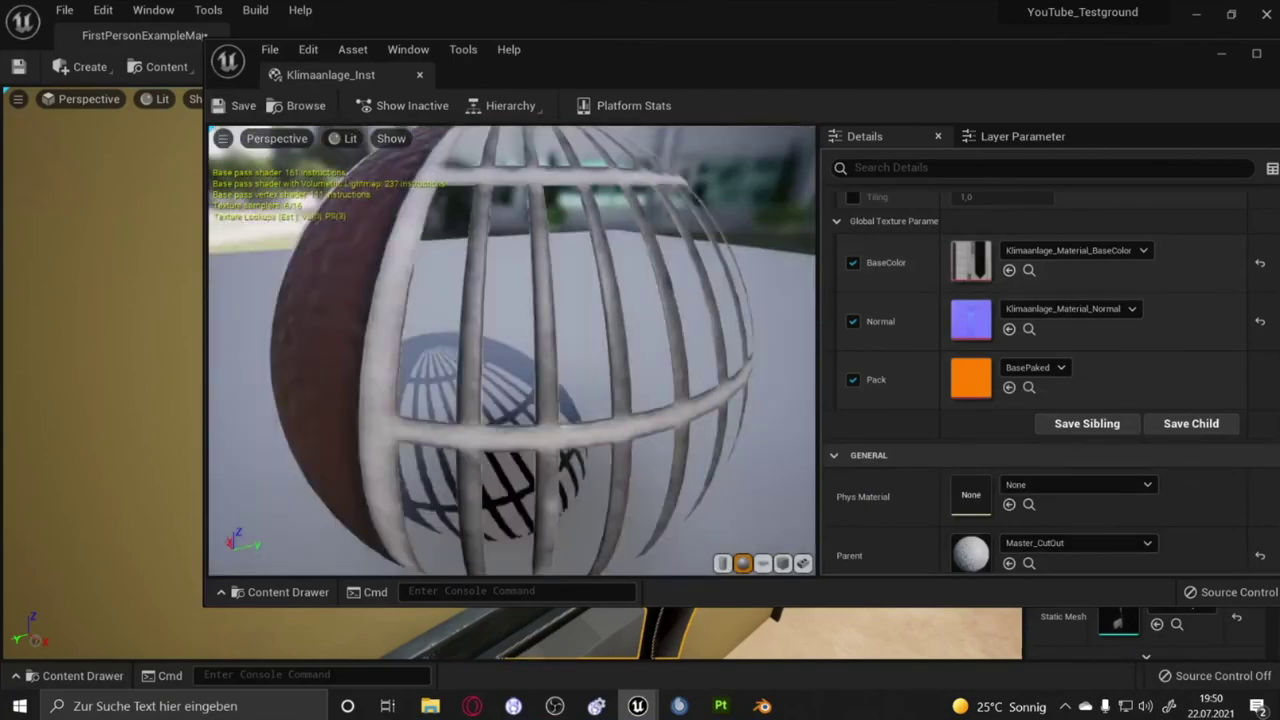
pyautogui.moveTo(640, 50); pyautogui.dragTo(502, 69)
# Close the material instance and static mesh editors and view the textured unit on the wall
pyautogui.click(1155, 73)
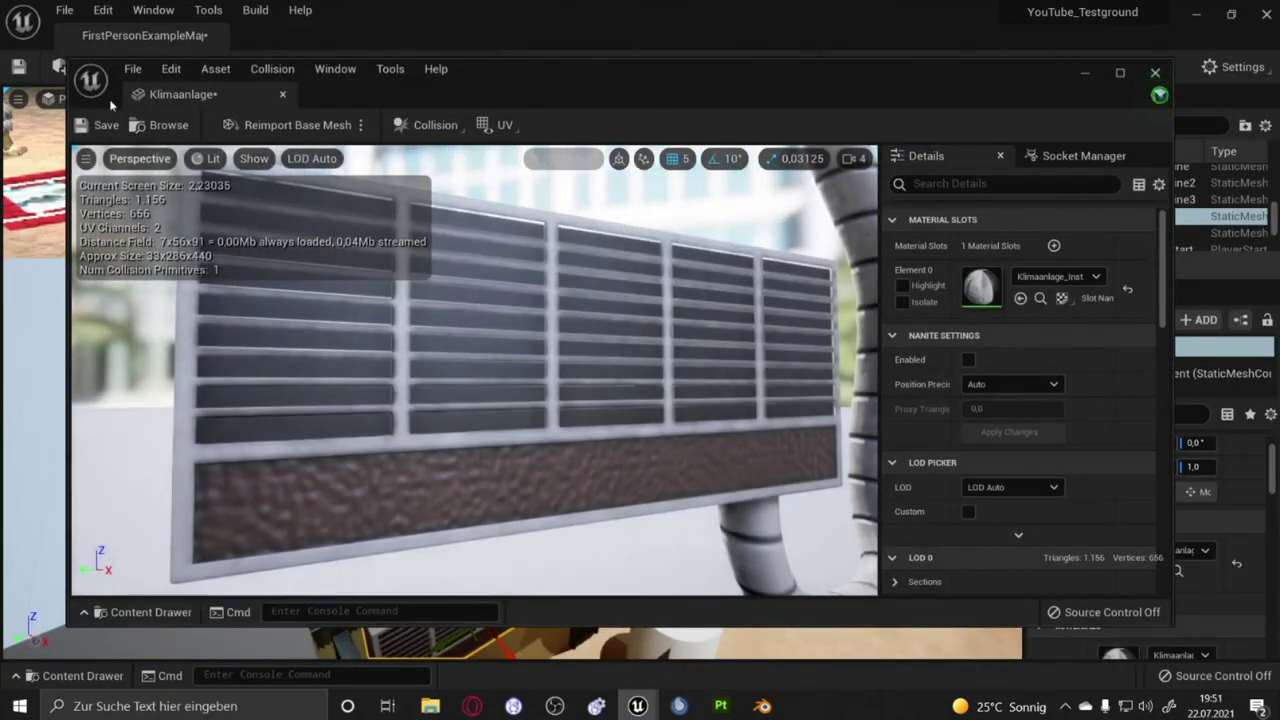
pyautogui.click(282, 94)
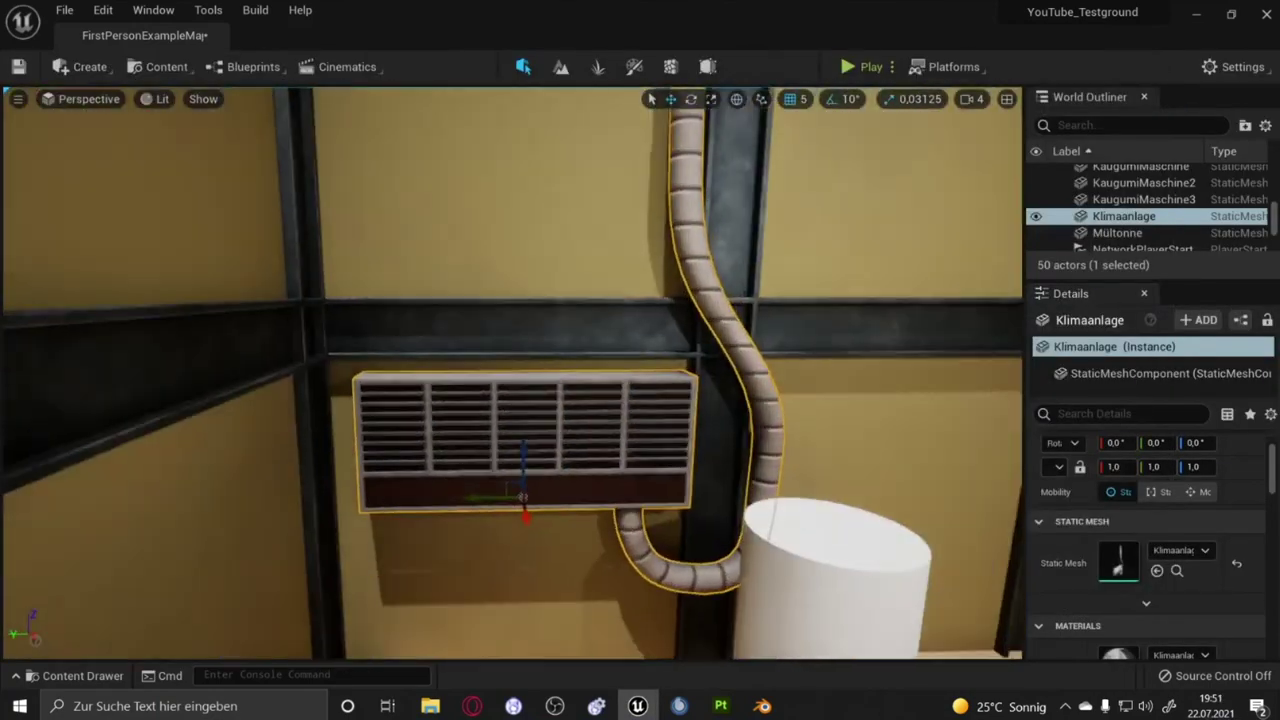
pyautogui.scroll(5, 737, 297)
pyautogui.scroll(5, 737, 297)
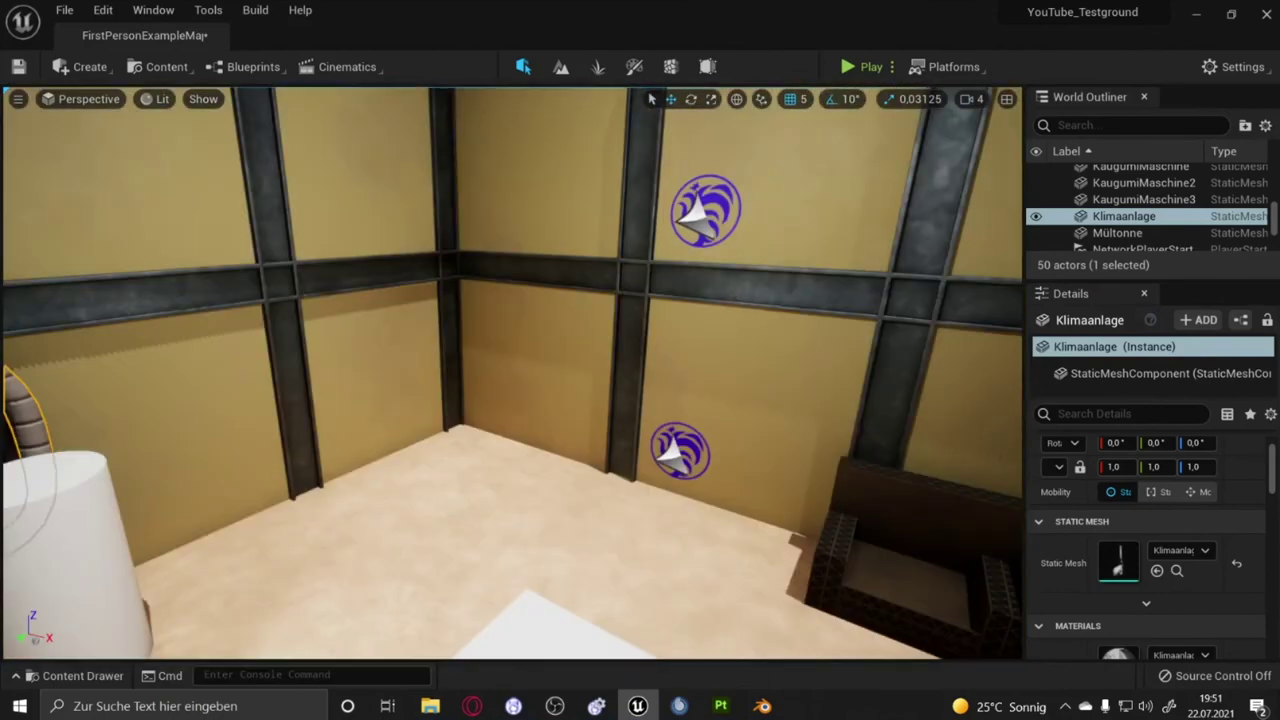
pyautogui.scroll(-5, 506, 353)
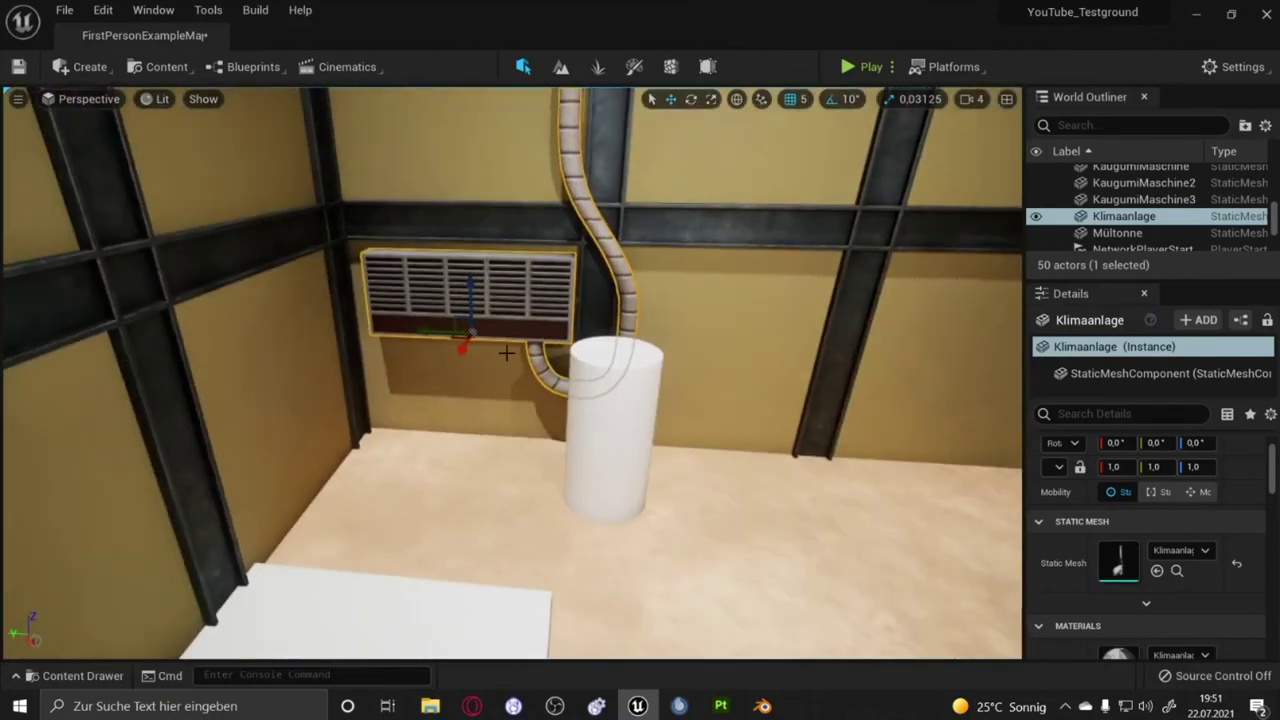